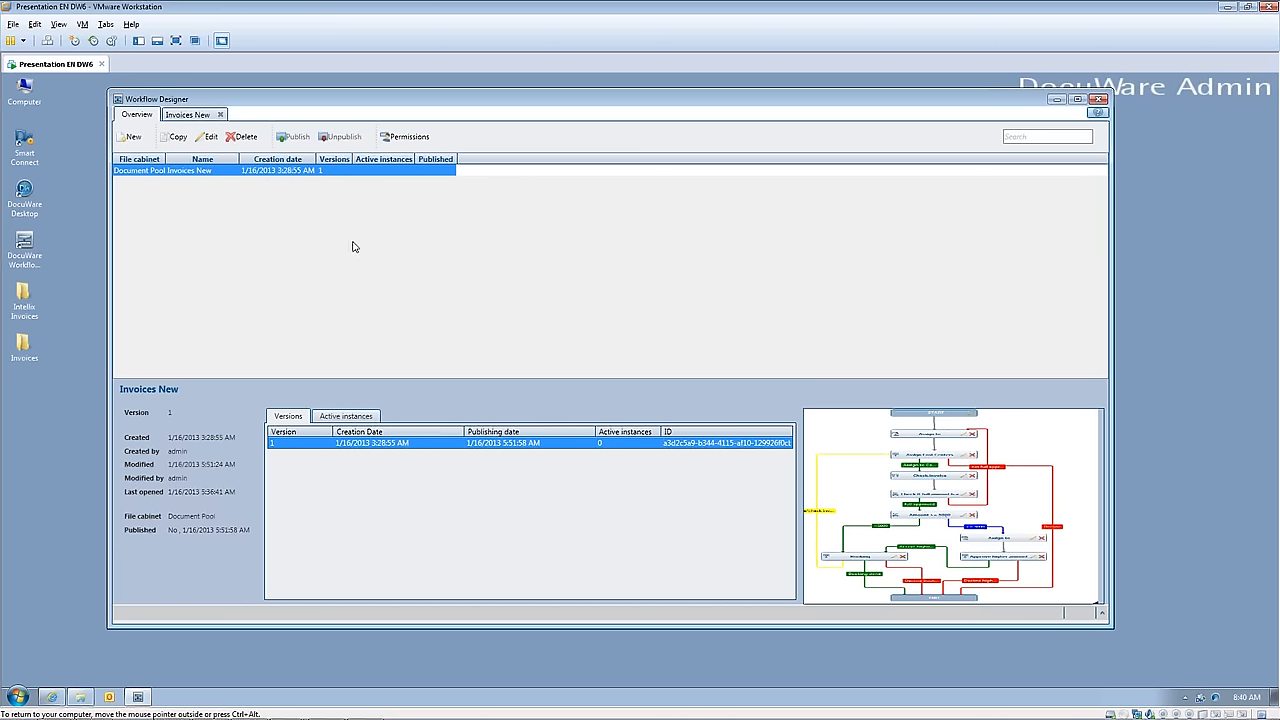
Step: Create a new workflow named "Invoice Processing" for the Document Pool file cabinet
left_click(133, 138)
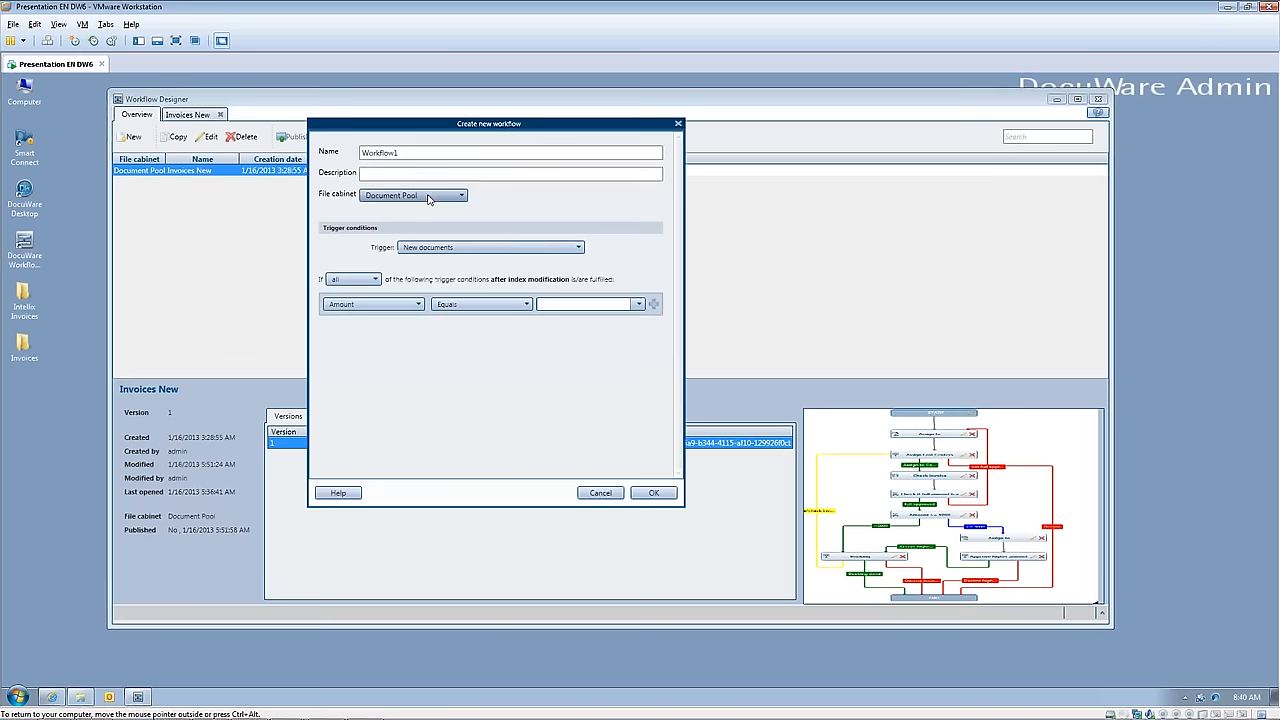
left_click_drag(405, 158, 353, 152)
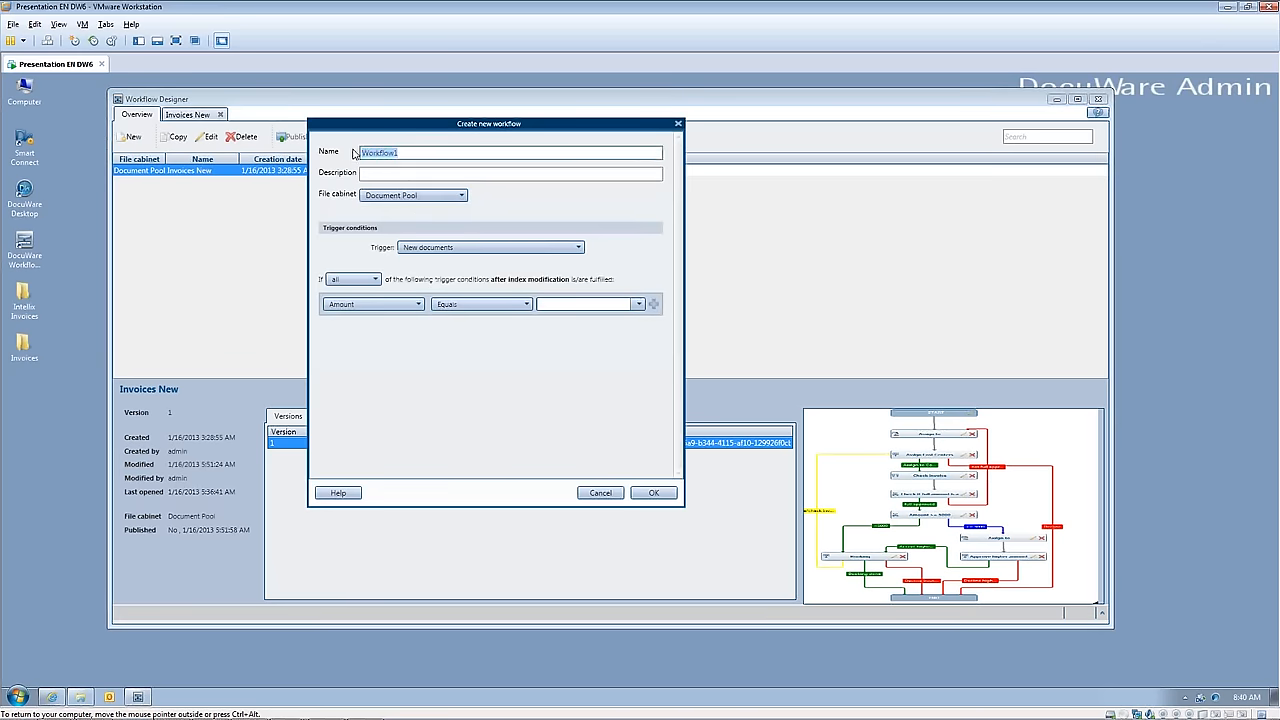
type("Invoice Processing")
left_click(393, 177)
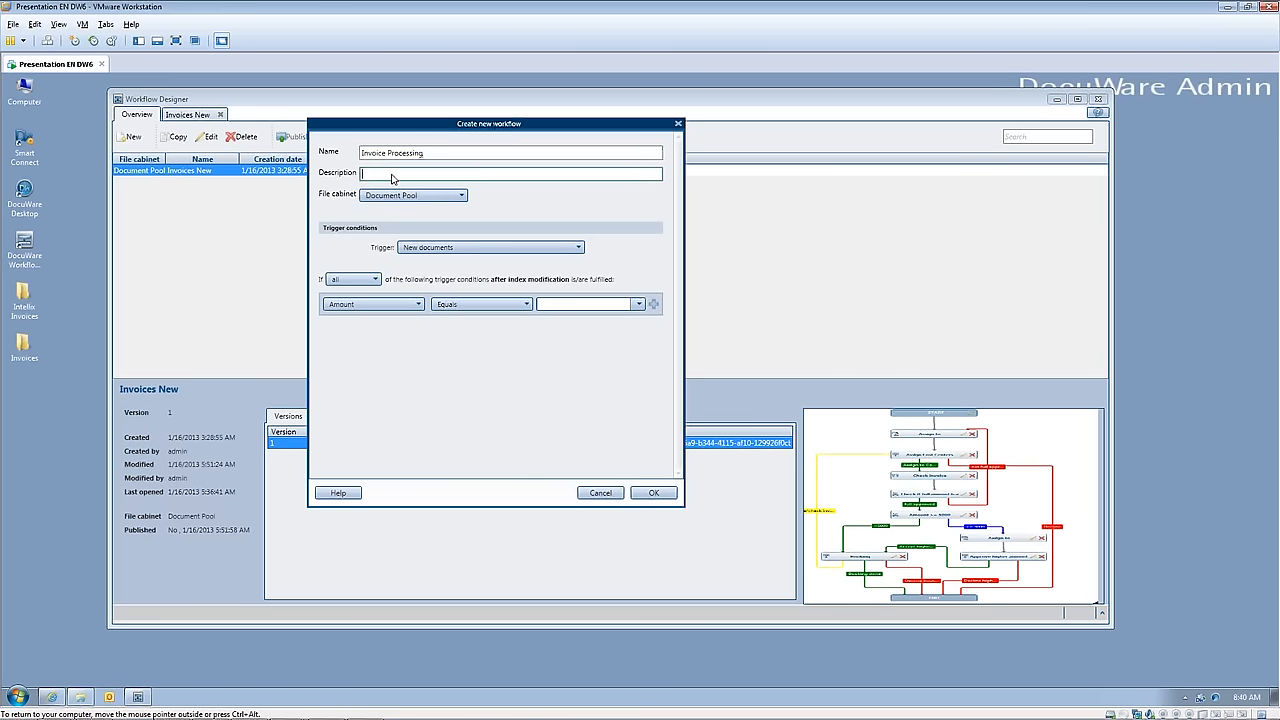
left_click(462, 197)
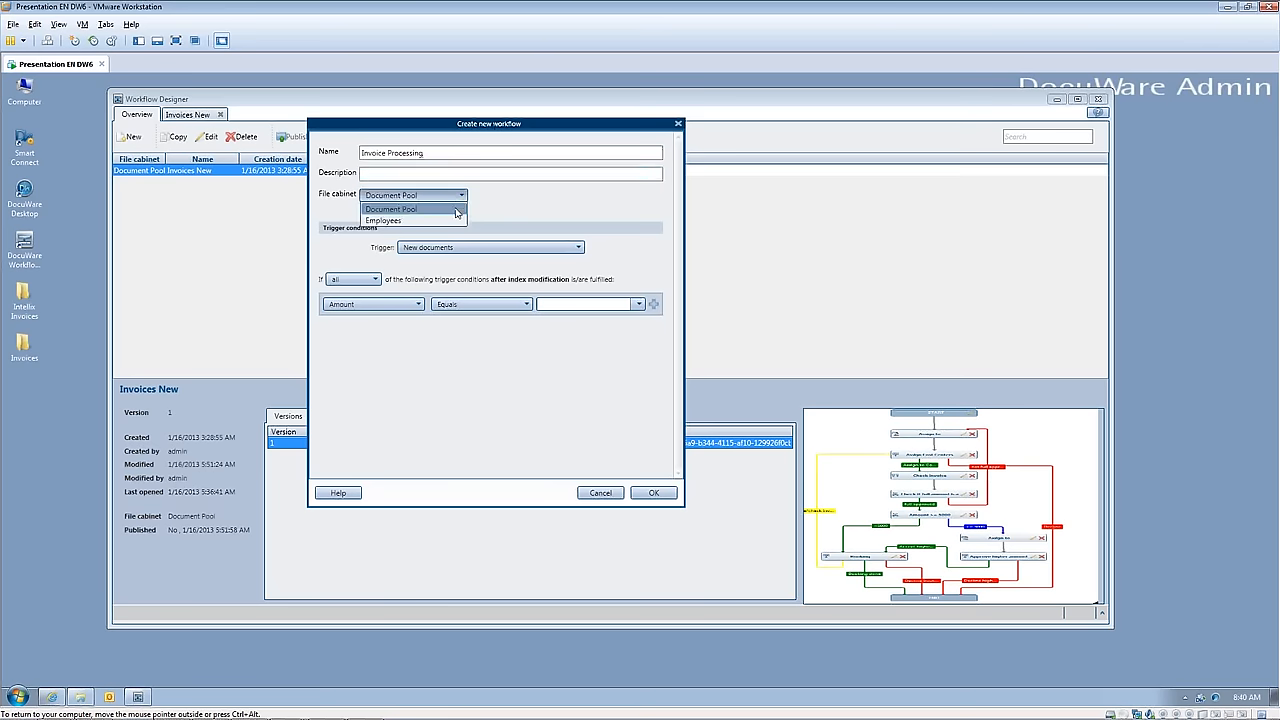
left_click(456, 210)
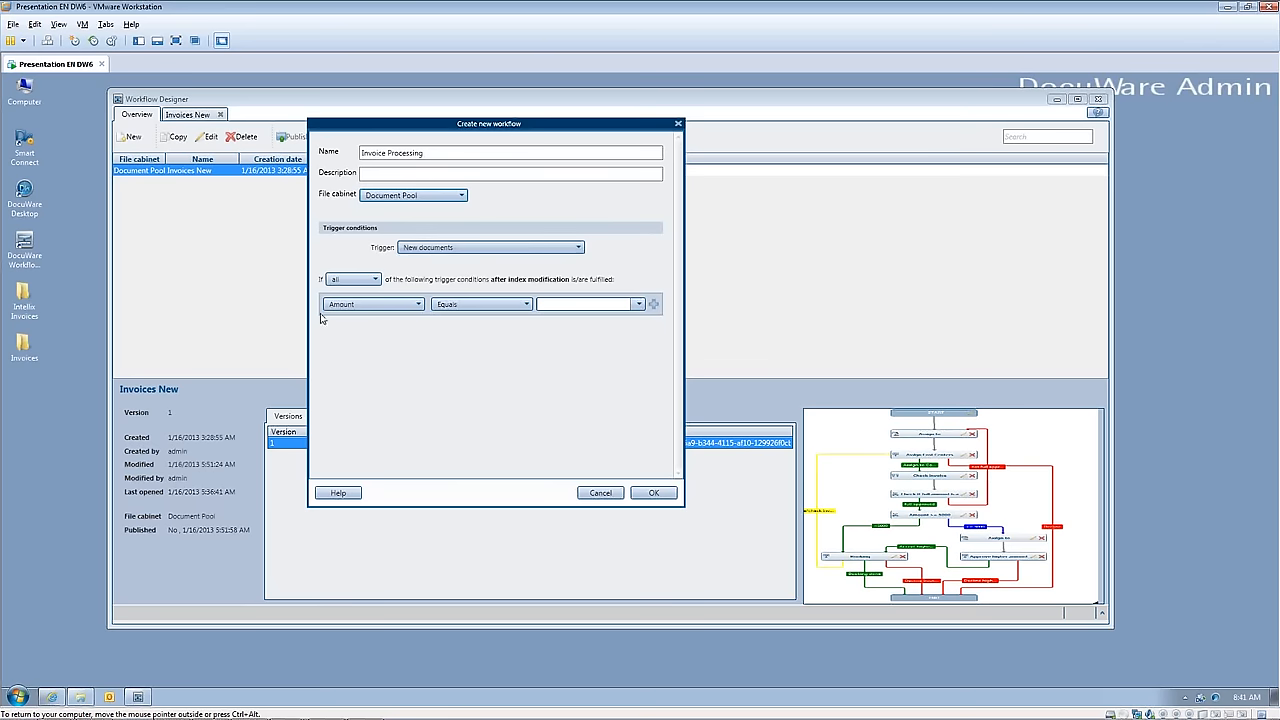
Step: Set the first trigger condition to Doc.-Type Equals "Invoice In"
left_click(418, 305)
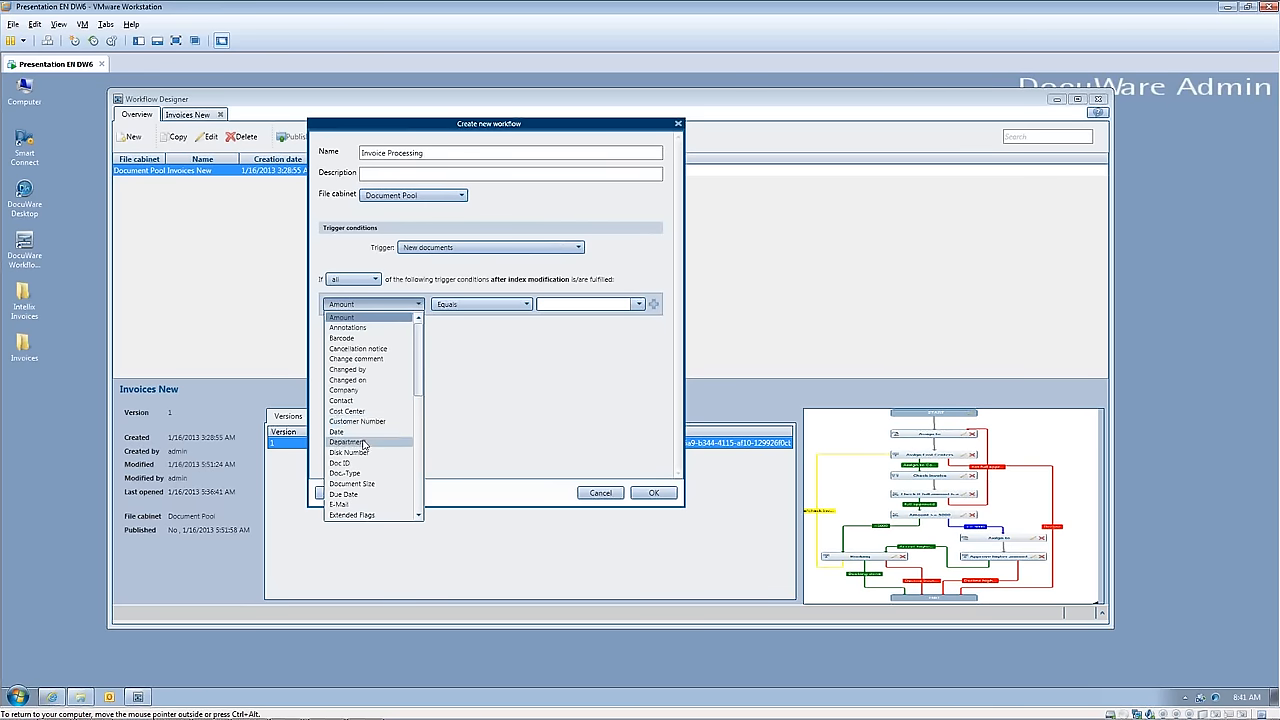
left_click(360, 473)
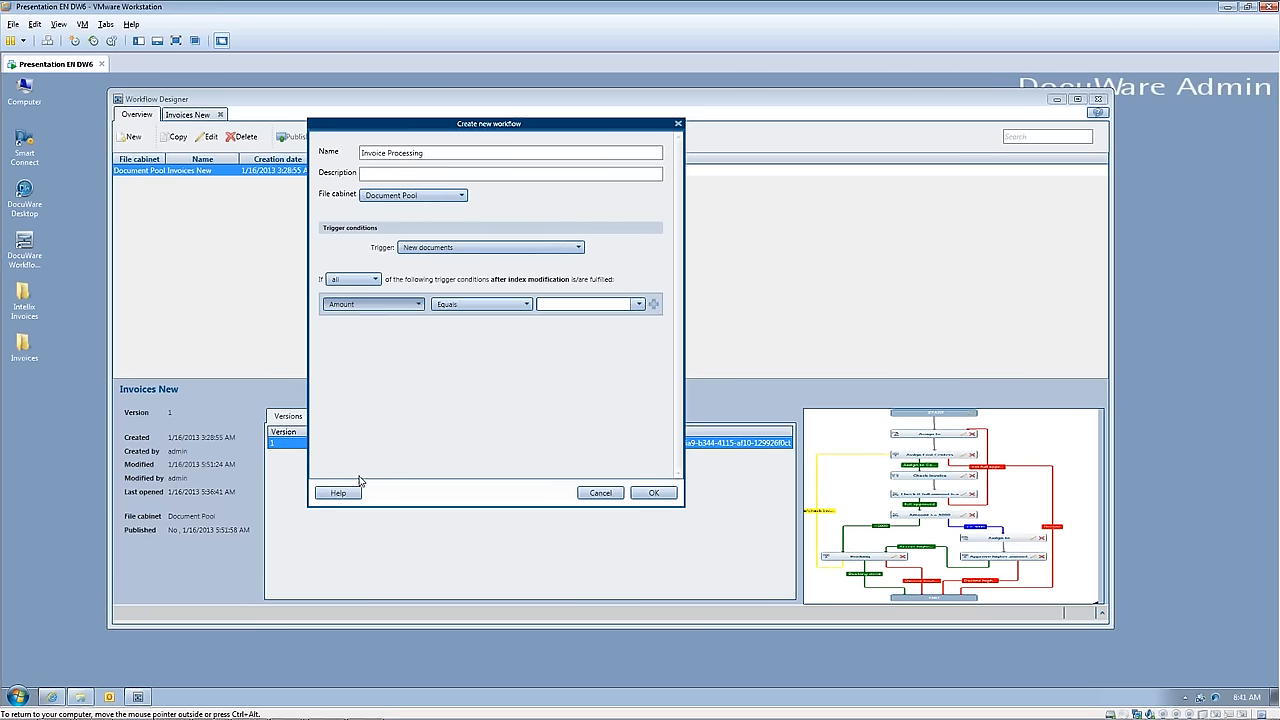
left_click(546, 306)
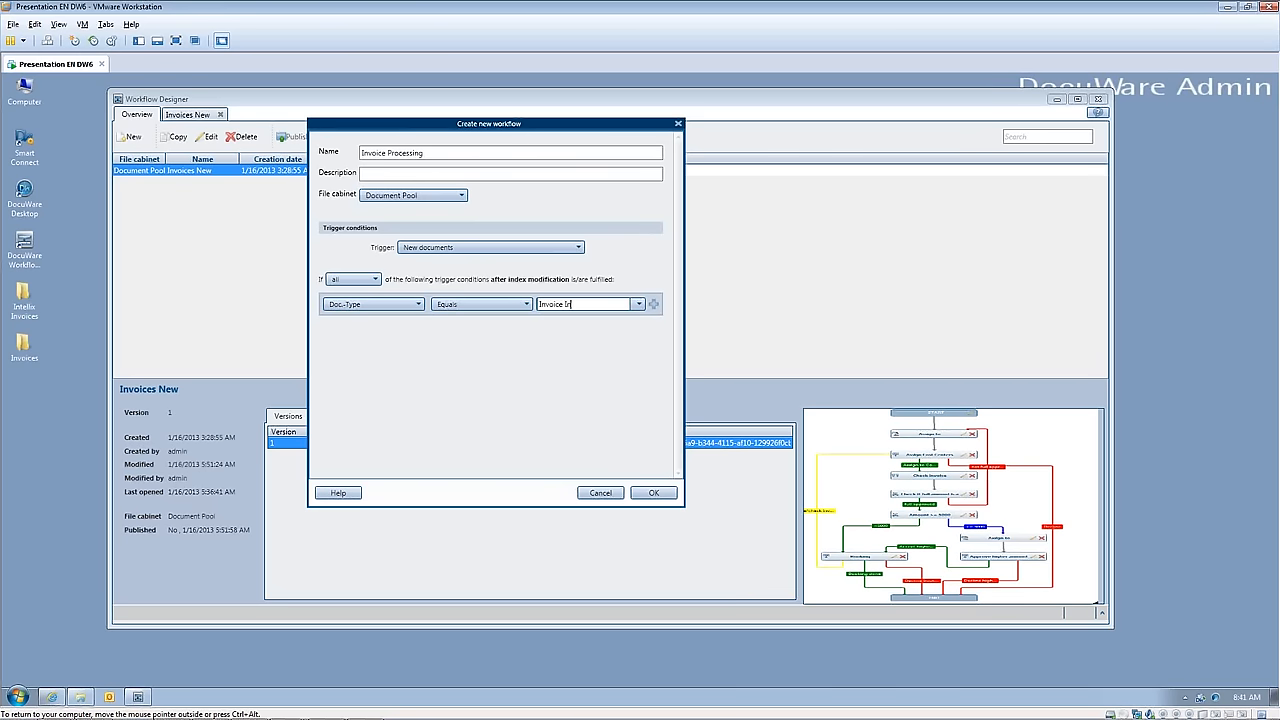
Step: Add a second trigger condition, Status Equals "New", and confirm the new workflow
left_click(653, 304)
left_click(409, 326)
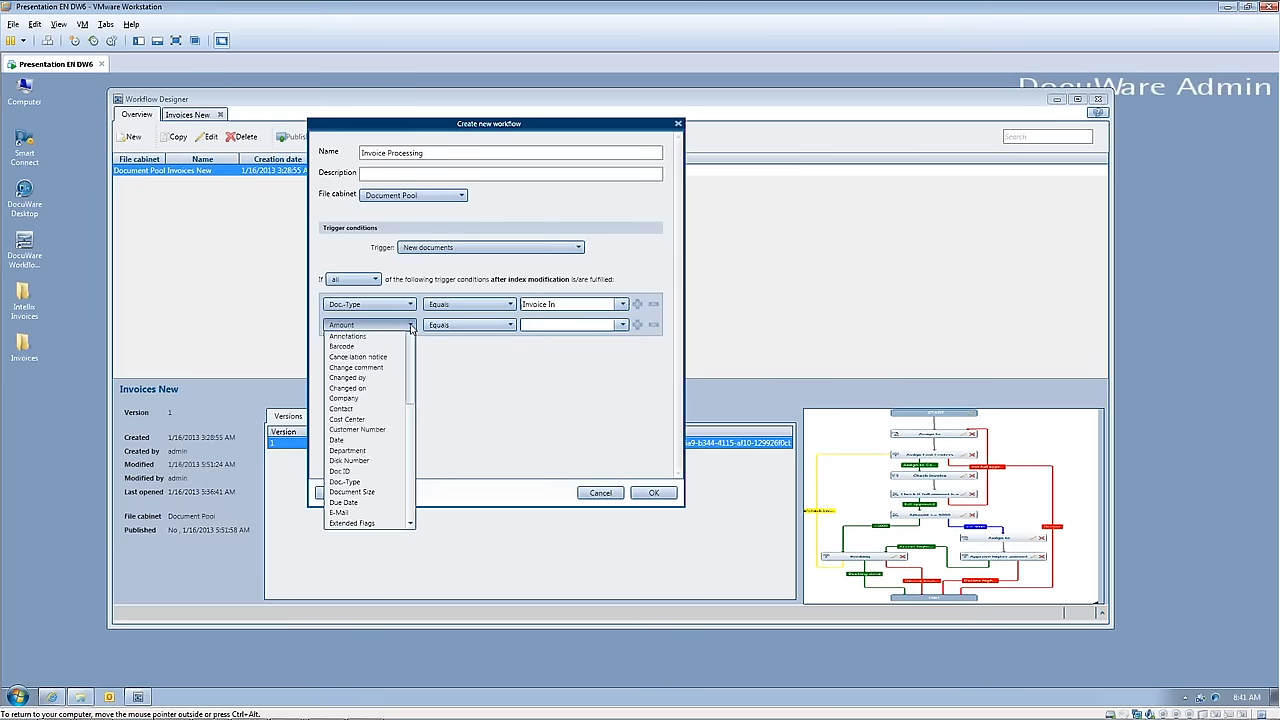
scroll(374, 513, "down", 7)
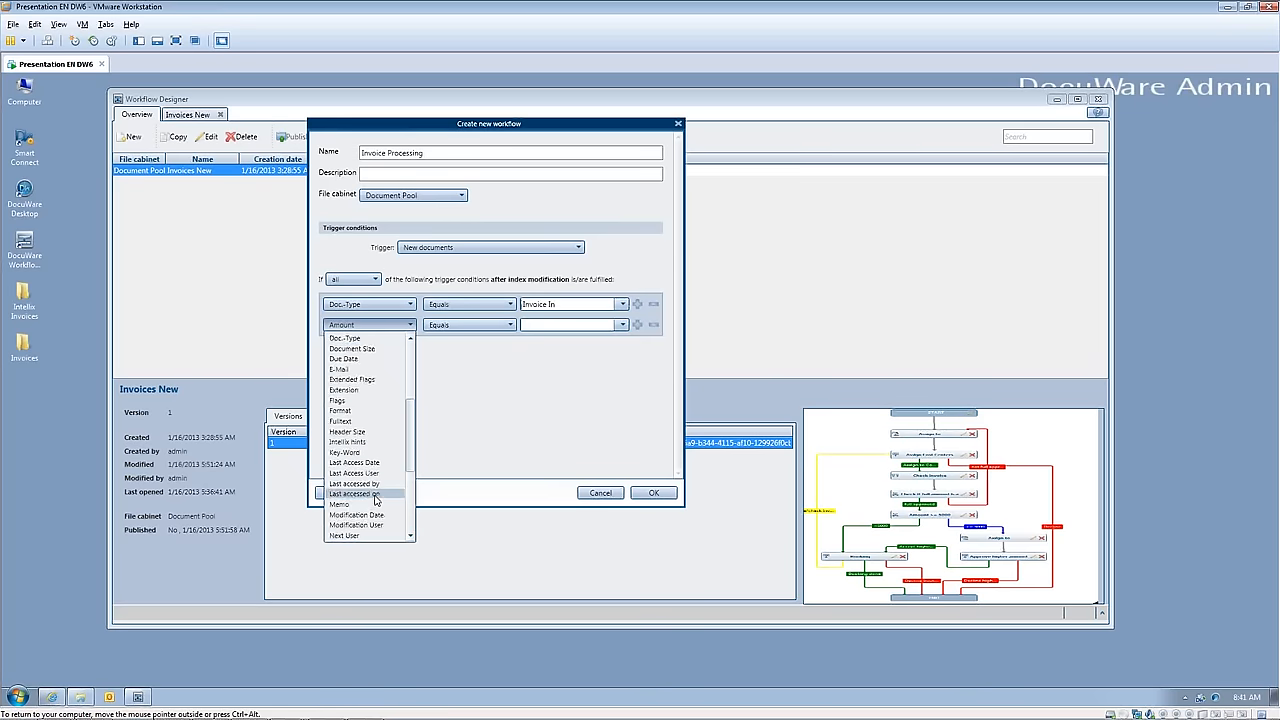
left_click(363, 525)
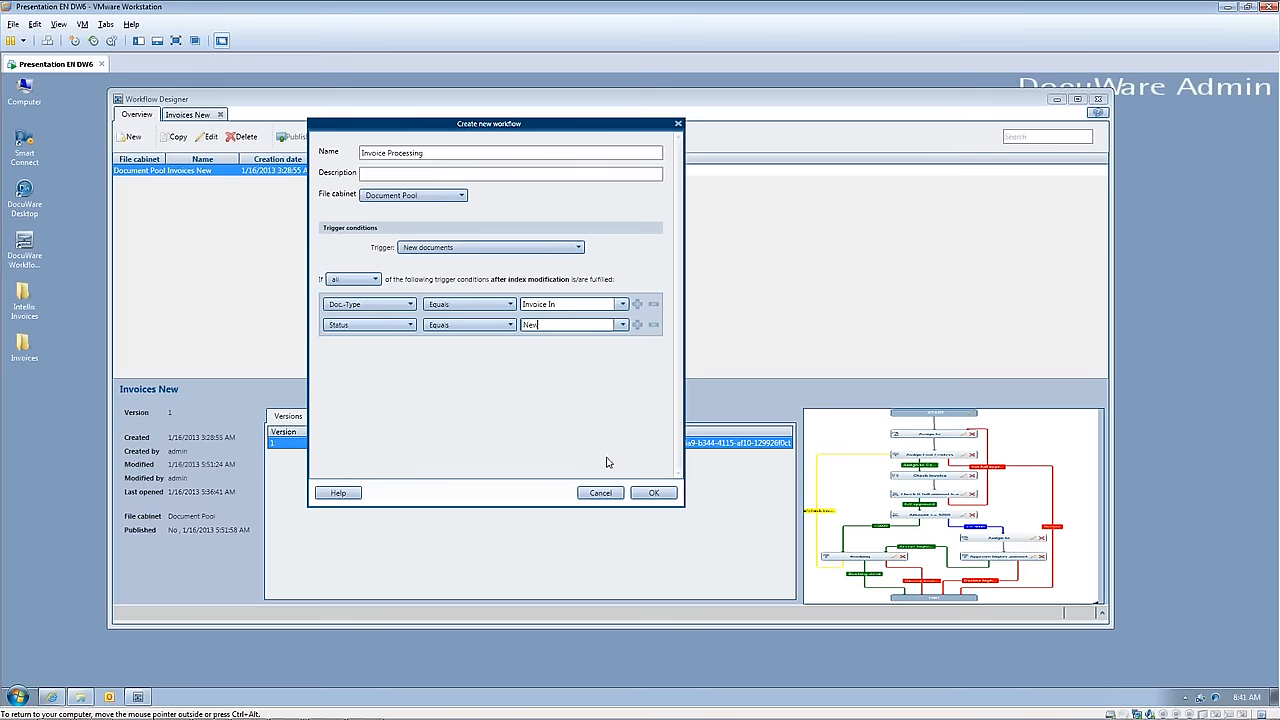
left_click(654, 492)
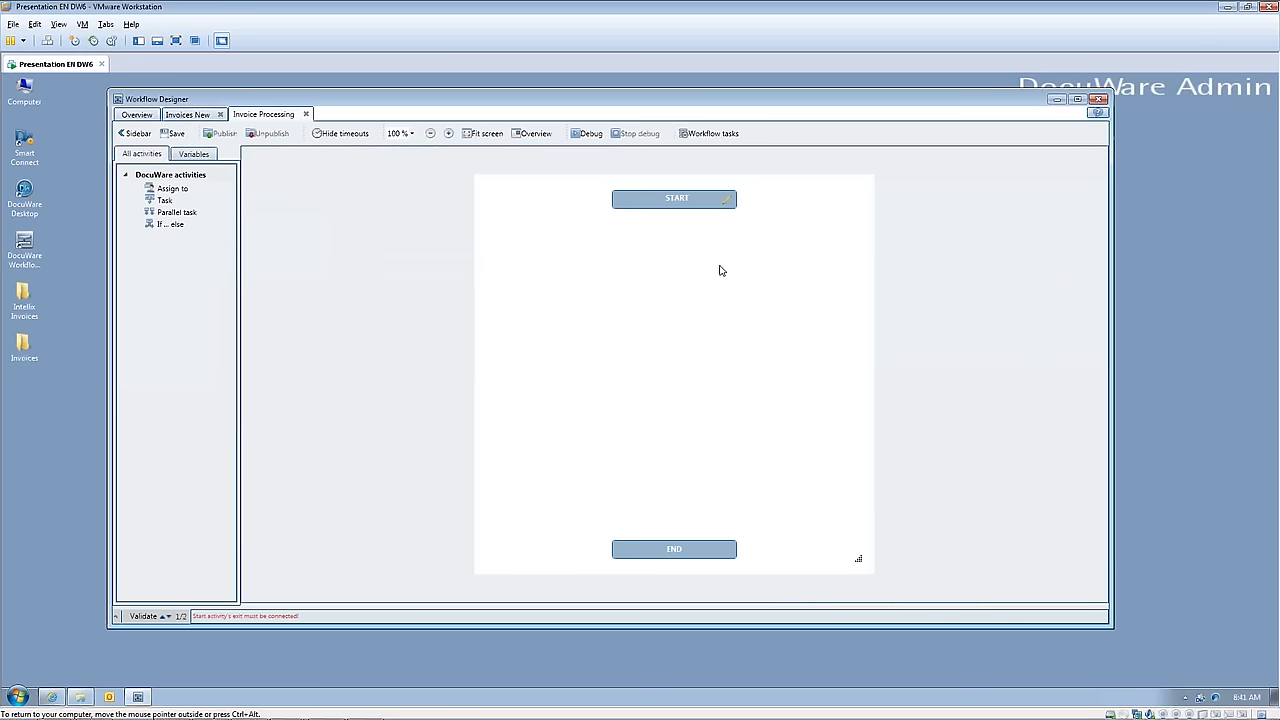
Step: Add an Assign to activity below START and assign it to the user admin
left_click_drag(758, 108, 750, 96)
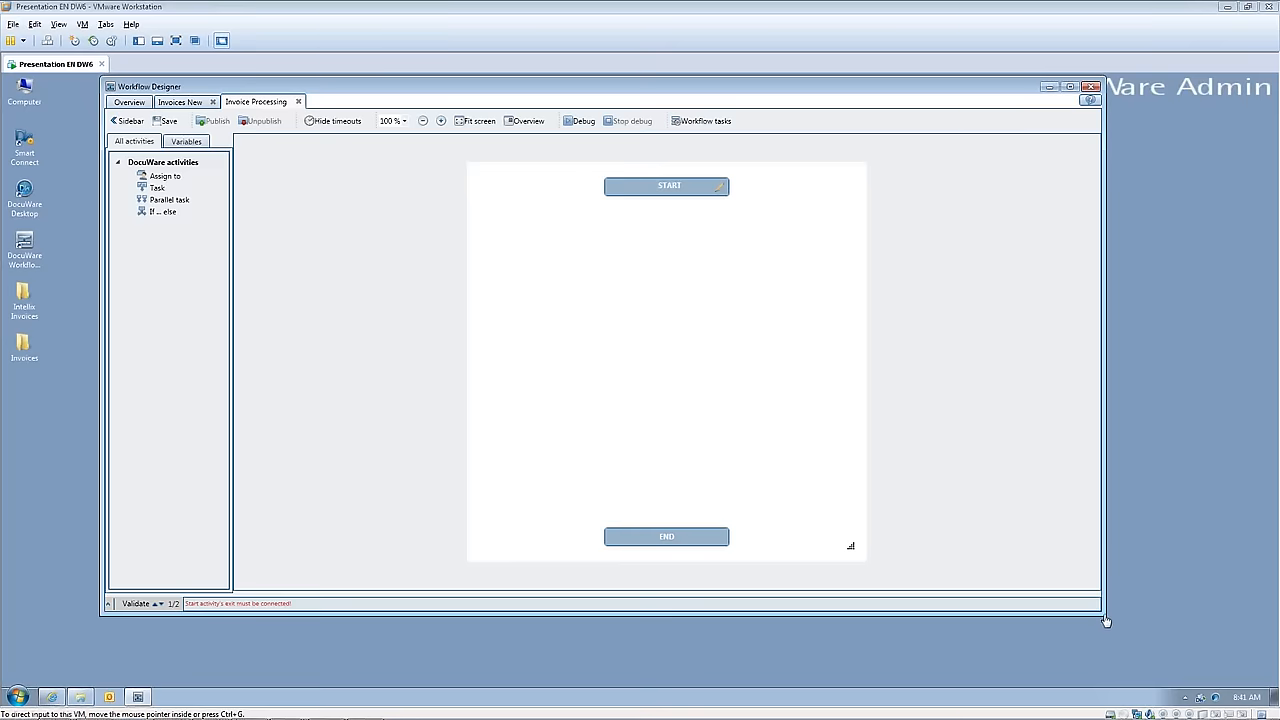
left_click_drag(1105, 616, 1150, 680)
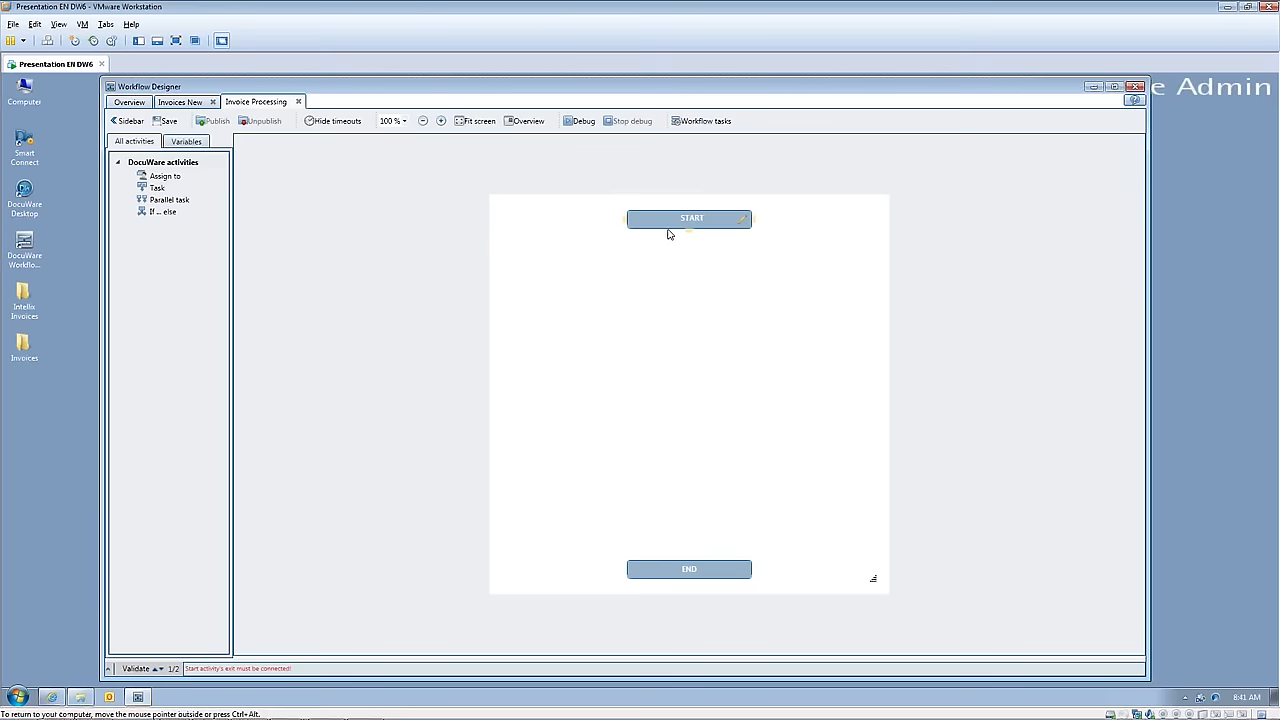
mouse_move(675, 226)
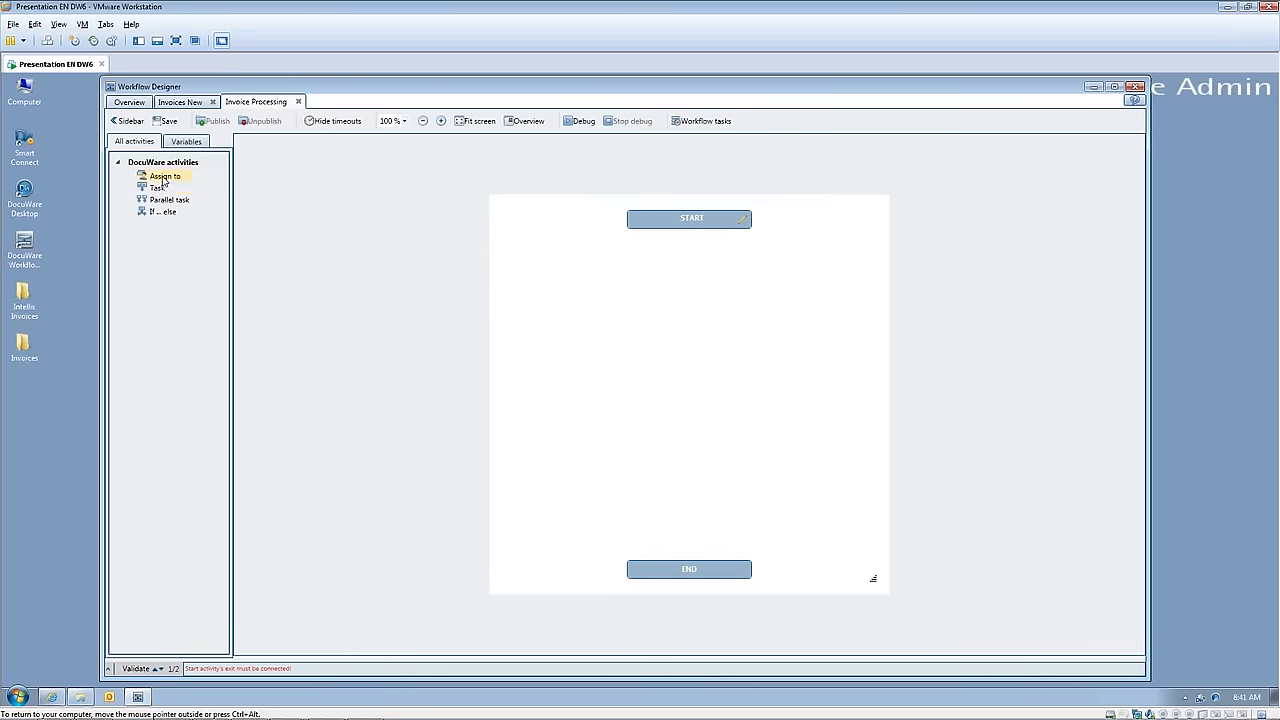
left_click_drag(165, 180, 686, 277)
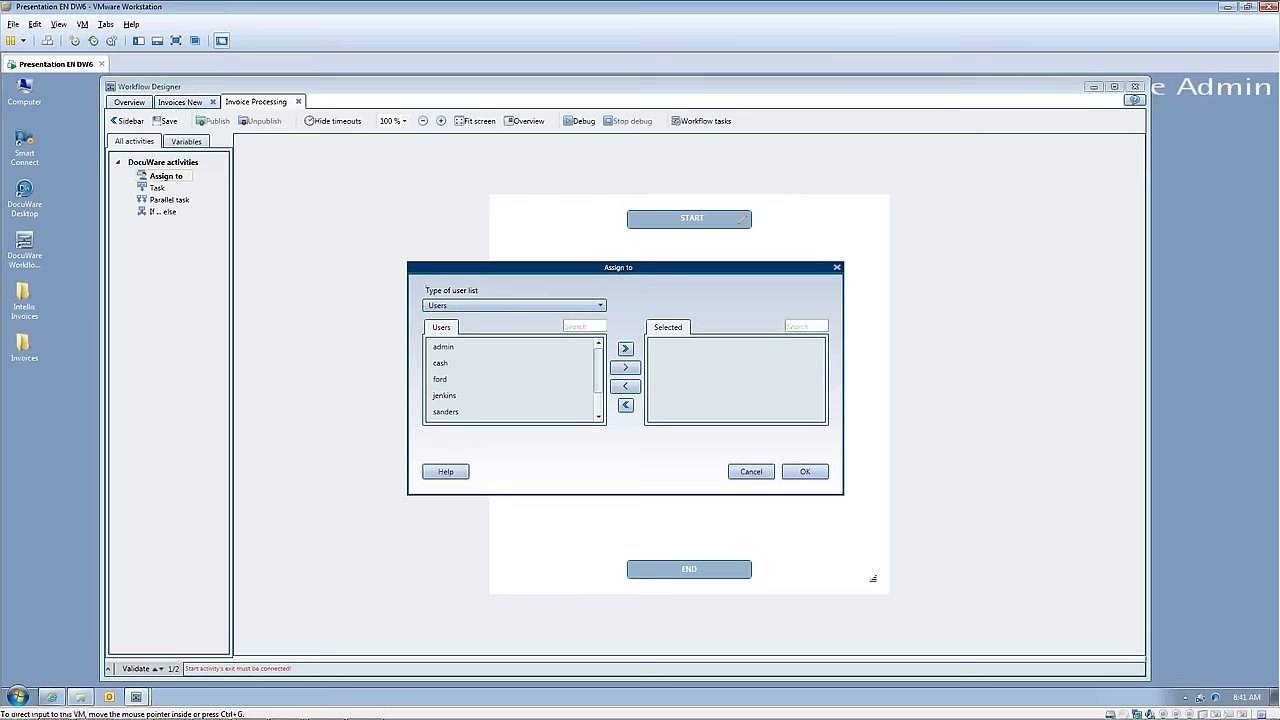
left_click(474, 349)
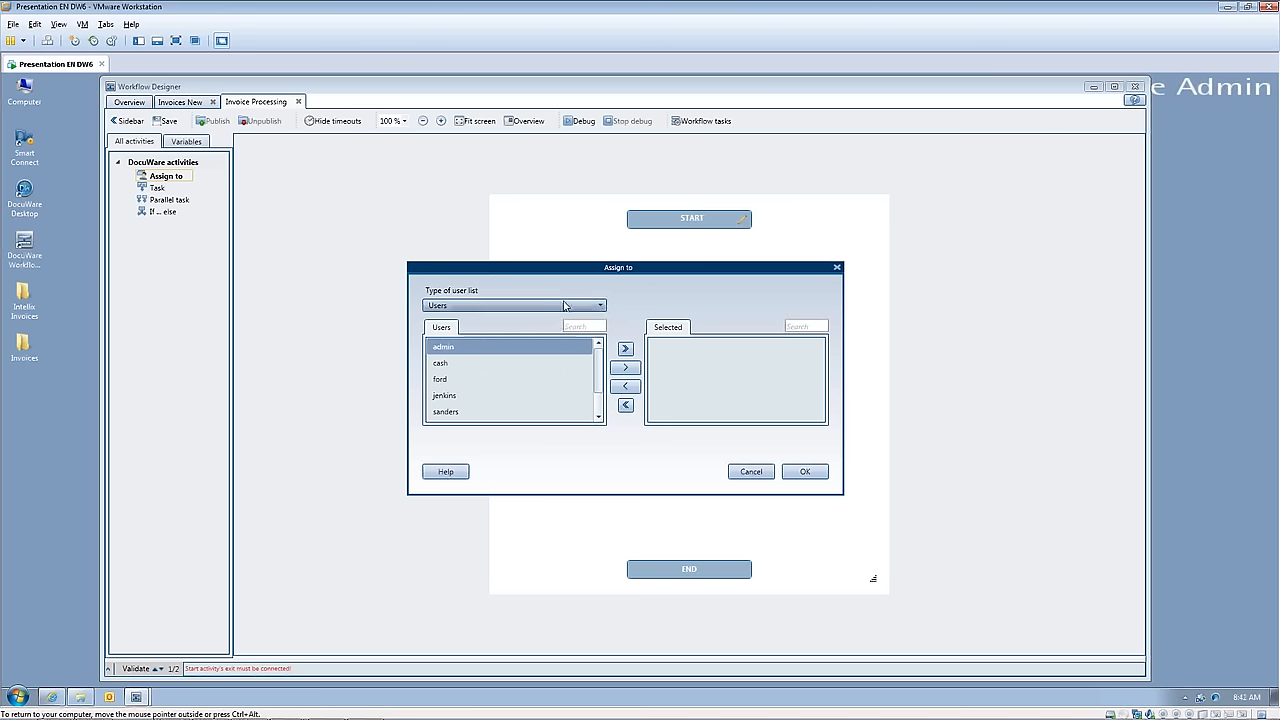
left_click(603, 306)
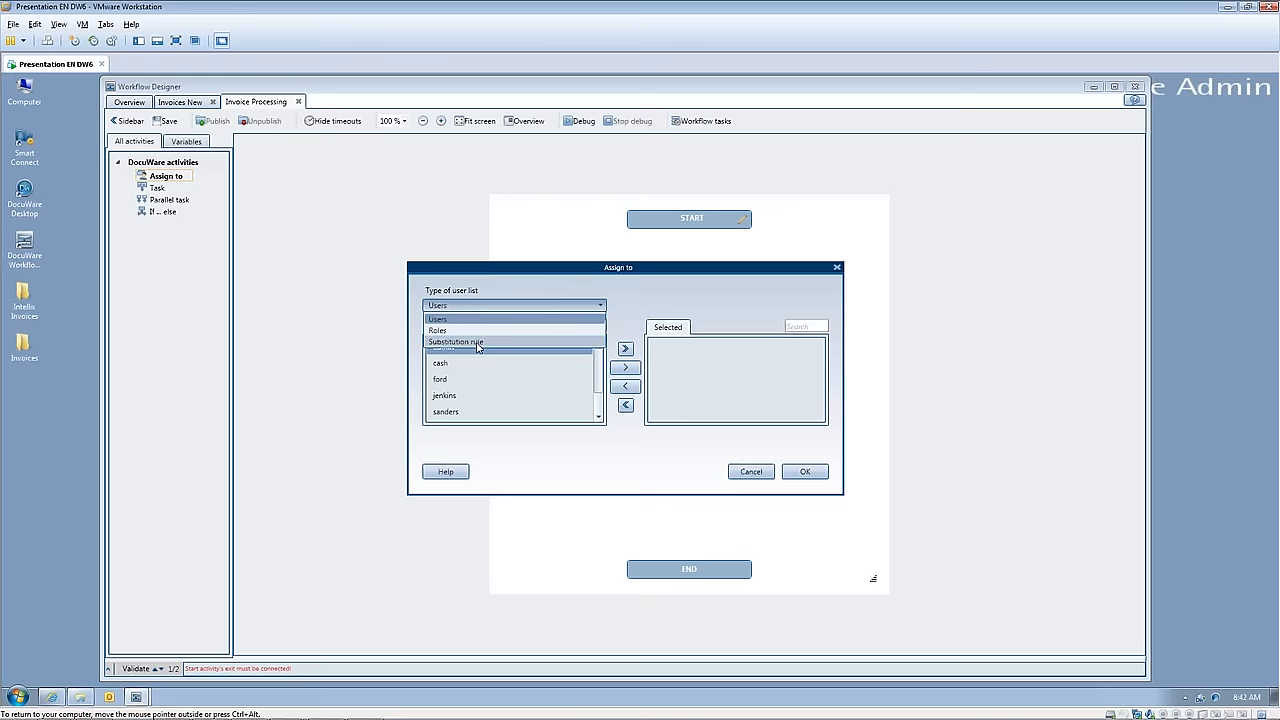
left_click(530, 318)
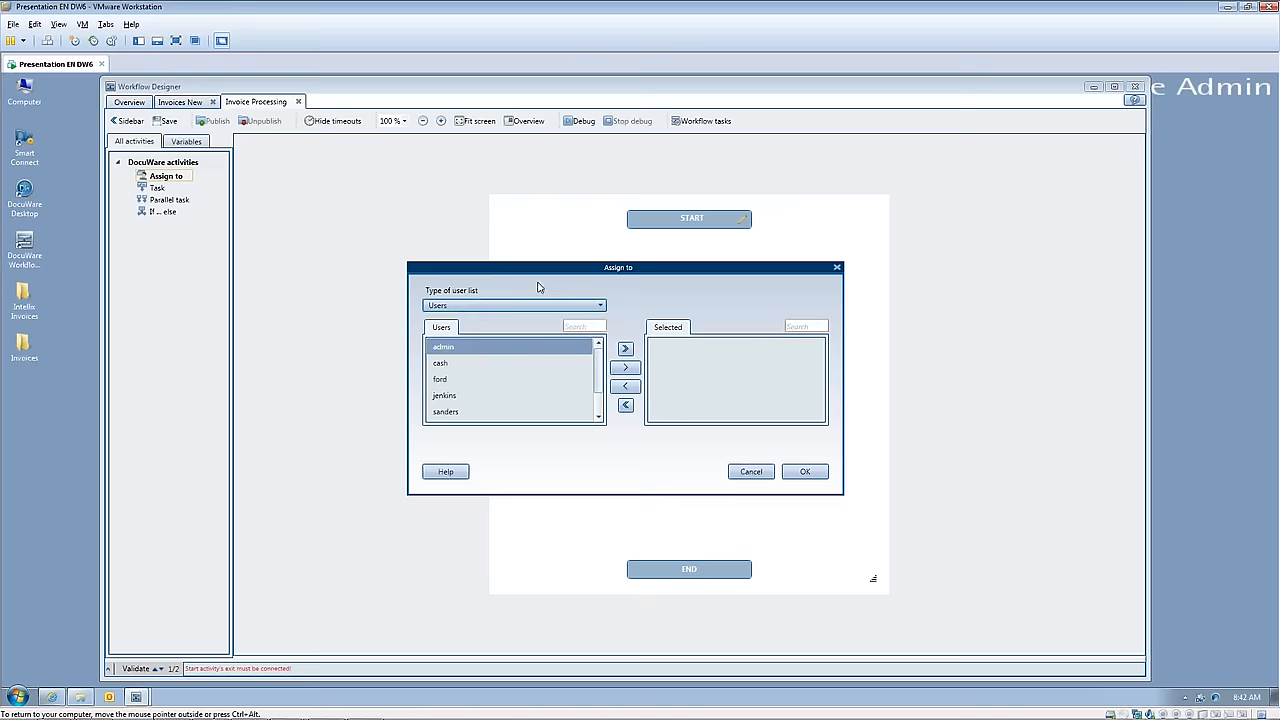
left_click(624, 368)
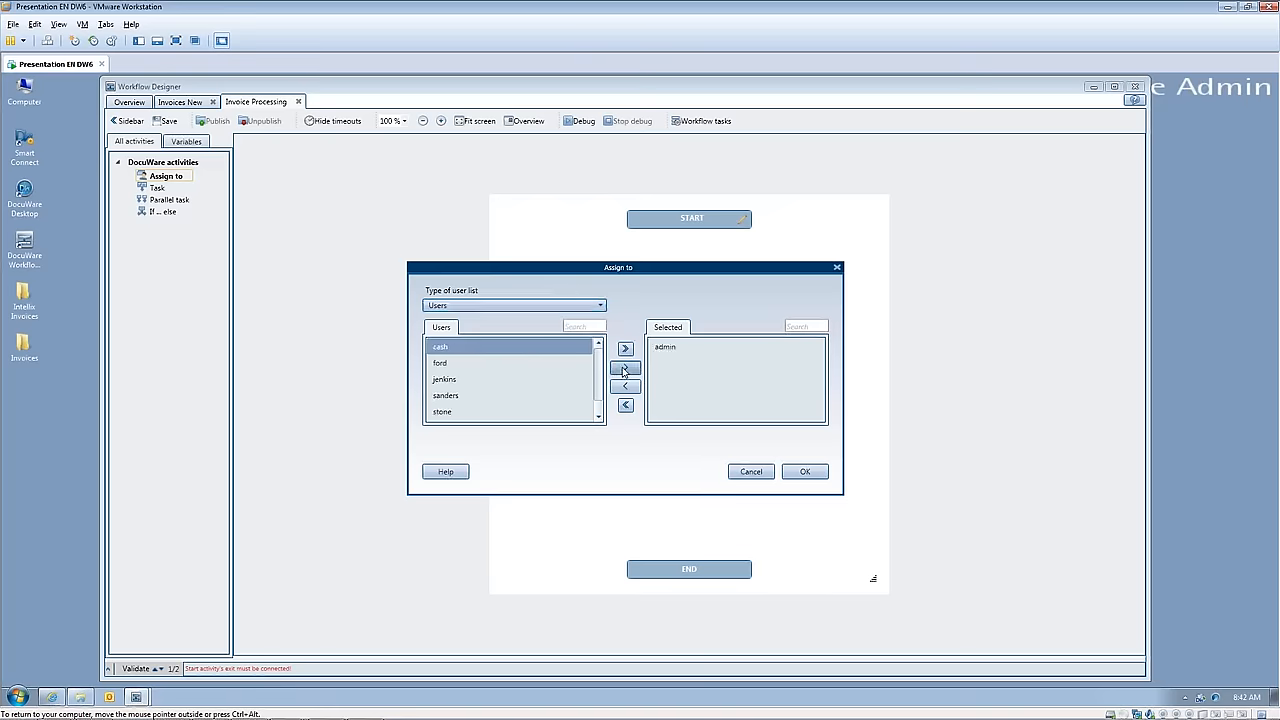
left_click(814, 471)
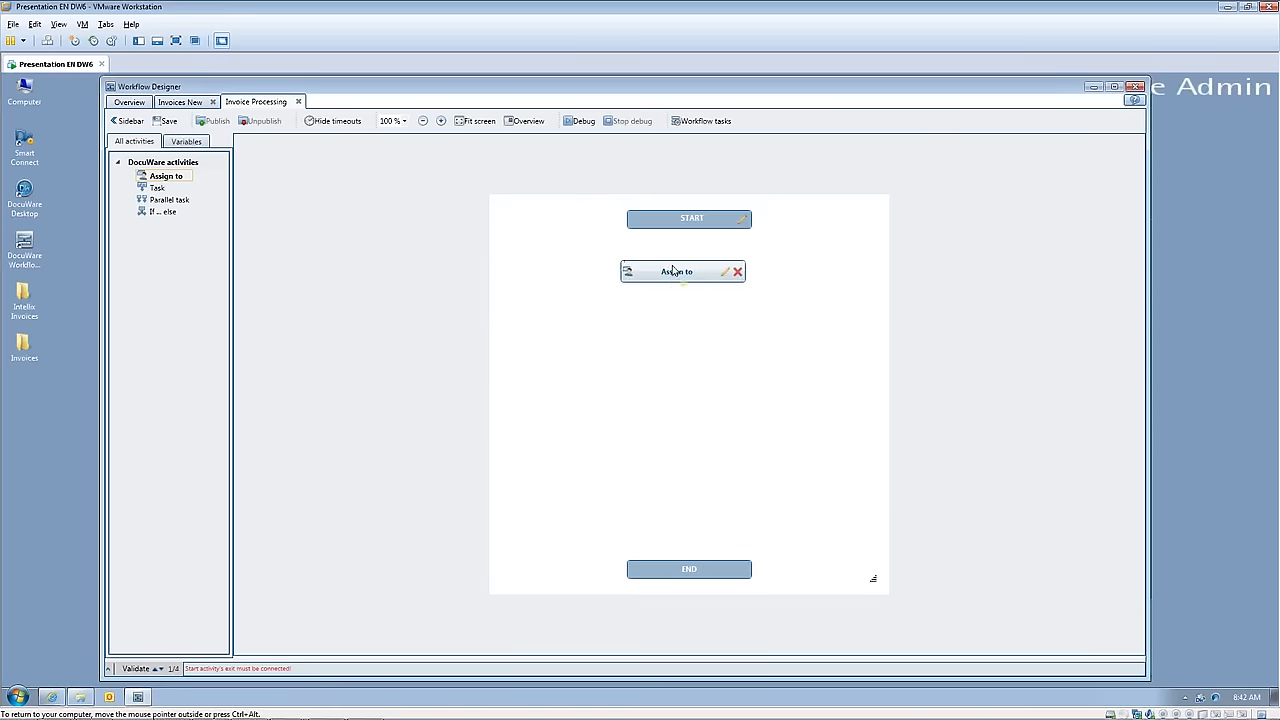
Step: Connect the START node to the Assign to activity
mouse_move(689, 236)
left_mouse_down()
mouse_move(688, 265)
mouse_move(688, 248)
left_mouse_up()
left_click_drag(689, 232, 690, 268)
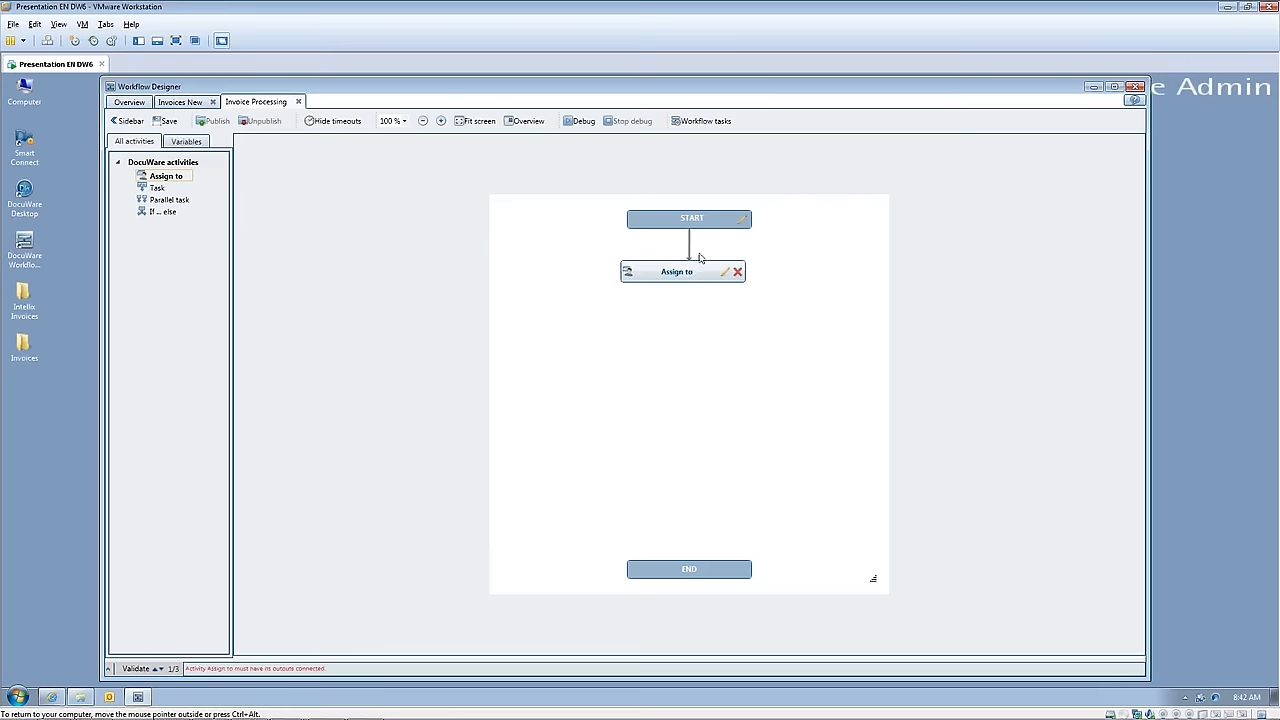
Step: Delete the connection between START and Assign to, and undo the deletion
left_click(689, 254)
key("Delete")
key("ctrl+z")
Step: Add a Task activity below the Assign to activity and name it "Check Invoice Amount"
left_click(155, 189)
left_click_drag(155, 189, 678, 345)
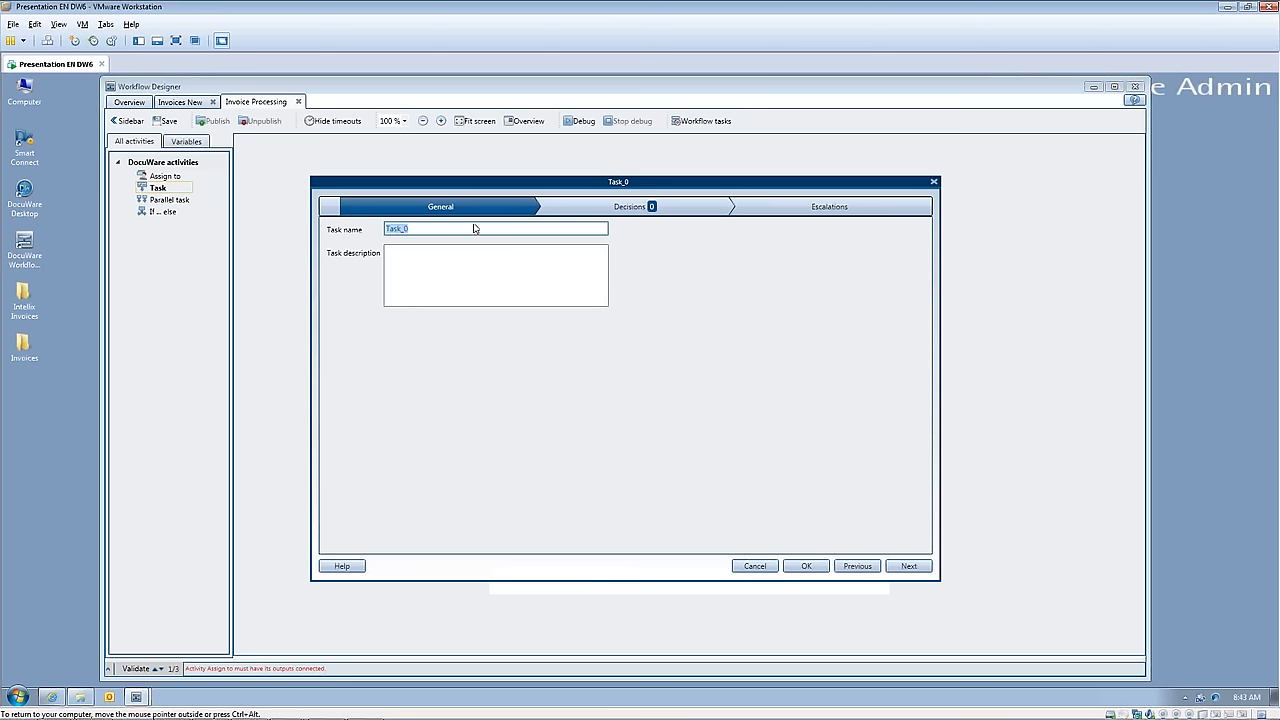
type("Check Invoice Amount")
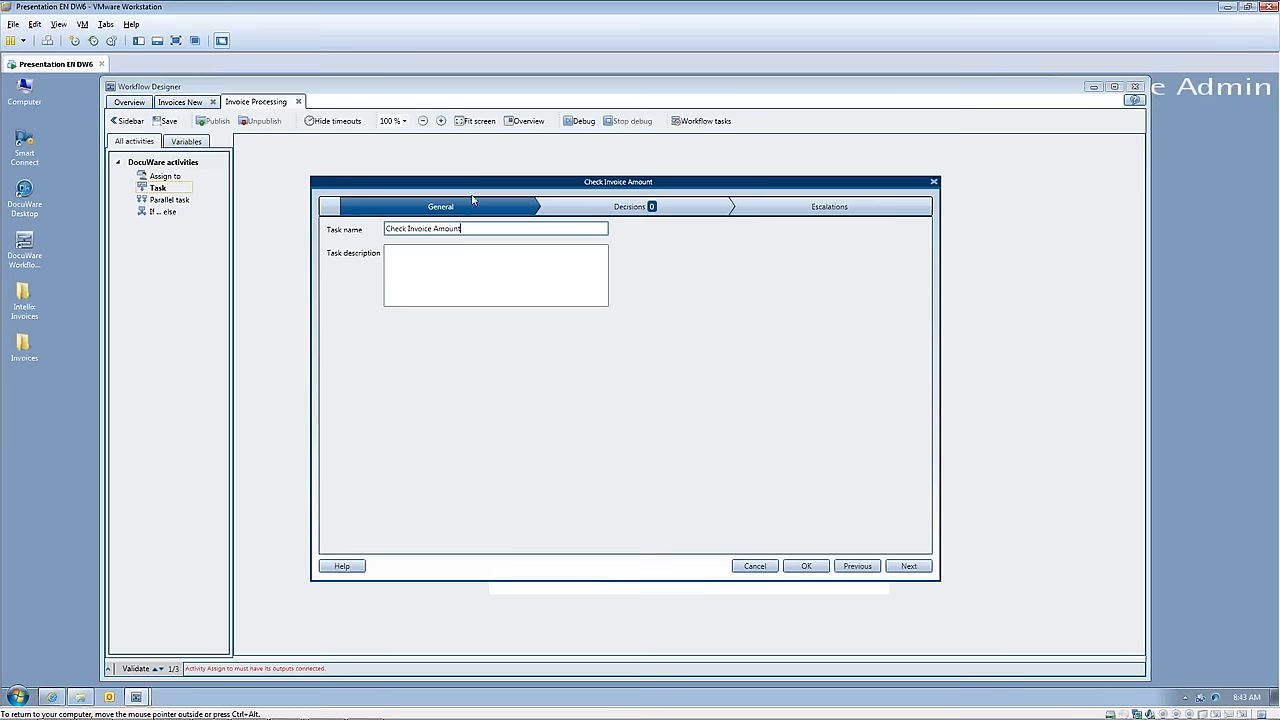
Step: Add a decision named "Invoice Amount" to the task and set its output color to Green
left_click(619, 209)
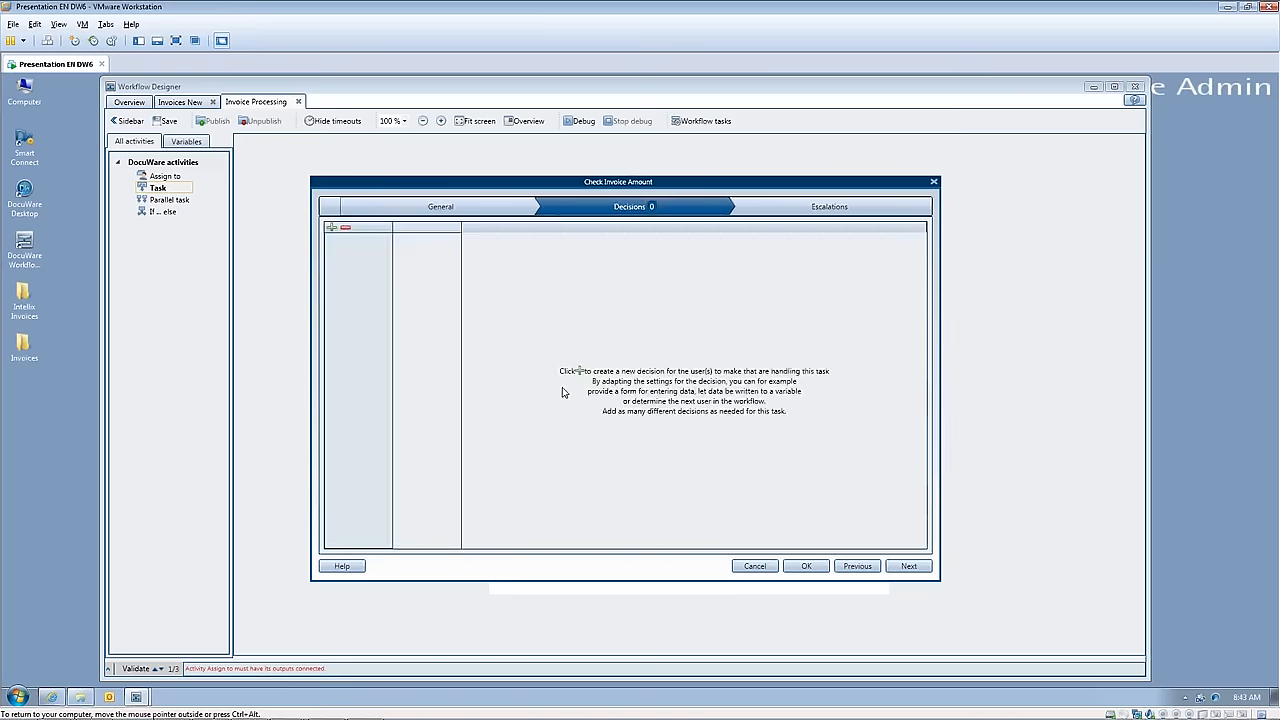
left_click(332, 228)
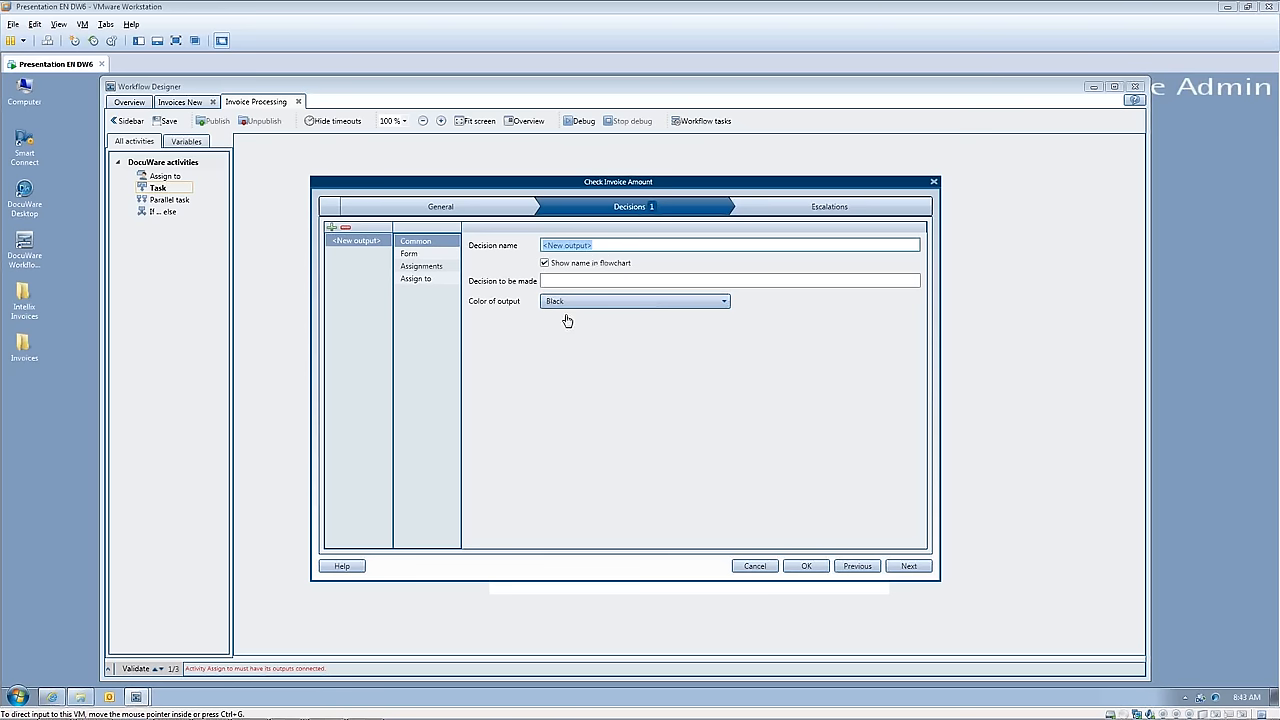
left_click(578, 252)
left_click(600, 249)
left_click_drag(600, 249, 540, 252)
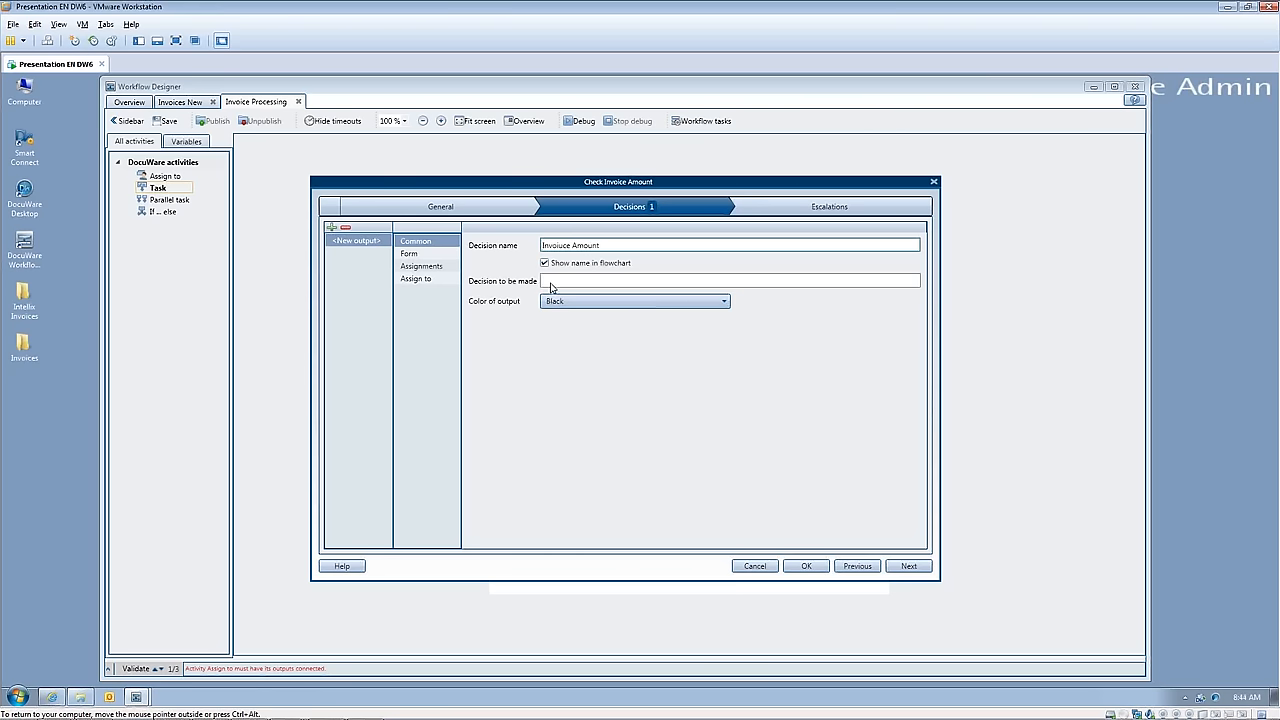
left_click(551, 284)
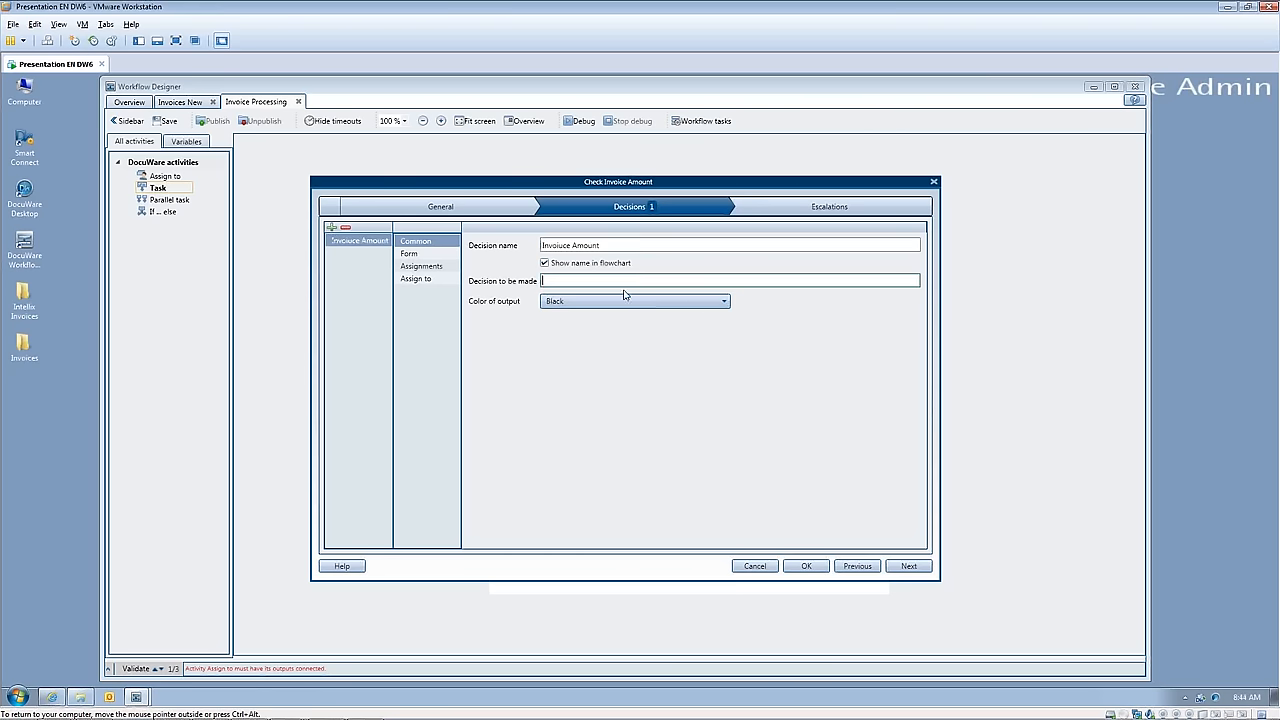
left_click(723, 303)
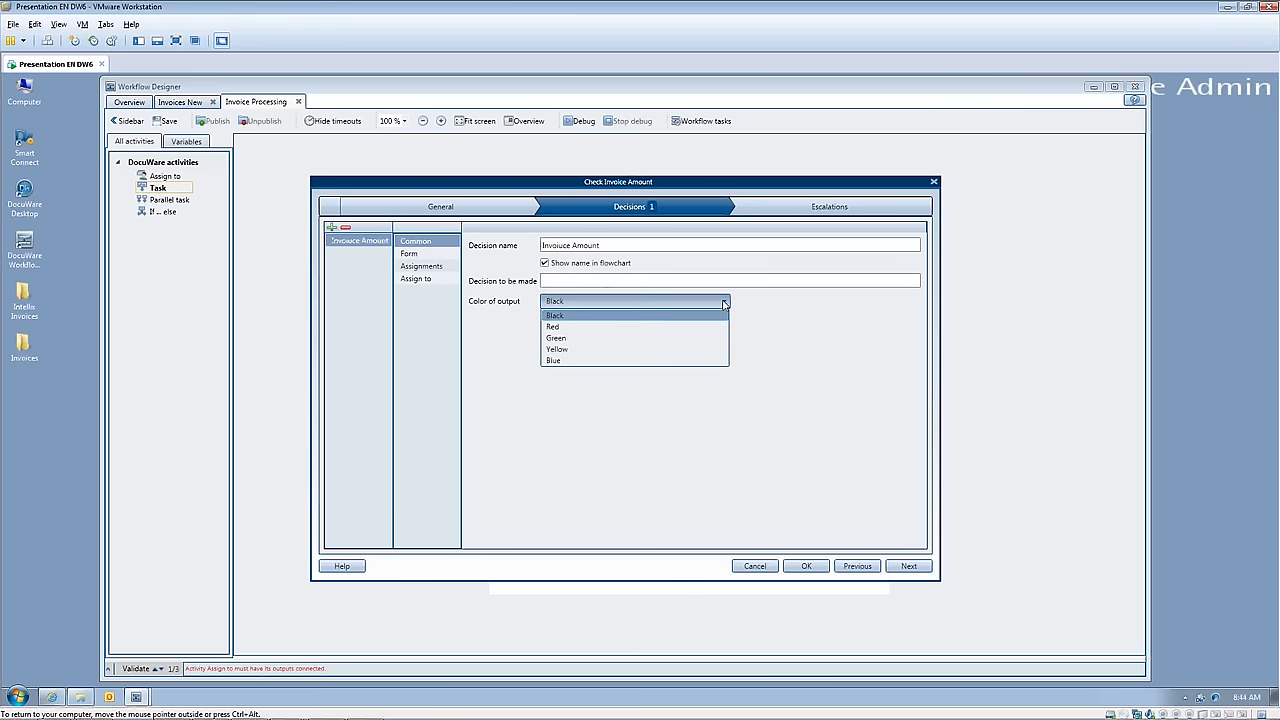
left_click(583, 343)
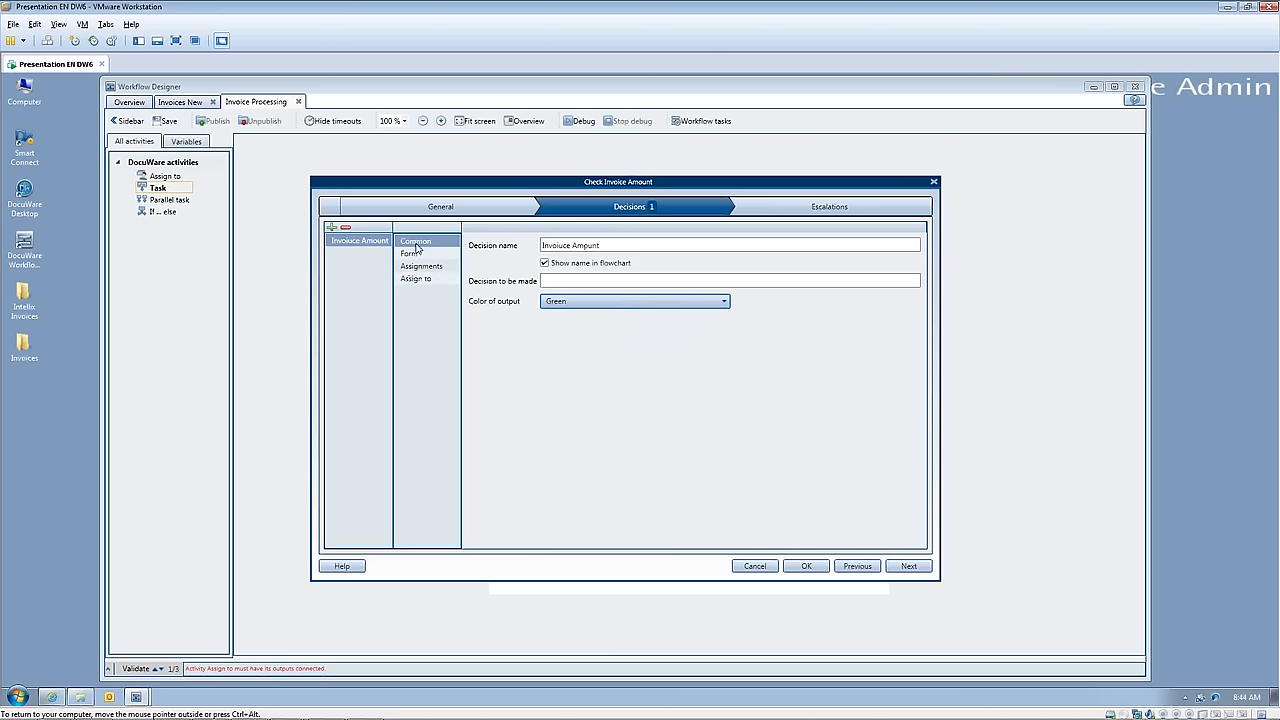
left_click(559, 247)
key("Delete")
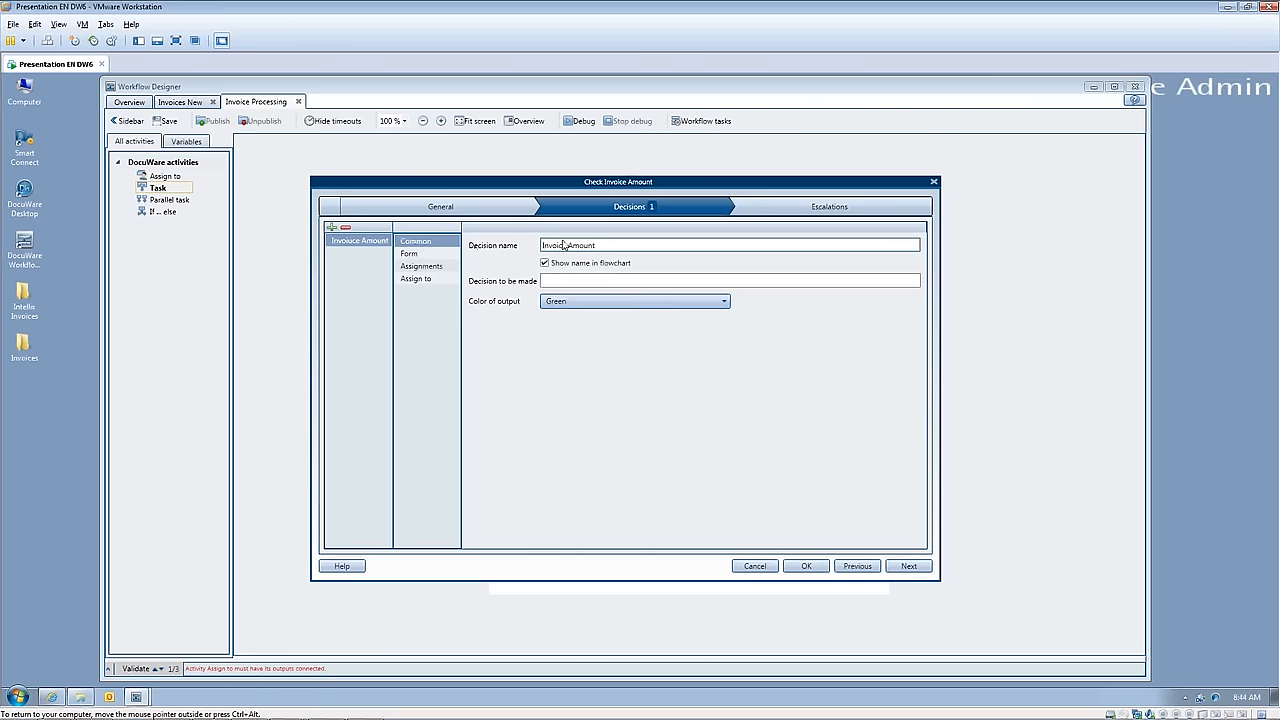
Step: Add a form field named "Inv_Amt" to the Invoice Amount decision
left_click(431, 257)
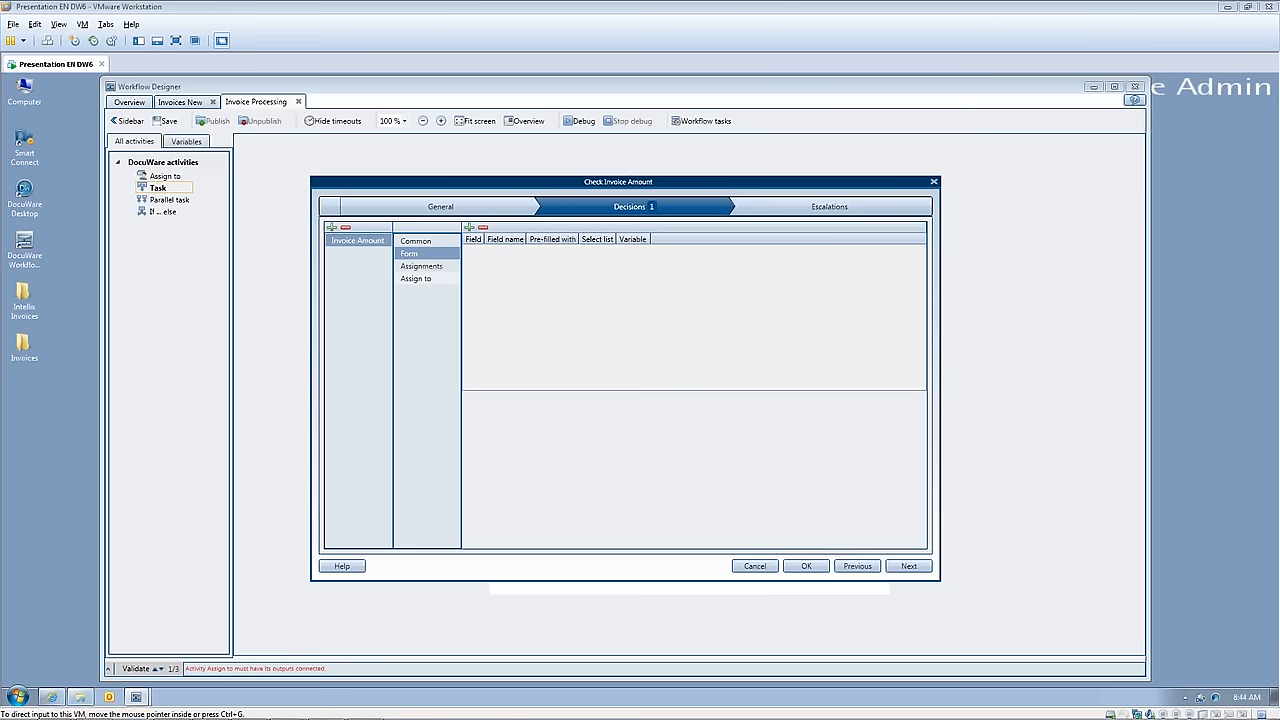
left_click(469, 228)
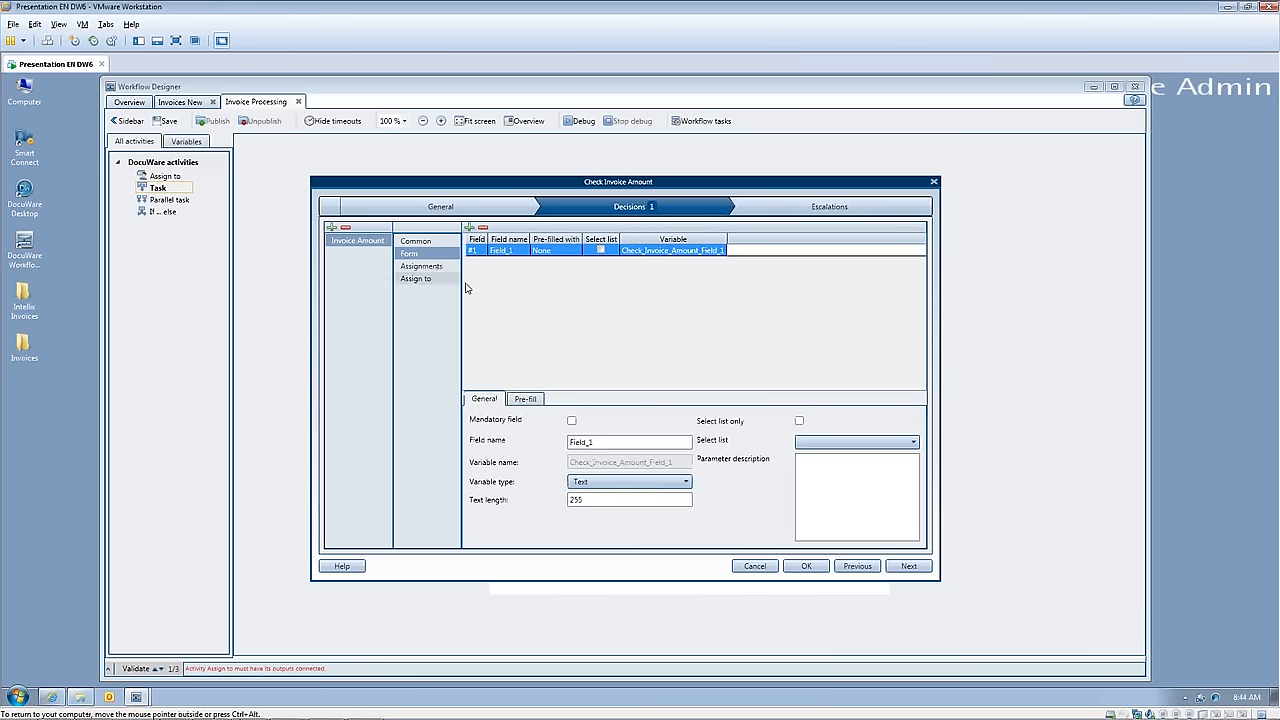
left_click(606, 449)
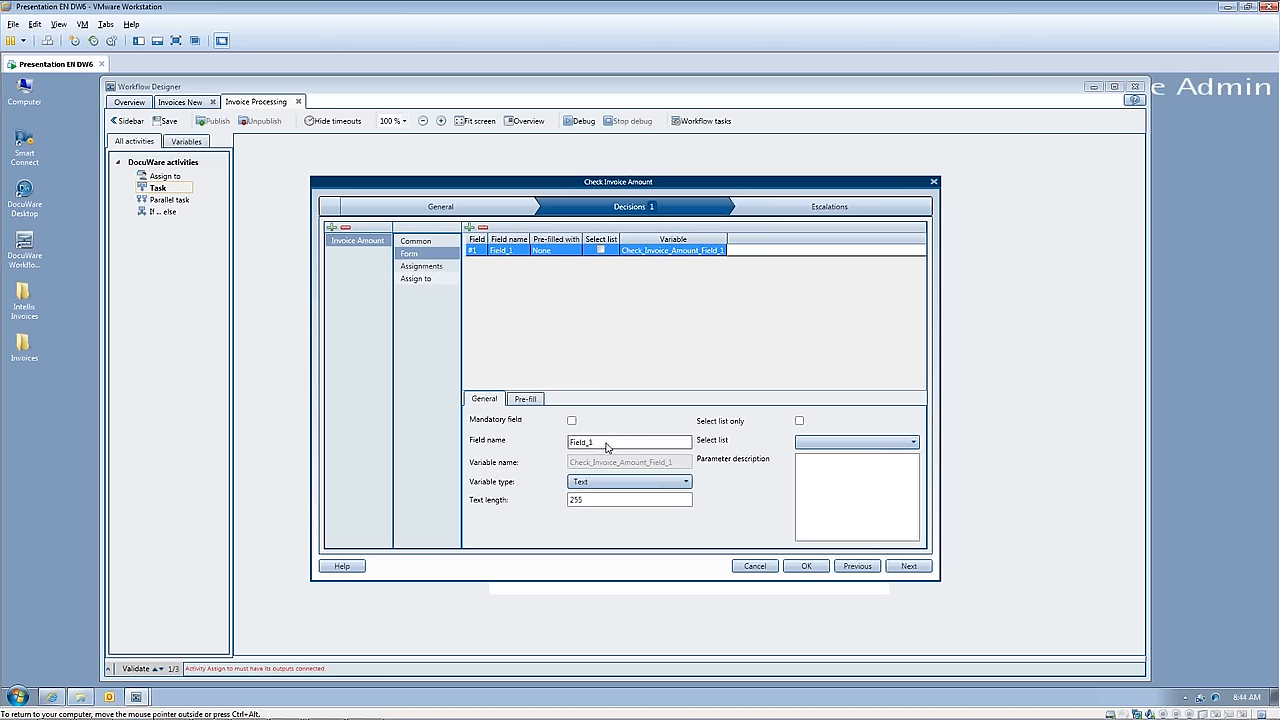
double_click(606, 449)
type("Inv_Amt")
Step: Set the Inv_Amt field's variable type to Numeric with 2 decimal places
left_click(686, 484)
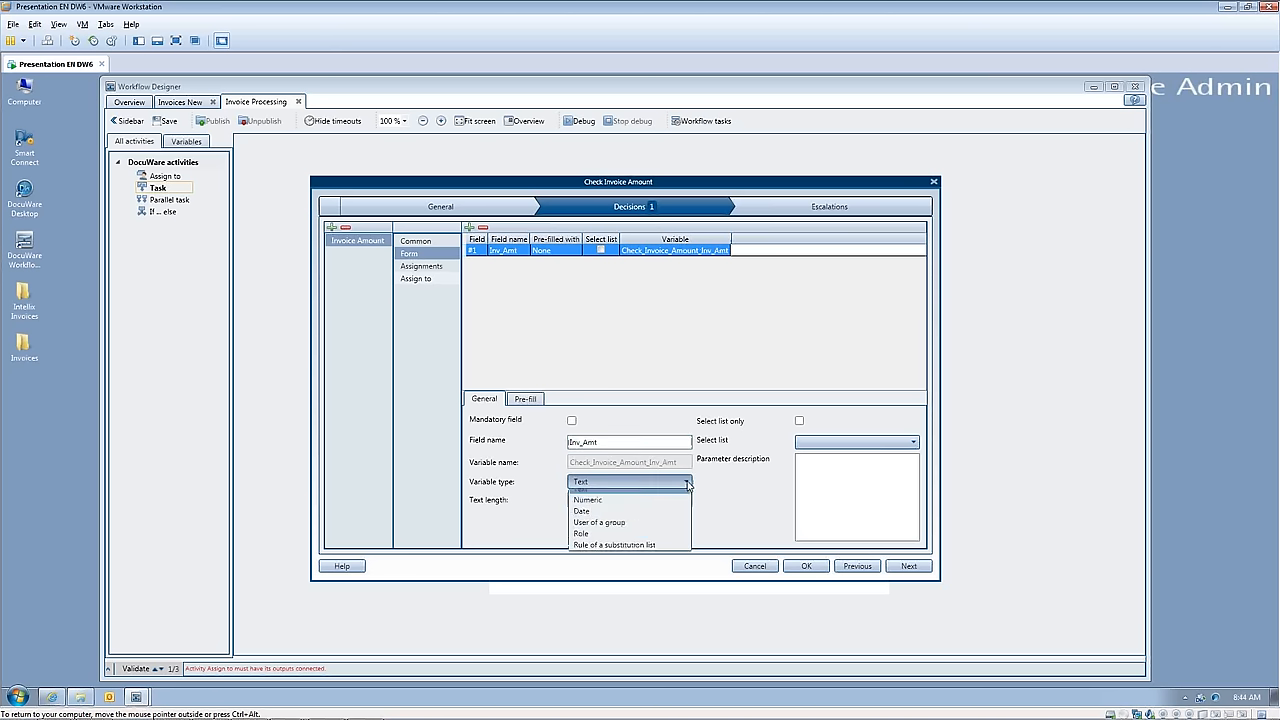
left_click(588, 506)
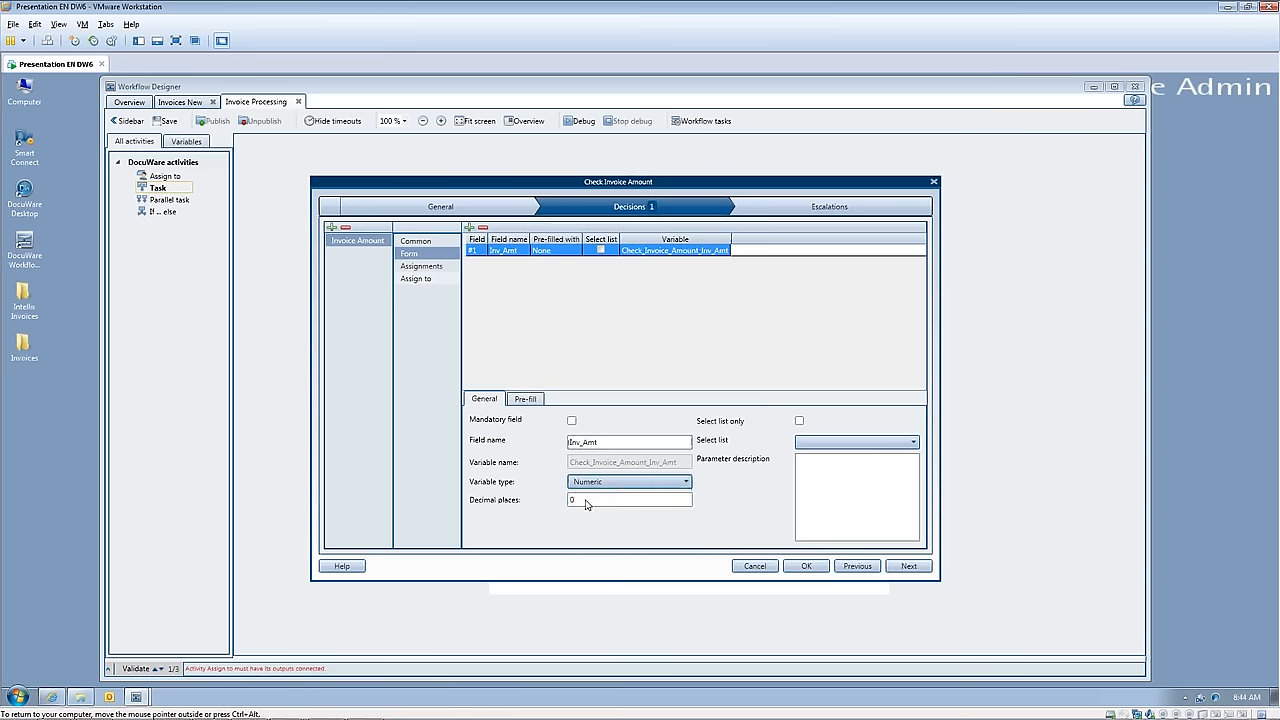
double_click(573, 503)
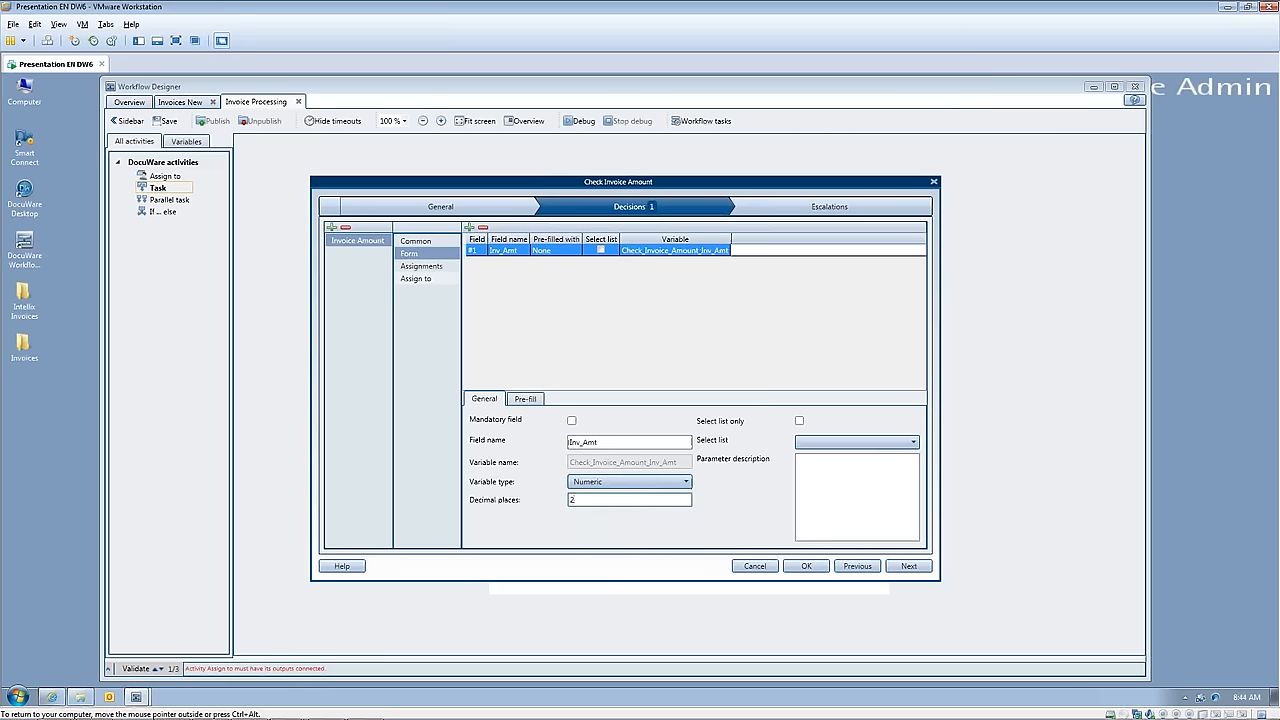
Step: Set Inv_Amt to 2 decimal places and pre-fill it from the document's index data using the Amount field
type("2")
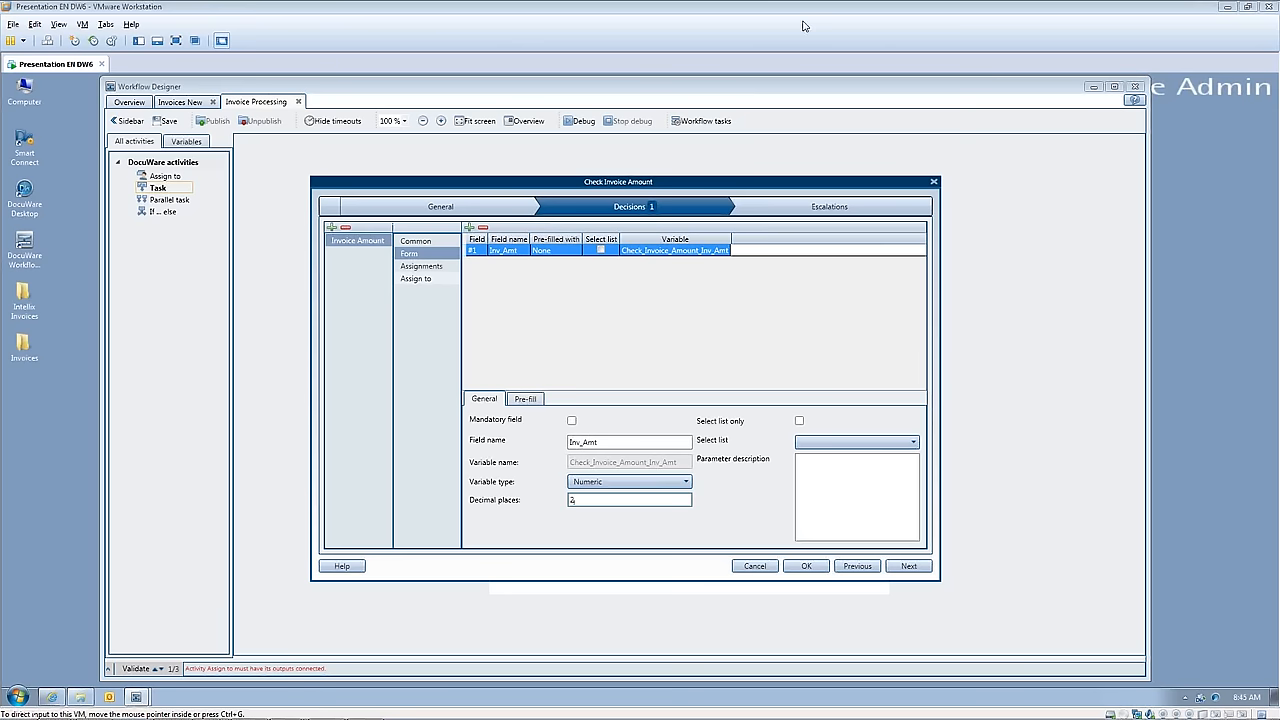
left_click(525, 400)
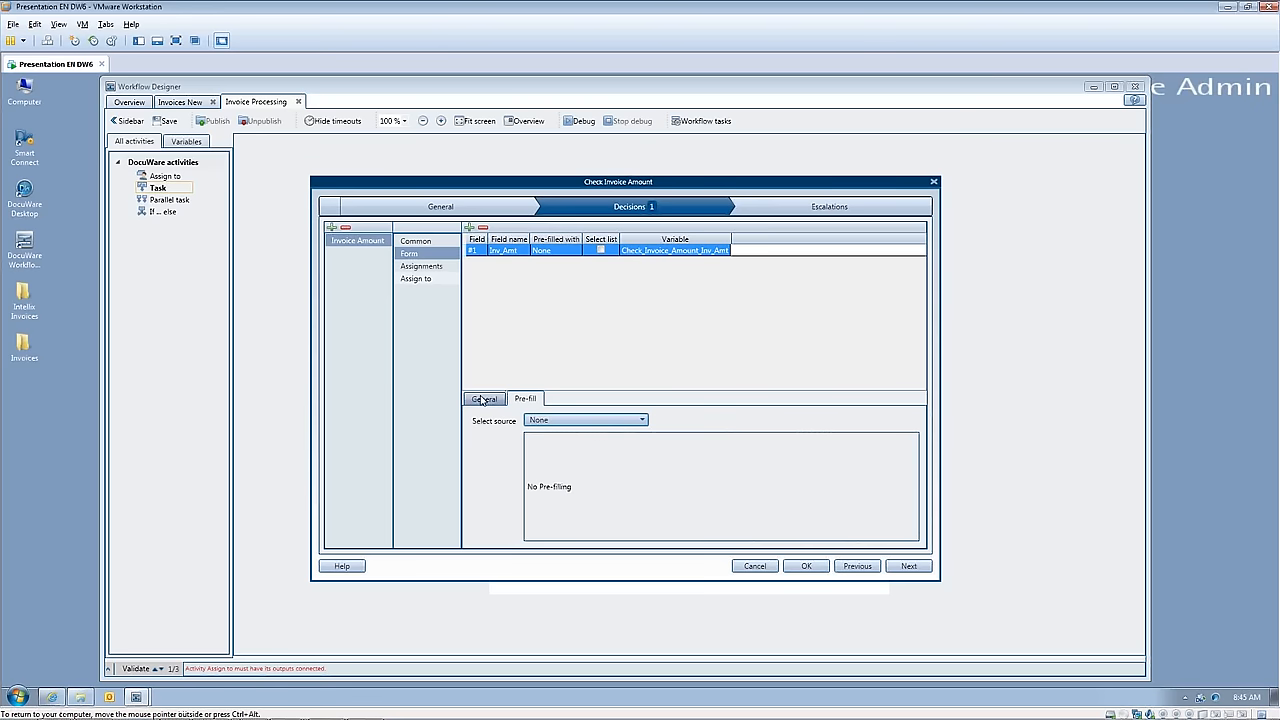
left_click(482, 400)
left_click(541, 402)
left_click(641, 420)
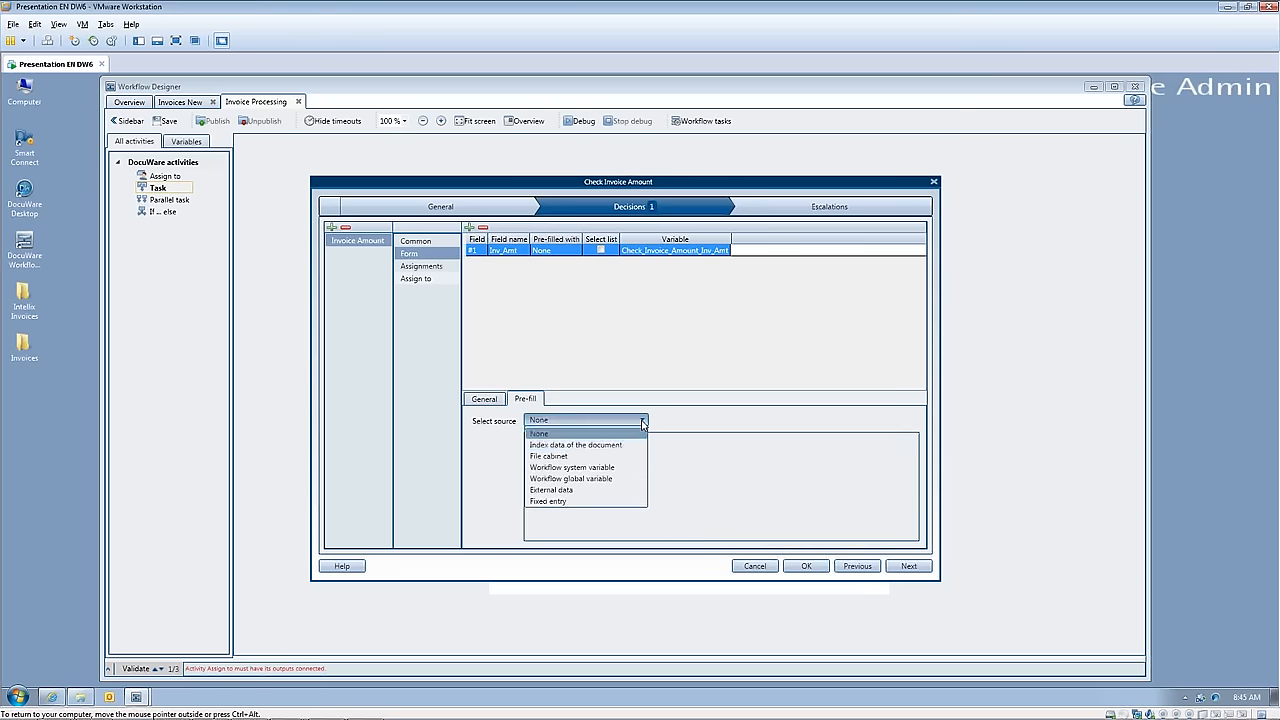
left_click(594, 445)
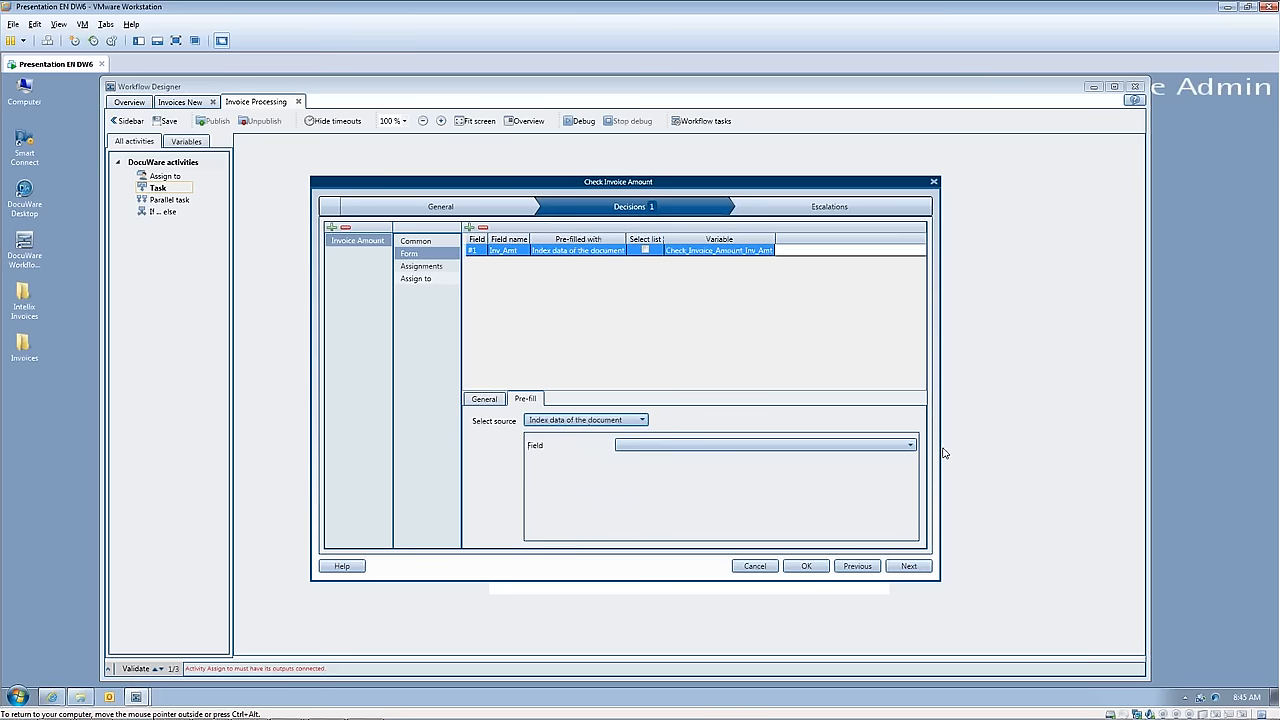
left_click(910, 445)
scroll(730, 525, "down", 3)
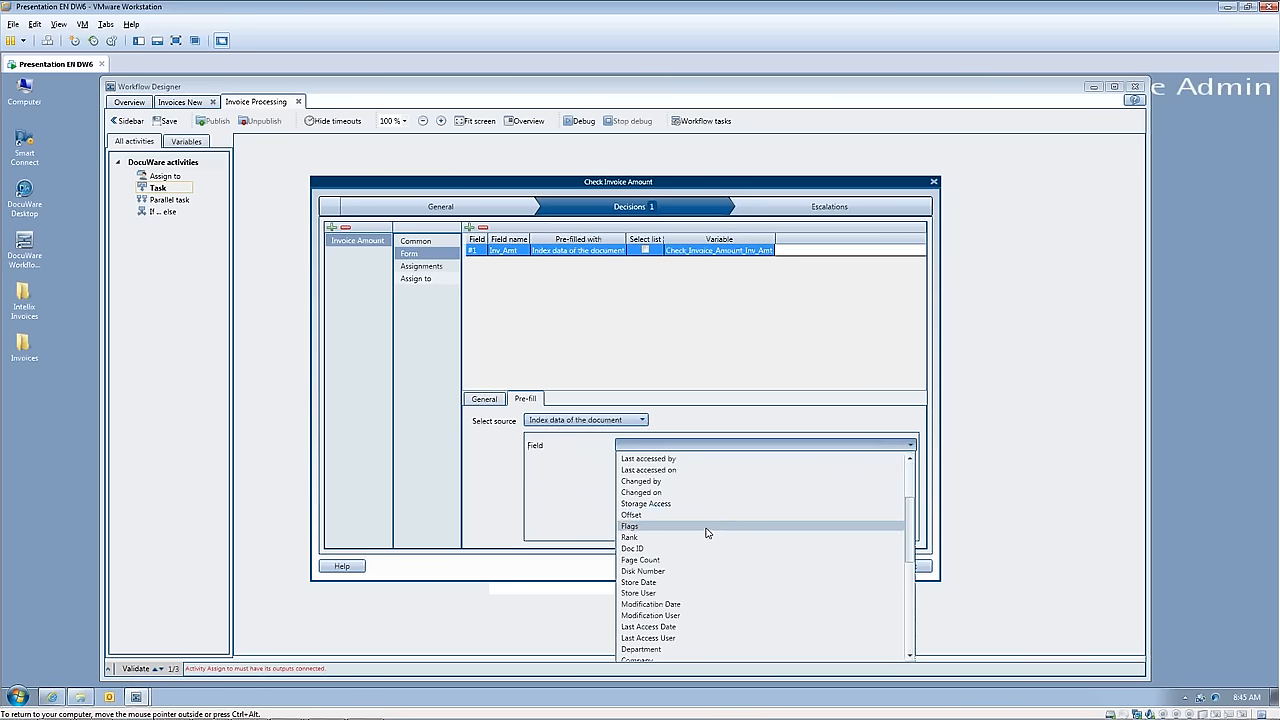
scroll(706, 530, "up", 2)
scroll(703, 528, "down", 6)
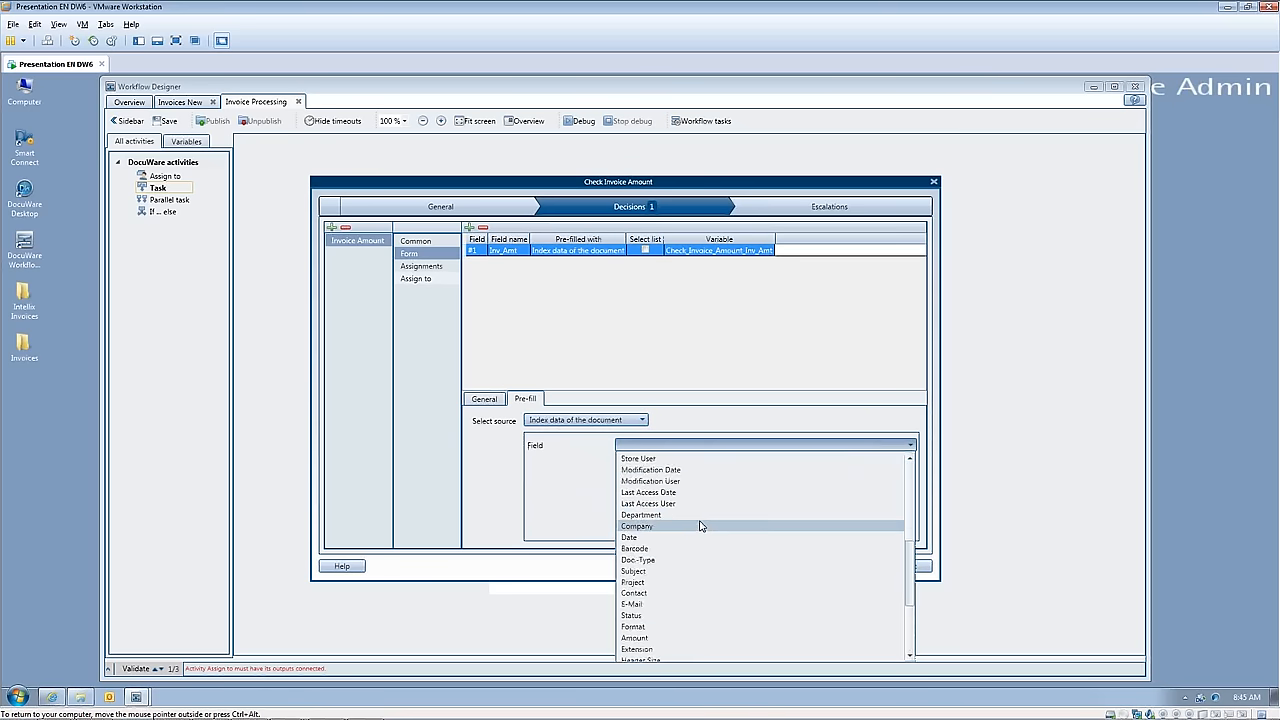
scroll(698, 527, "down", 1)
left_click(640, 606)
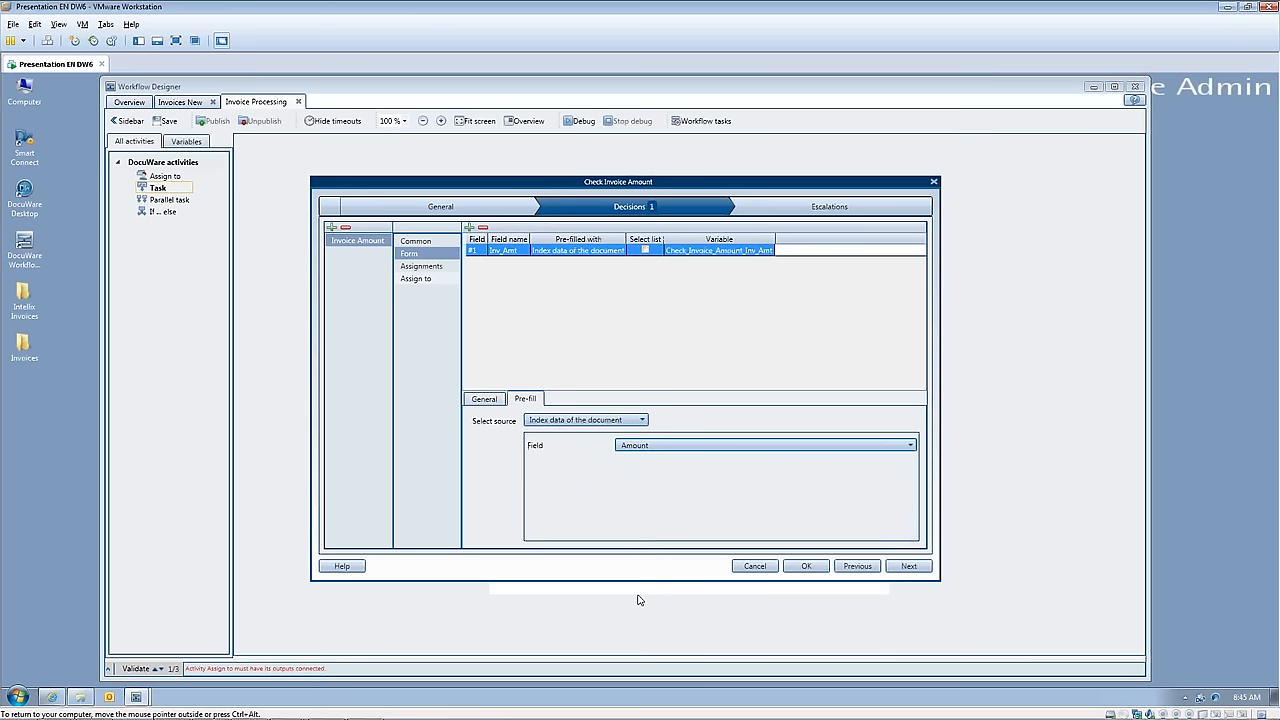
left_click(489, 400)
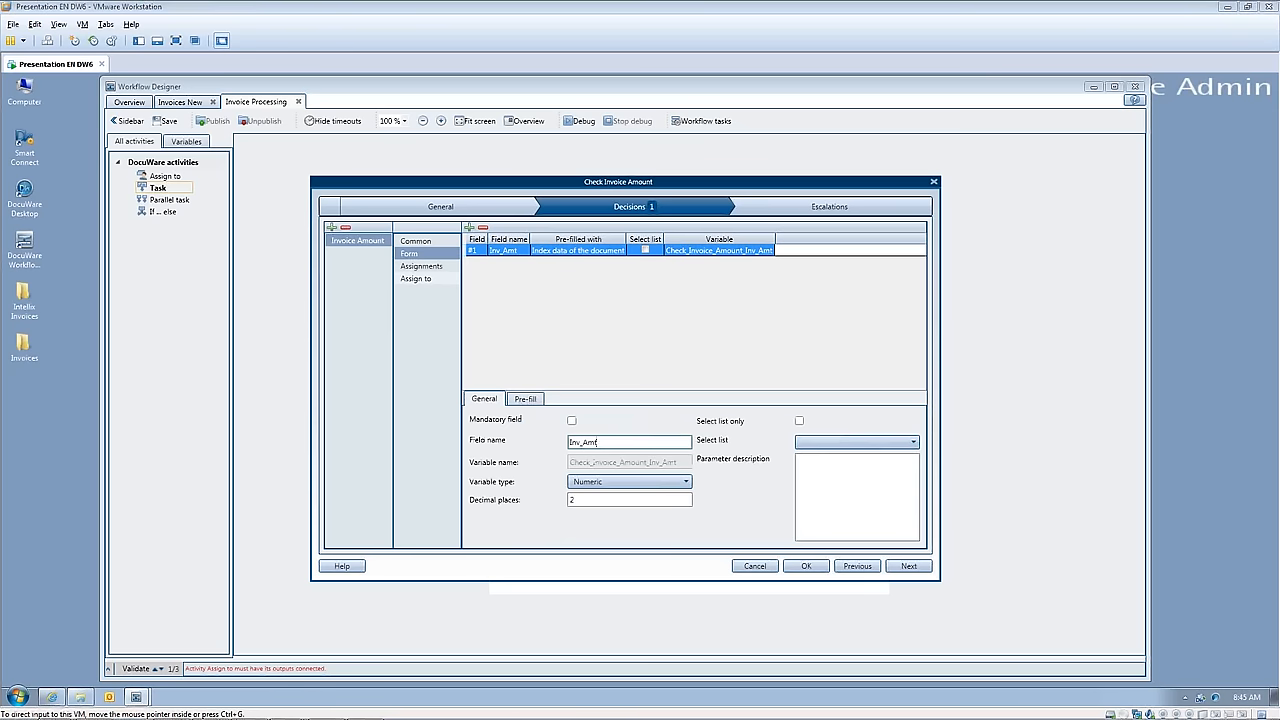
Step: Add an assignment entry to the Invoice Amount decision with Index data of the document as destination type, and accept the task settings
left_click(421, 267)
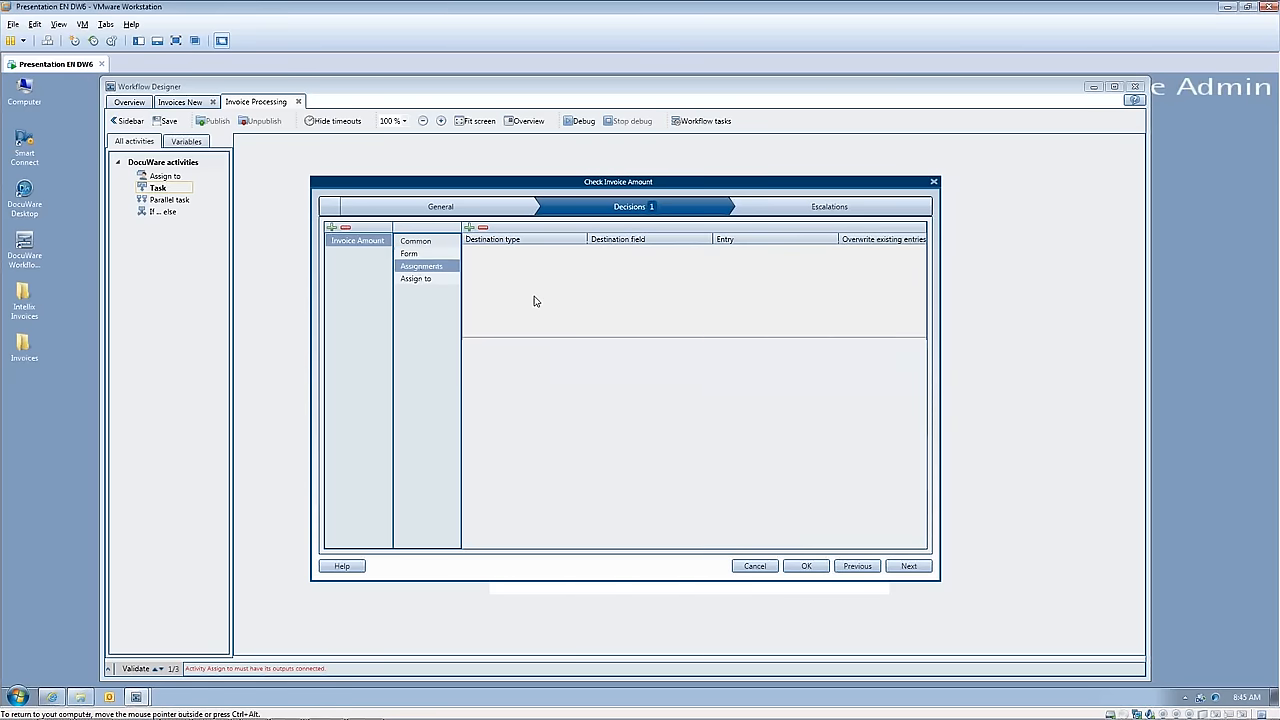
left_click(469, 228)
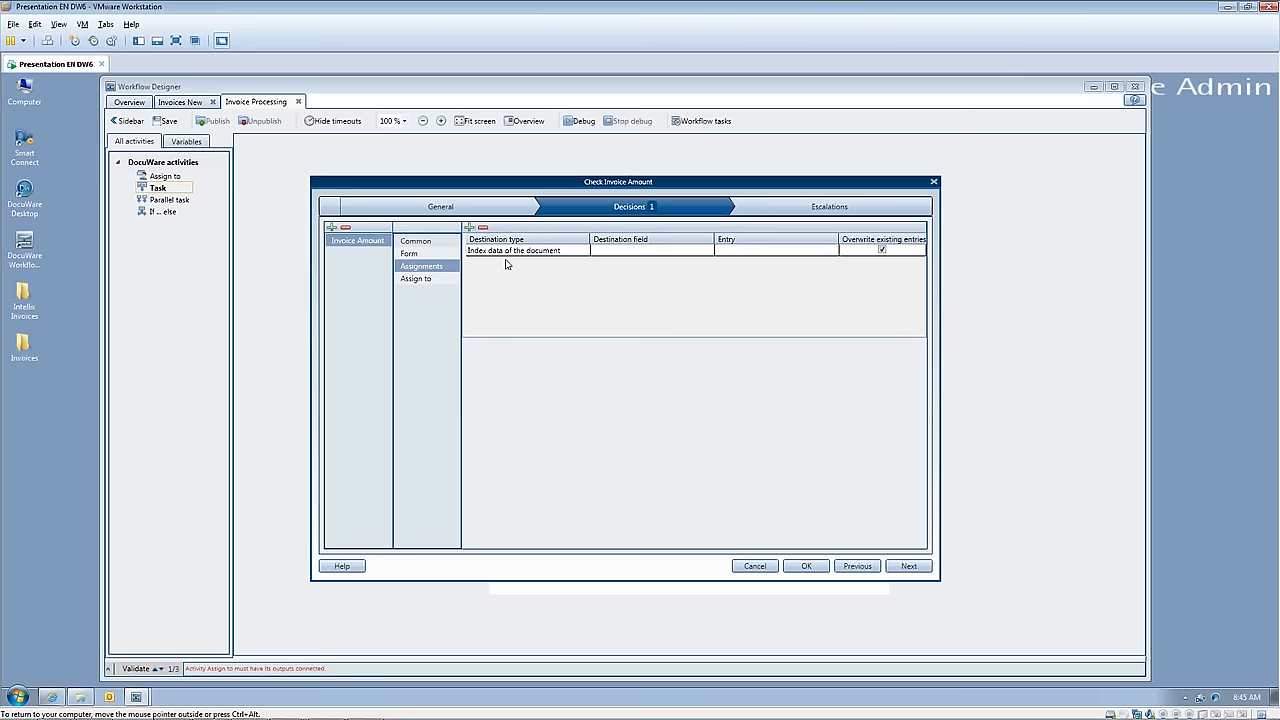
left_click(571, 253)
left_click(657, 351)
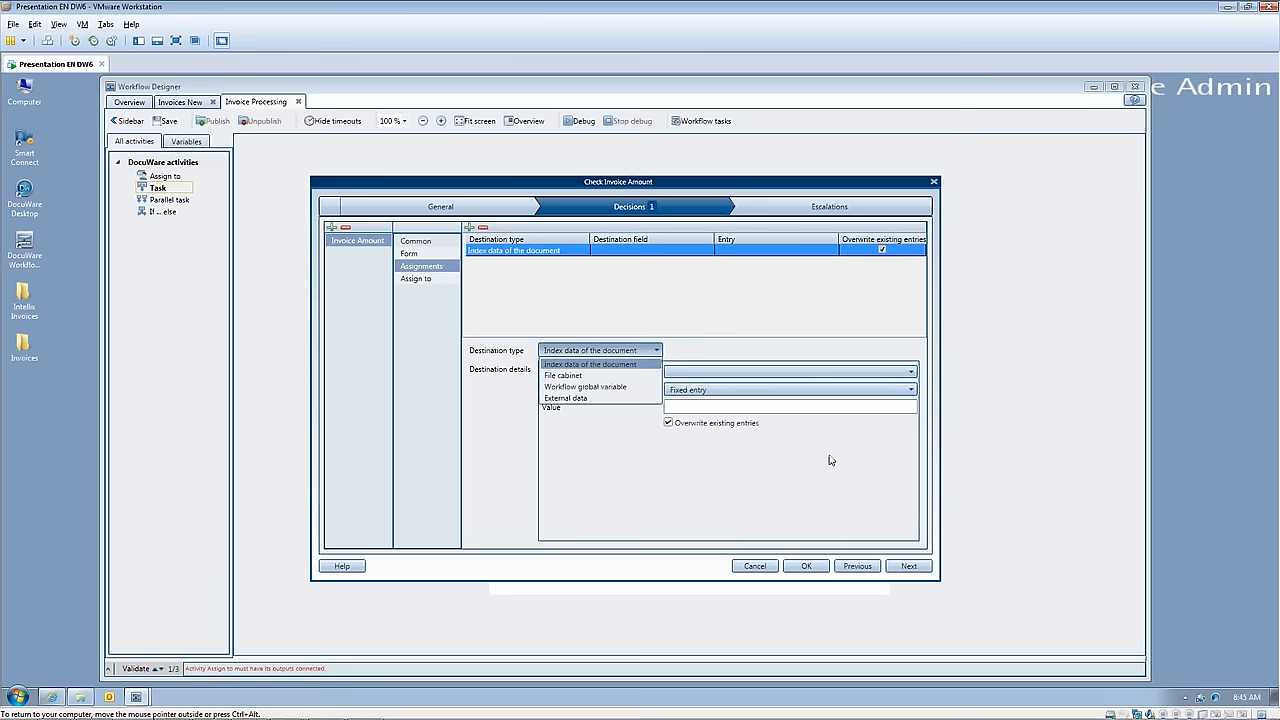
left_click(738, 497)
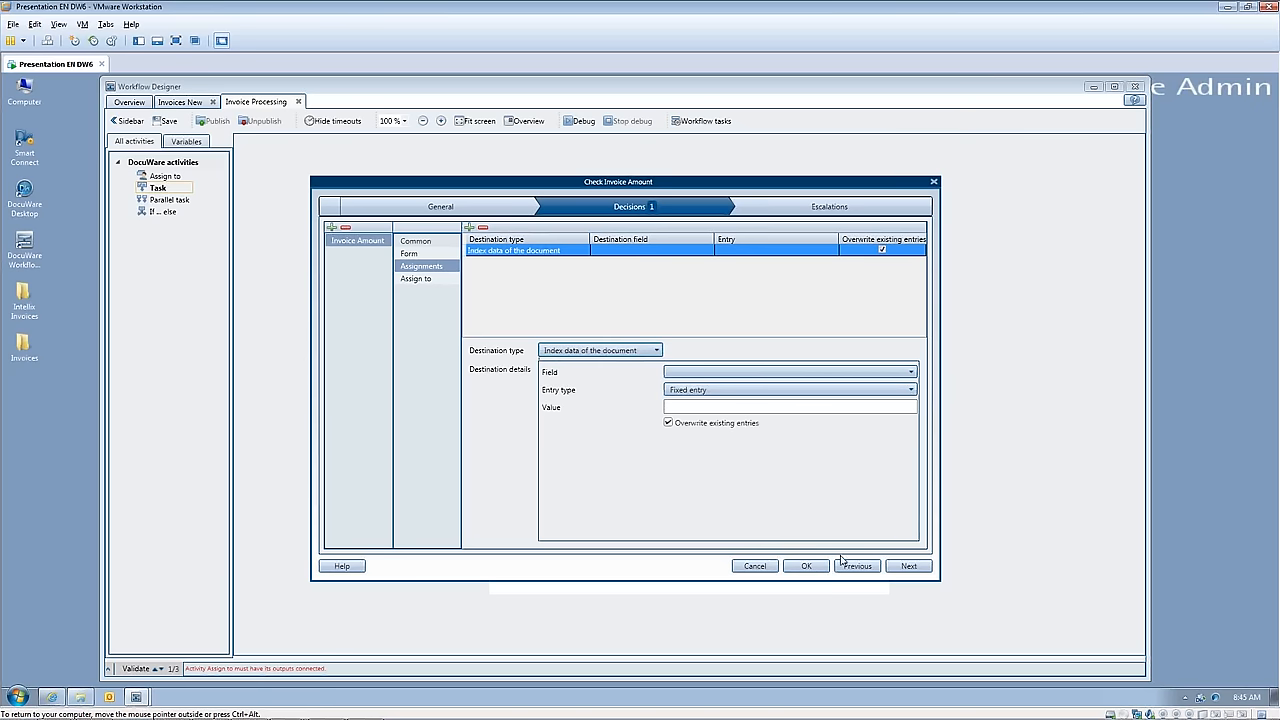
left_click(806, 566)
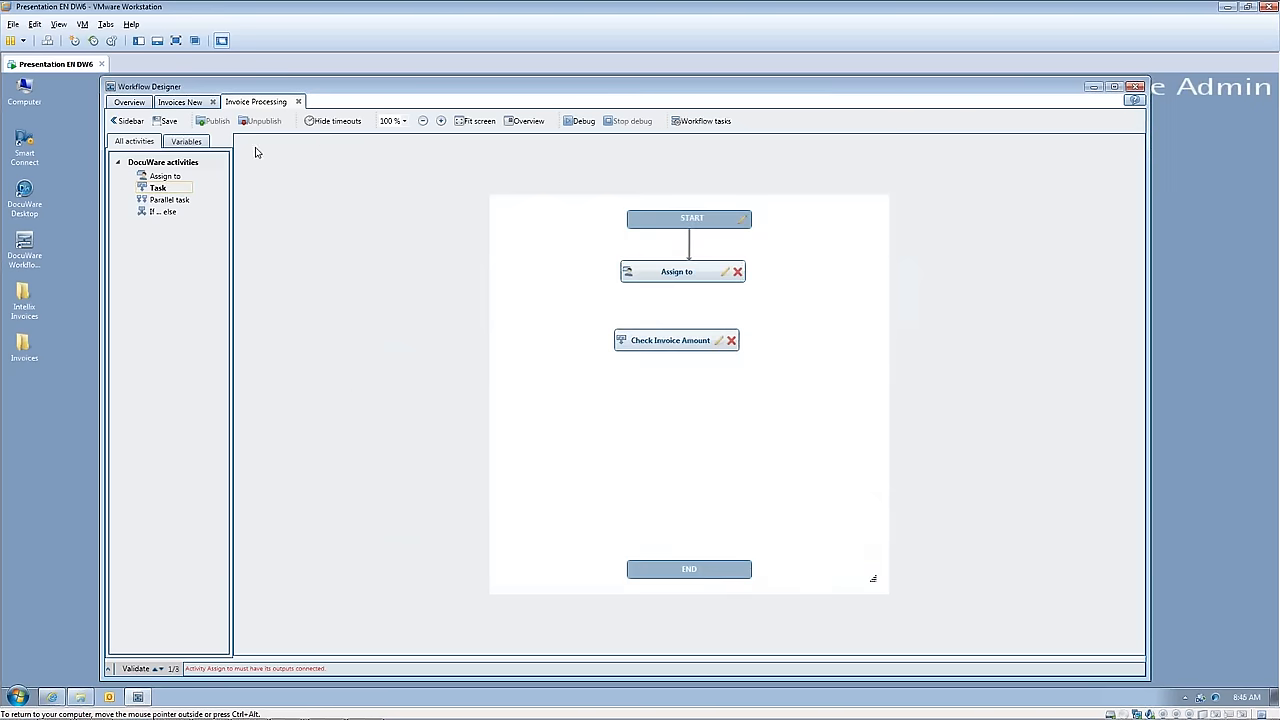
Step: Create a global workflow variable named "Remaining_Amt" of type Numeric with 2 decimal places
left_click(193, 143)
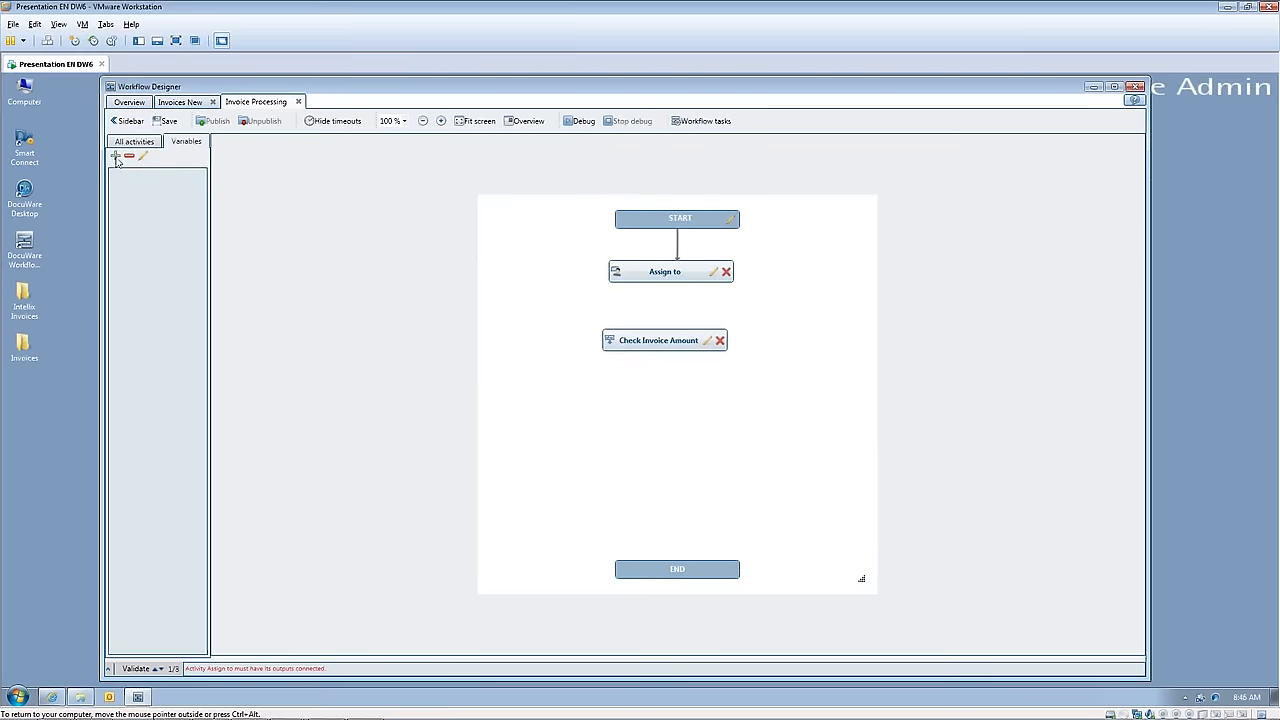
left_click(115, 156)
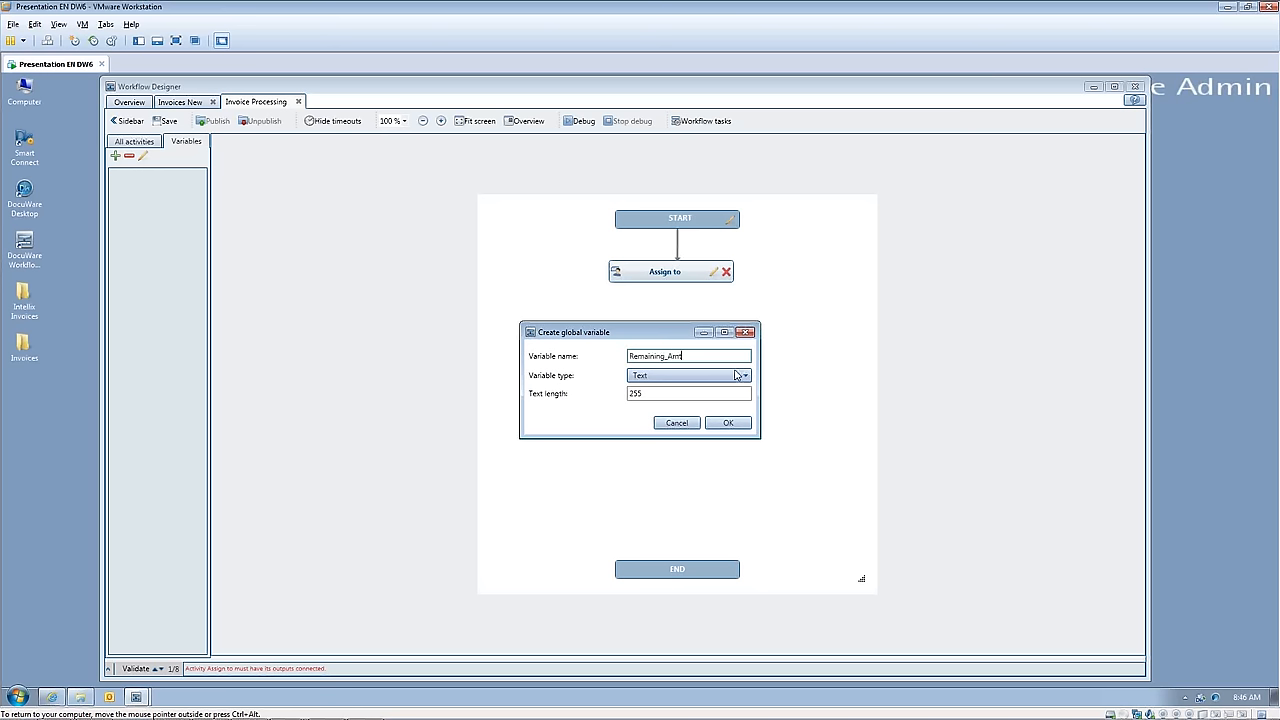
left_click(668, 376)
left_click(672, 409)
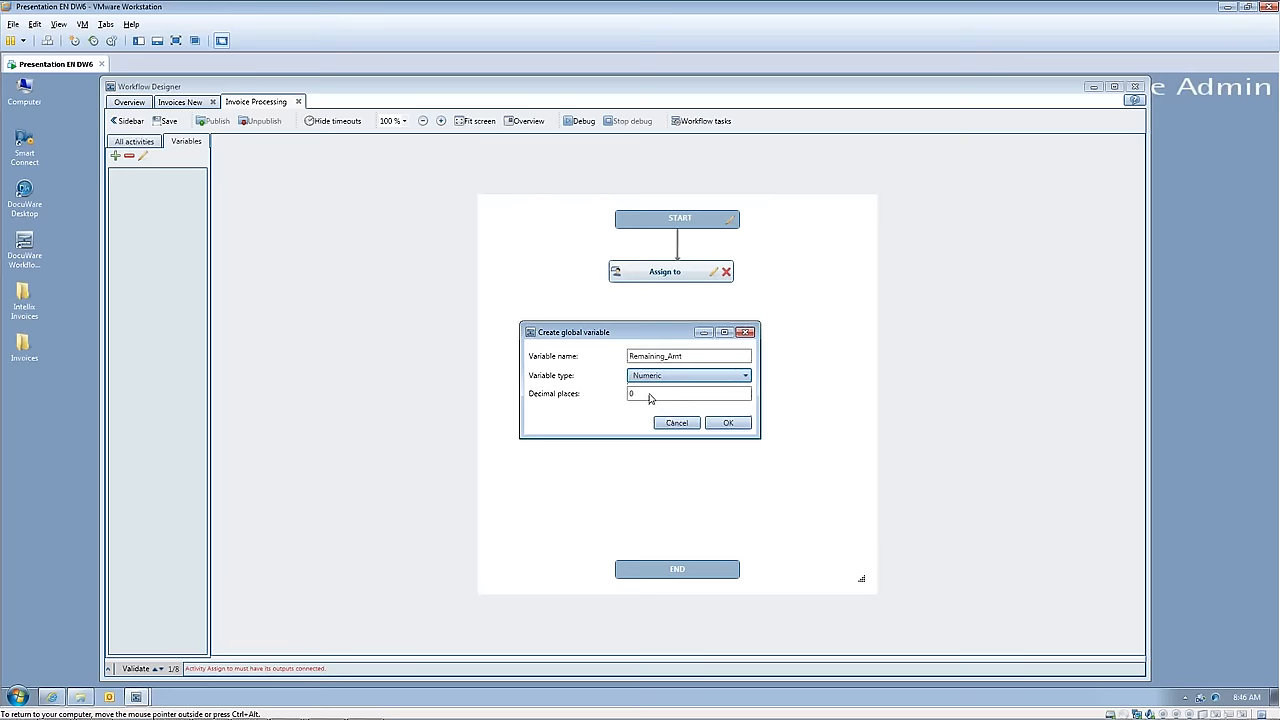
left_click_drag(651, 398, 627, 394)
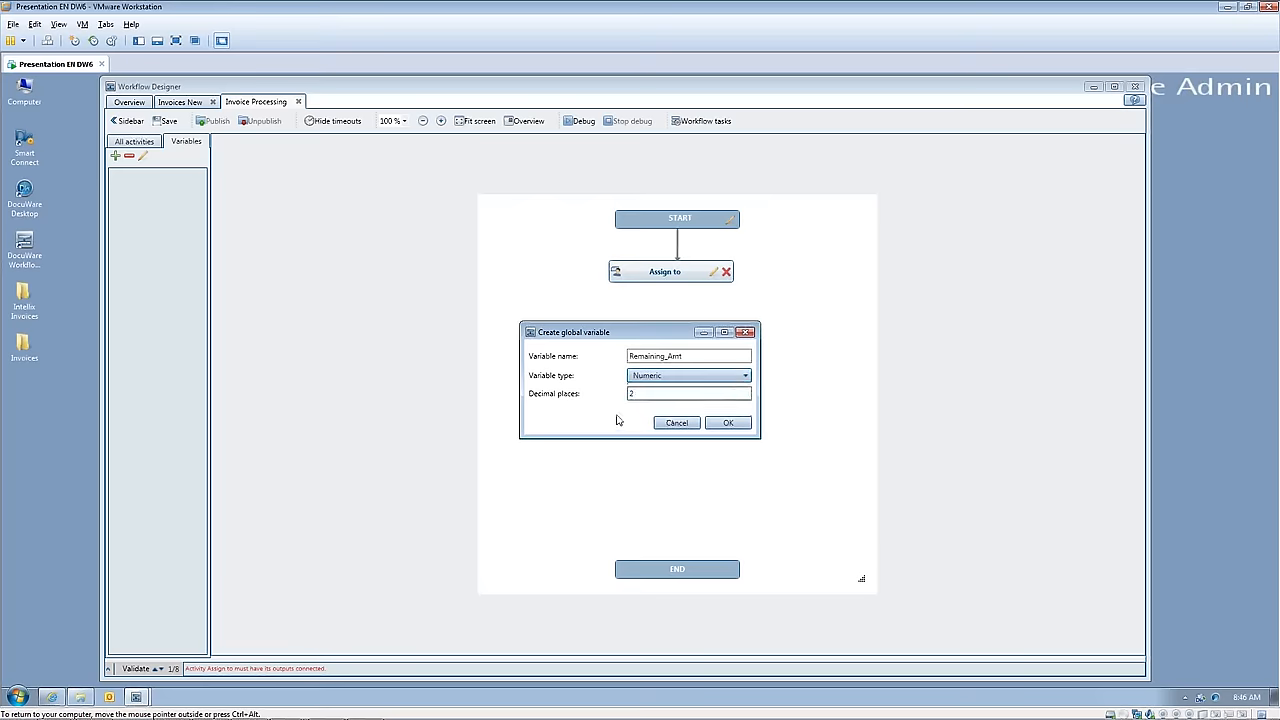
type("2")
left_click(732, 424)
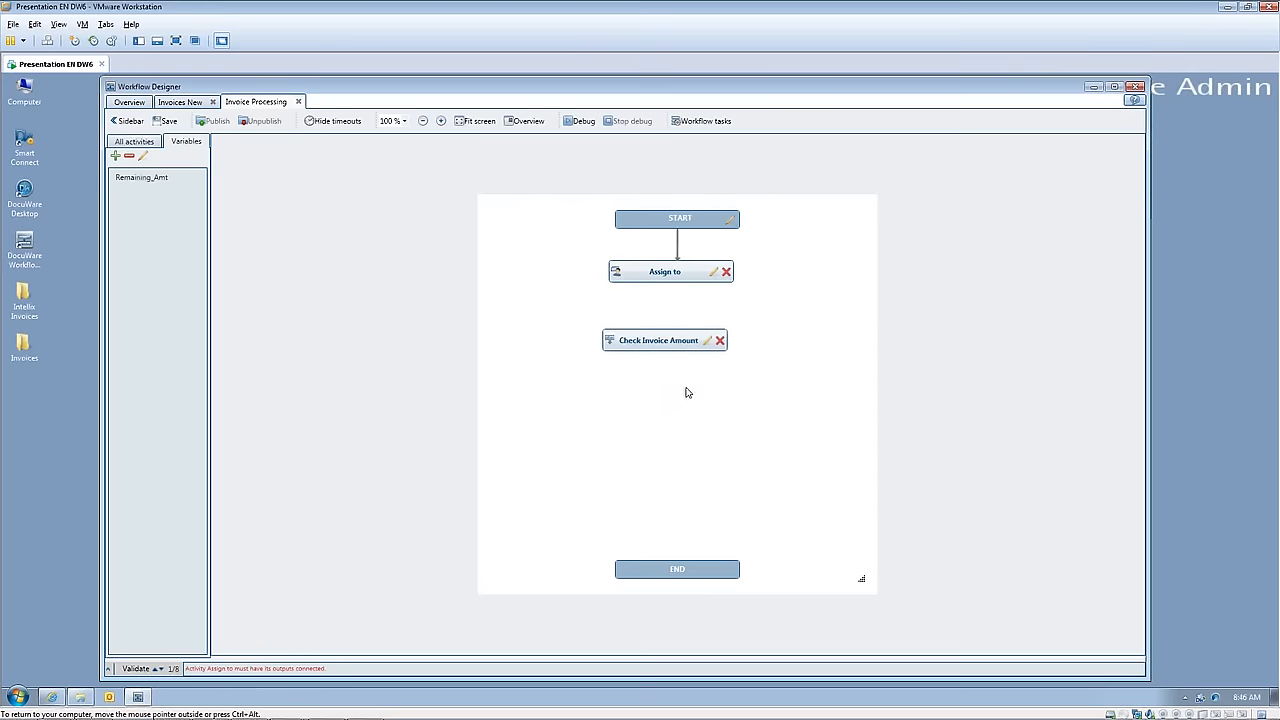
Step: Create a global workflow variable named "Invoice_Total" of type Numeric with 2 decimal places
left_click(114, 157)
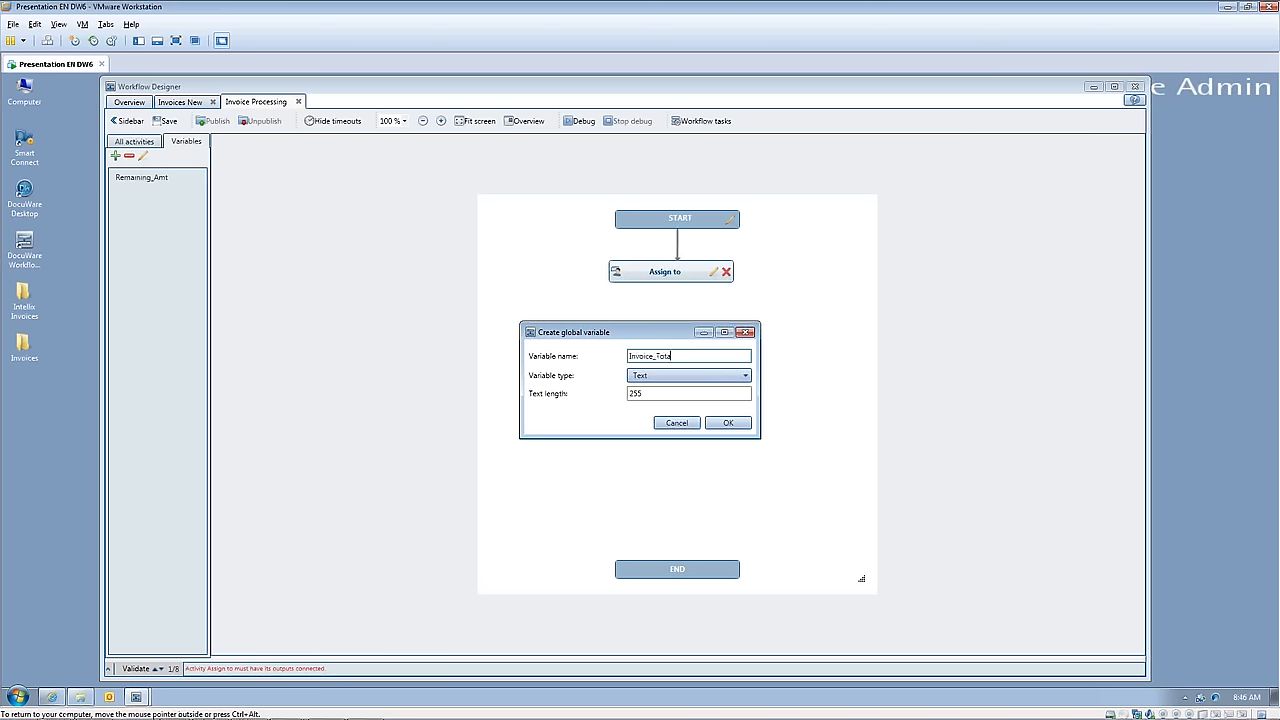
left_click(720, 376)
left_click(667, 405)
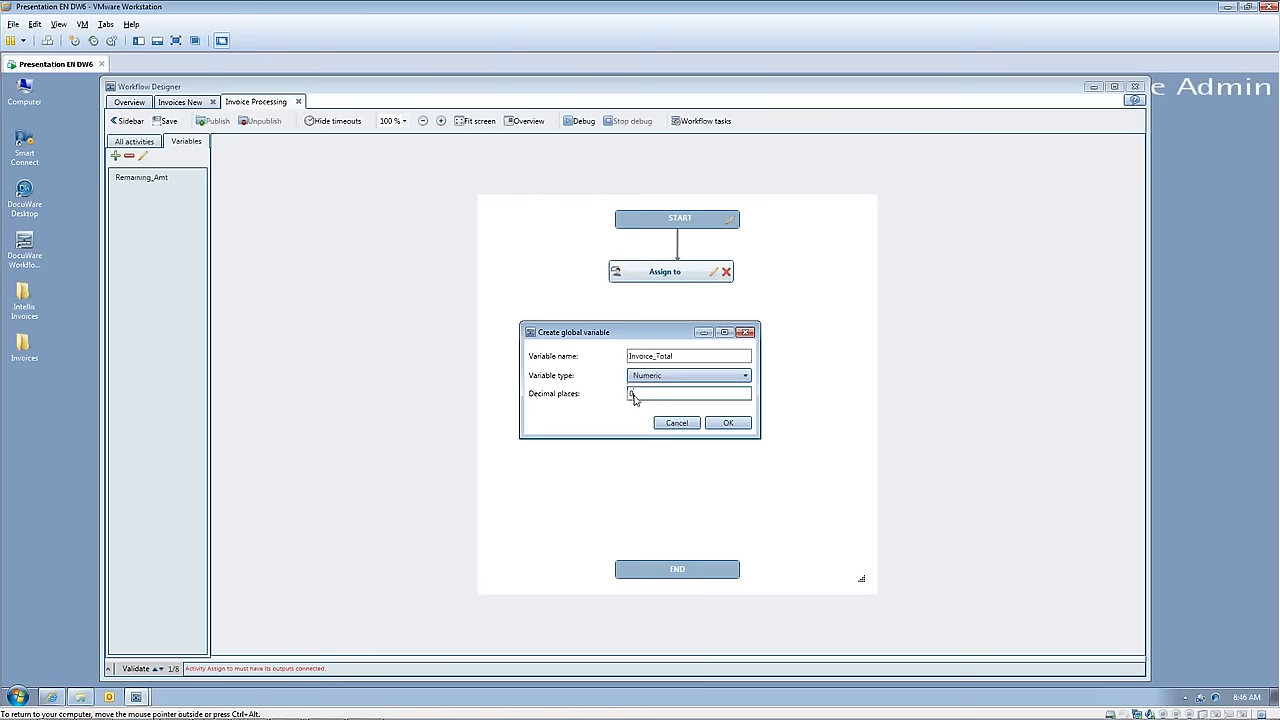
left_click(632, 394)
type("2")
left_click(723, 423)
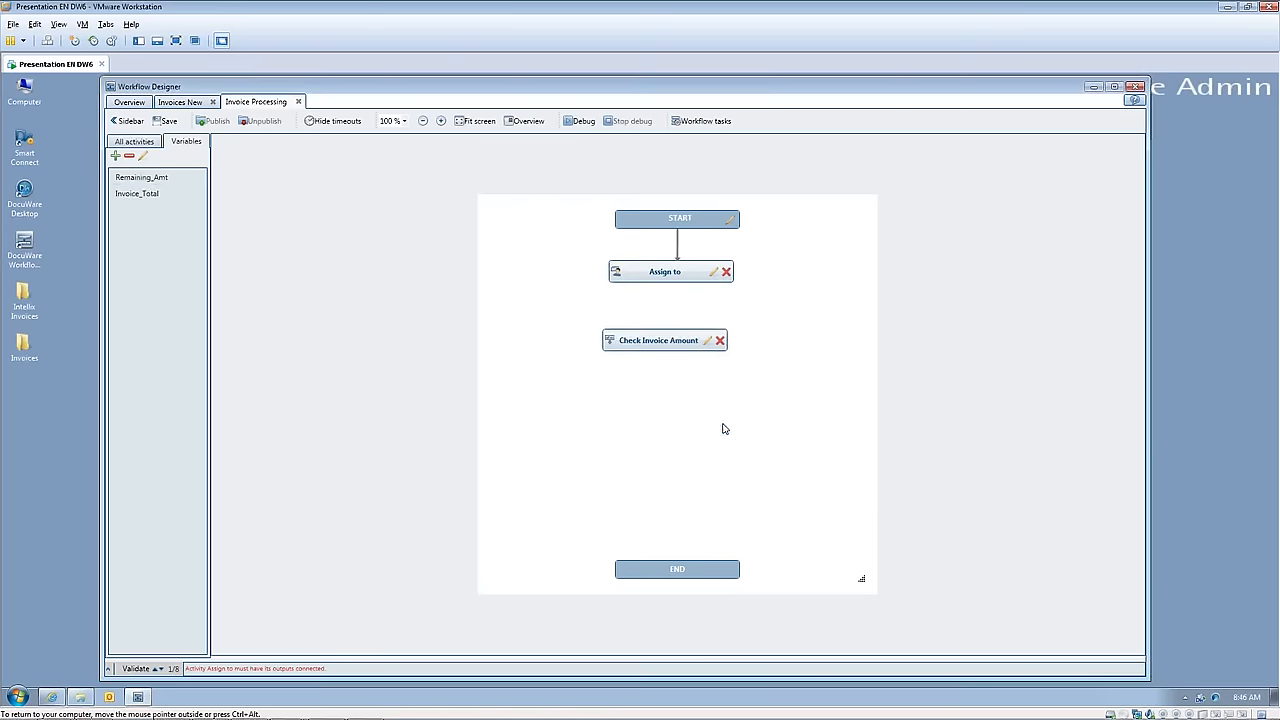
left_click(136, 142)
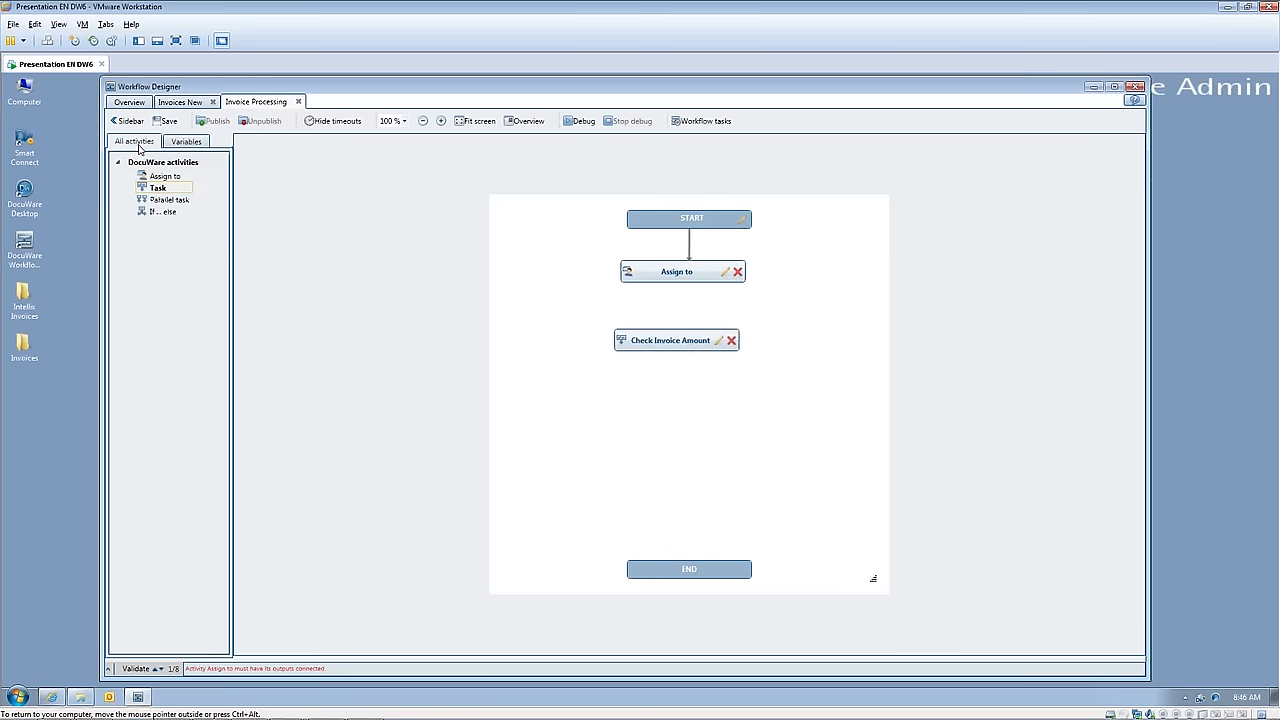
left_click(719, 342)
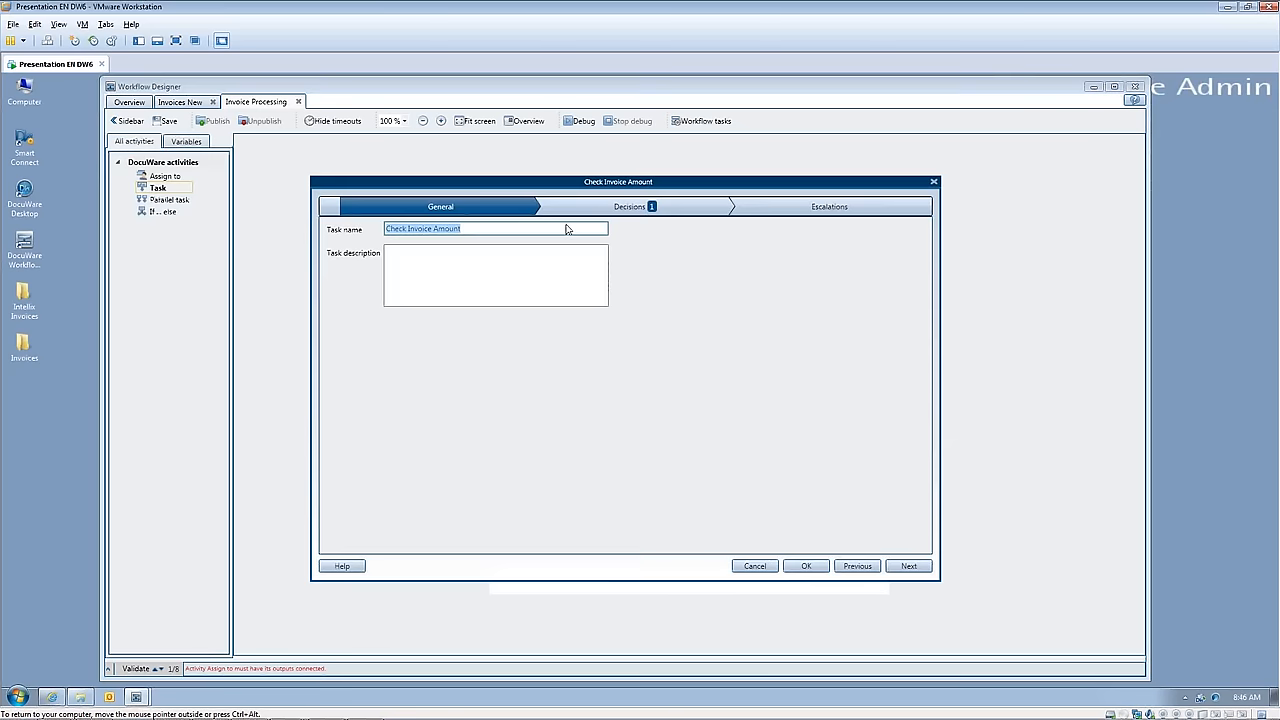
left_click(806, 566)
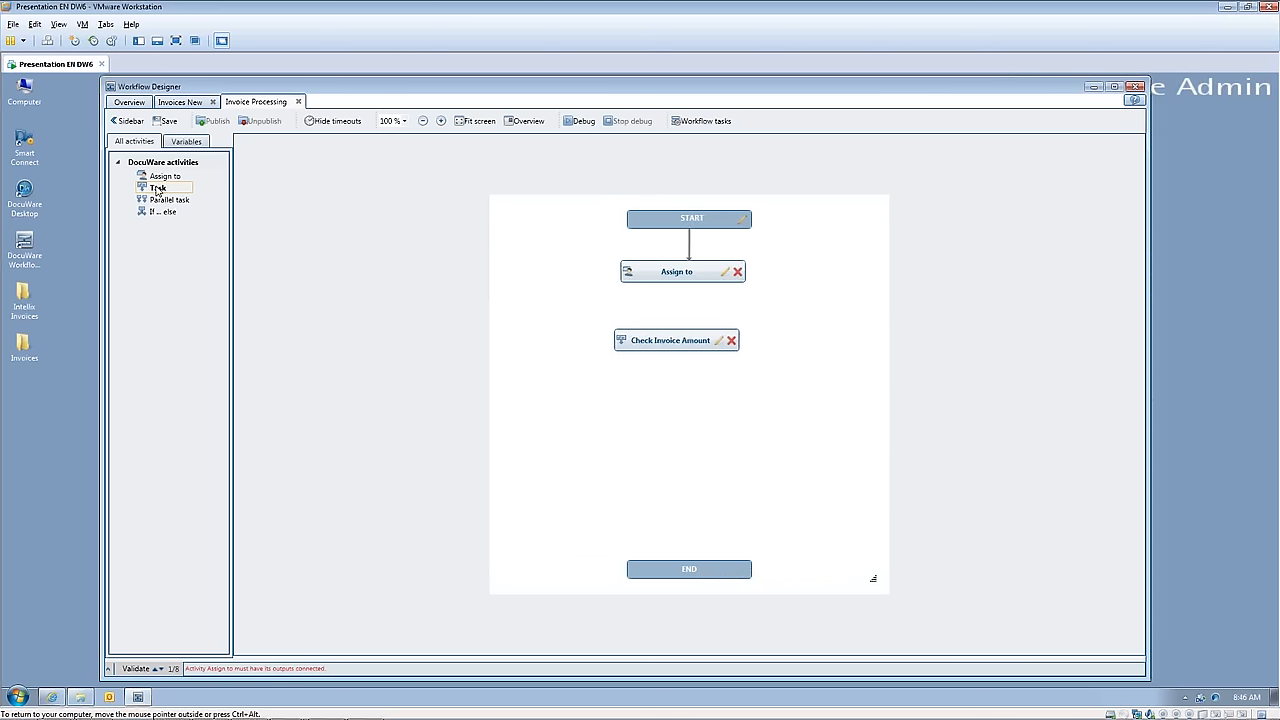
Step: Connect the output of the Assign to activity to the Check Invoice Amount task
left_click(155, 189)
mouse_move(154, 190)
left_mouse_down()
mouse_move(291, 206)
mouse_move(277, 231)
mouse_move(155, 192)
left_mouse_up()
left_click_drag(684, 288, 684, 338)
Step: Set the Invoice Amount decision's assignment destination in the Check Invoice Amount task to the workflow global variable Remaining_Amt
left_click(719, 344)
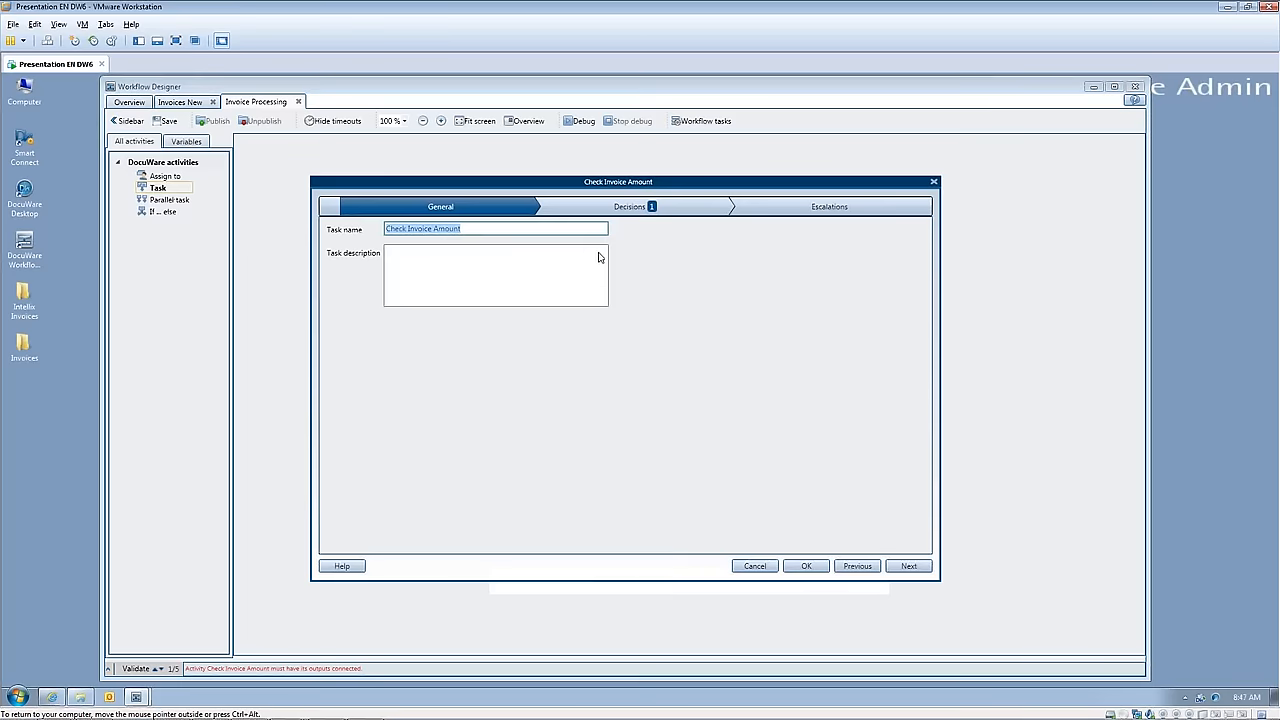
left_click(597, 208)
left_click(441, 268)
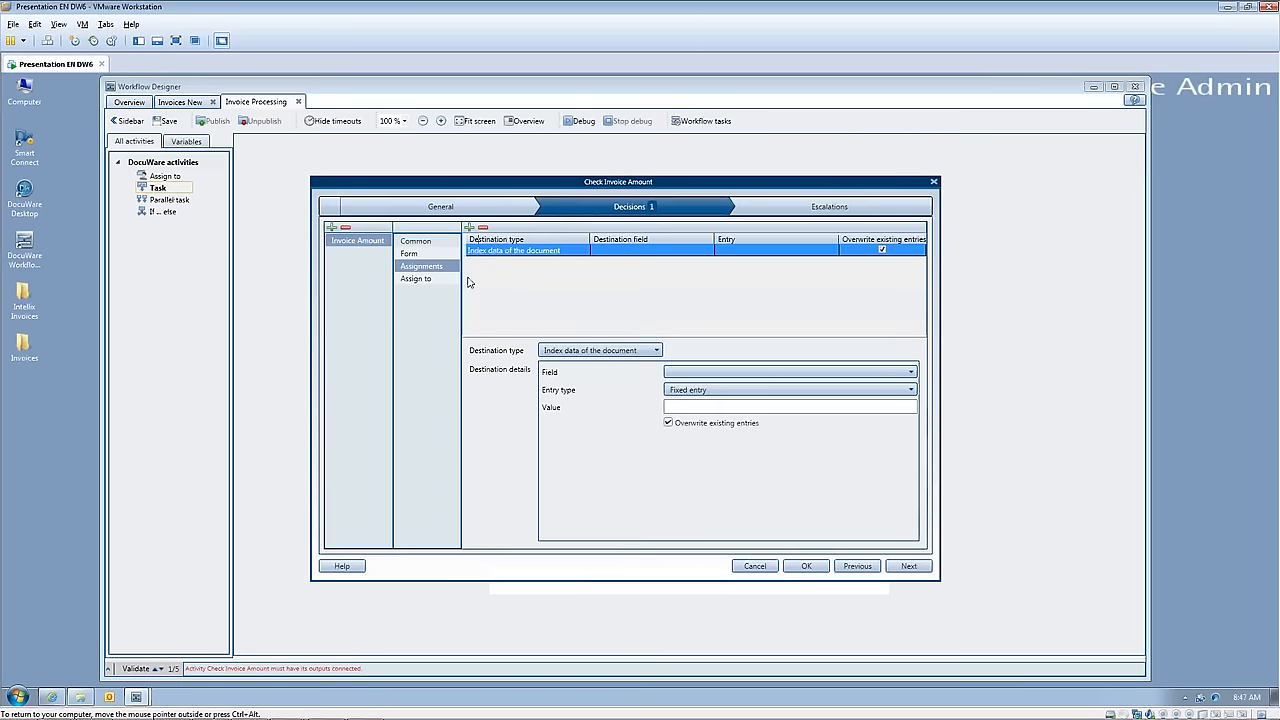
left_click(658, 351)
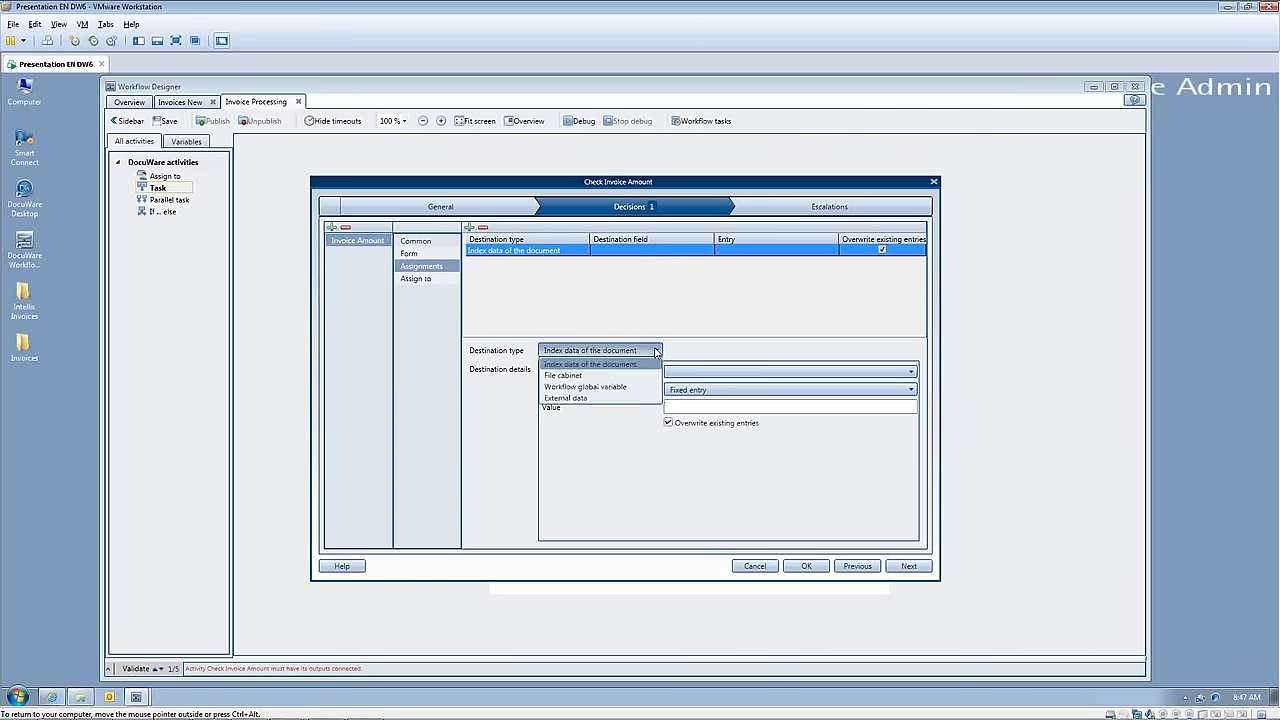
left_click(619, 390)
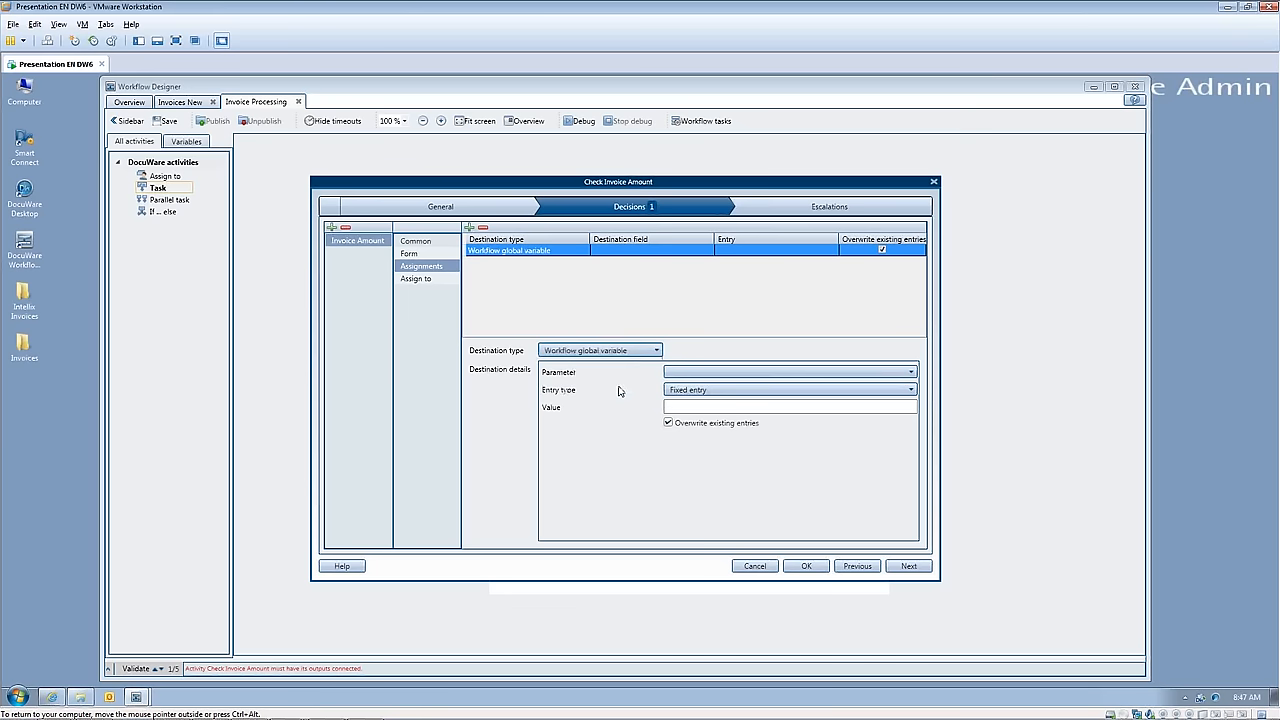
left_click(912, 374)
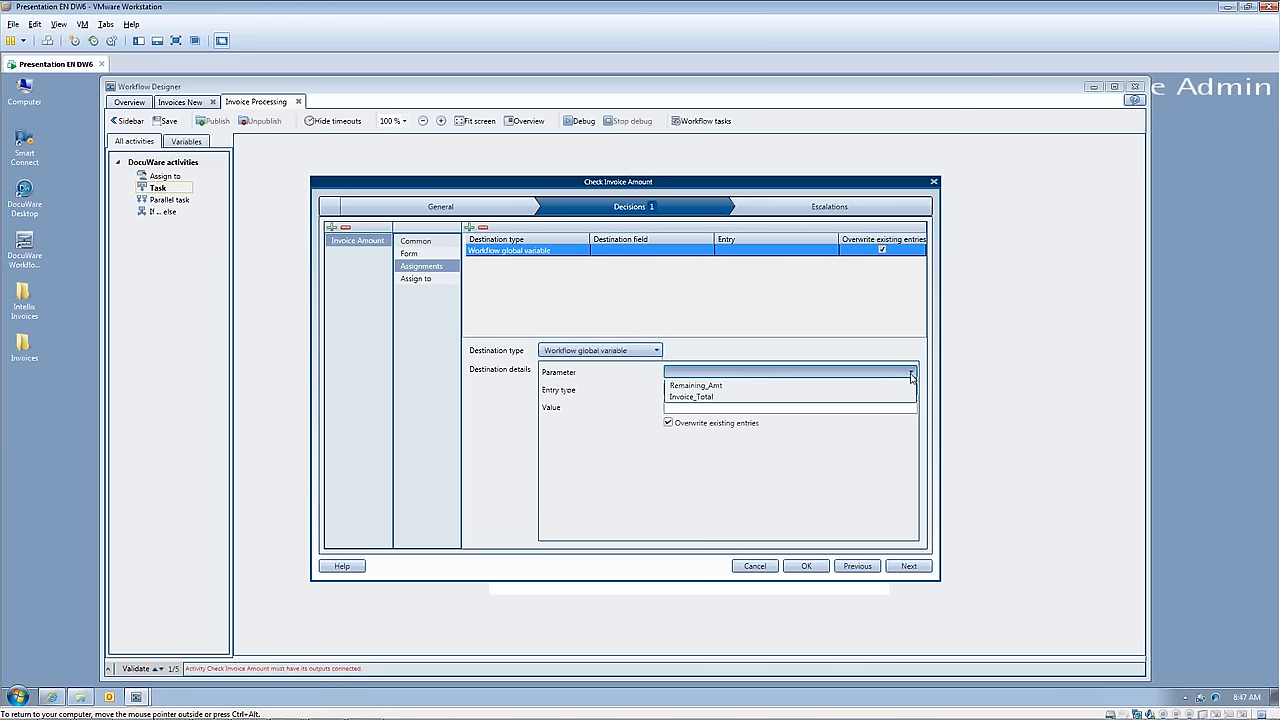
left_click(771, 387)
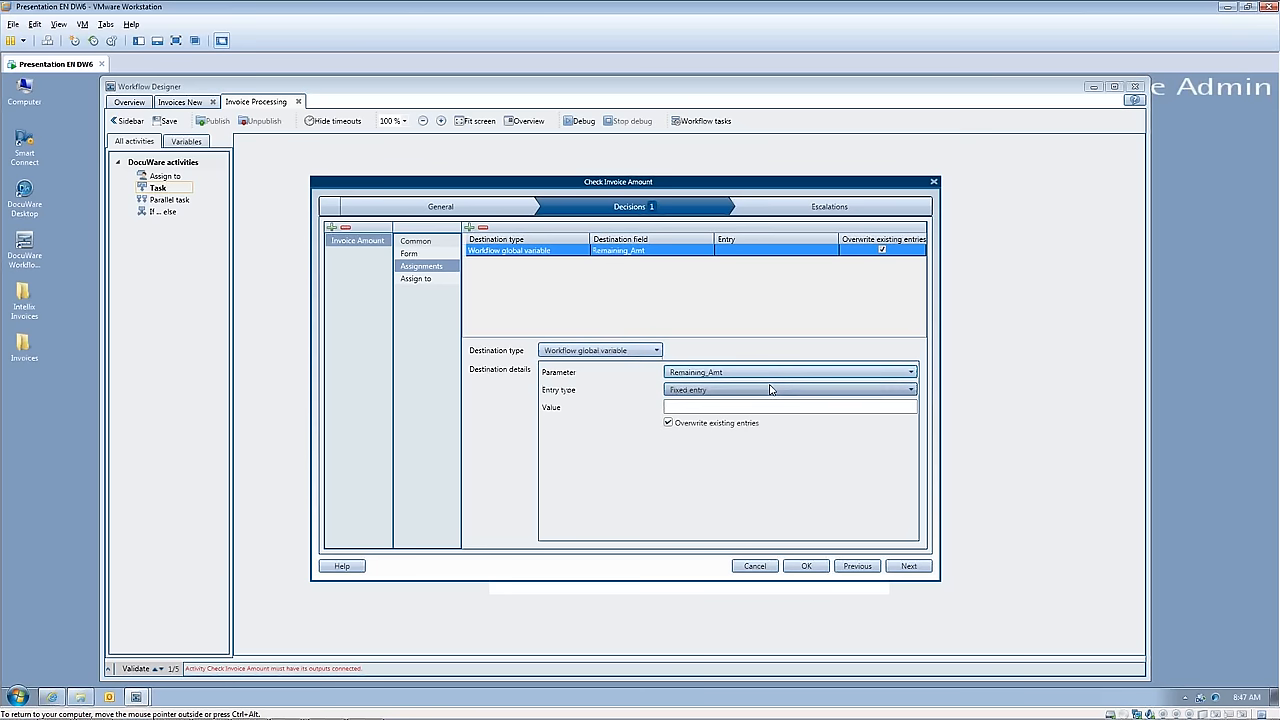
Step: Set the Remaining_Amt assignment's entry type to Form field with Inv_Amt as its value
left_click(910, 390)
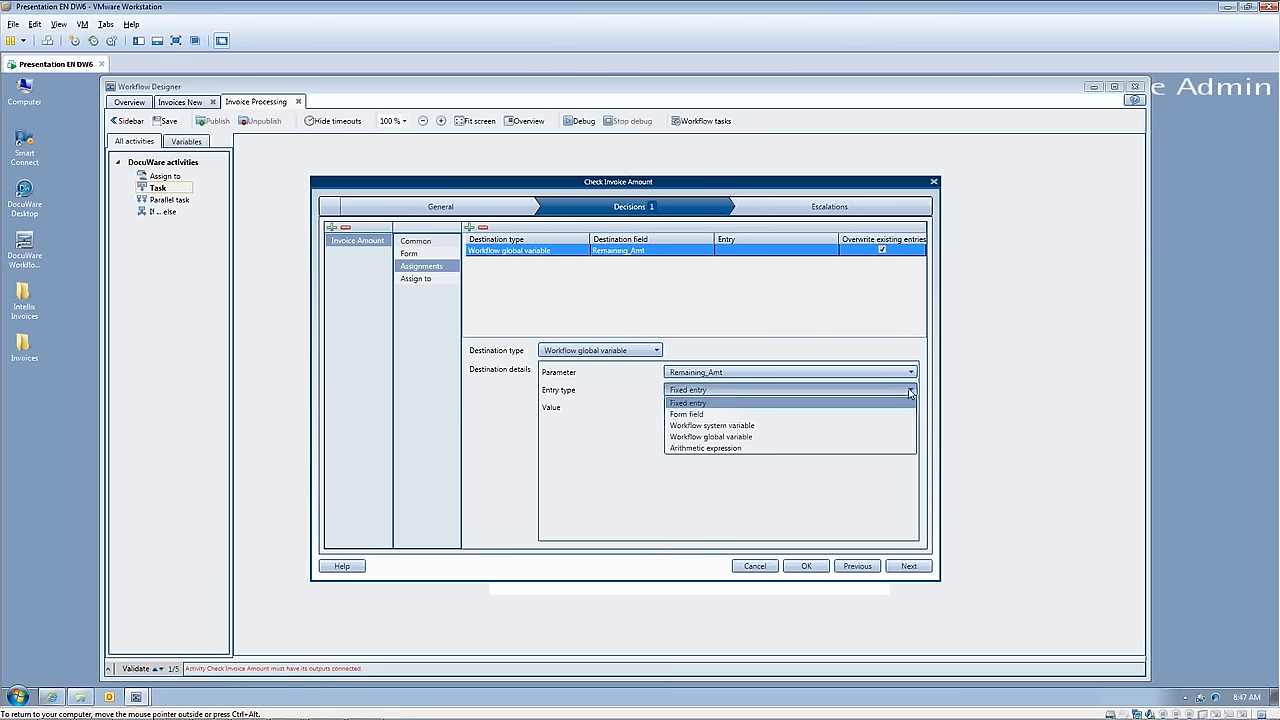
left_click(790, 414)
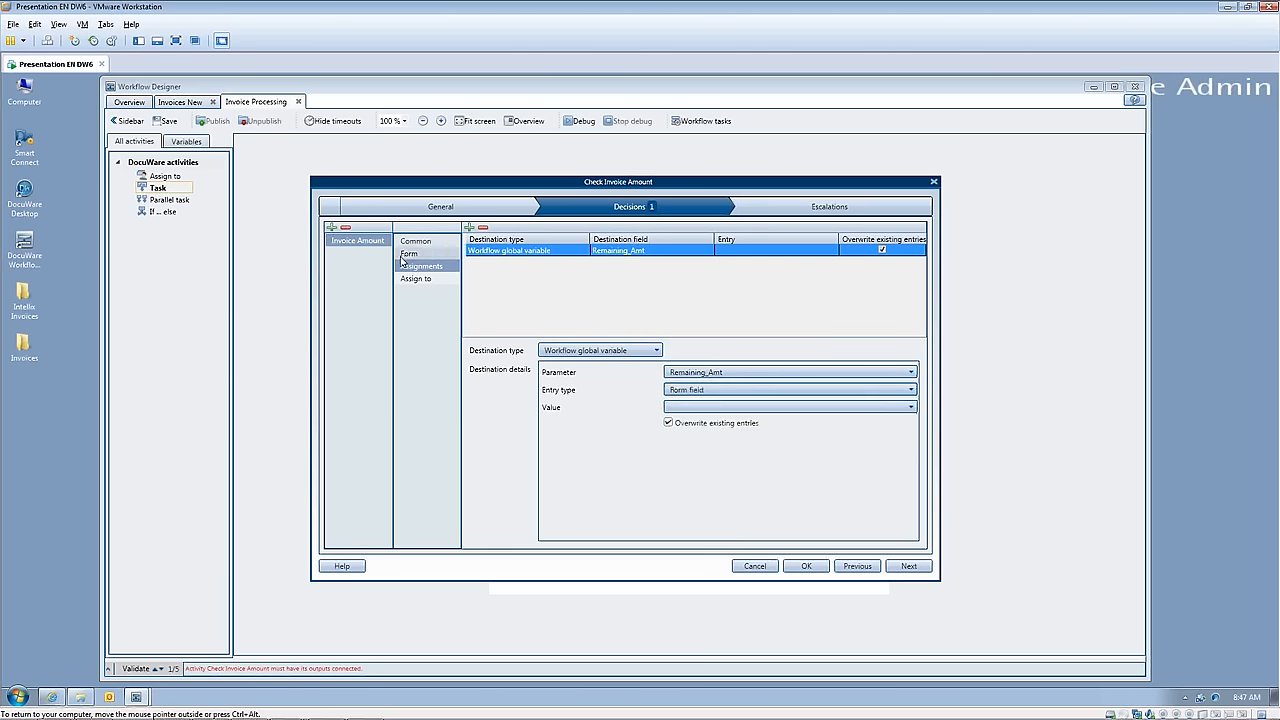
left_click(911, 408)
left_click(728, 426)
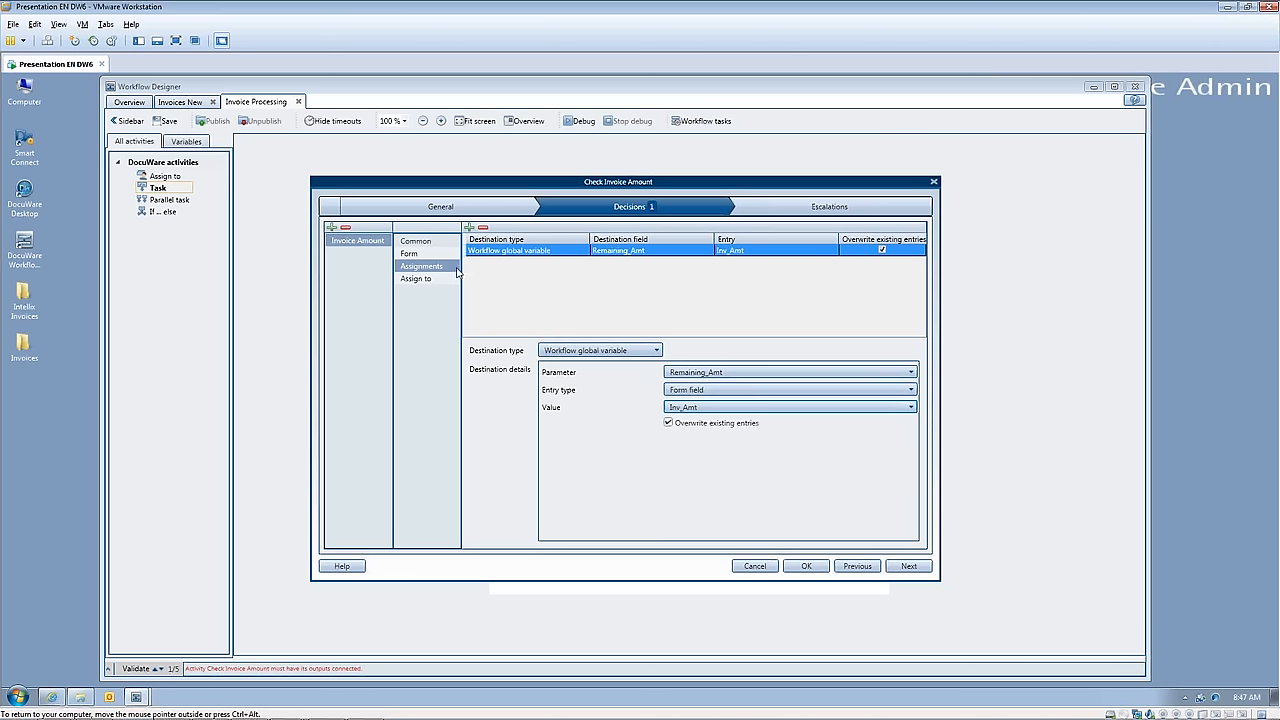
Step: Add an assignment to the Invoice Amount decision that writes the fixed entry "In Progress" to the document's Status index field
left_click(469, 229)
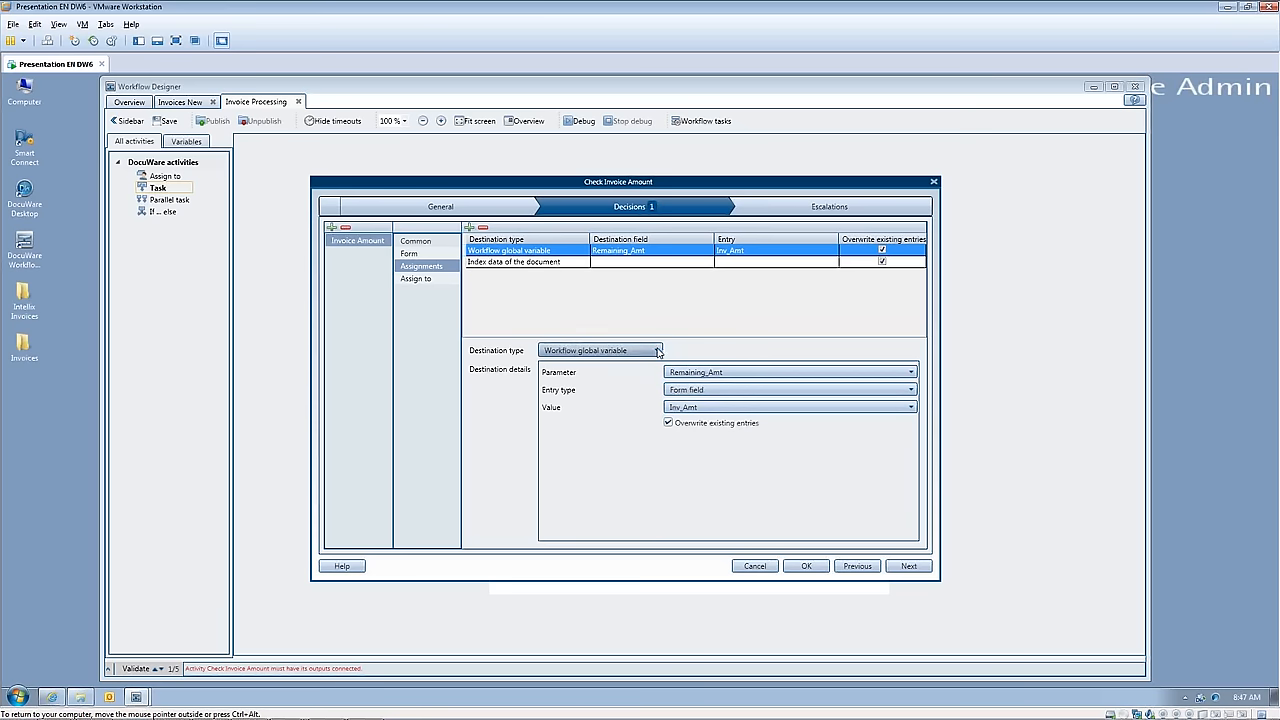
left_click(561, 262)
left_click(657, 351)
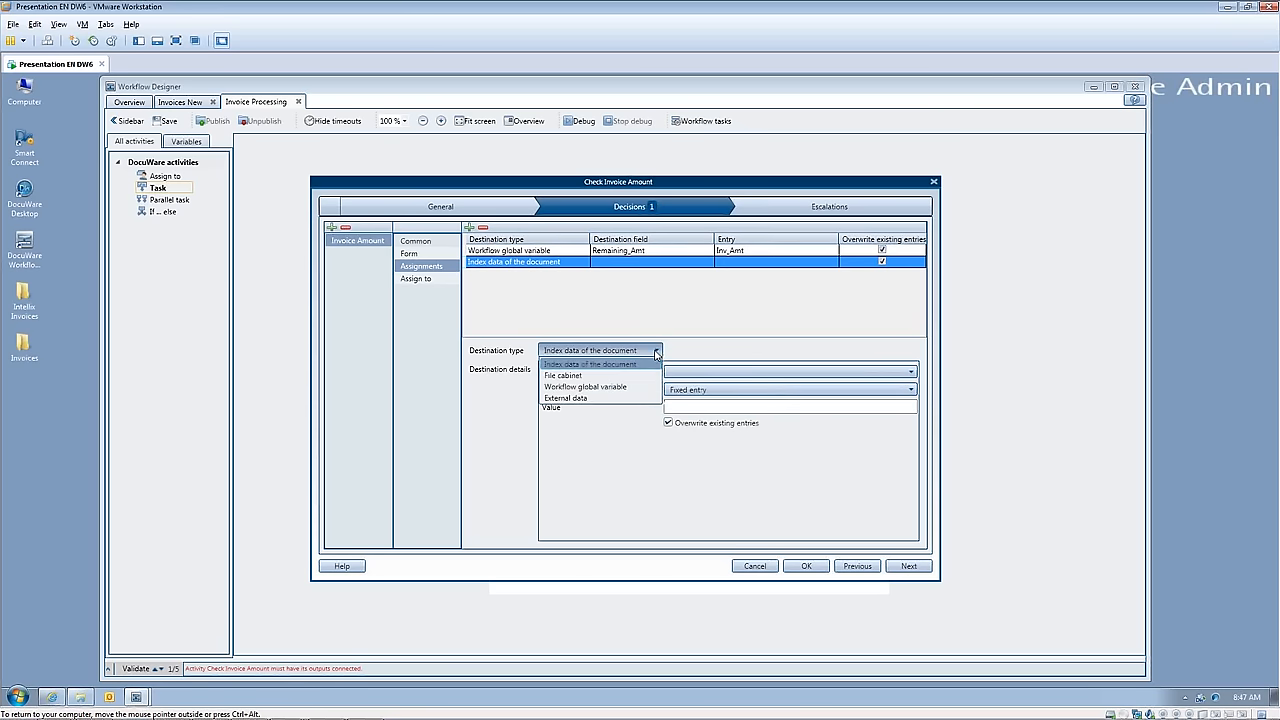
left_click(630, 364)
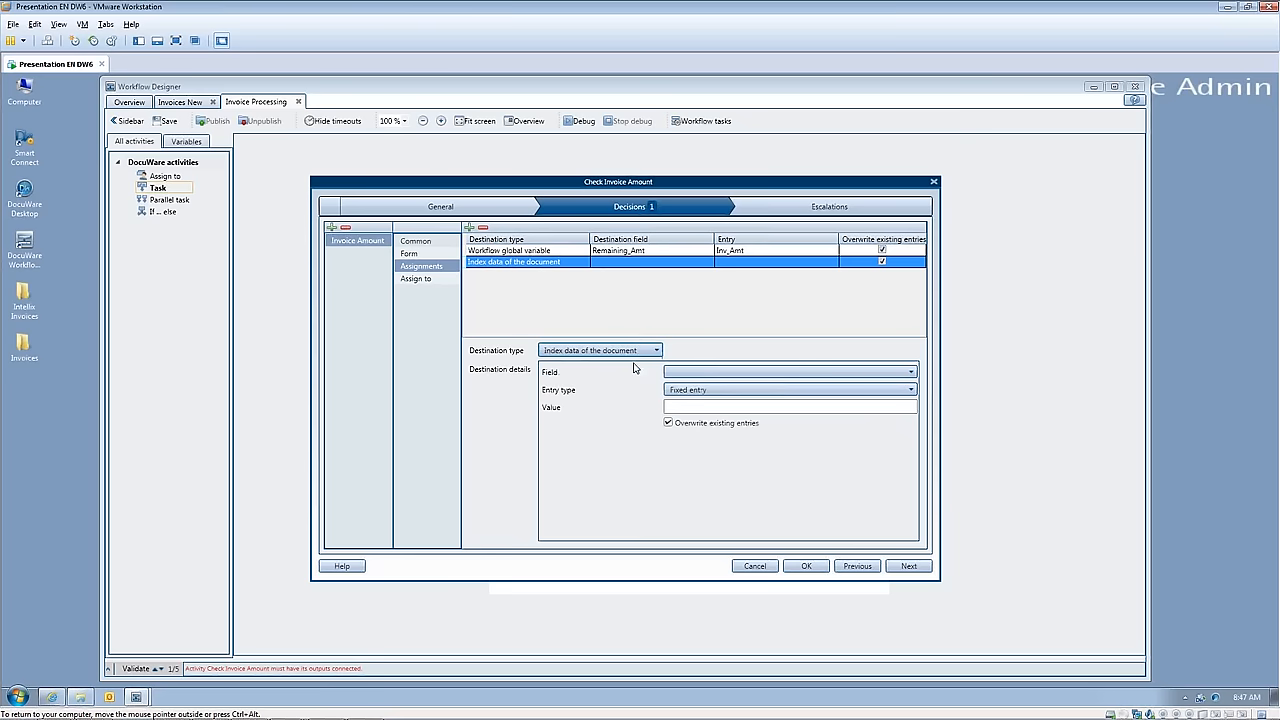
left_click(910, 372)
scroll(791, 511, "down", 6)
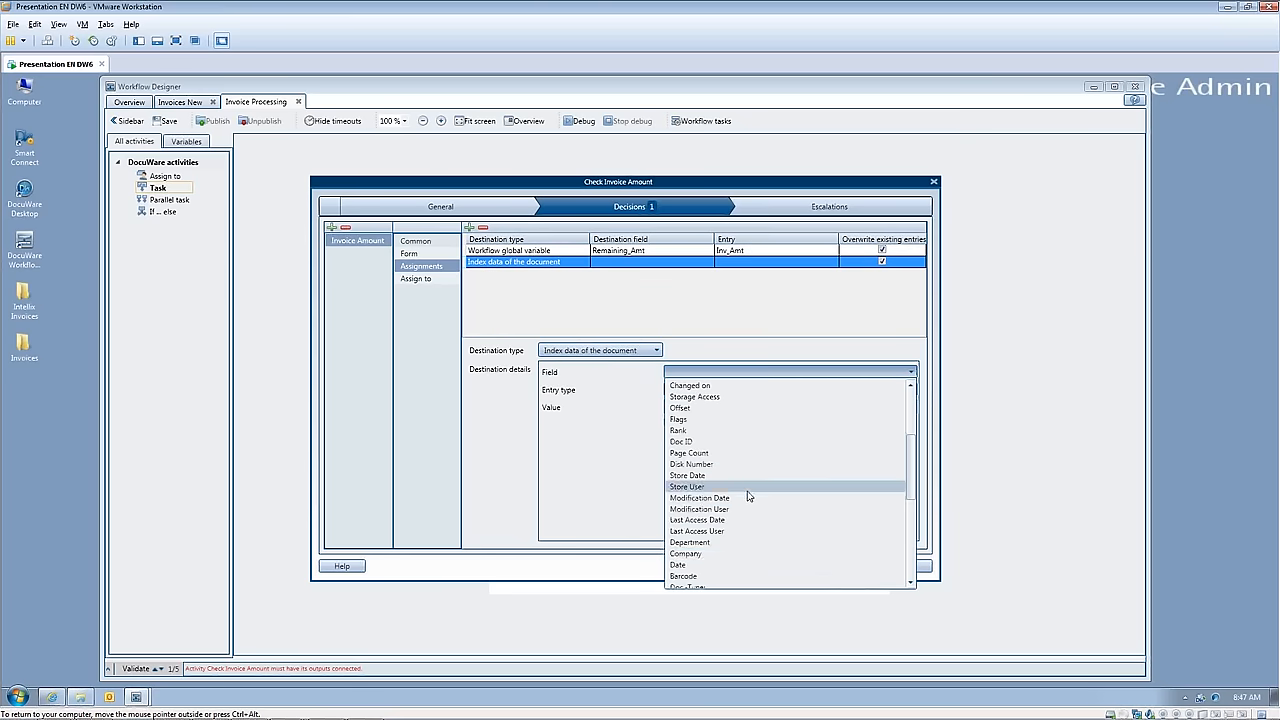
scroll(712, 530, "down", 1)
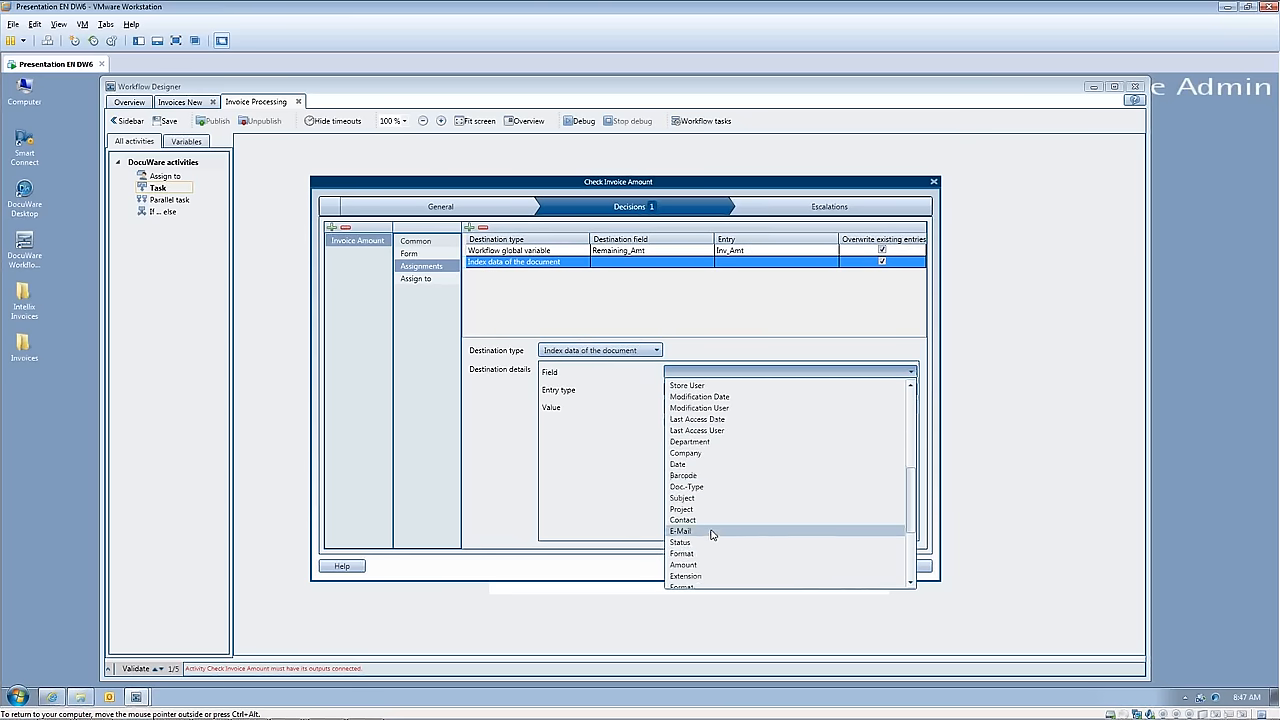
left_click(704, 545)
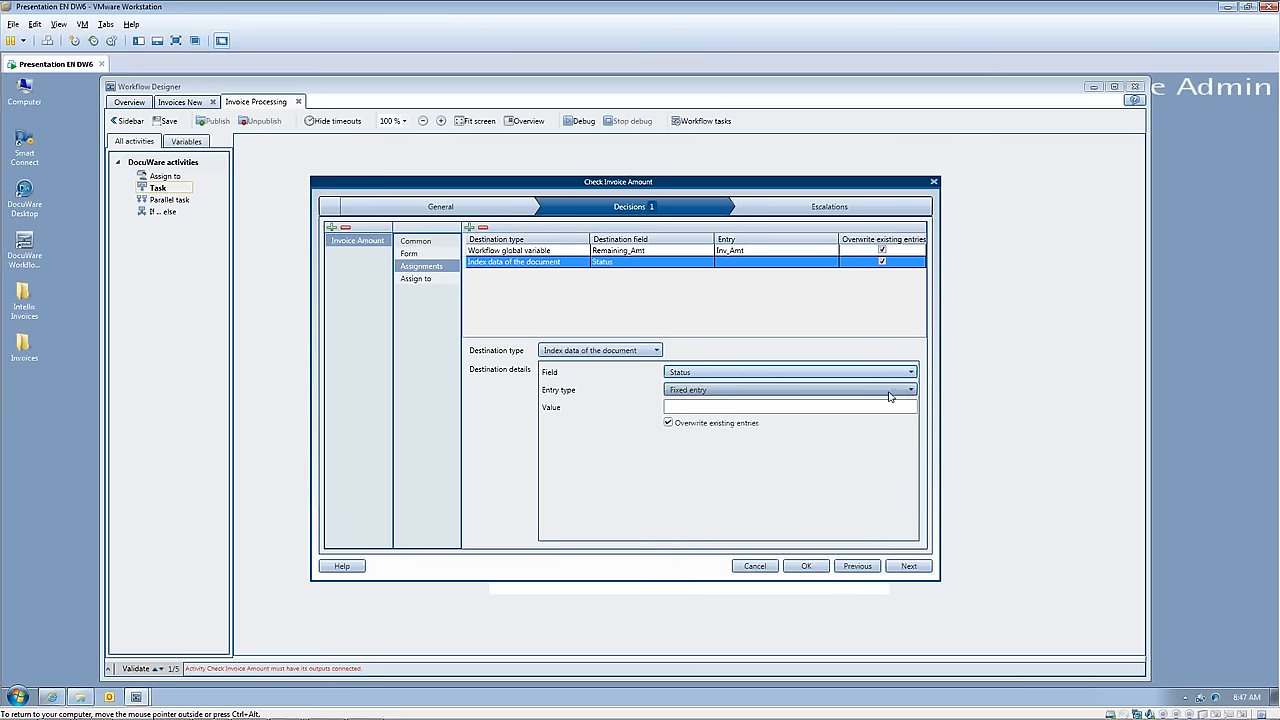
left_click(686, 409)
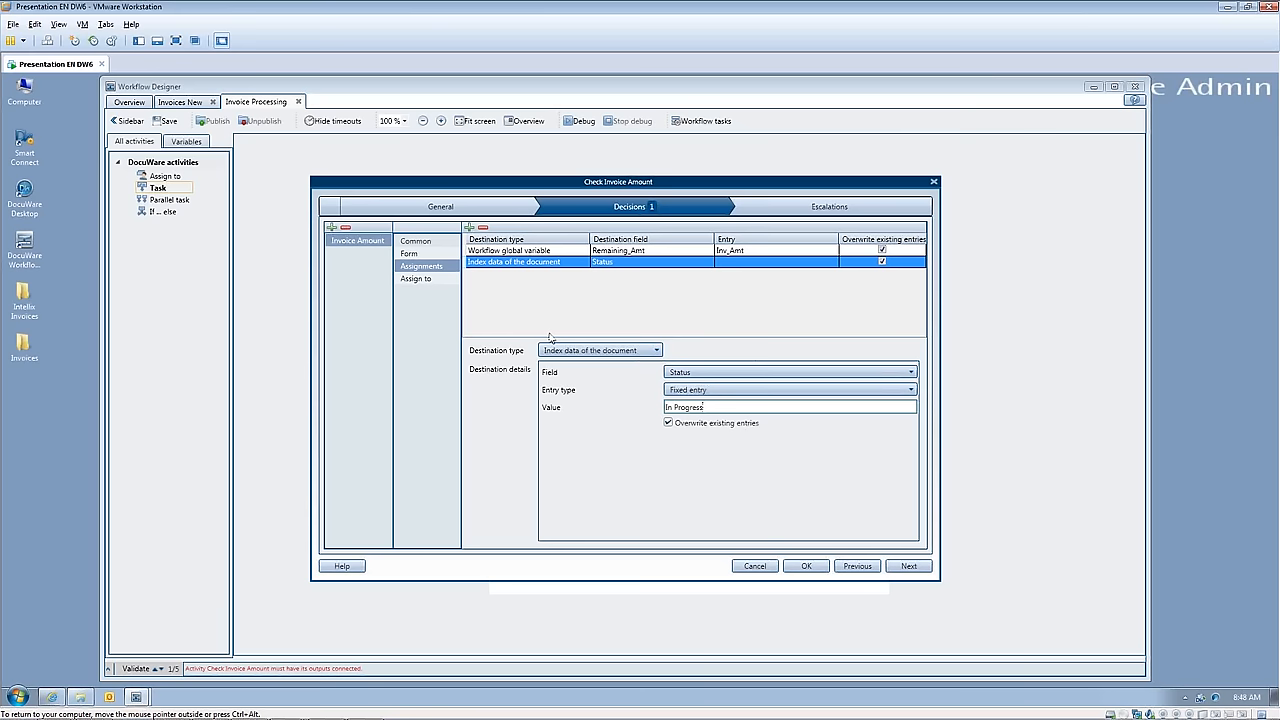
Step: Add a third assignment to the Invoice Amount decision with the workflow global variable Invoice_Total as its destination
left_click(470, 228)
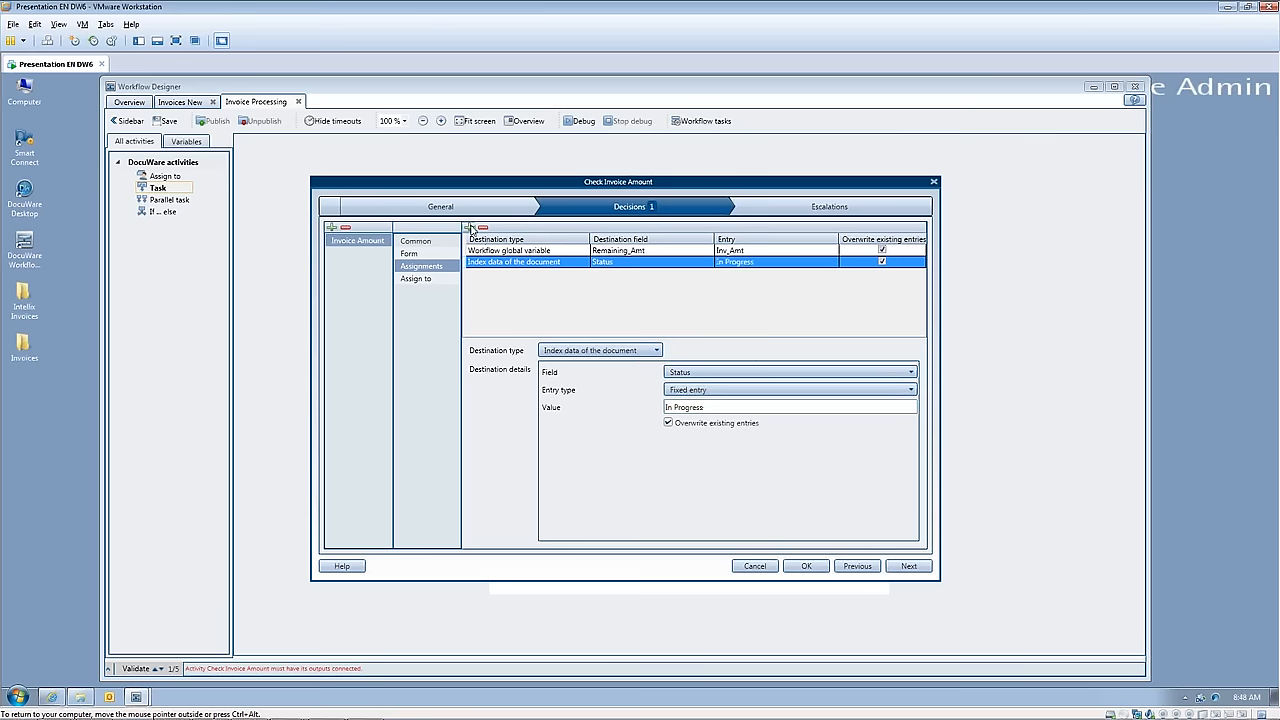
left_click(487, 275)
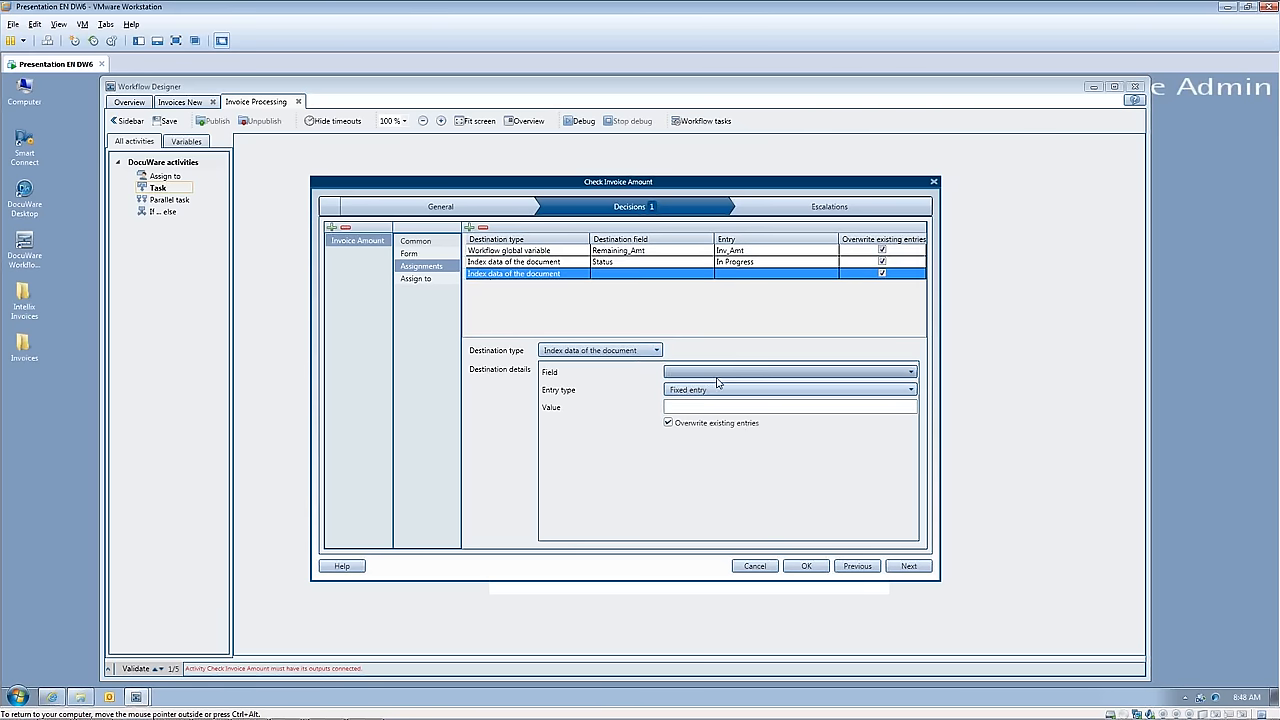
left_click(655, 350)
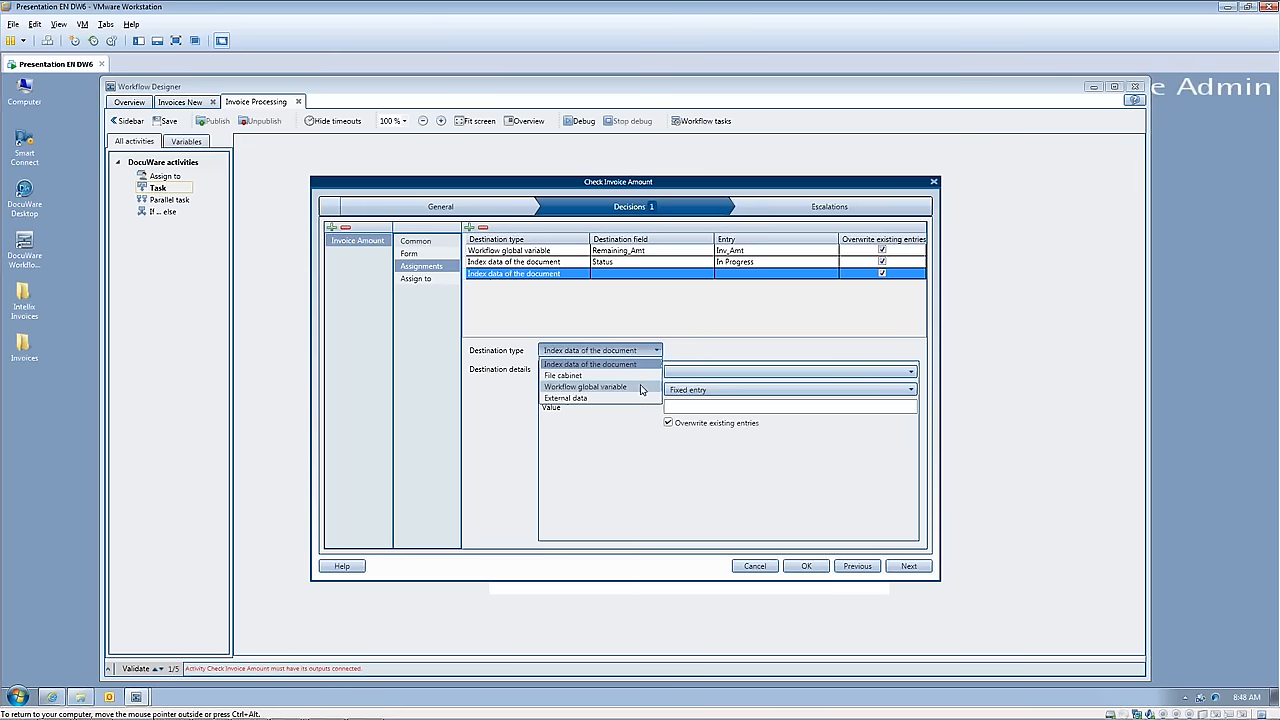
left_click(643, 387)
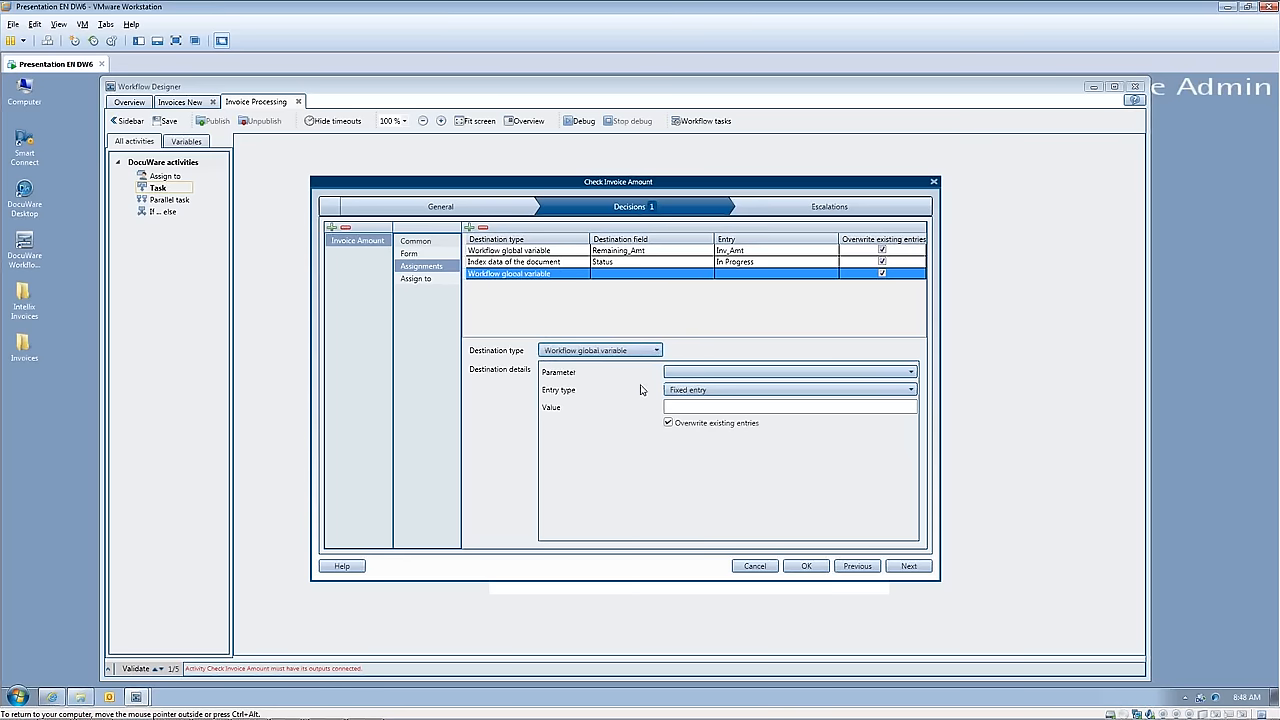
left_click(911, 372)
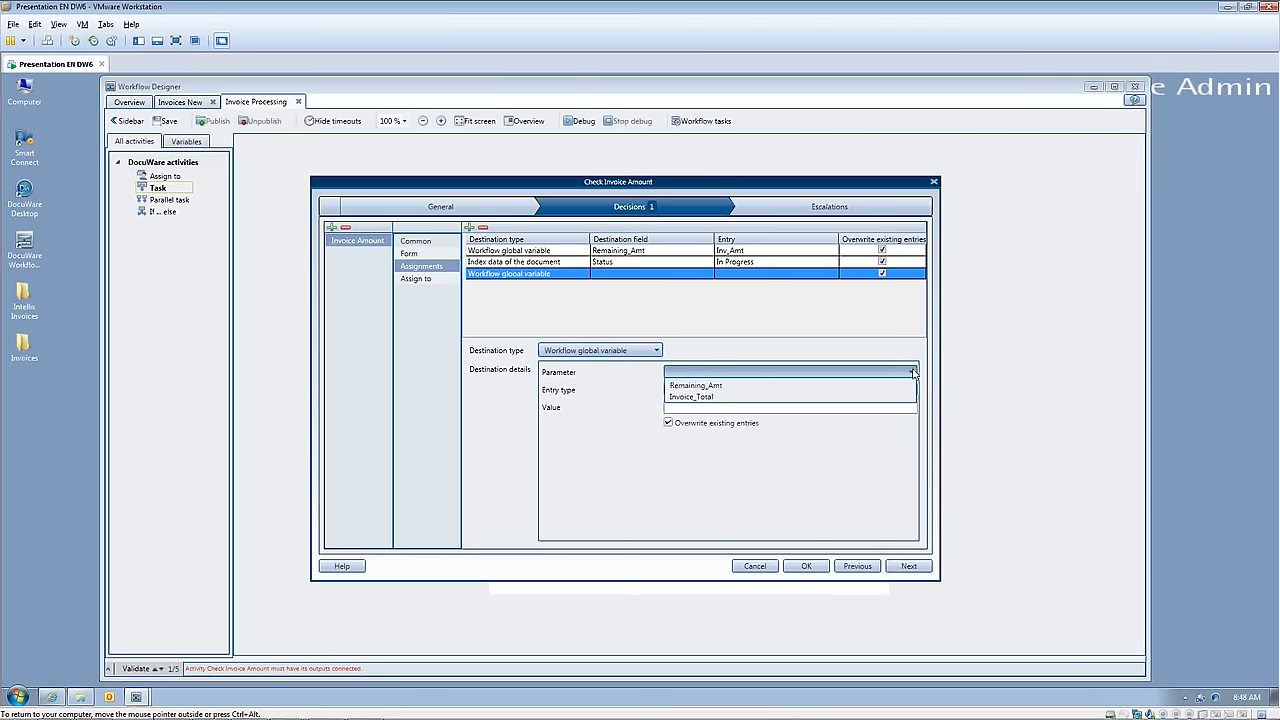
left_click(705, 397)
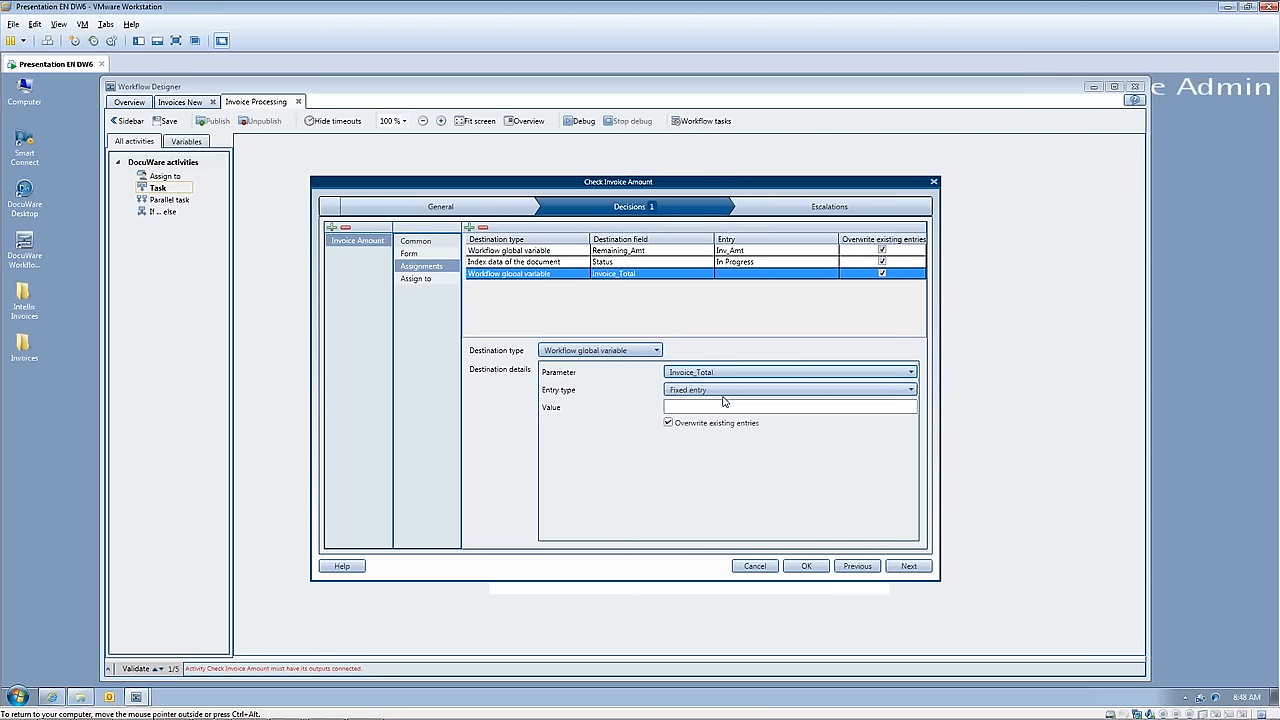
Step: Set the Invoice_Total assignment's entry type to Form field with Inv_Amt as its value
left_click(911, 390)
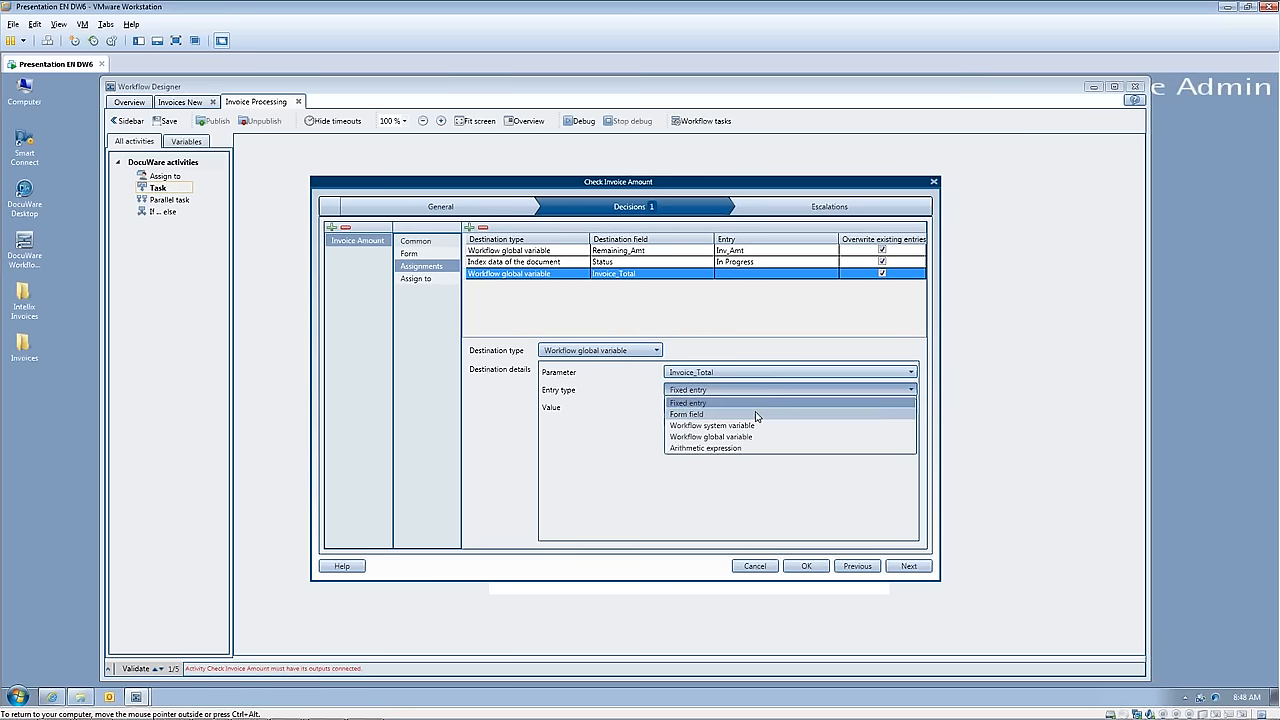
left_click(765, 414)
left_click(912, 407)
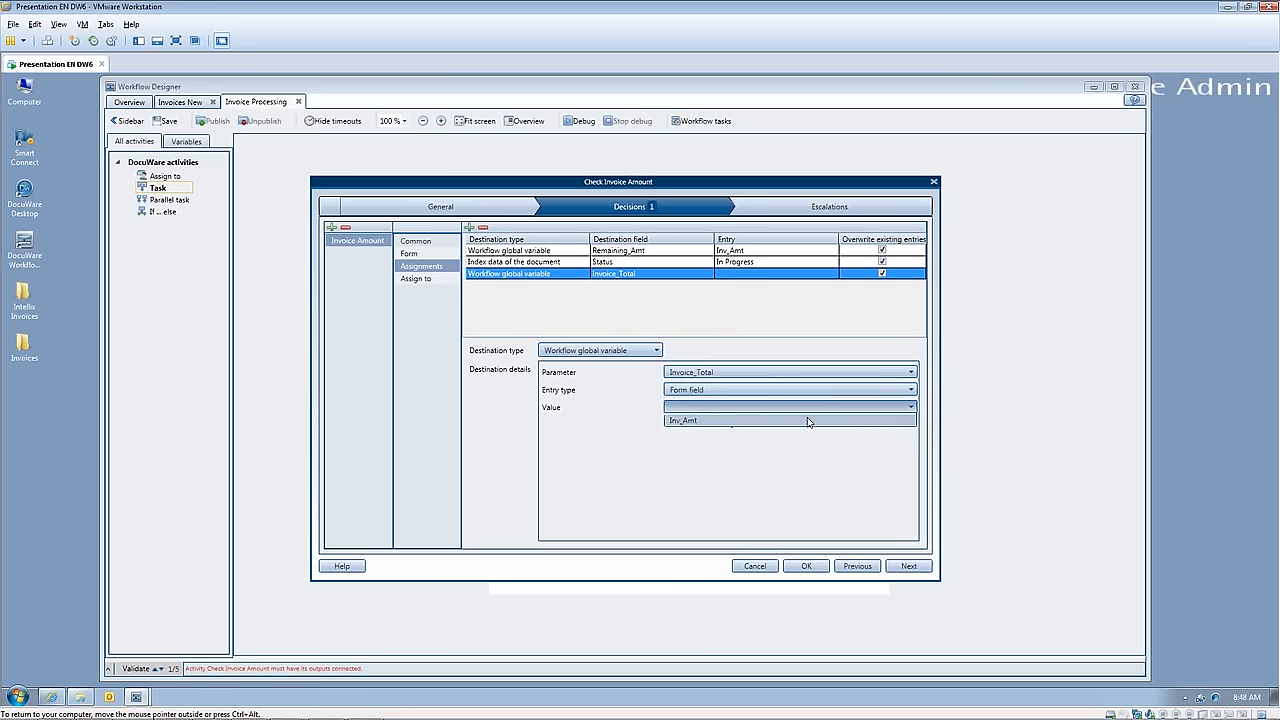
left_click(808, 420)
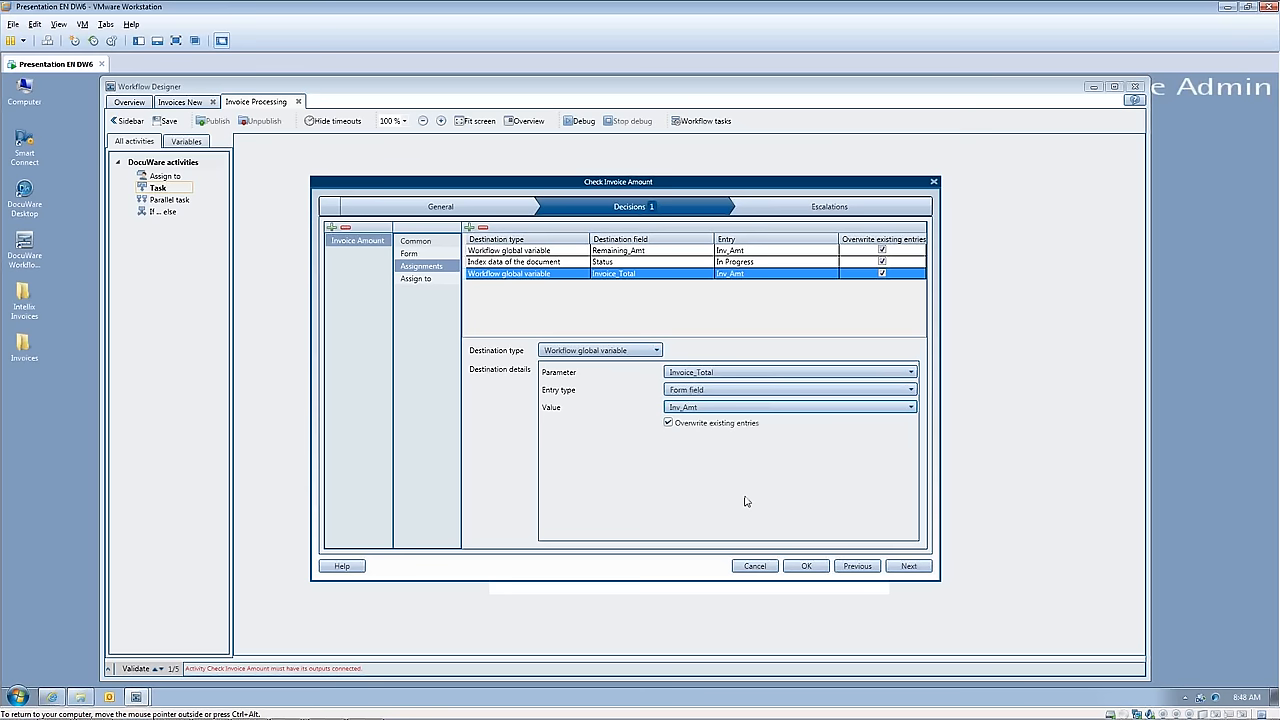
Step: Assign the Invoice Amount decision directly to the admin user and finish the Check Invoice Amount task without escalations
left_click(418, 279)
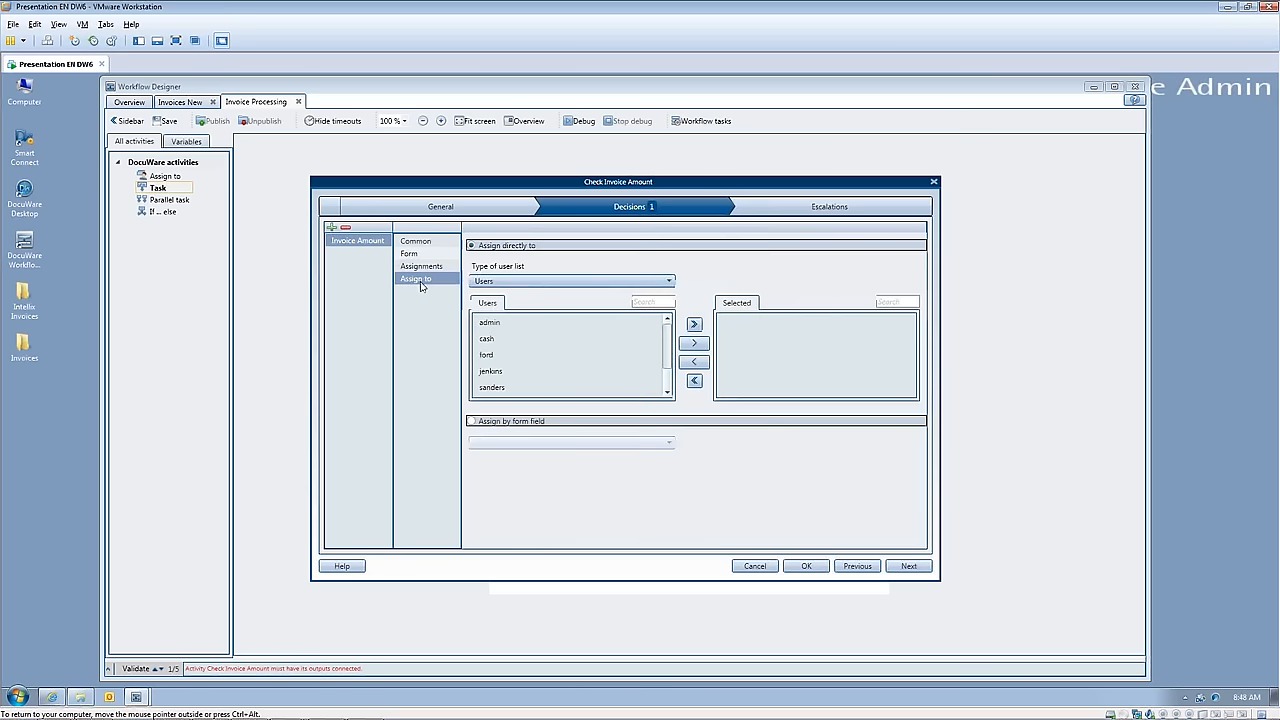
left_click(490, 322)
left_click(694, 343)
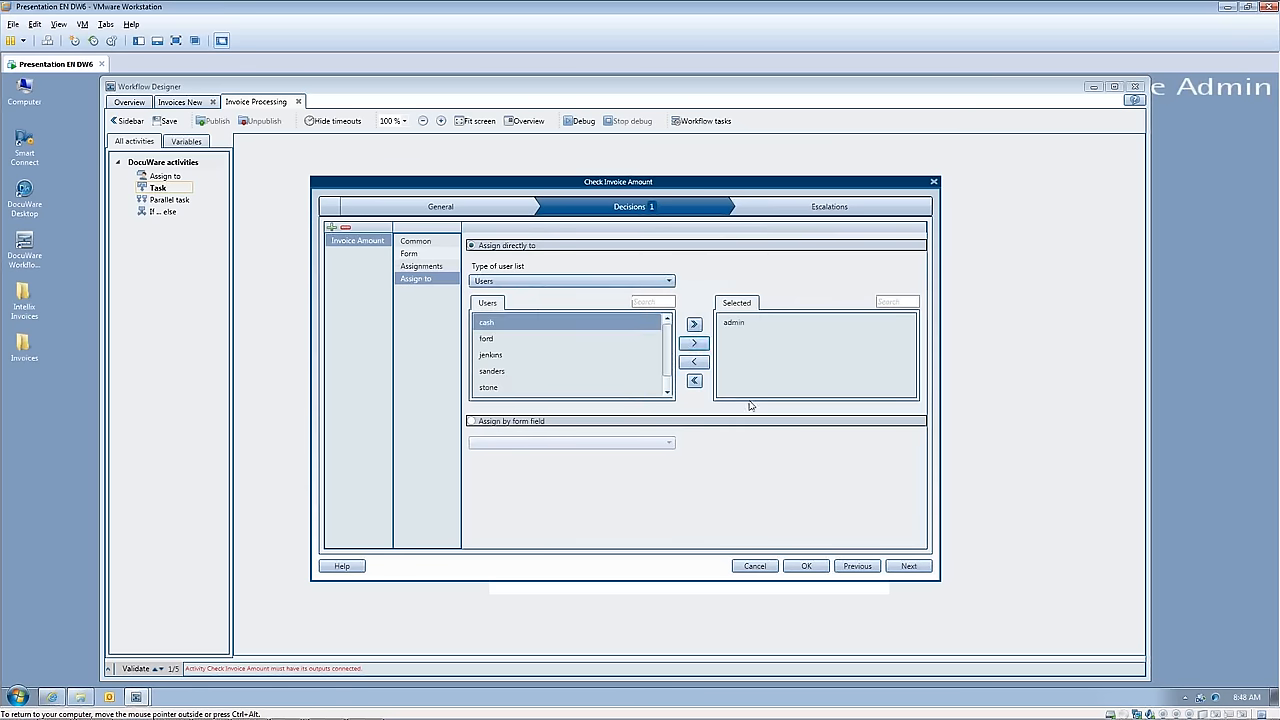
left_click(909, 567)
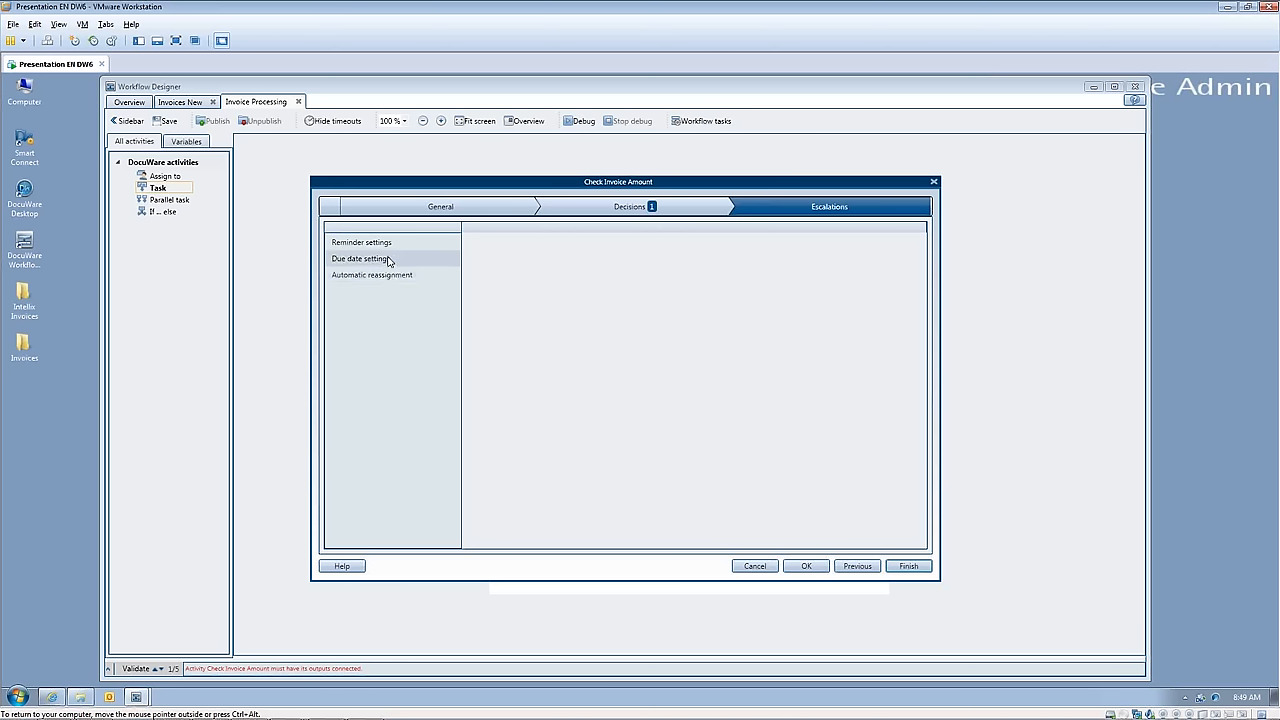
left_click(906, 567)
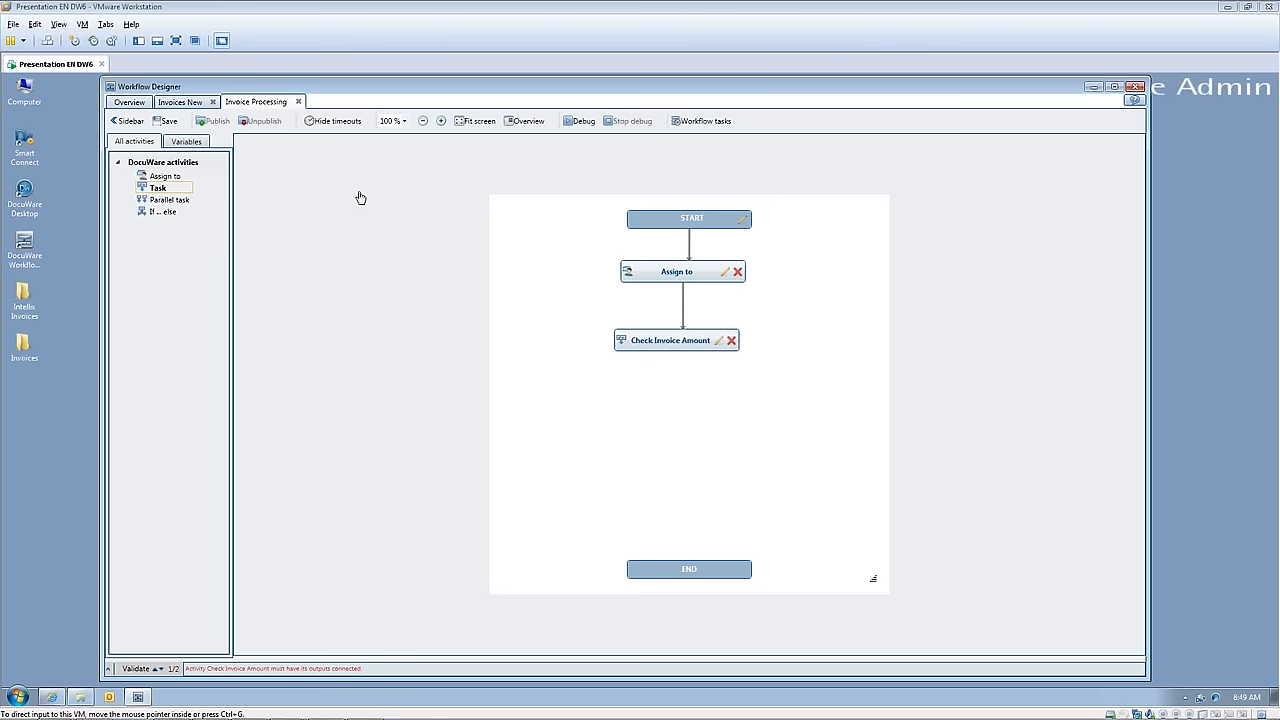
Step: Add a task activity below Check Invoice Amount in the flowchart and name it "Assign Cost Center"
left_click(158, 188)
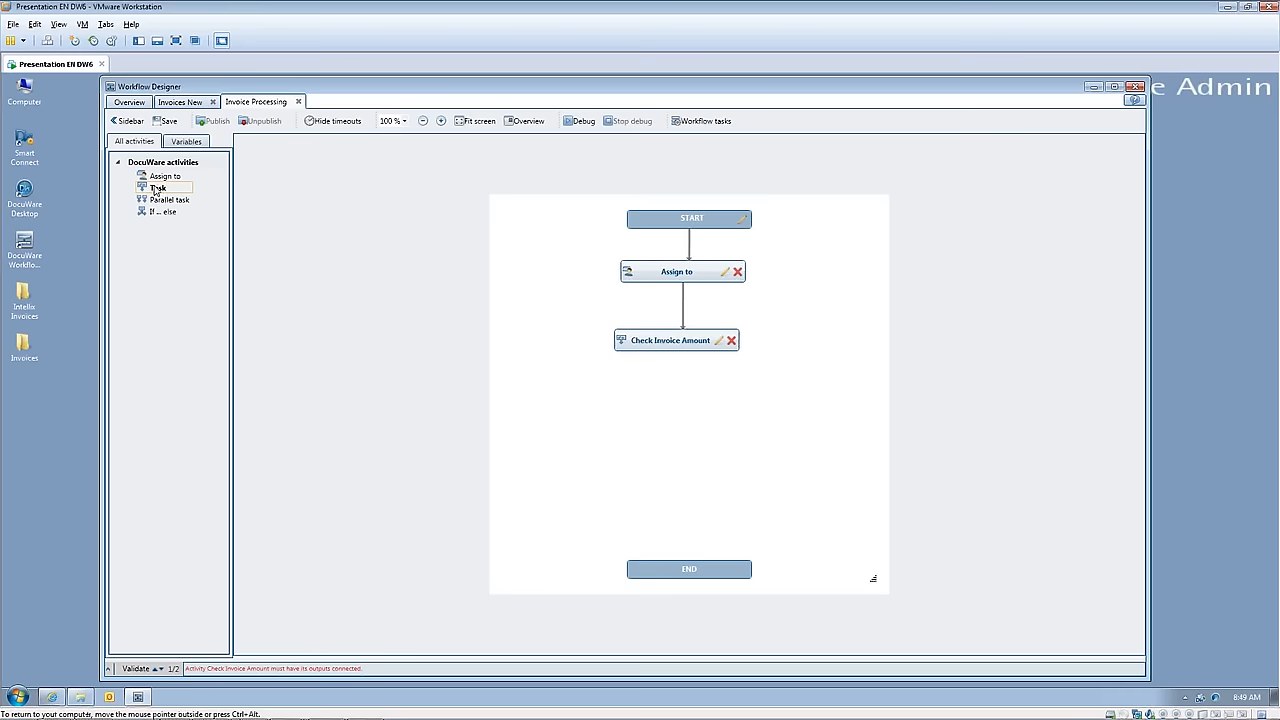
left_click_drag(158, 190, 677, 399)
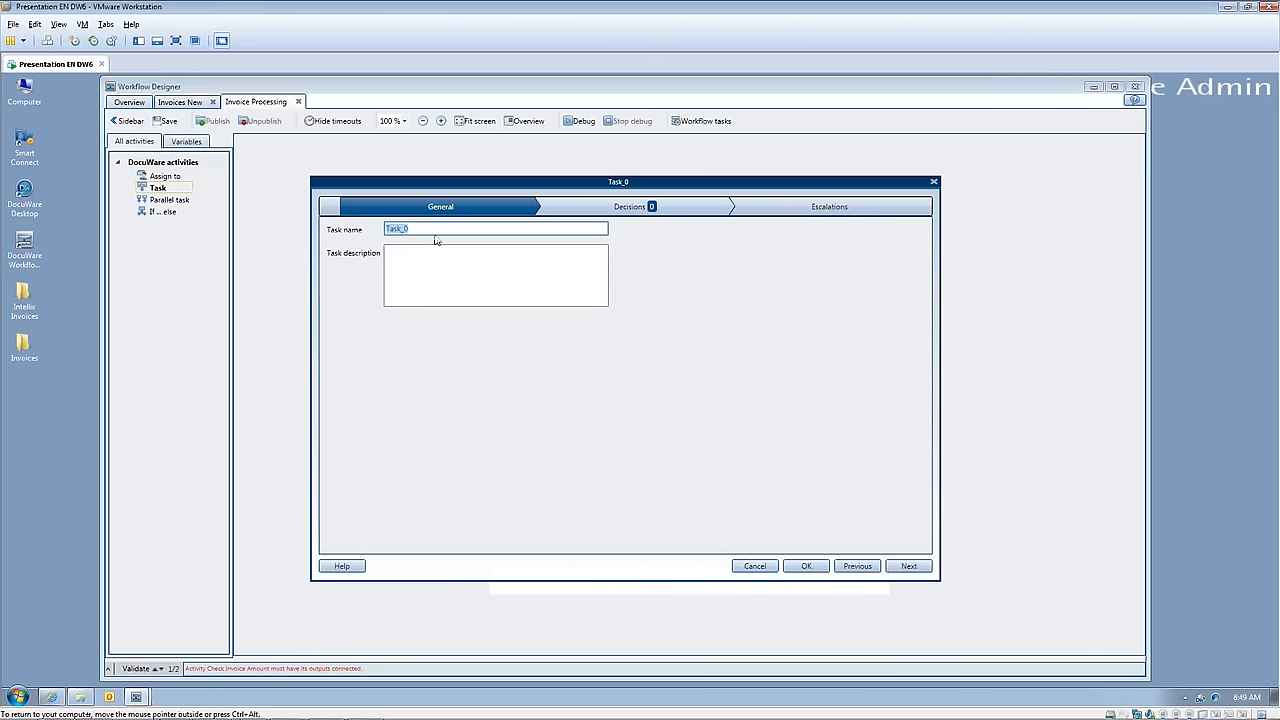
type("Assign Cost Center")
Step: Create a decision named "Assign Cost Center" in the new task with Green as its output color
left_click(614, 212)
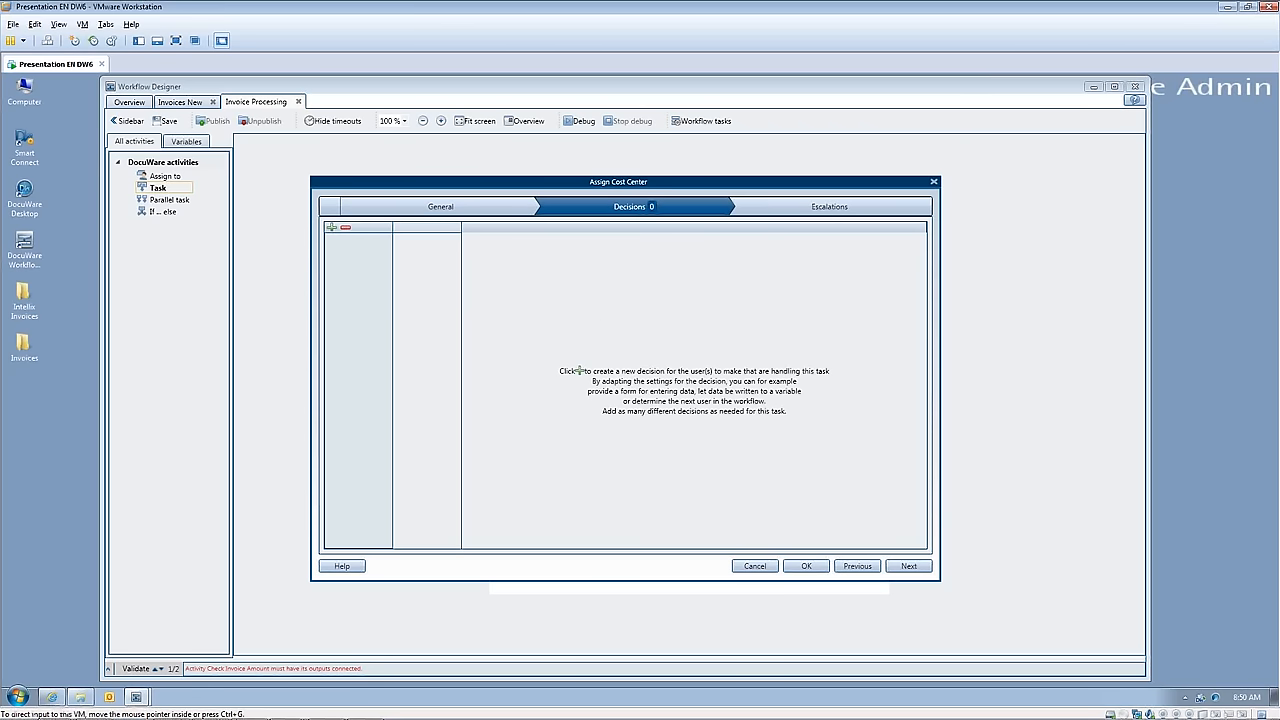
left_click(332, 228)
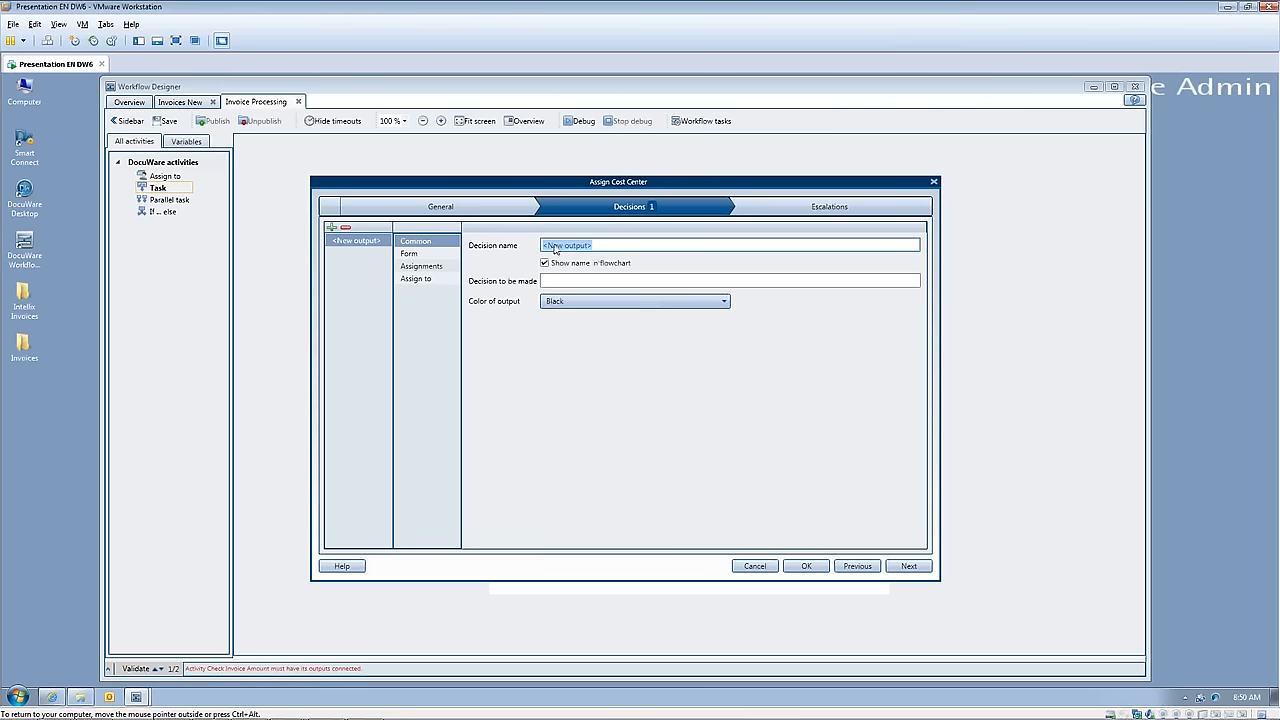
left_click_drag(603, 249, 541, 250)
type("Assign Cost Center")
left_click(724, 304)
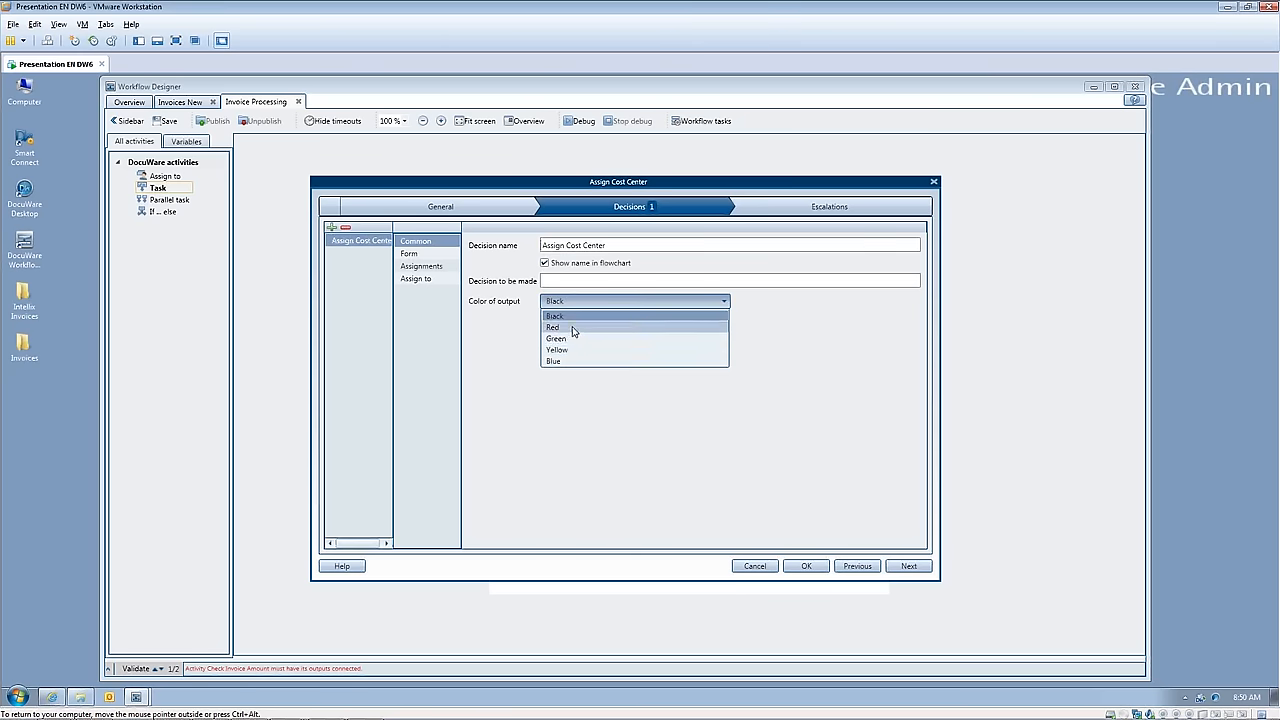
left_click(556, 339)
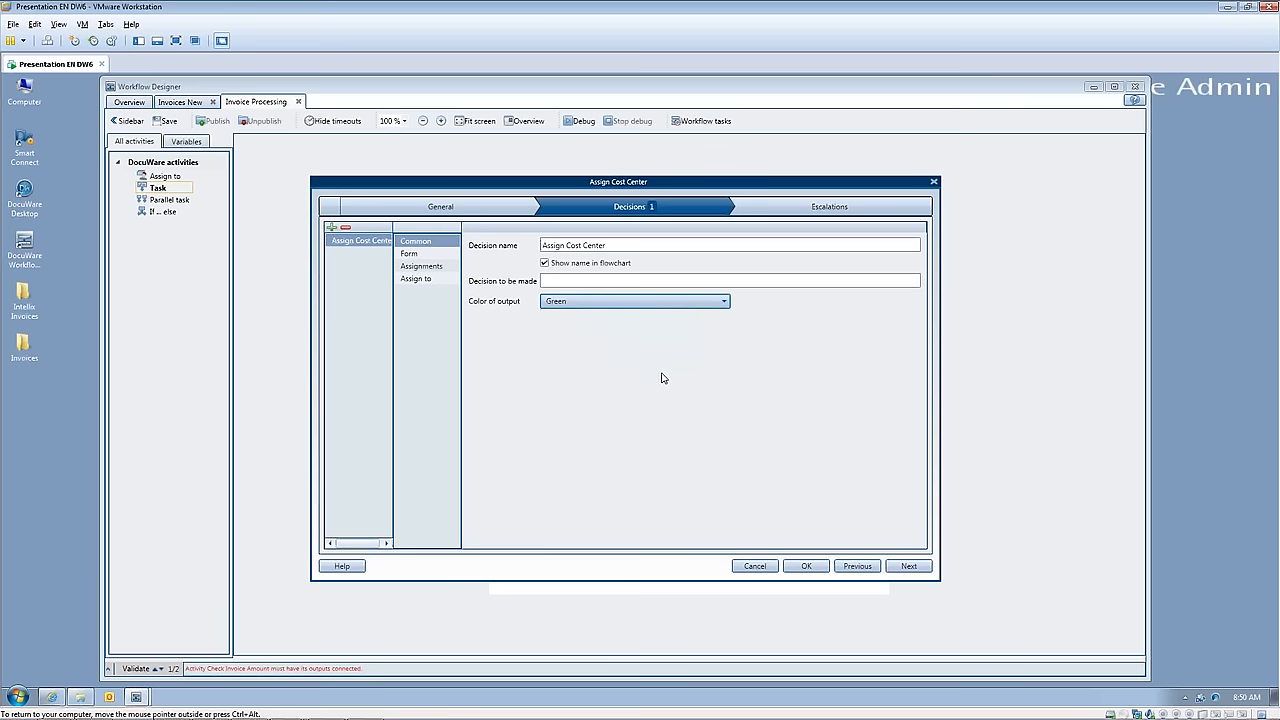
Step: Add a form field named "Assign Cost Center" to the Assign Cost Center decision
left_click(420, 256)
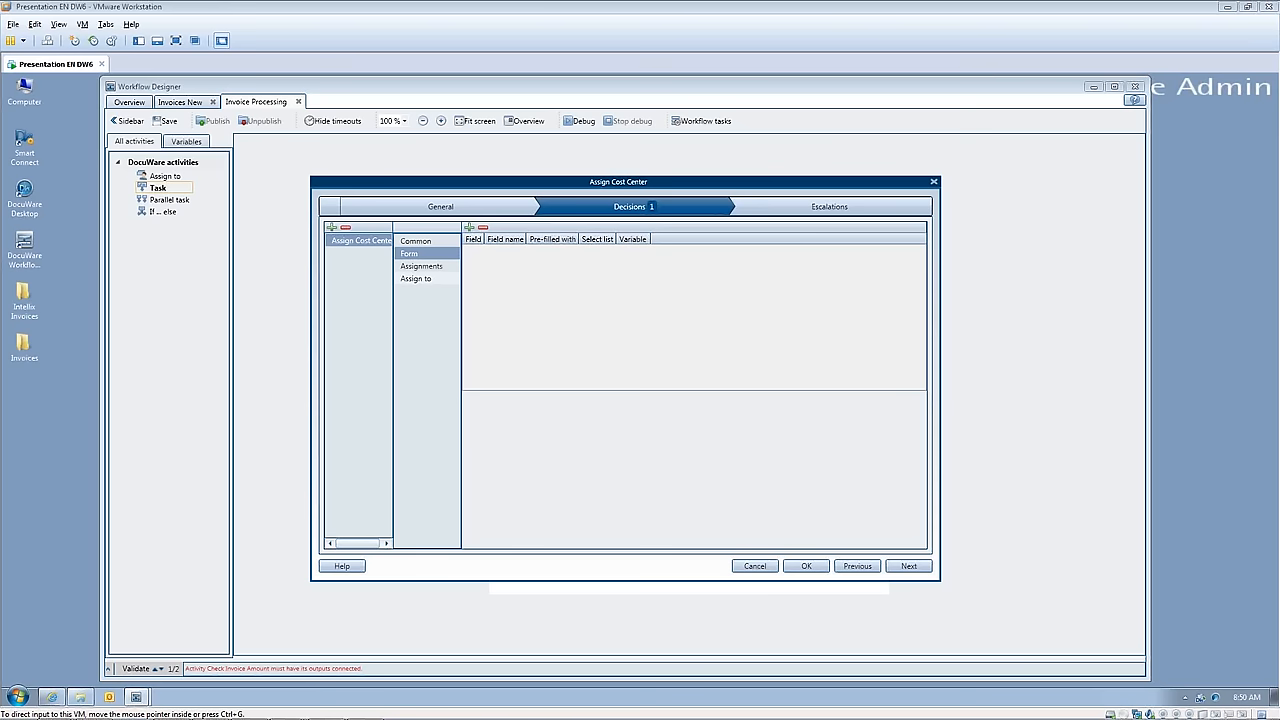
left_click(469, 229)
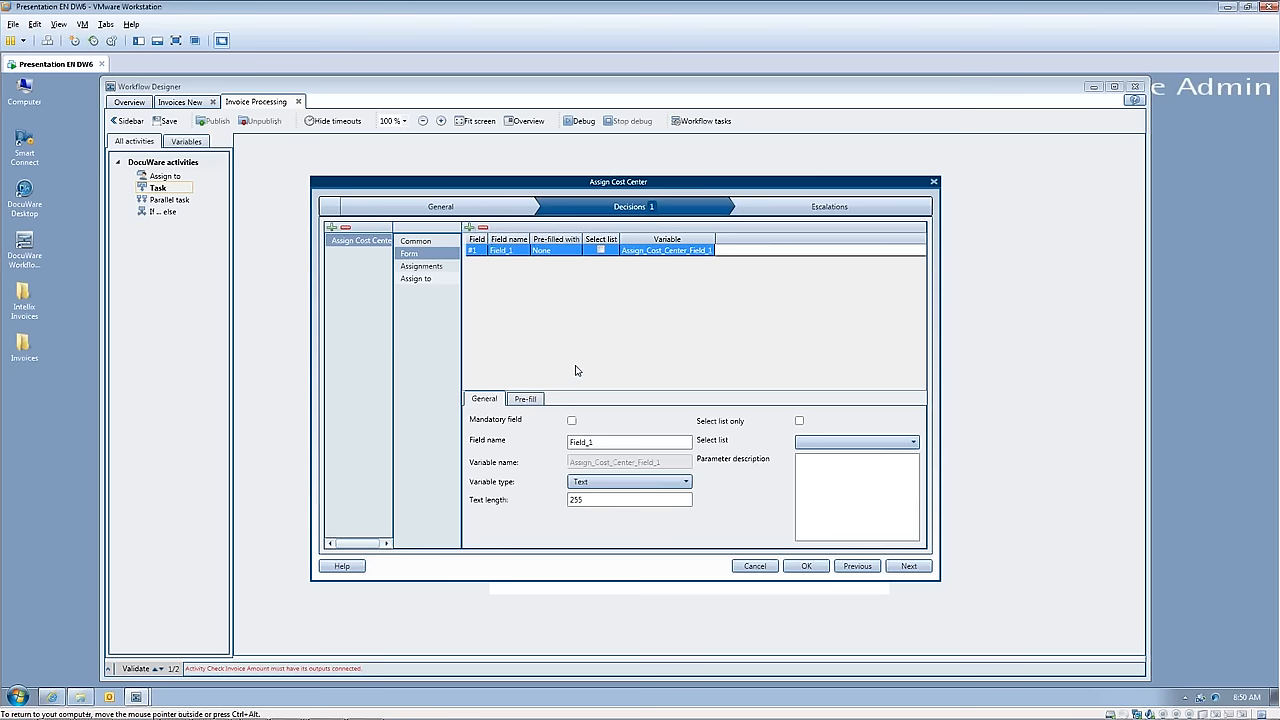
left_click(595, 446)
left_click_drag(594, 445, 567, 443)
type("Ass")
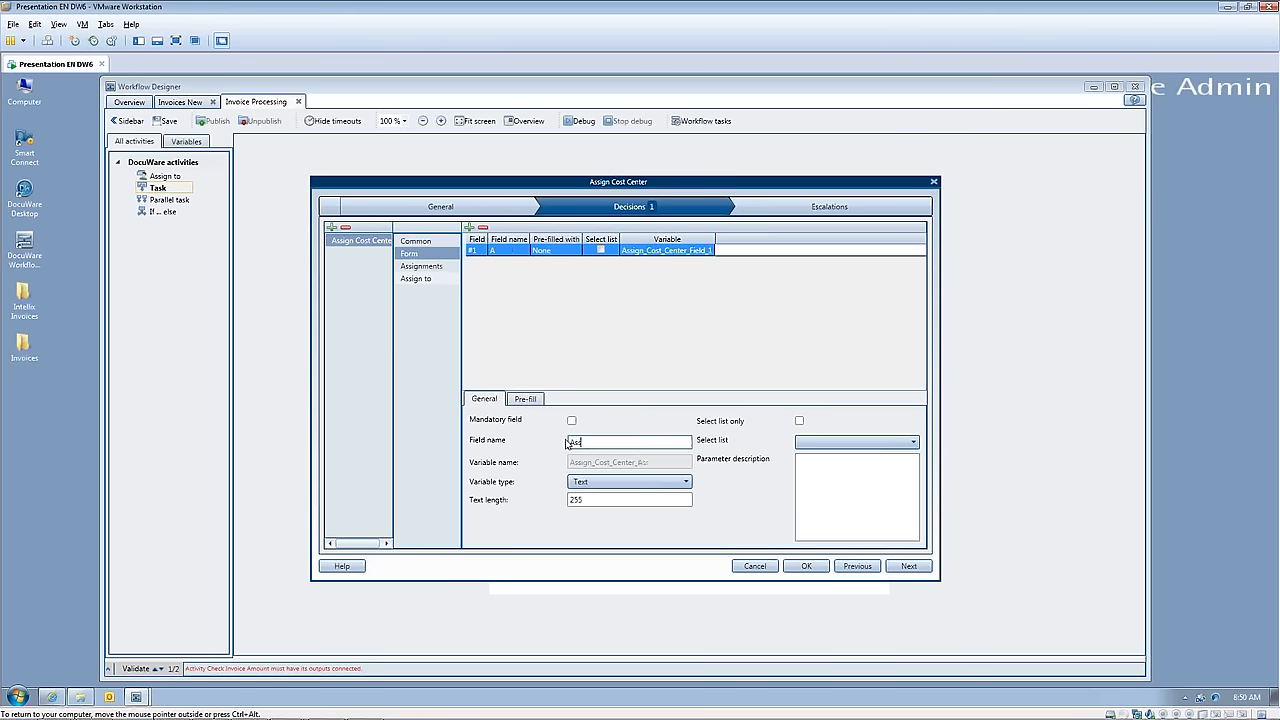
type("ign Cost Coe")
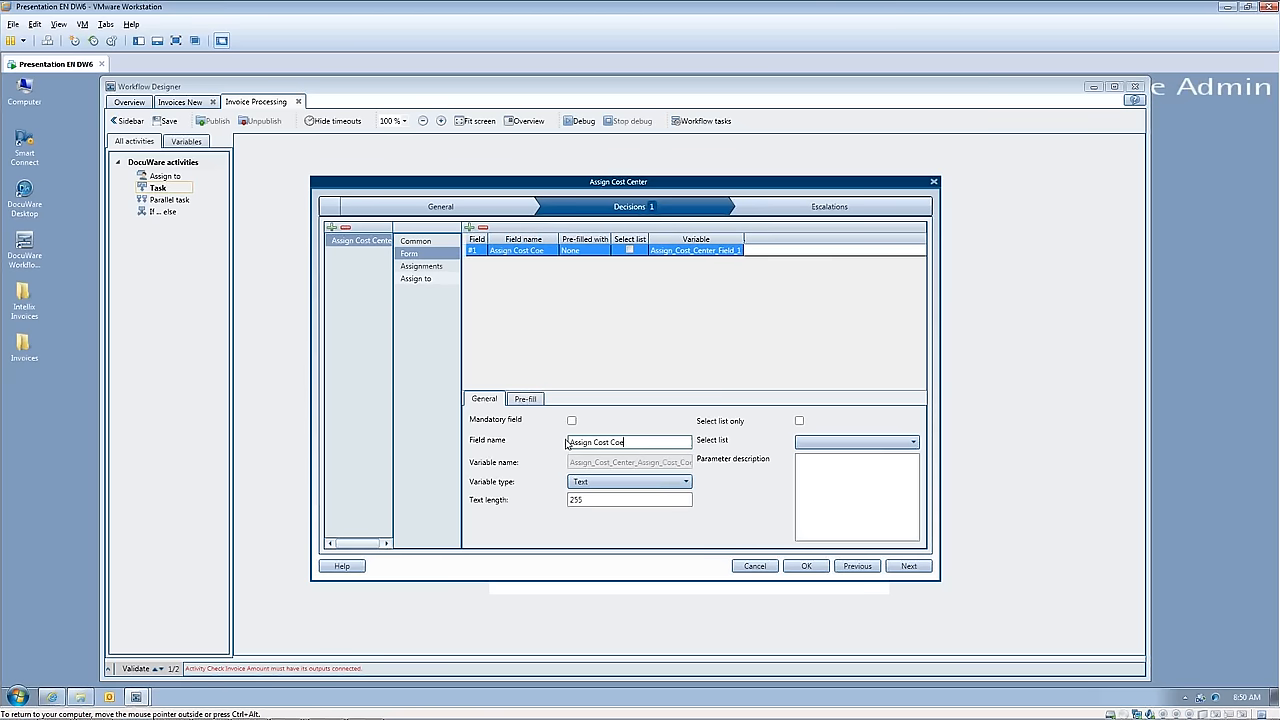
type("nternter")
Step: Make the Assign Cost Center form field mandatory and restrict it to entries from the Cost Centers select list
left_click(571, 421)
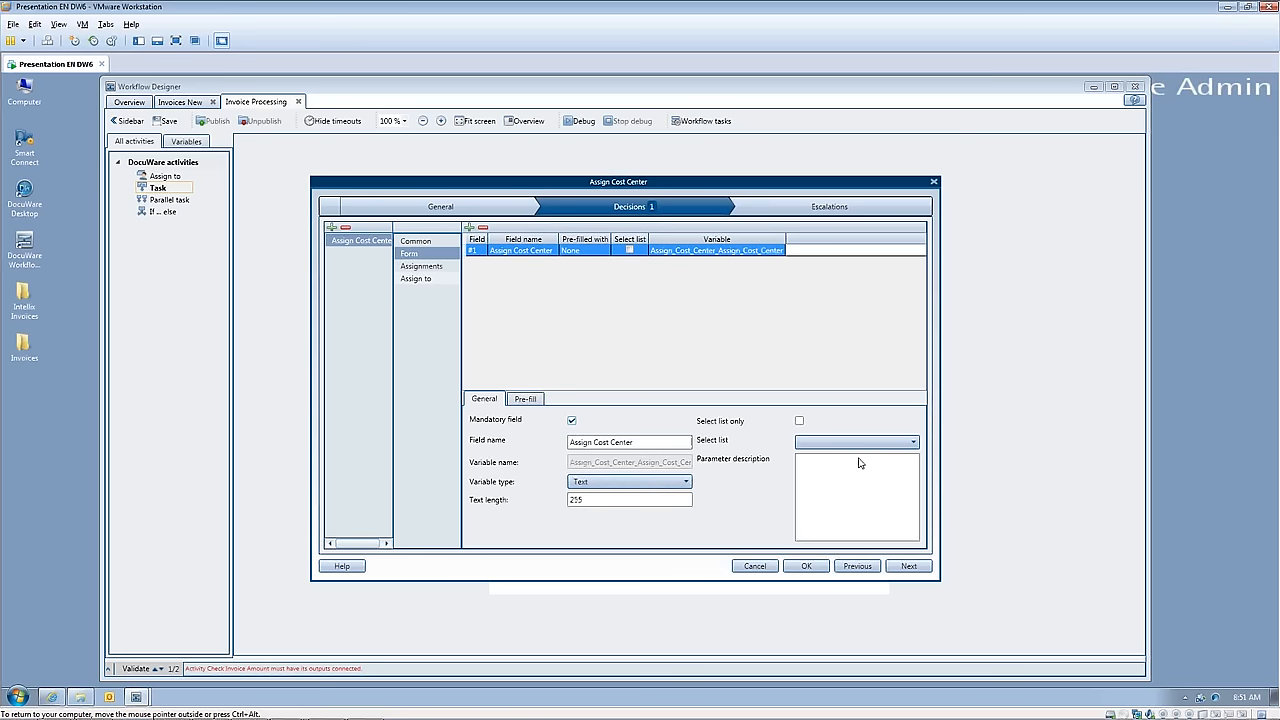
left_click(800, 422)
left_click(914, 443)
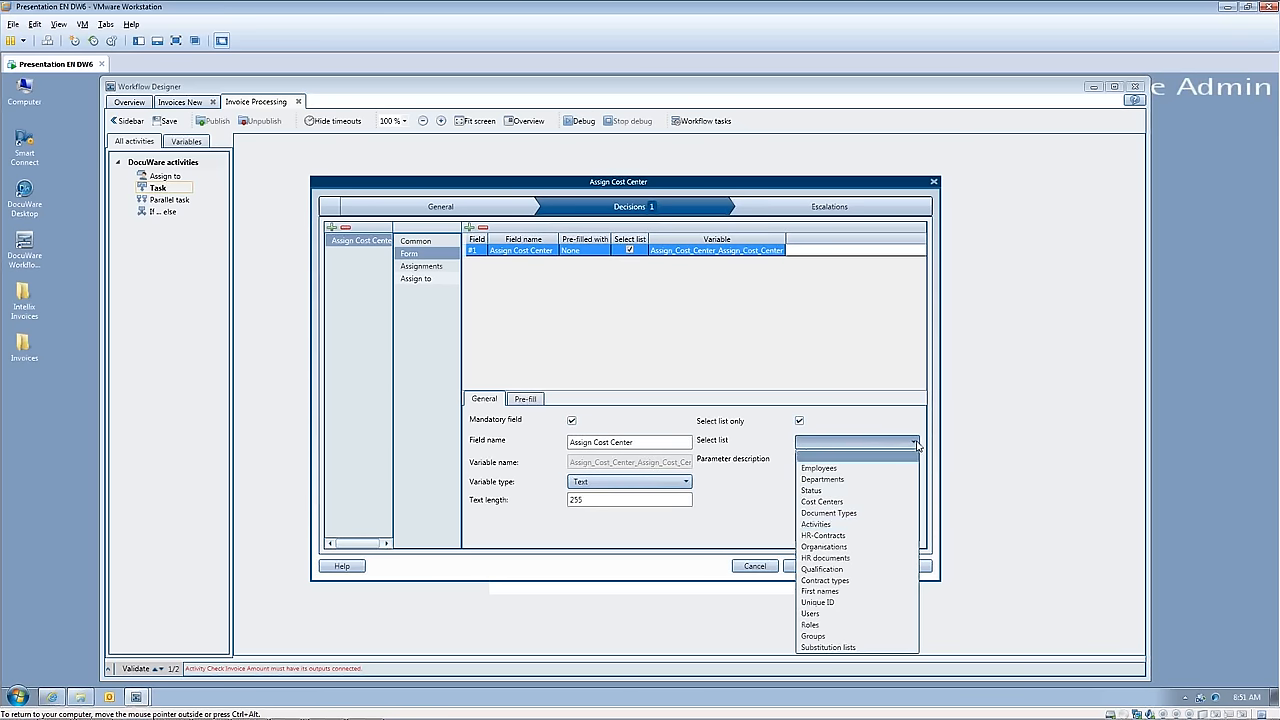
left_click(872, 503)
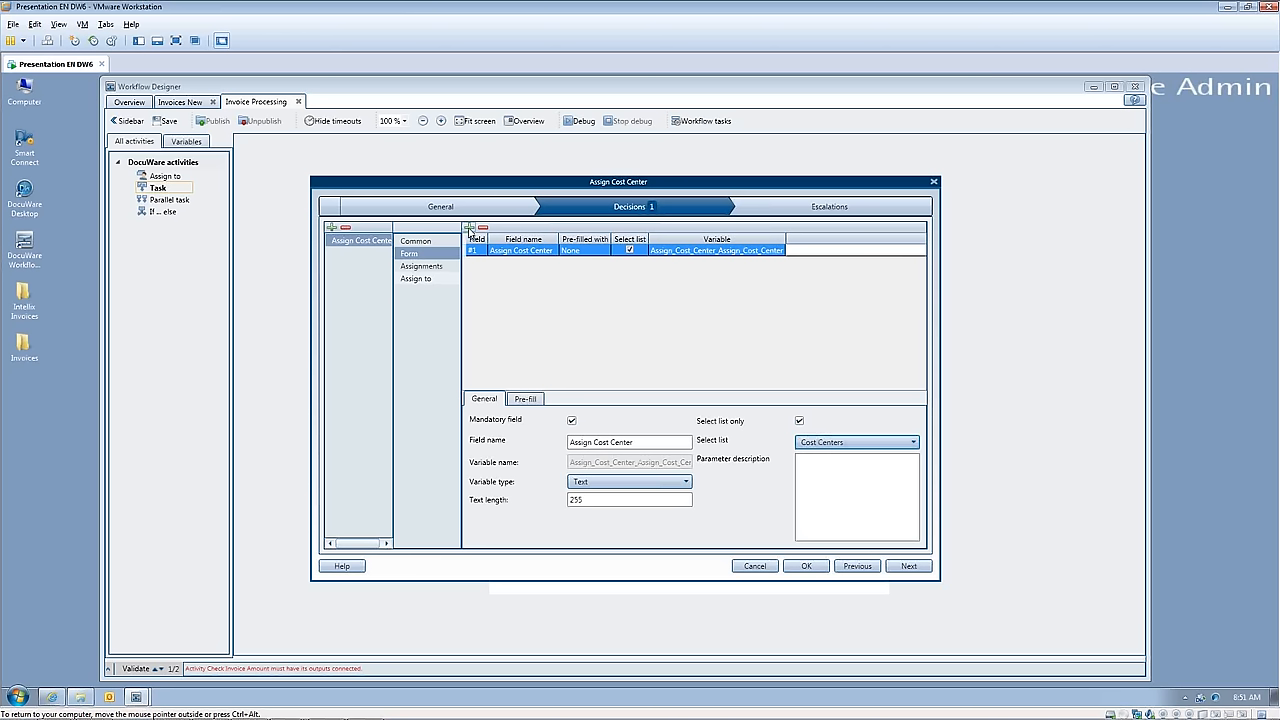
Step: Add a second form field named "Cost Center Amount" with the Numeric variable type and 2 decimal places
left_click(469, 228)
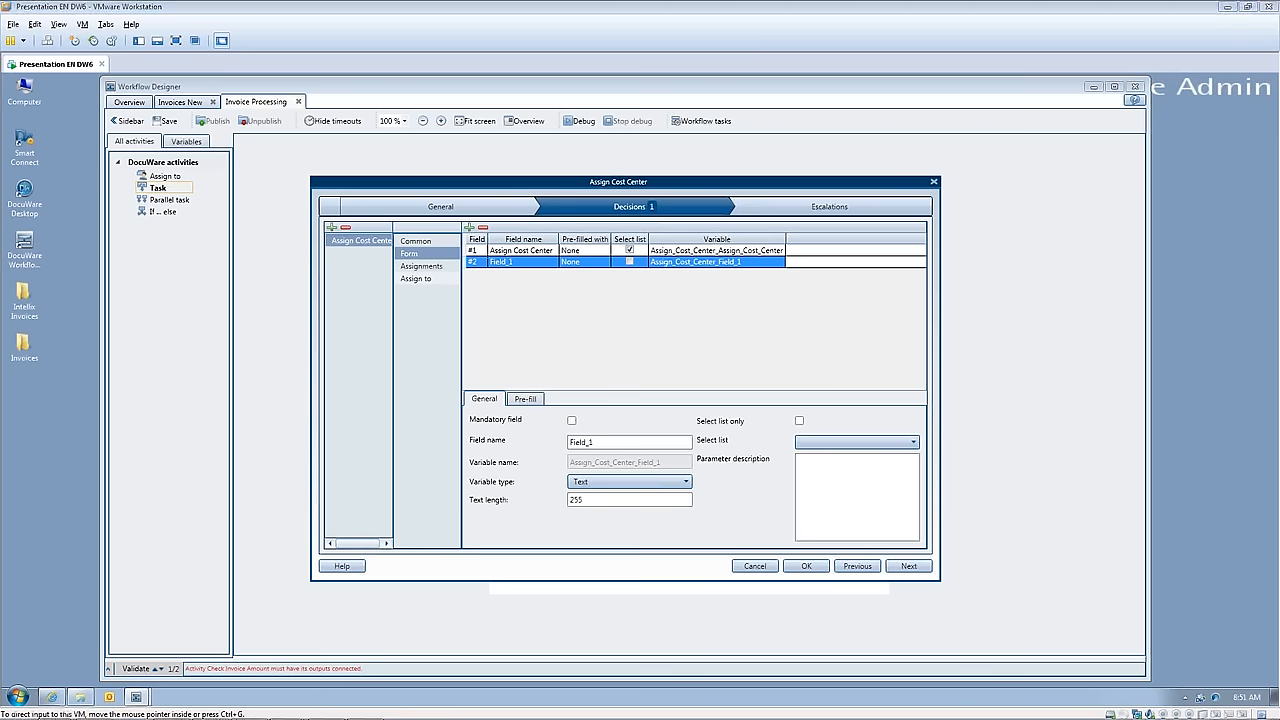
double_click(576, 443)
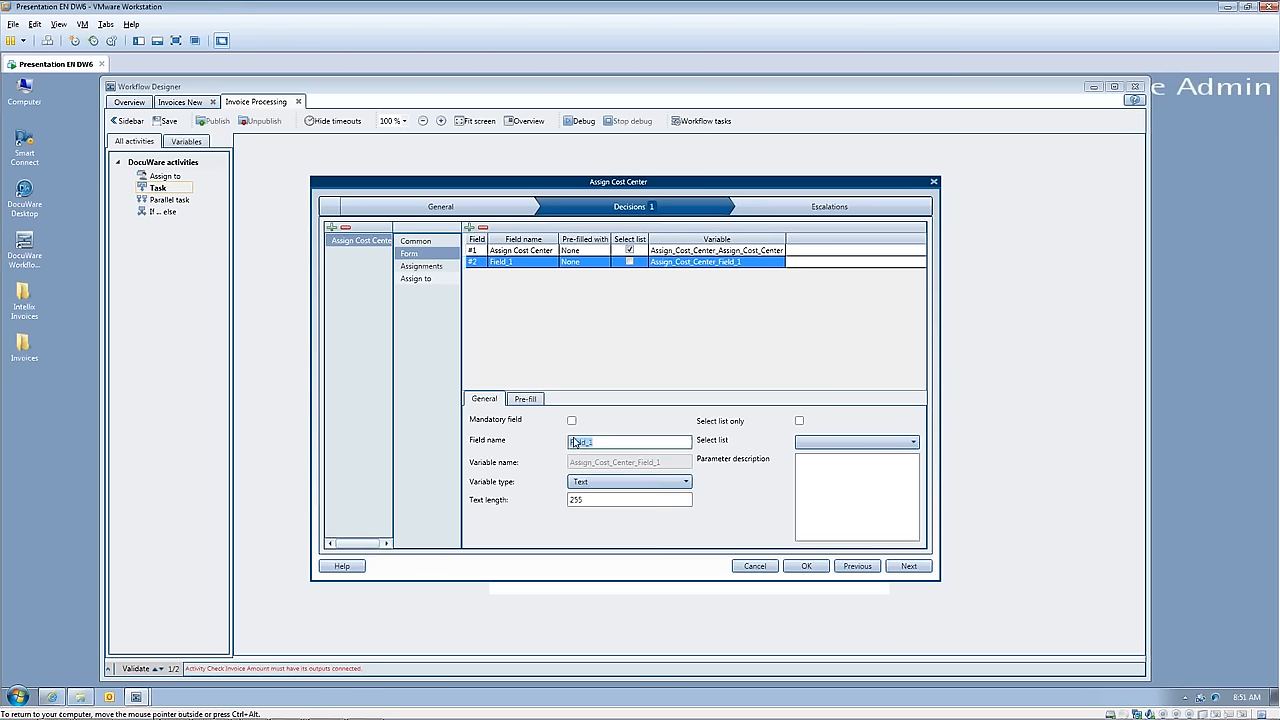
type("Cost Center Amount")
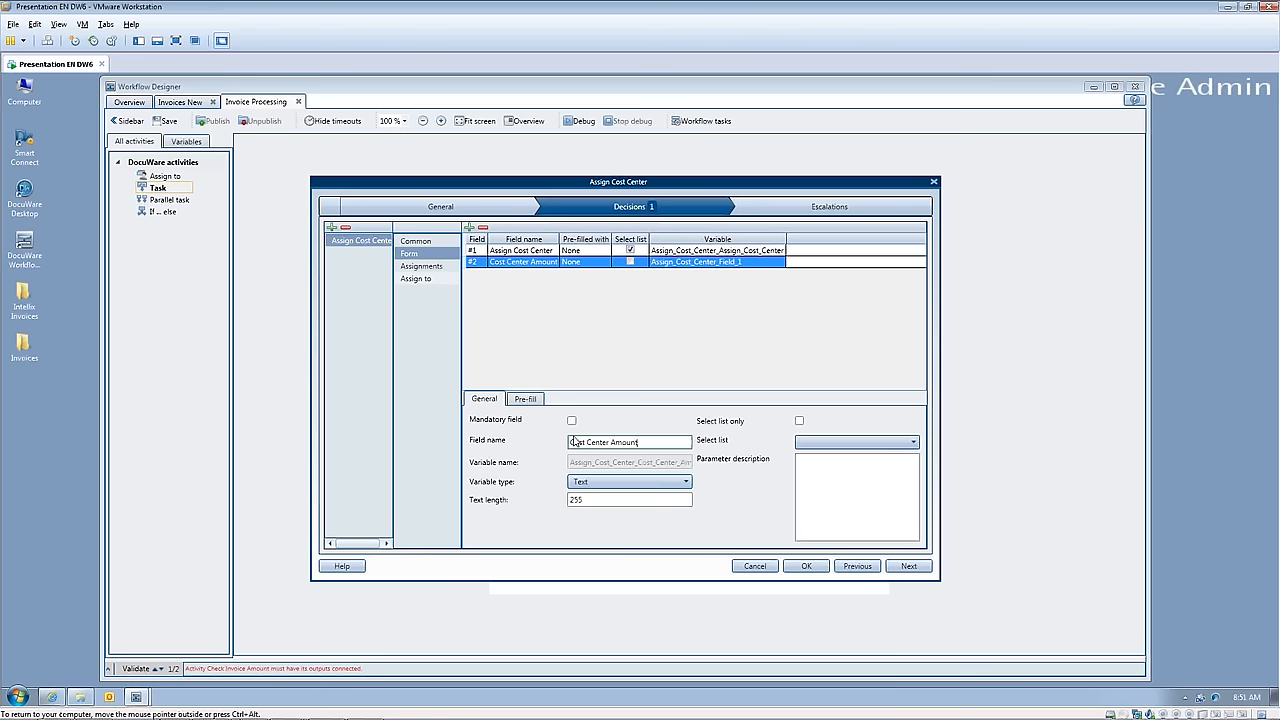
left_click(594, 482)
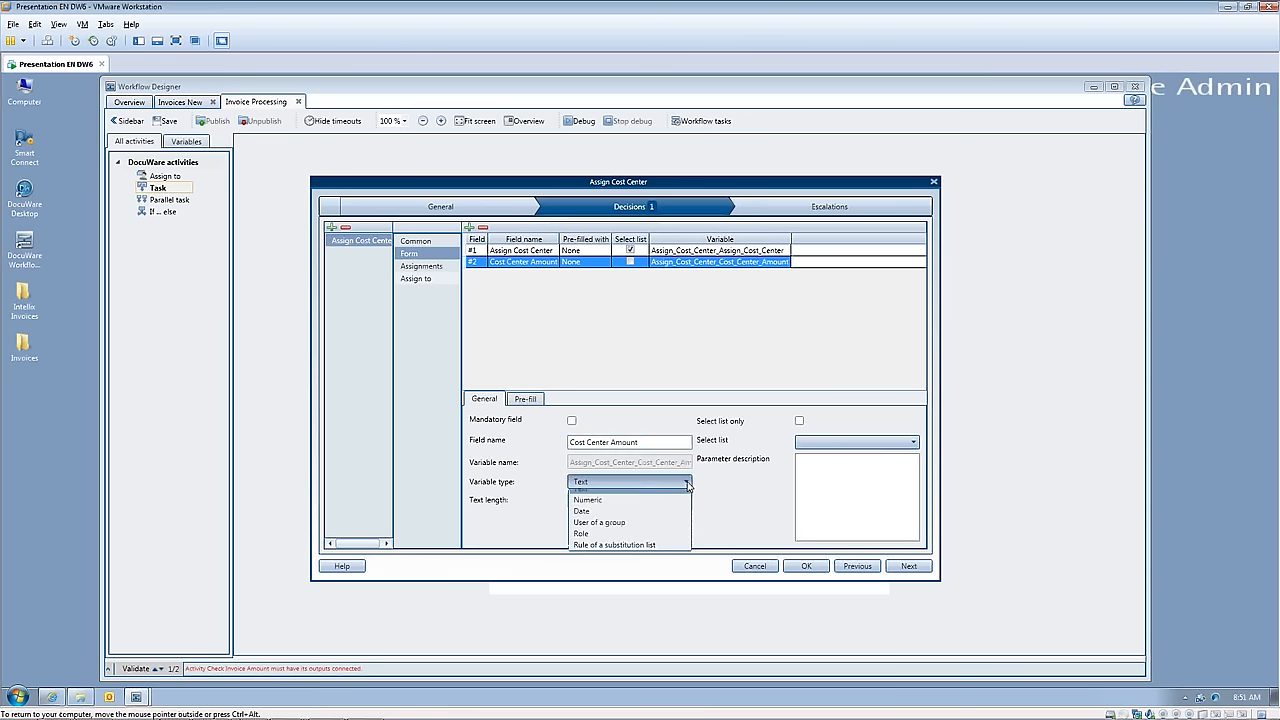
left_click(597, 508)
left_click(589, 502)
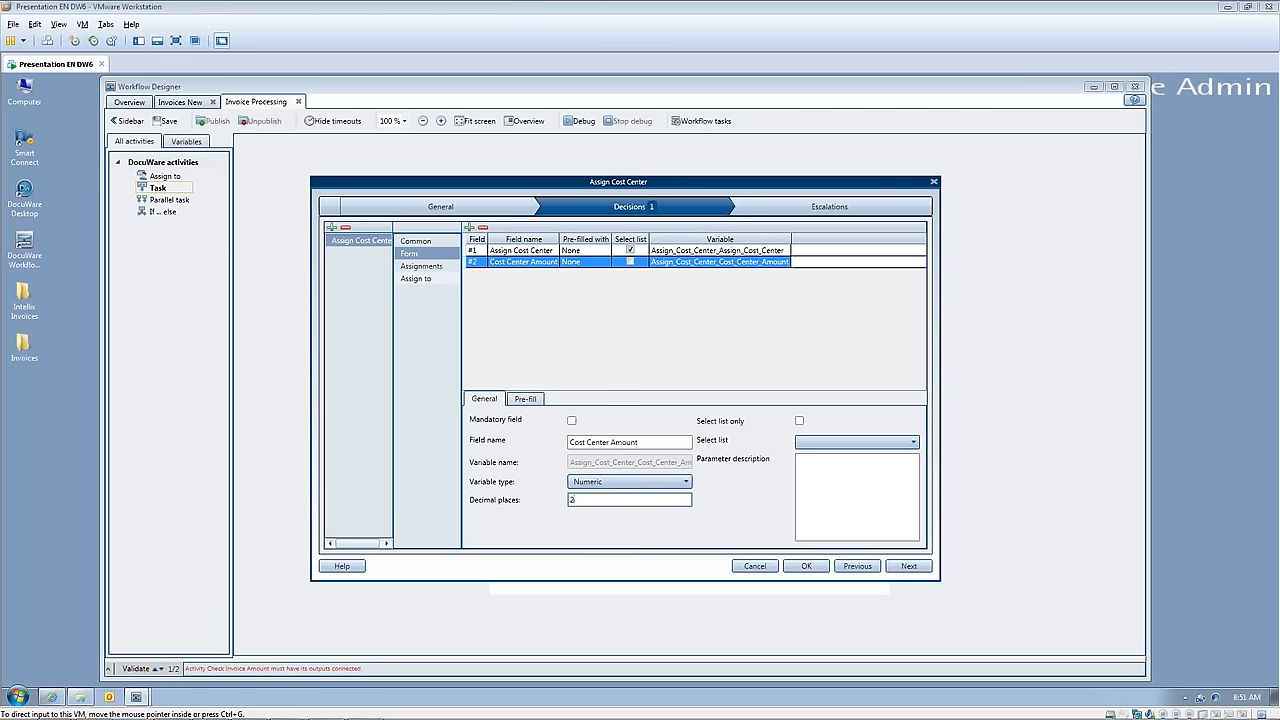
Step: Add an assignment to the Assign Cost Center decision that writes to the workflow global variable Remaining_Amt
left_click(411, 267)
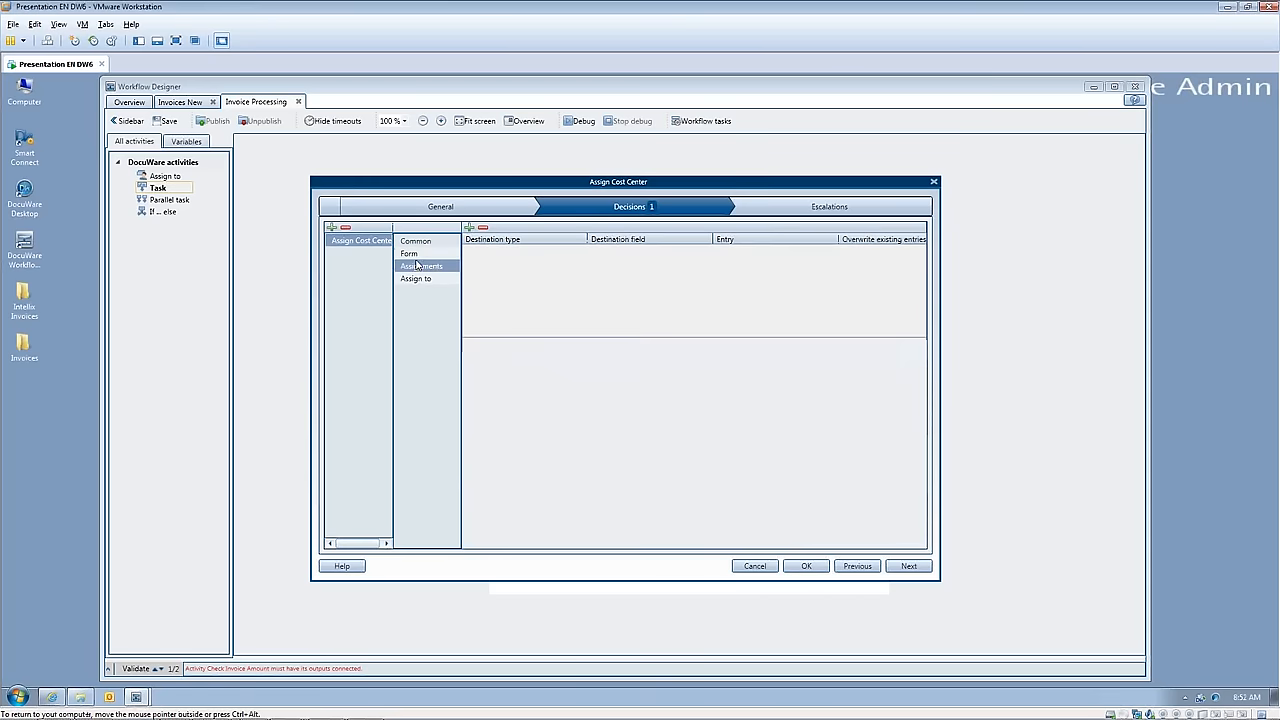
left_click(469, 228)
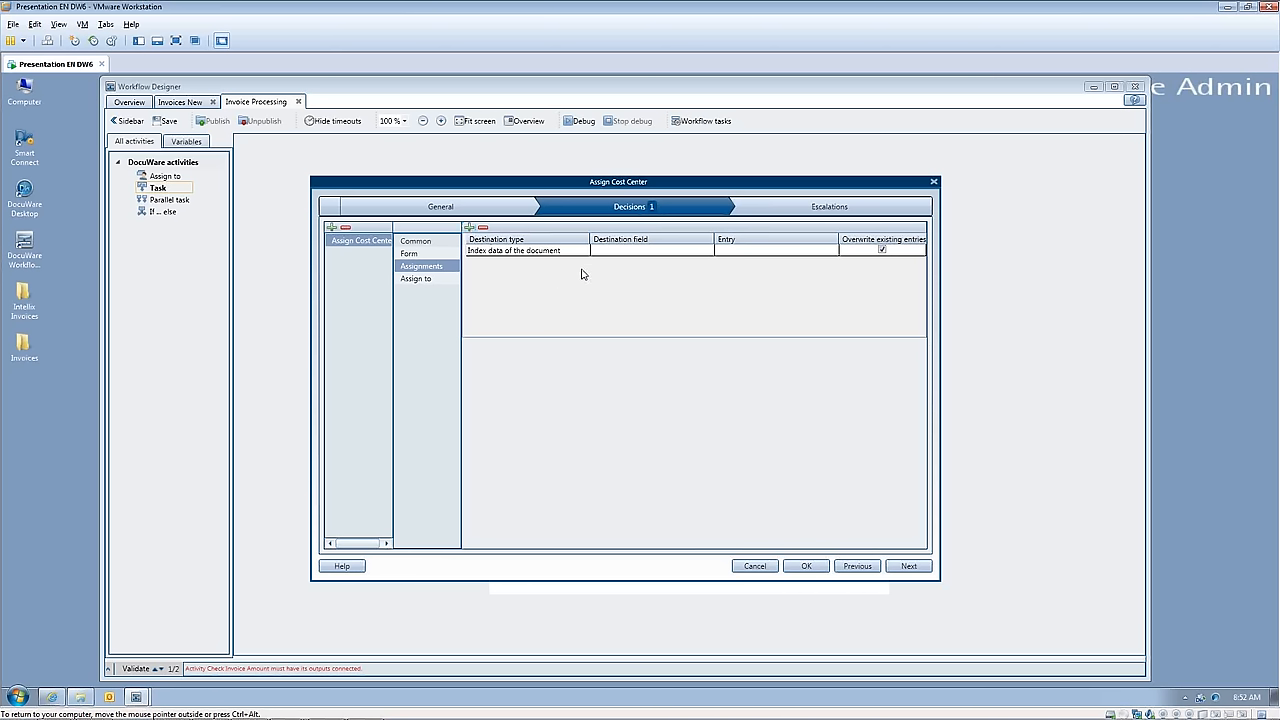
left_click(525, 251)
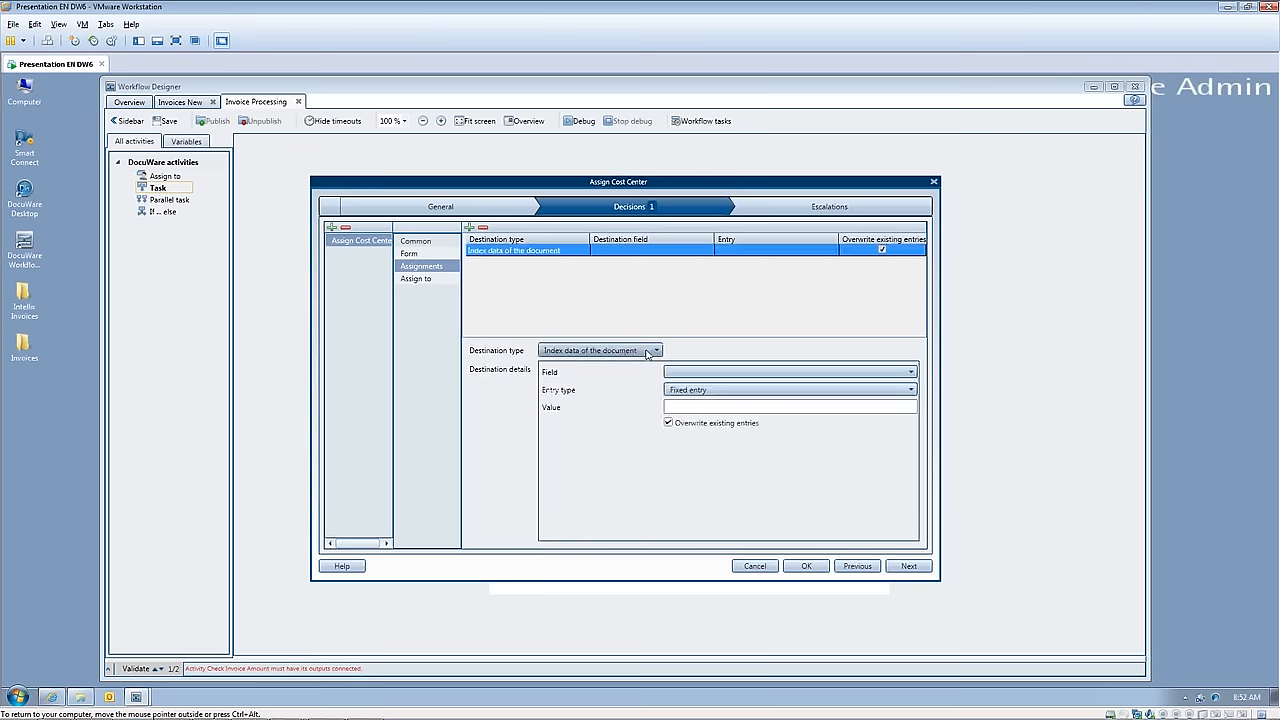
left_click(657, 351)
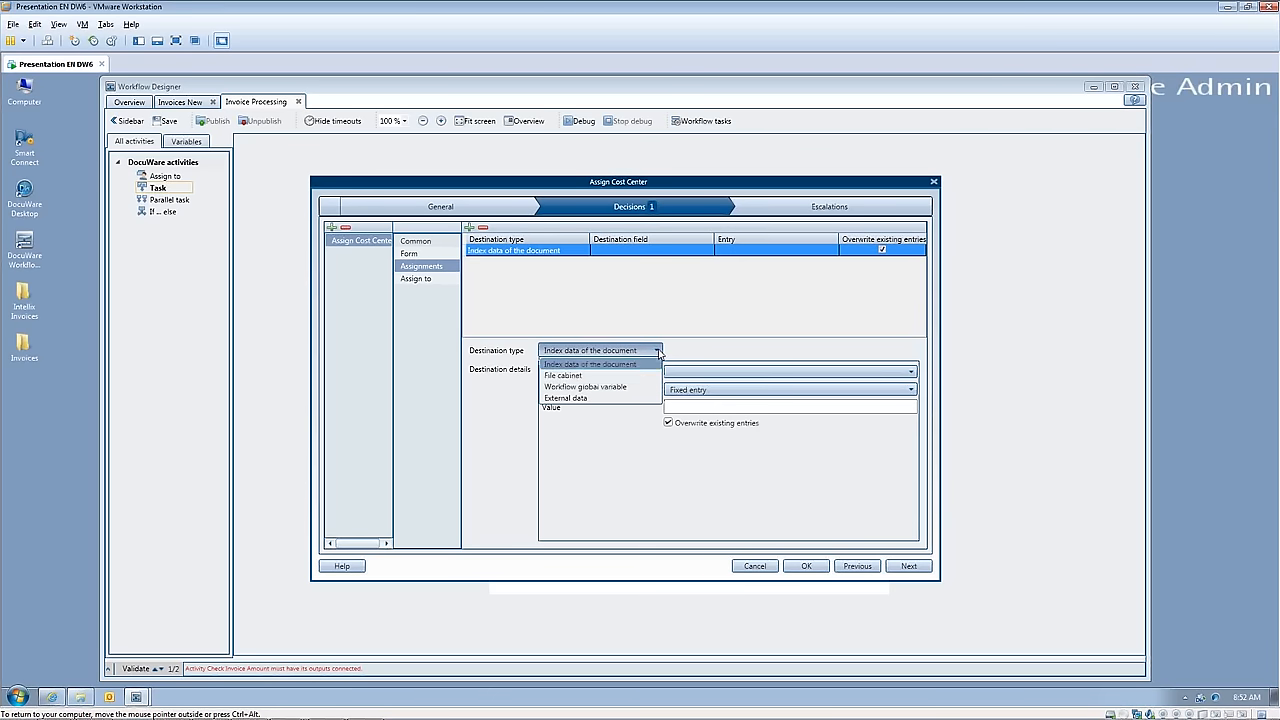
left_click(620, 386)
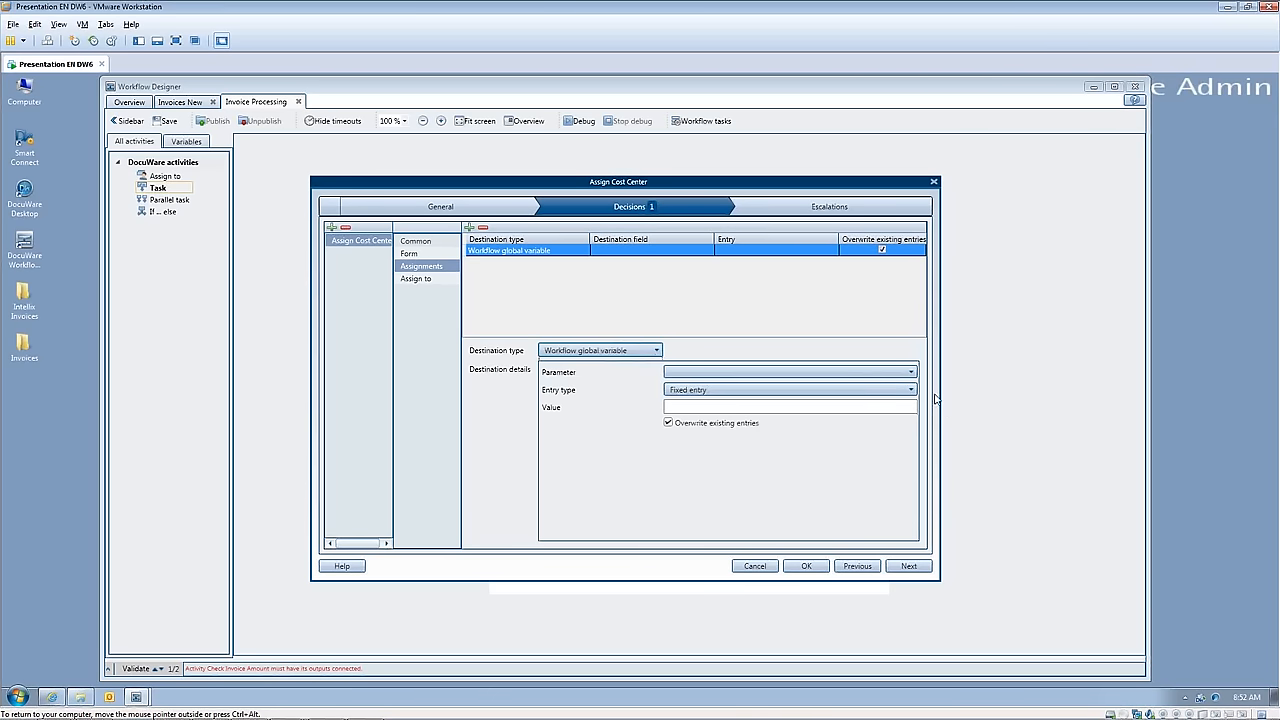
left_click(912, 372)
left_click(704, 386)
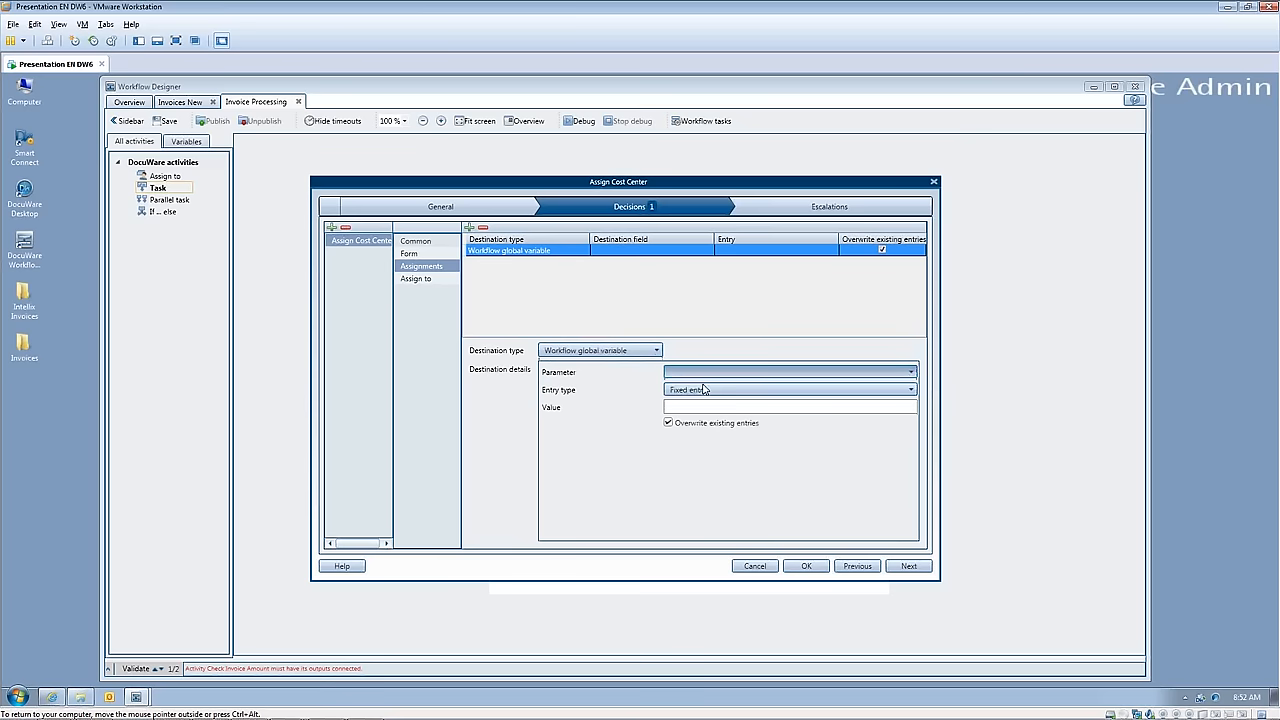
Step: Set the assignment's value to the arithmetic expression GV_Remaining_Amt-Assign_Cost_Center_Cost_Center_Amount
left_click(912, 390)
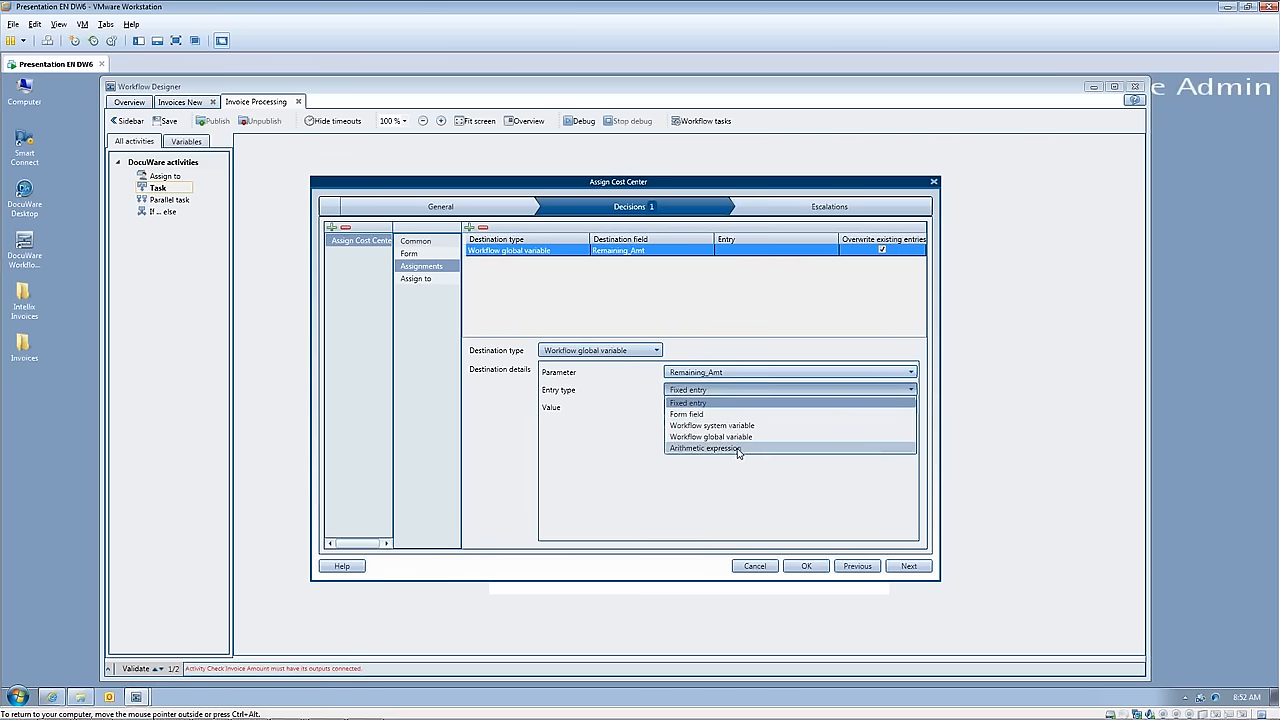
left_click(737, 449)
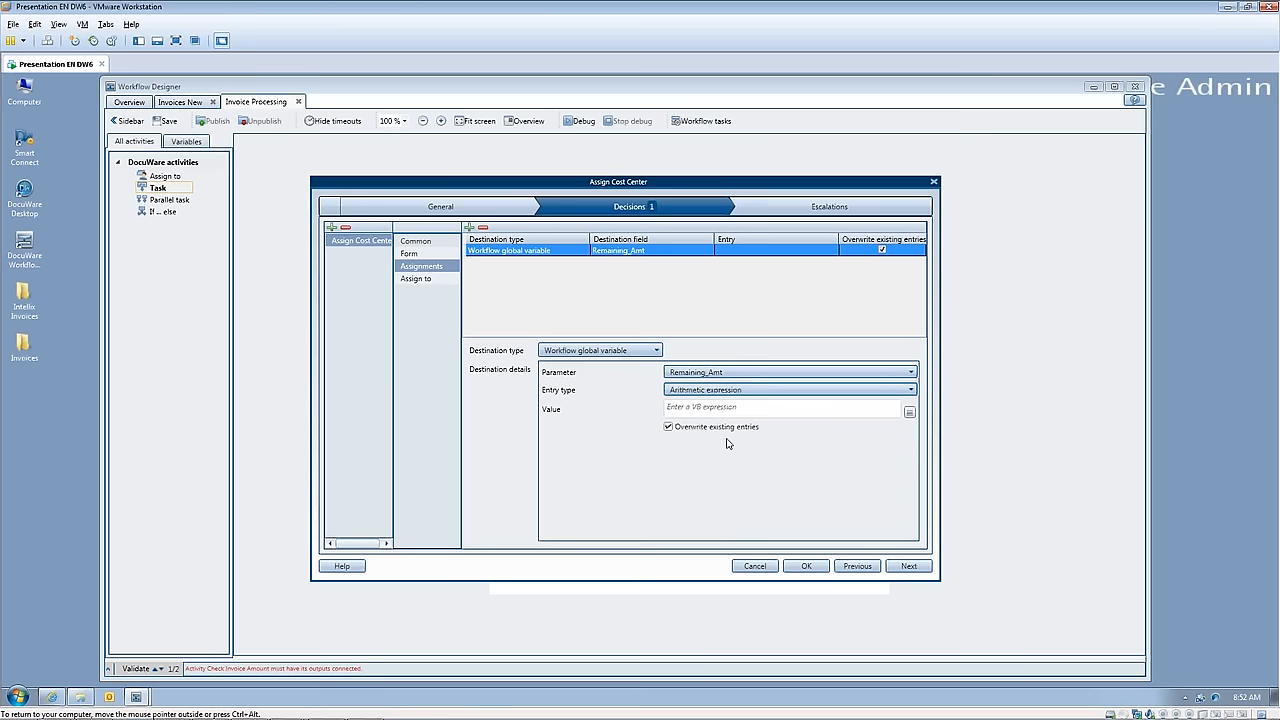
left_click(909, 414)
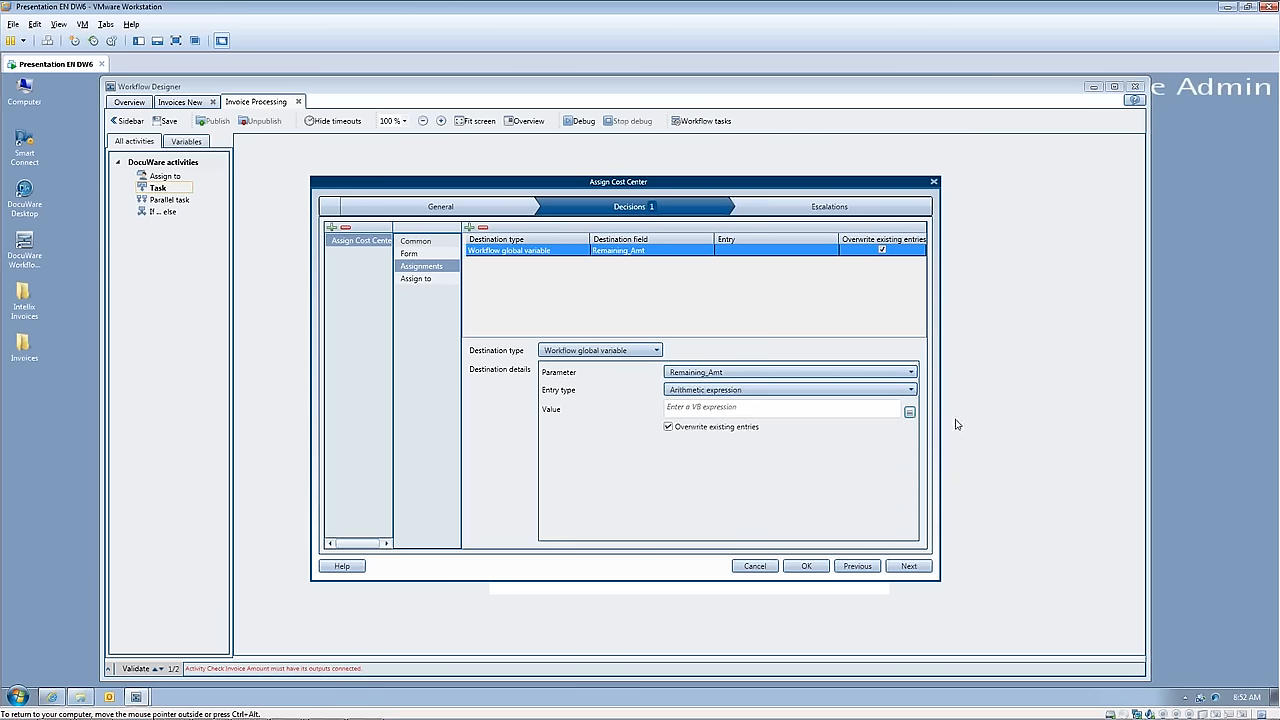
left_click(909, 413)
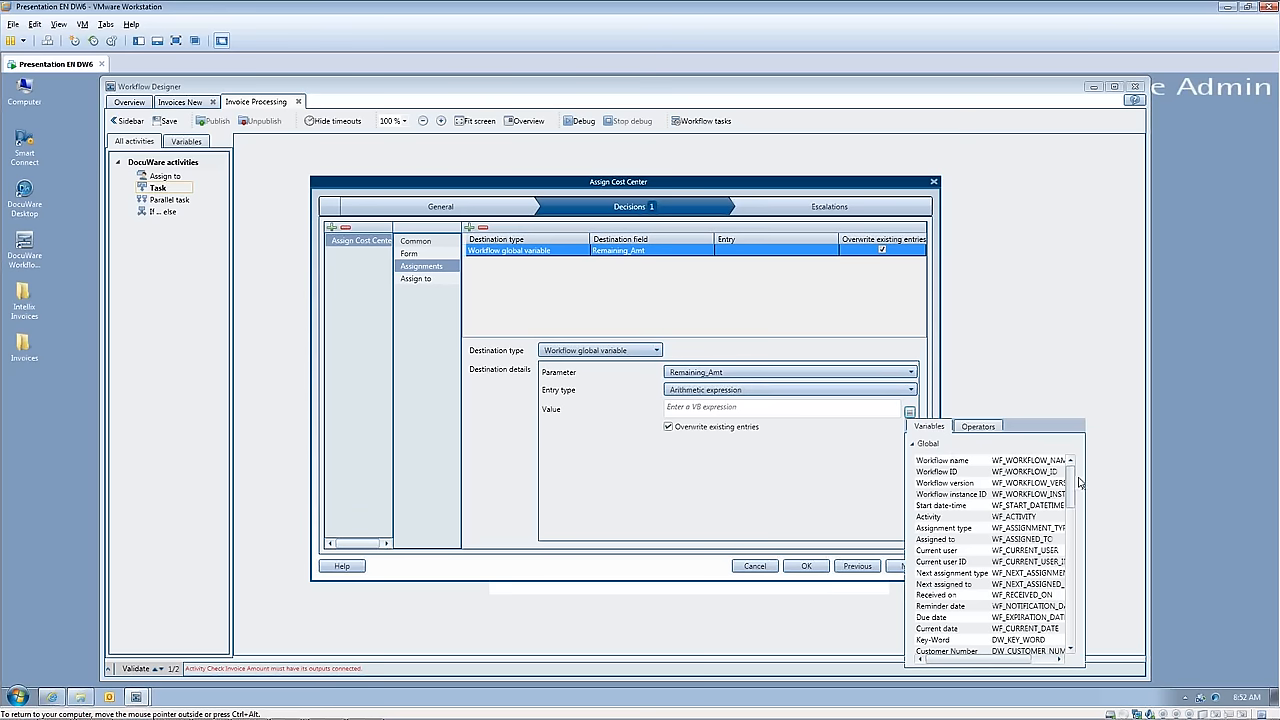
left_click_drag(1070, 476, 1078, 640)
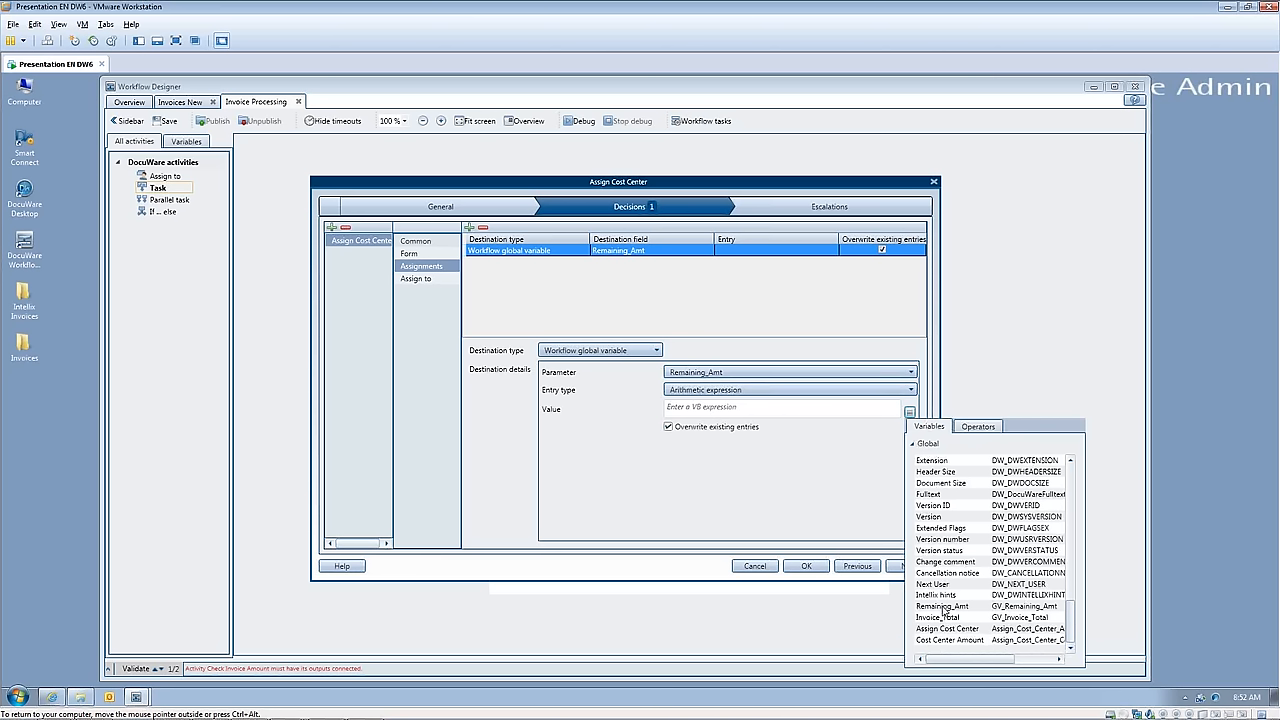
double_click(961, 608)
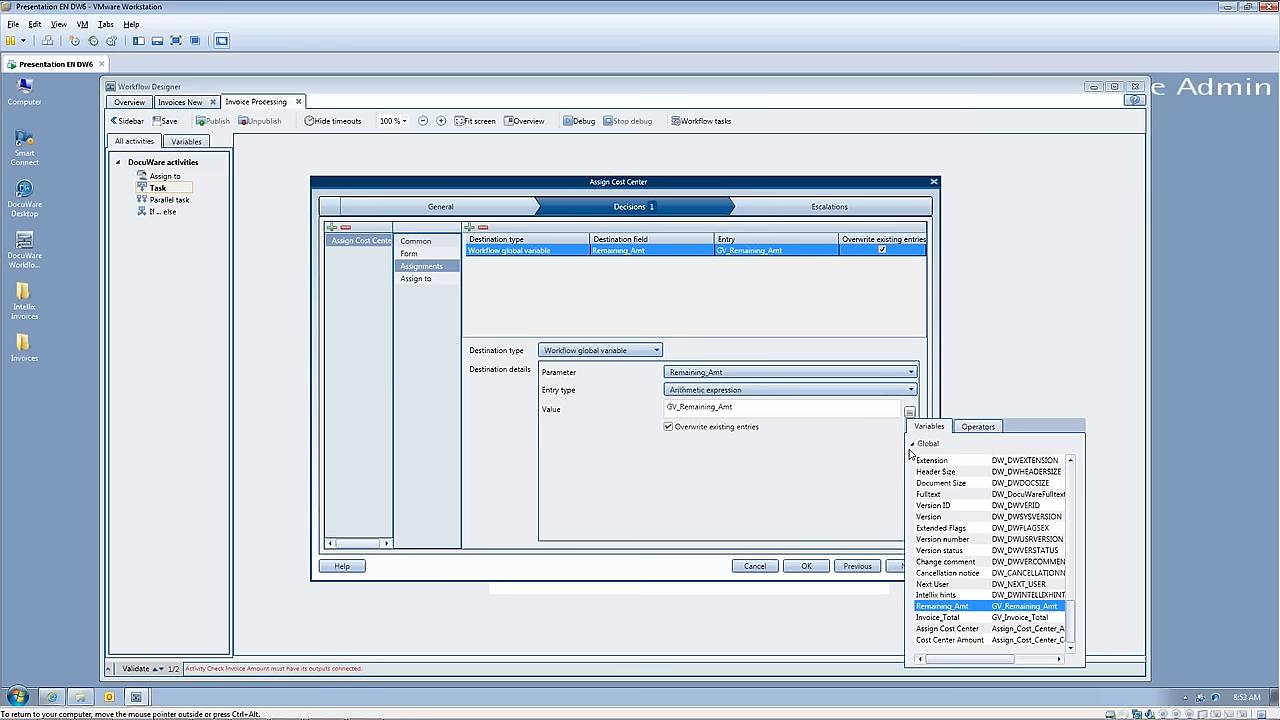
left_click(977, 428)
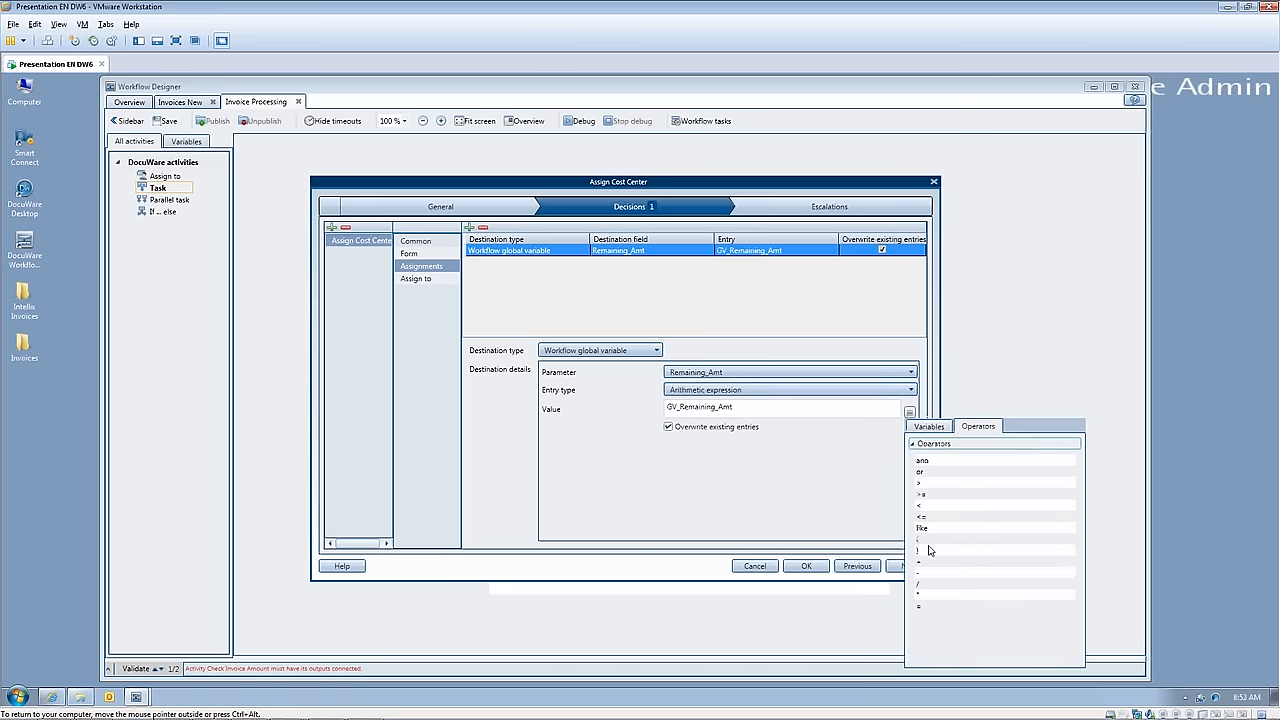
double_click(918, 574)
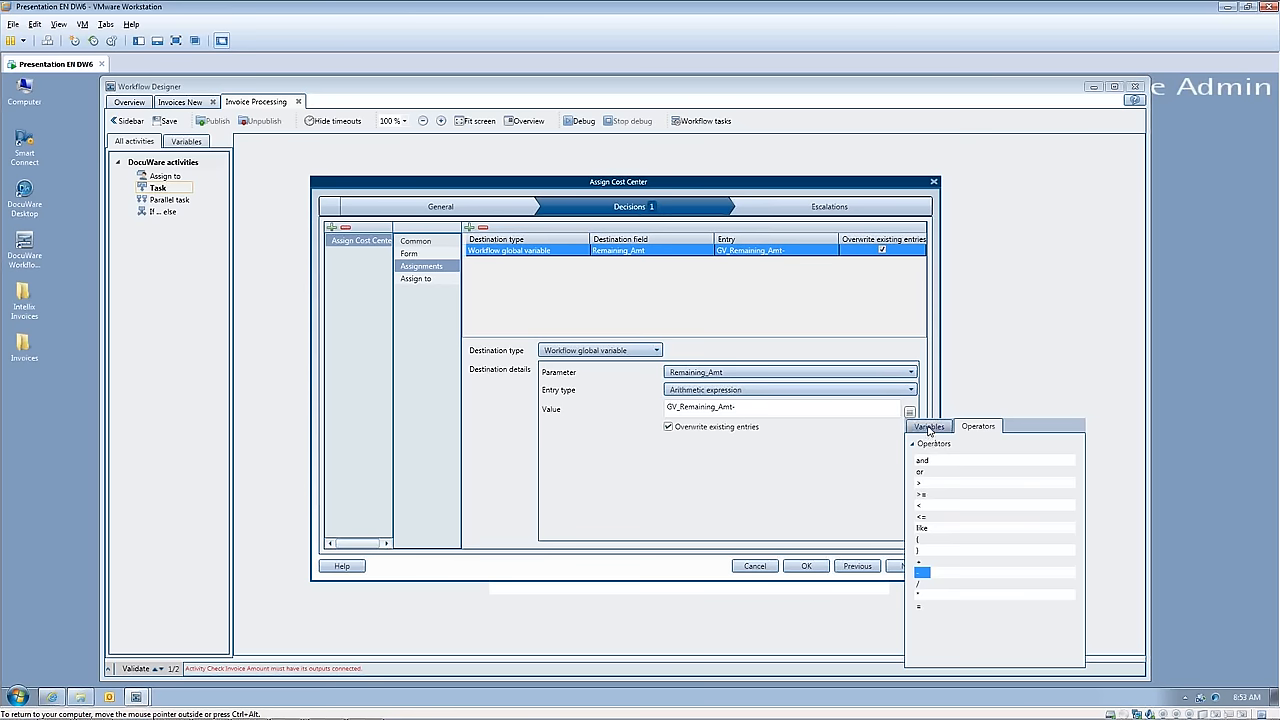
left_click(929, 427)
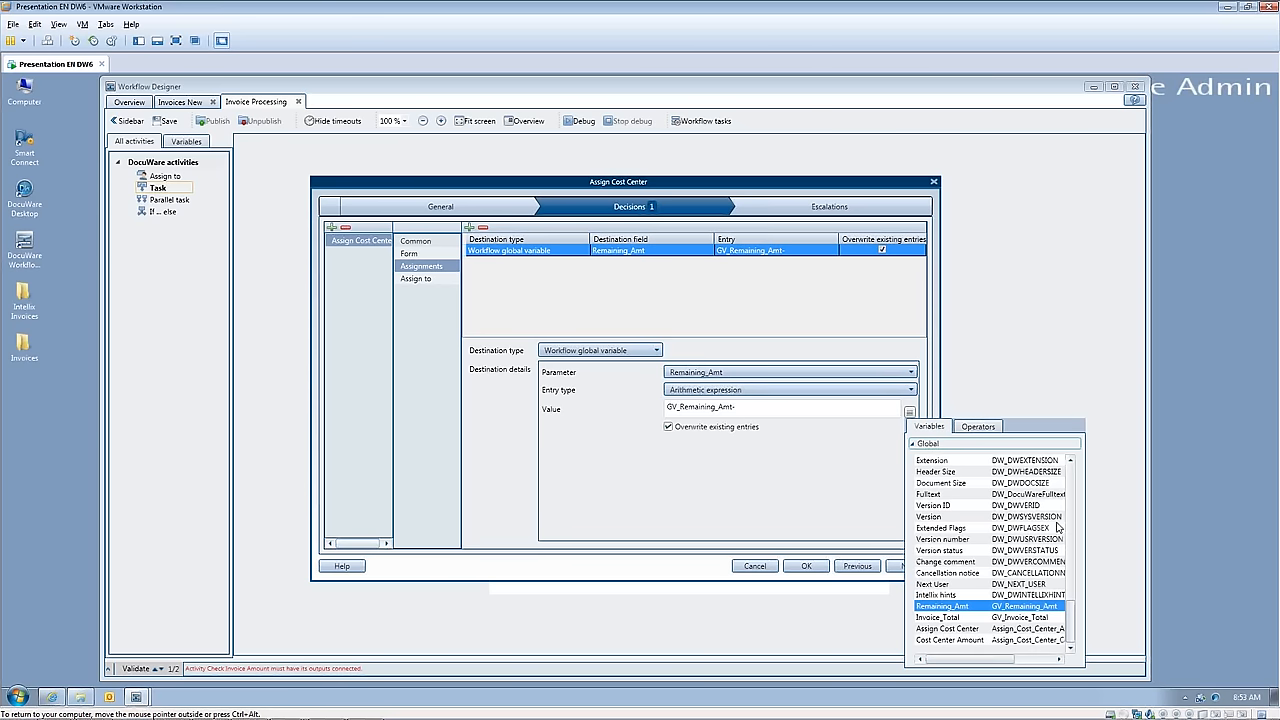
double_click(975, 642)
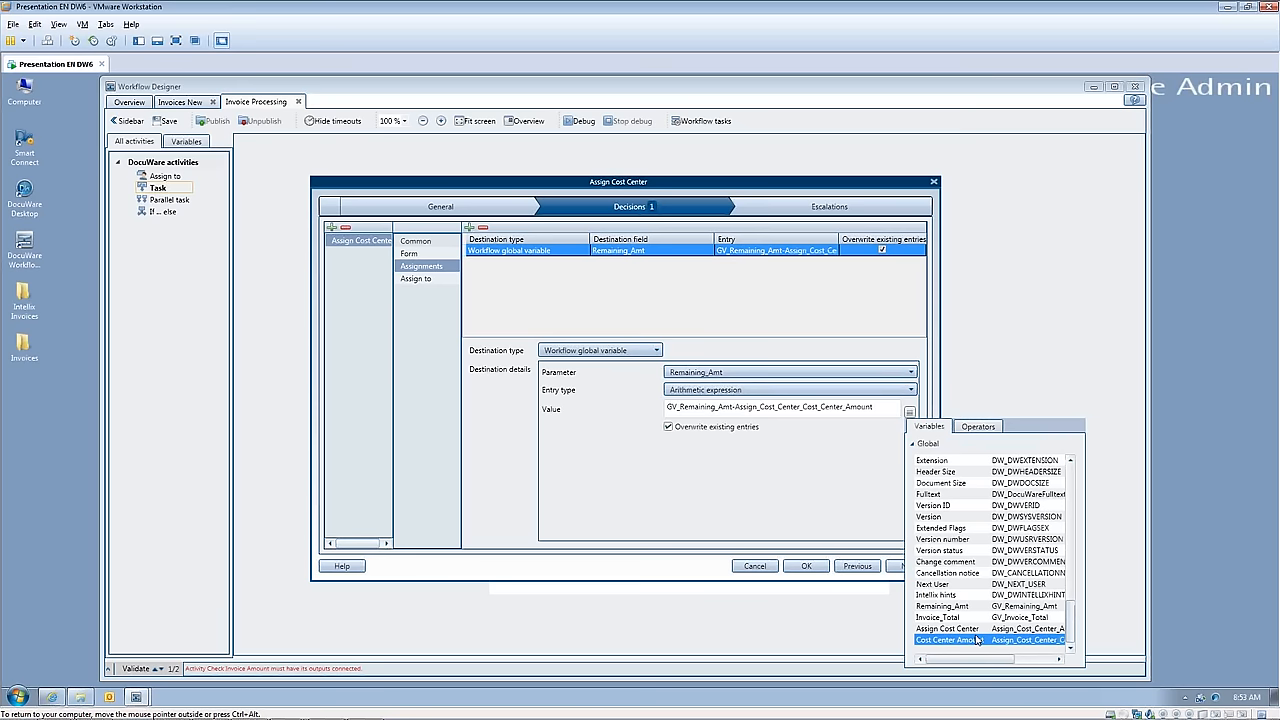
left_click(821, 509)
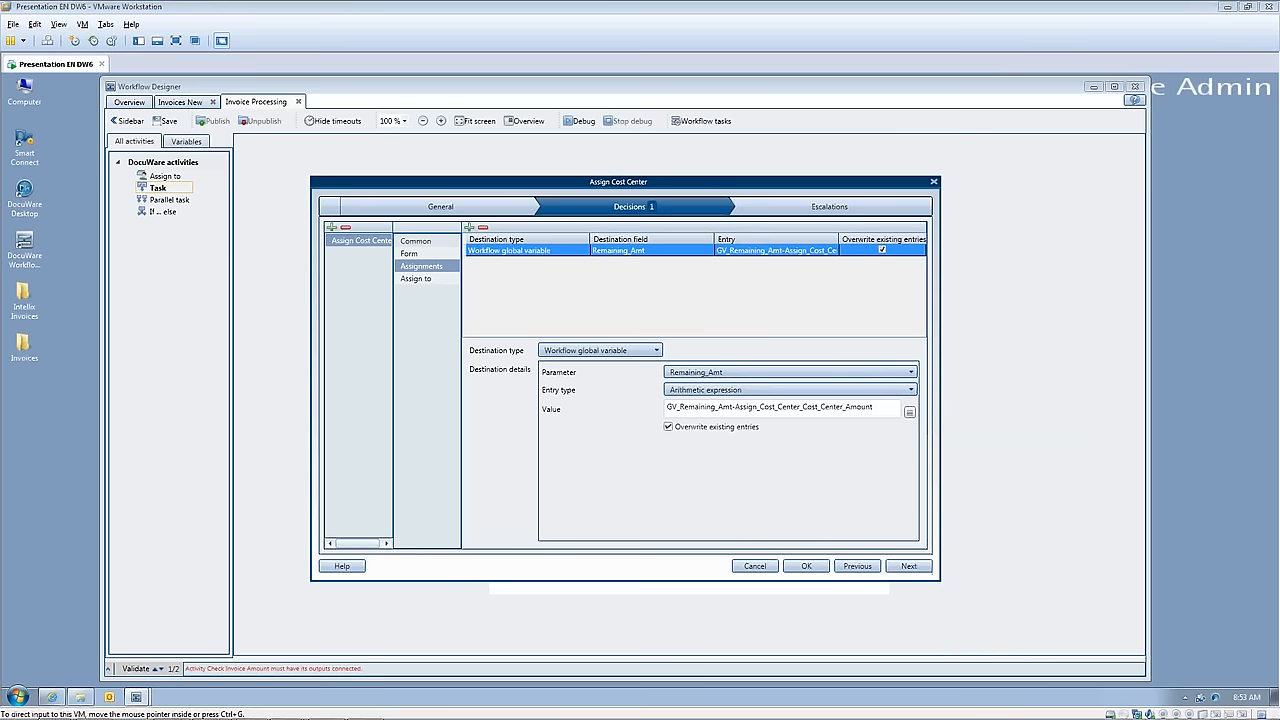
Step: Assign the decision directly to the admin user, accept the task settings, and connect Check Invoice Amount to Assign Cost Center in the flowchart
left_click(420, 285)
left_click(600, 326)
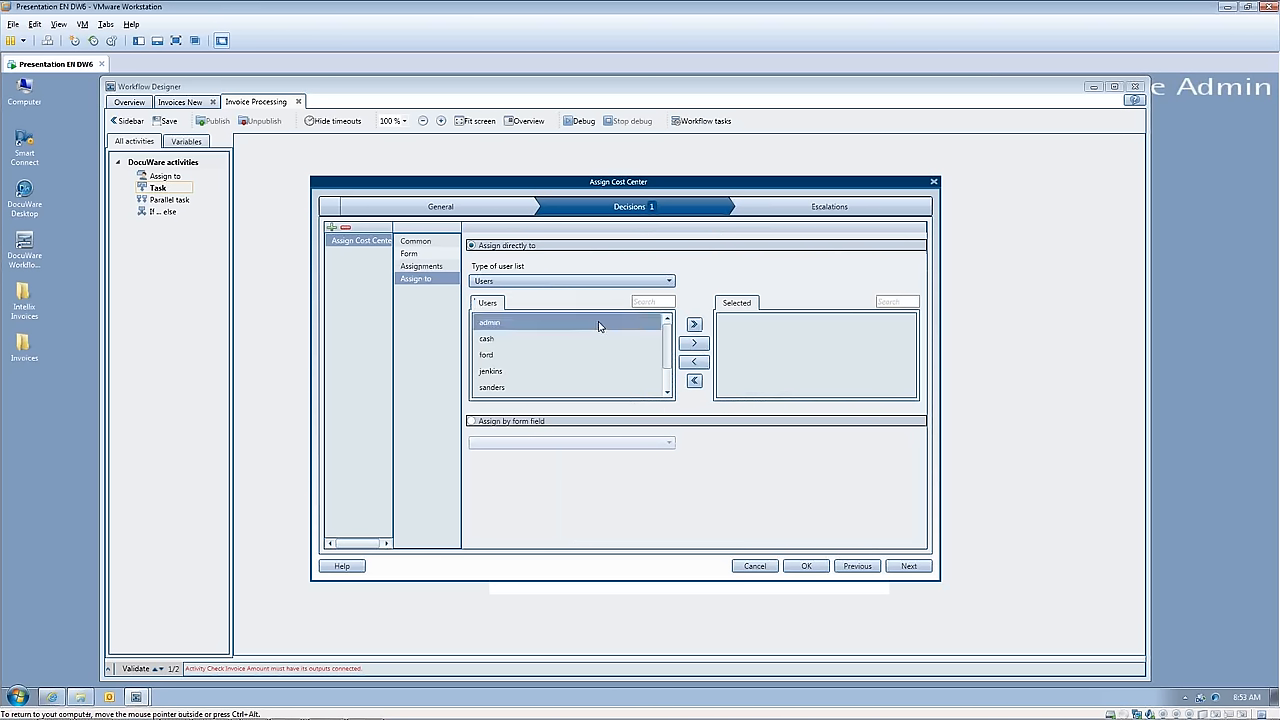
left_click(694, 343)
left_click(805, 566)
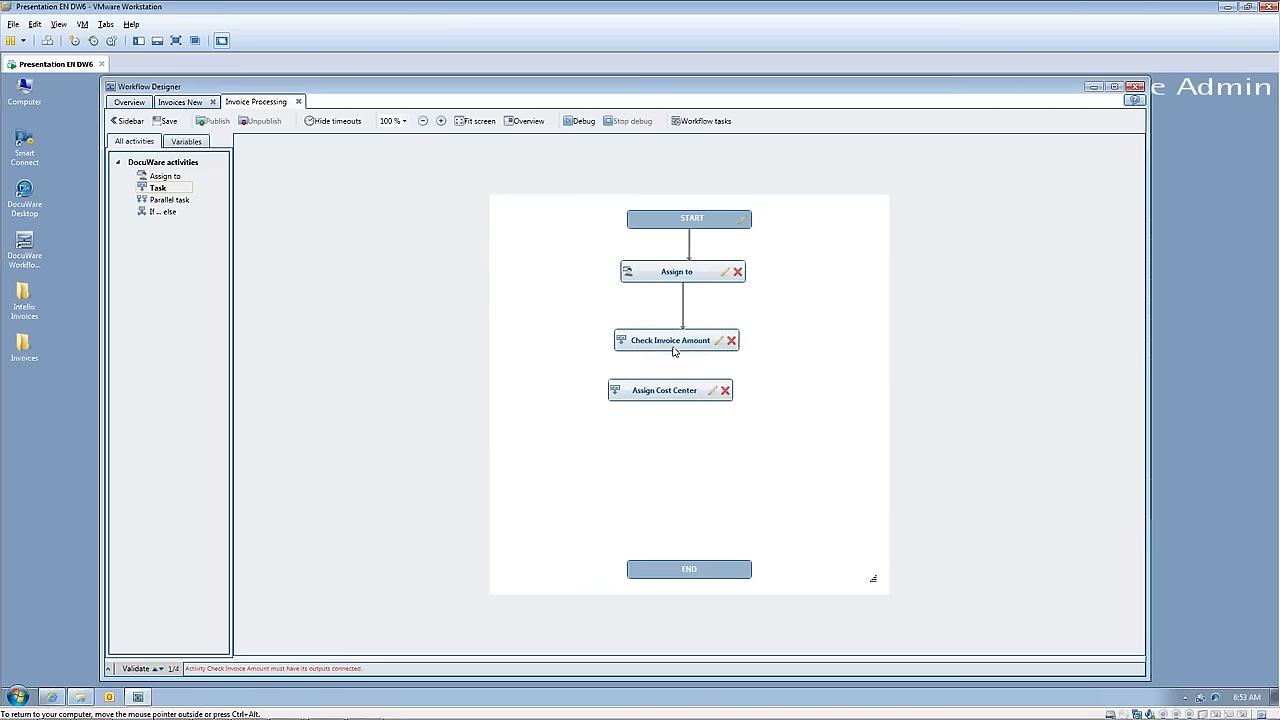
left_click_drag(679, 357, 677, 388)
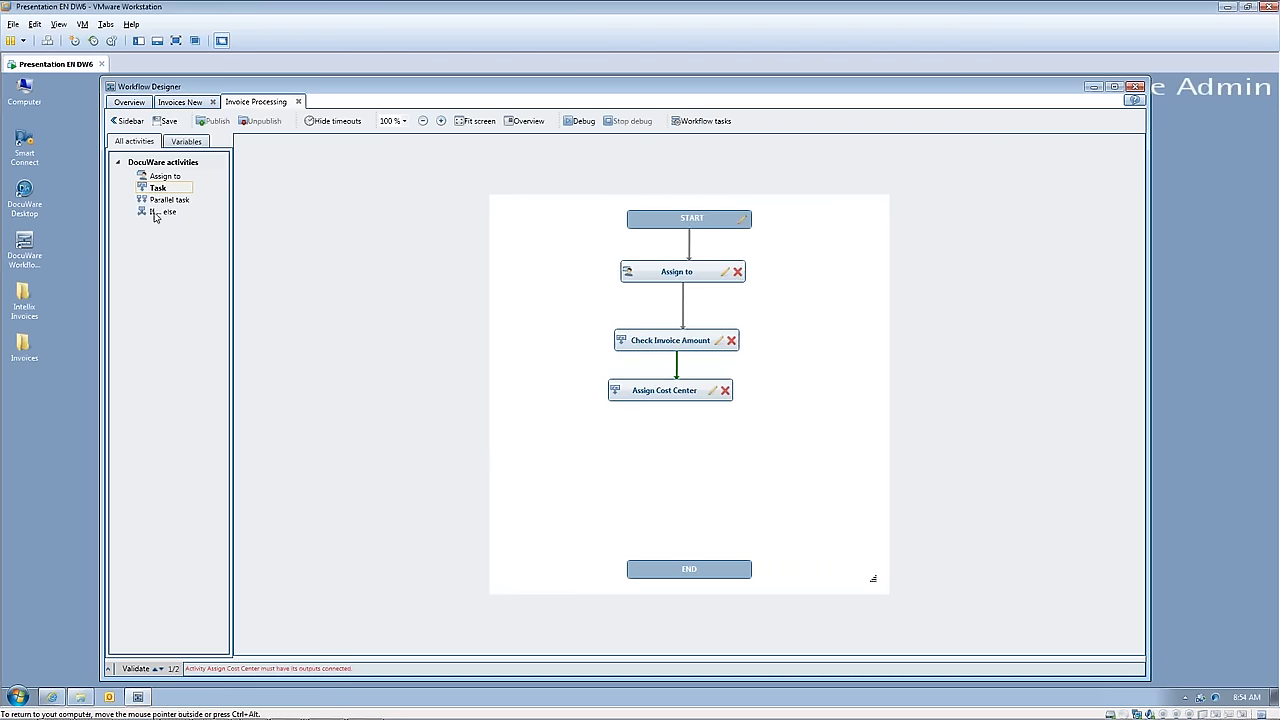
Step: Add an If ... else activity below Assign Cost Center in the flowchart and name it "Remaining < Total"
left_click_drag(157, 214, 680, 457)
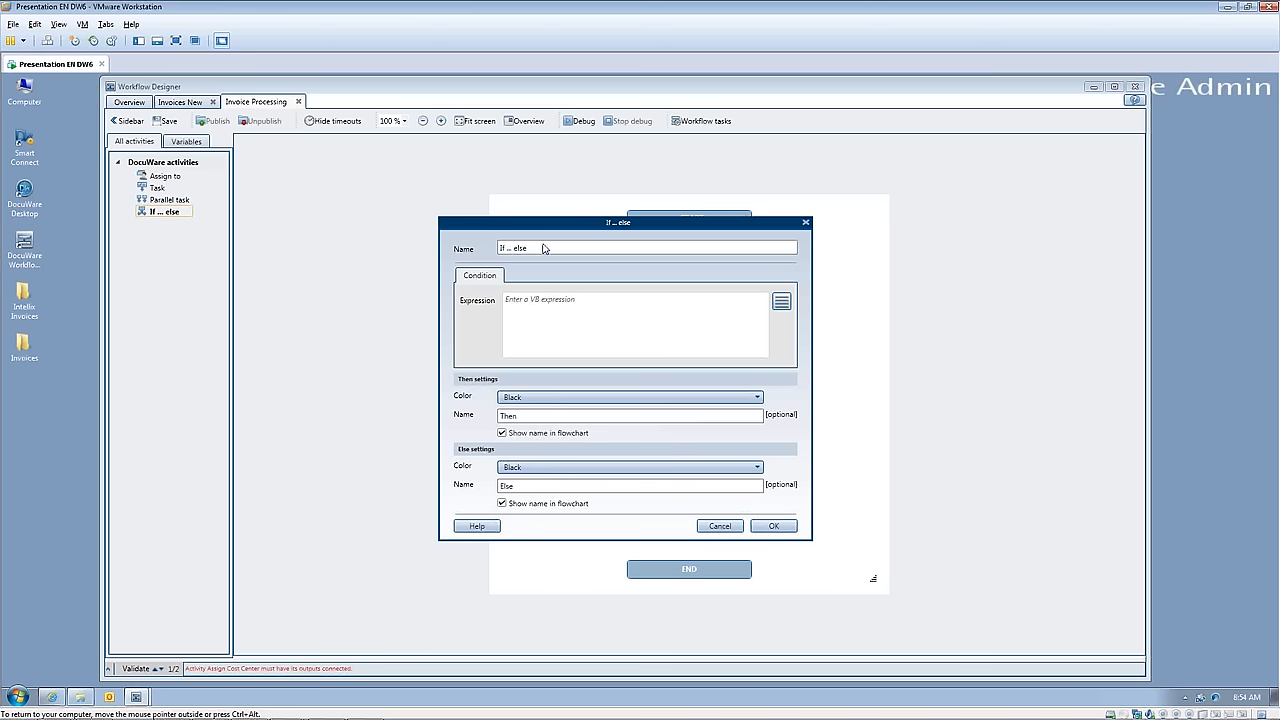
left_click_drag(545, 249, 487, 248)
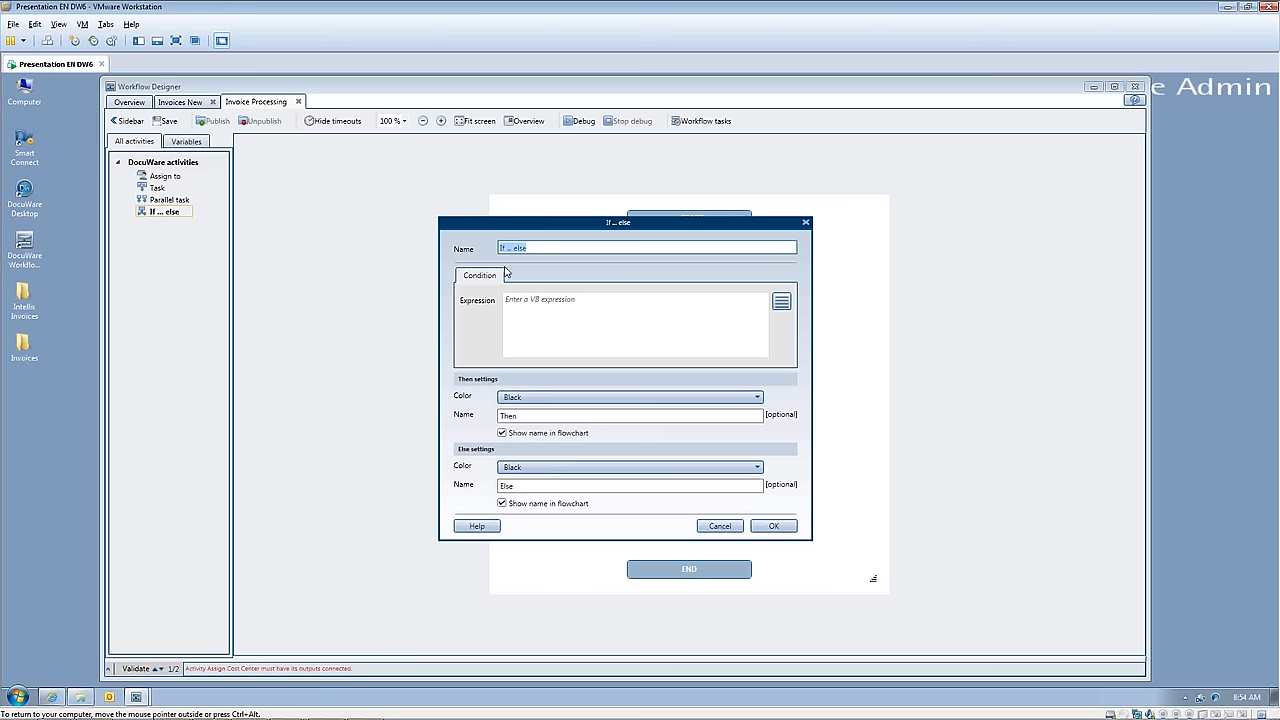
type("Remaining < Total")
Step: Build the condition expression GV_Remaining_Amt <= 0 for the If ... else activity
left_click(547, 307)
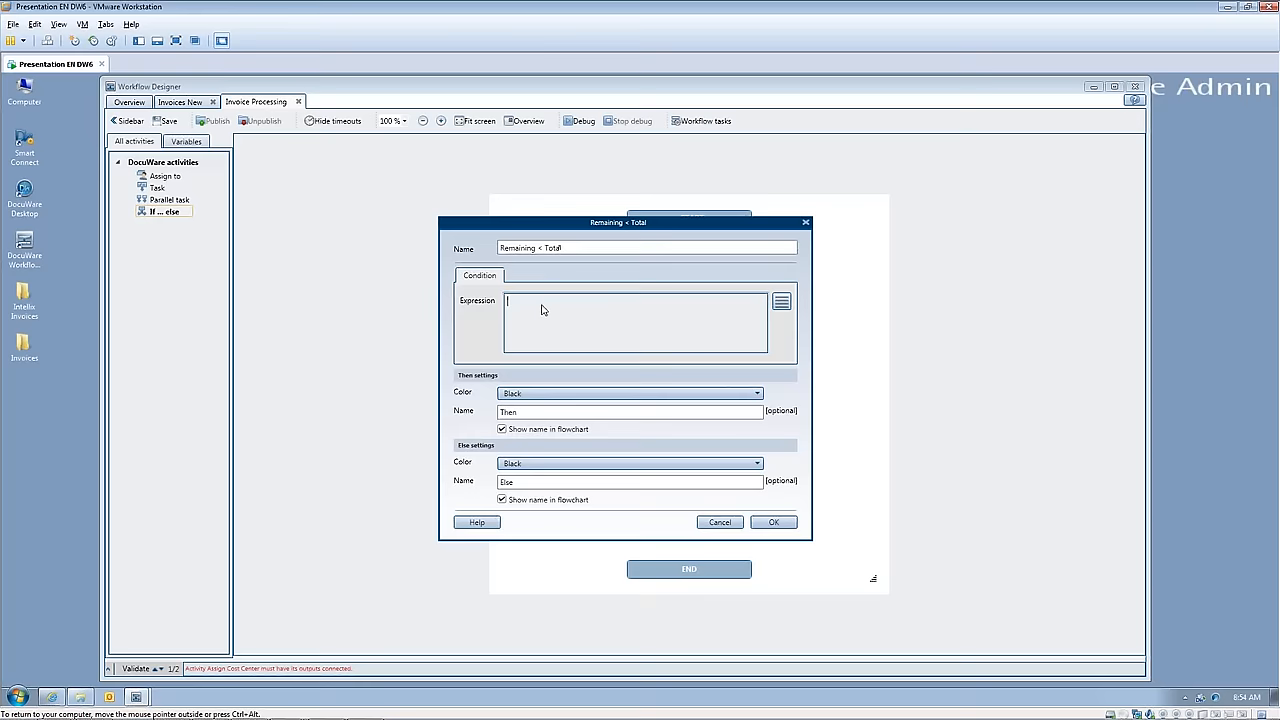
left_click(780, 302)
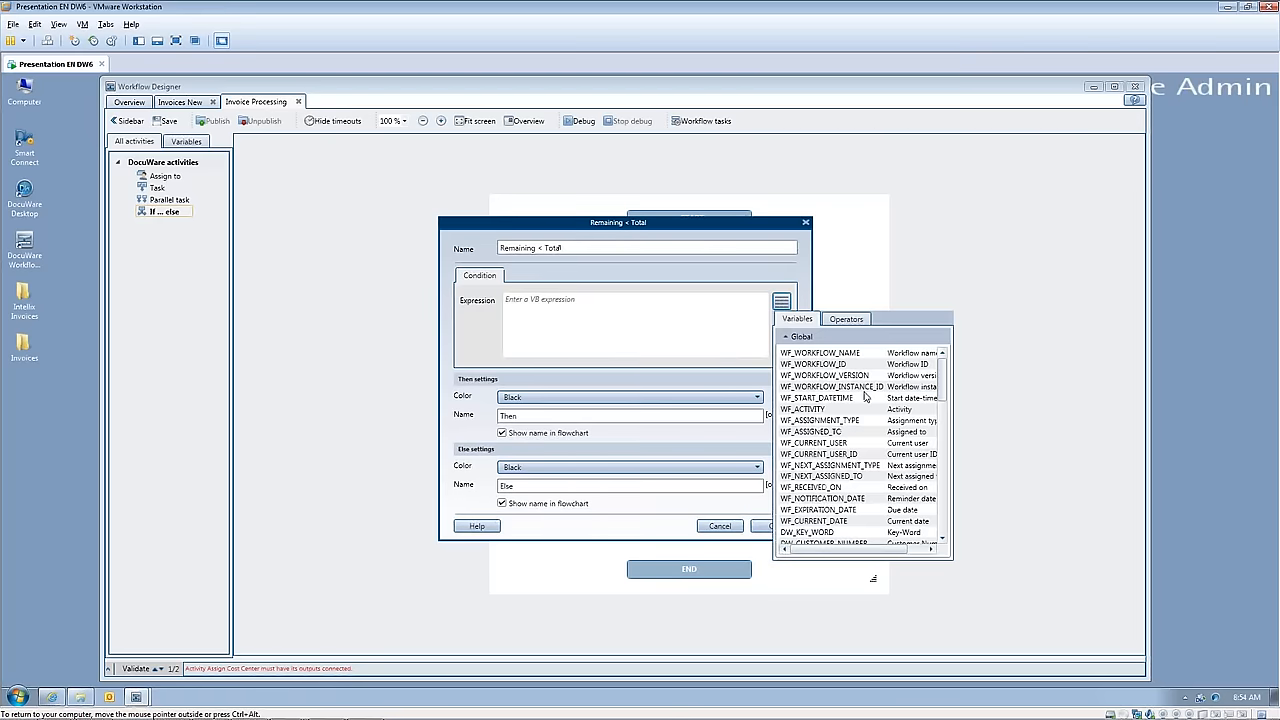
left_click_drag(944, 408, 958, 540)
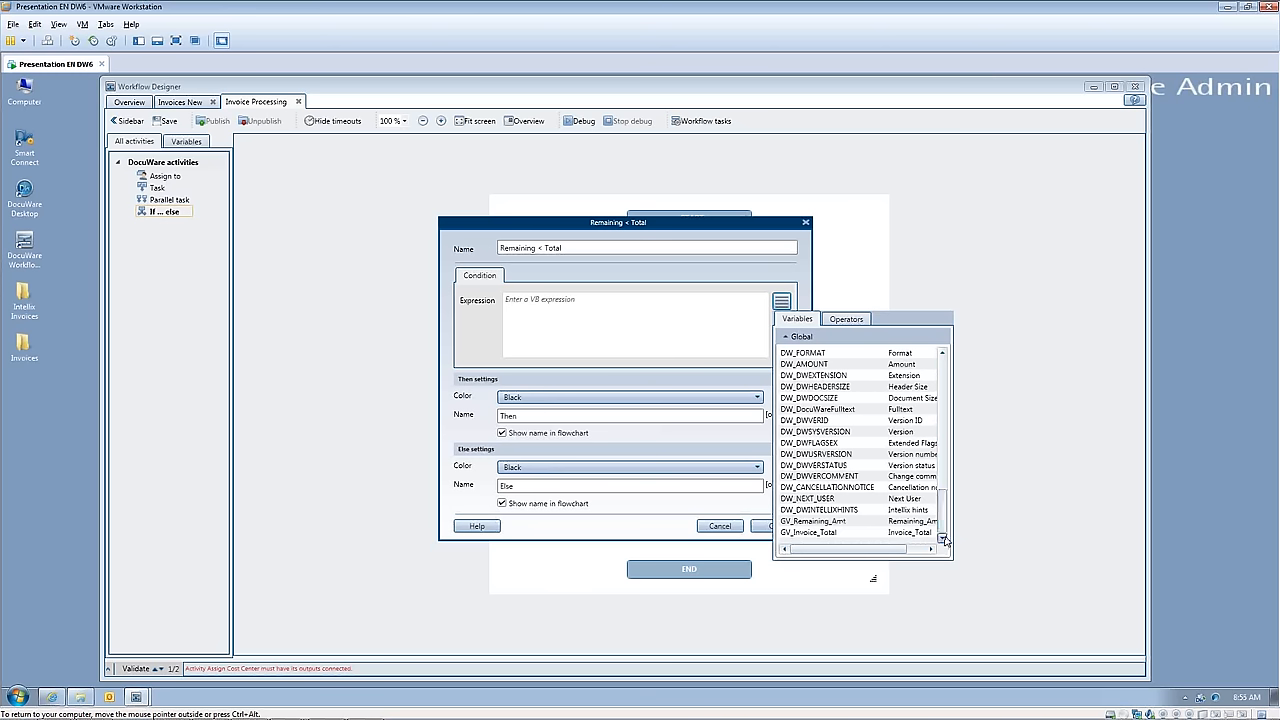
double_click(829, 521)
left_click(829, 522)
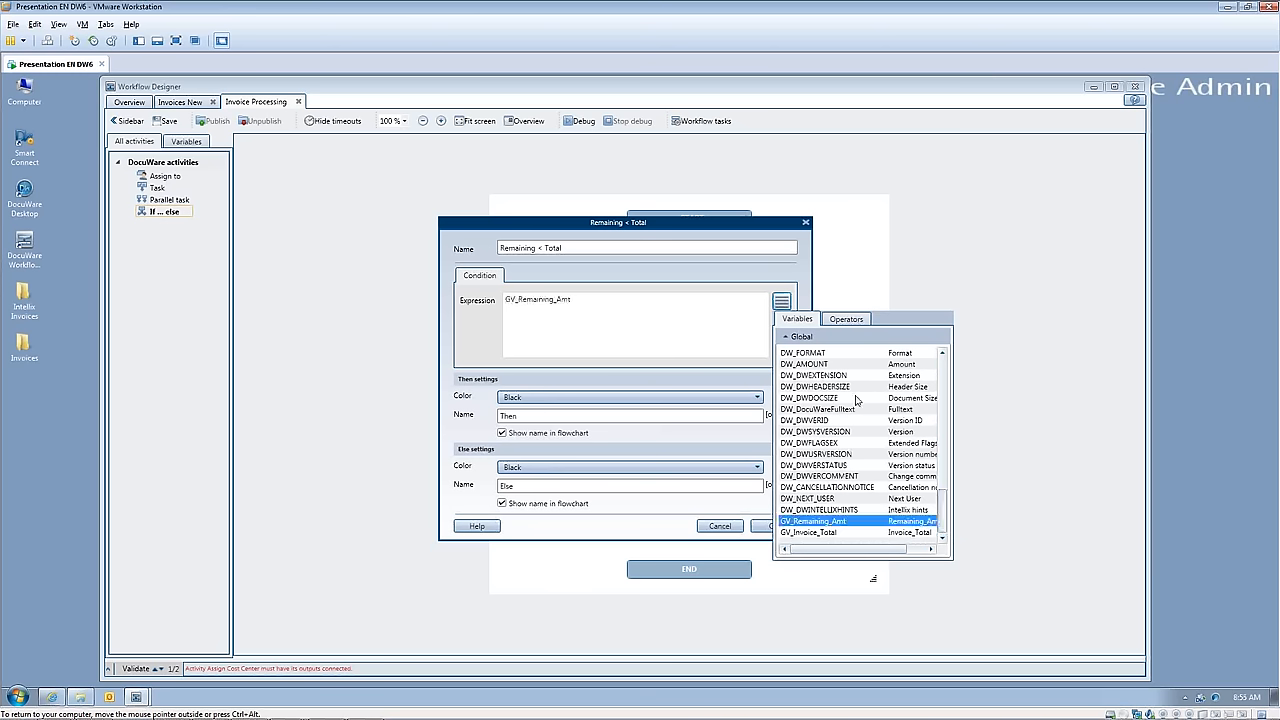
left_click(845, 320)
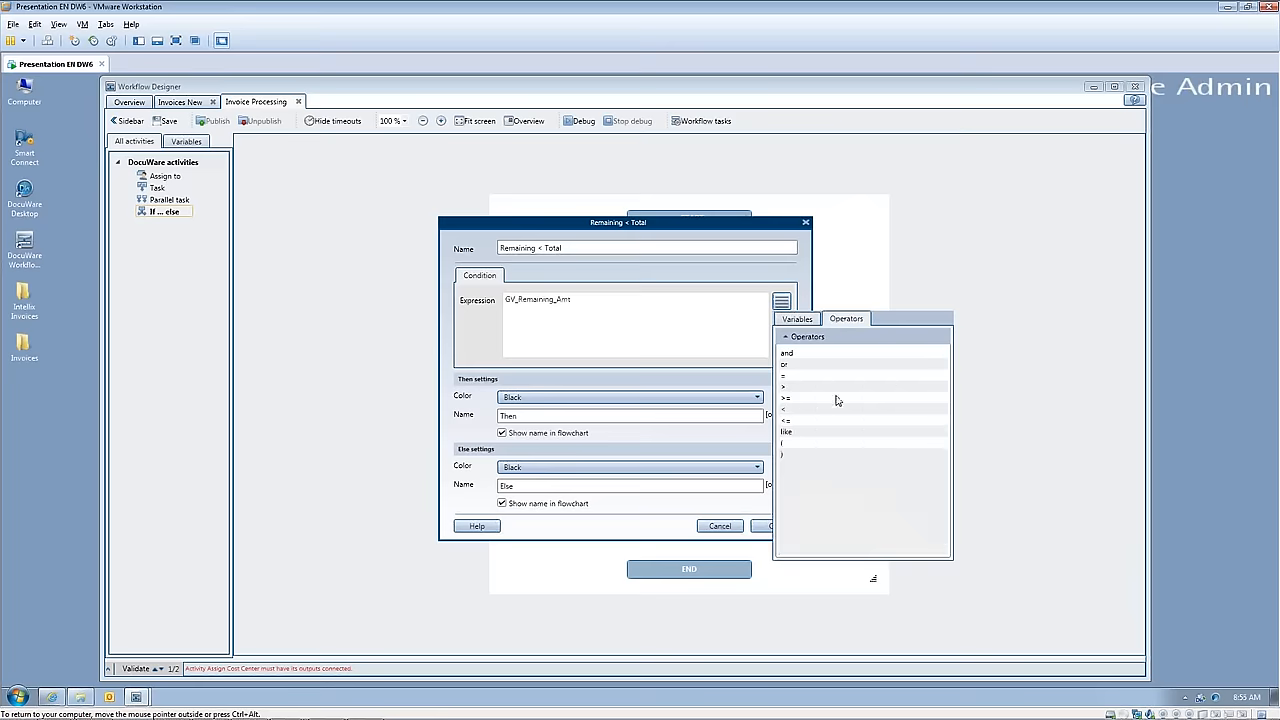
double_click(787, 422)
left_click(601, 306)
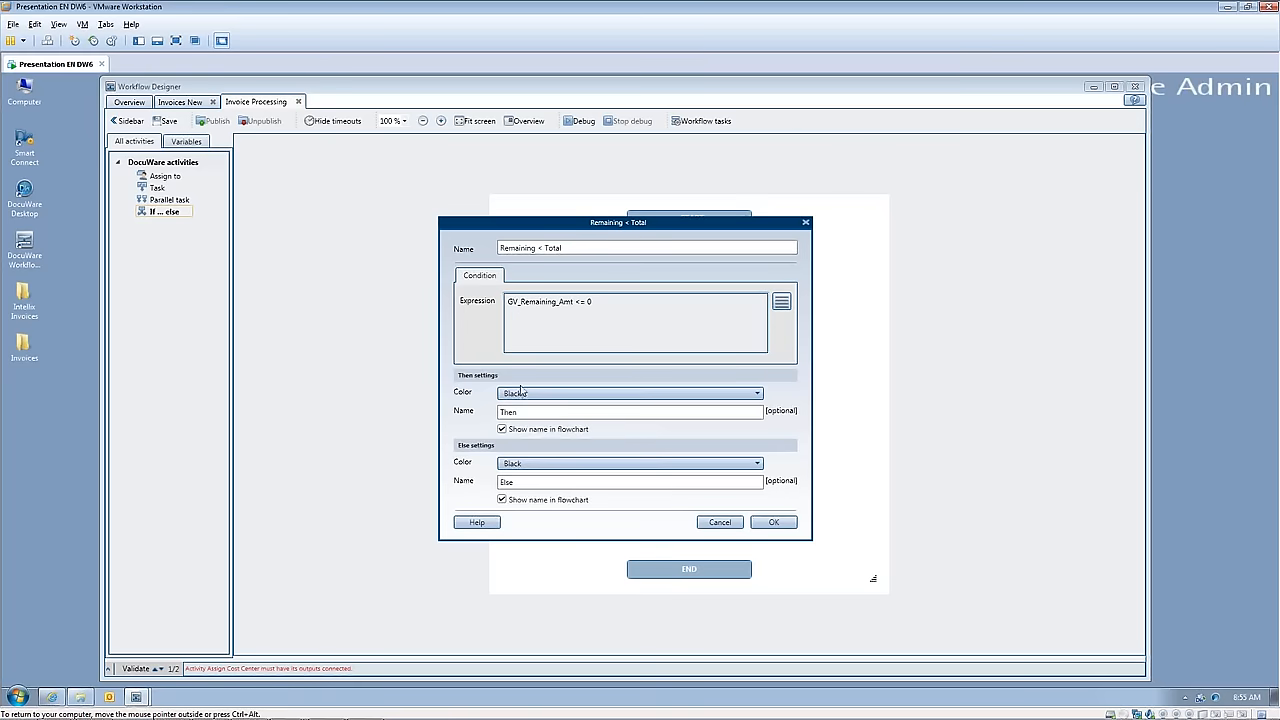
Step: Set the Then branch of the If ... else activity to Blue and name it "Pay"
left_click(759, 394)
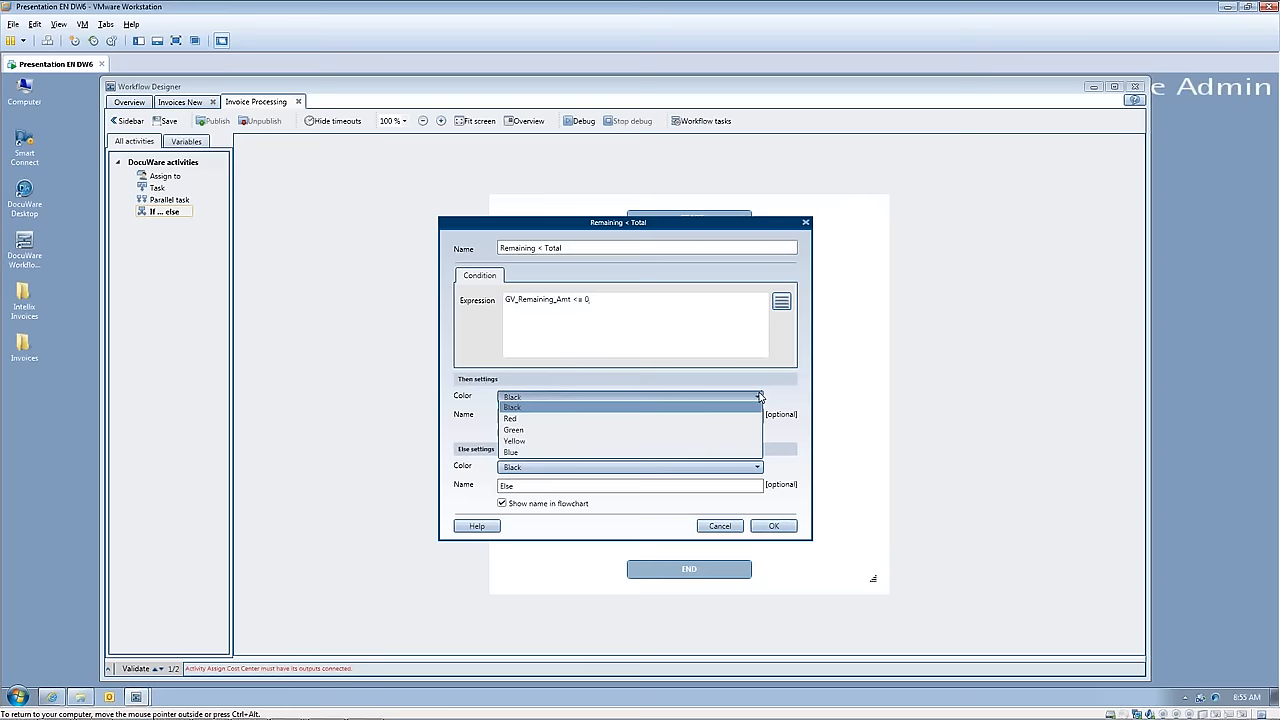
left_click(542, 454)
left_click(525, 420)
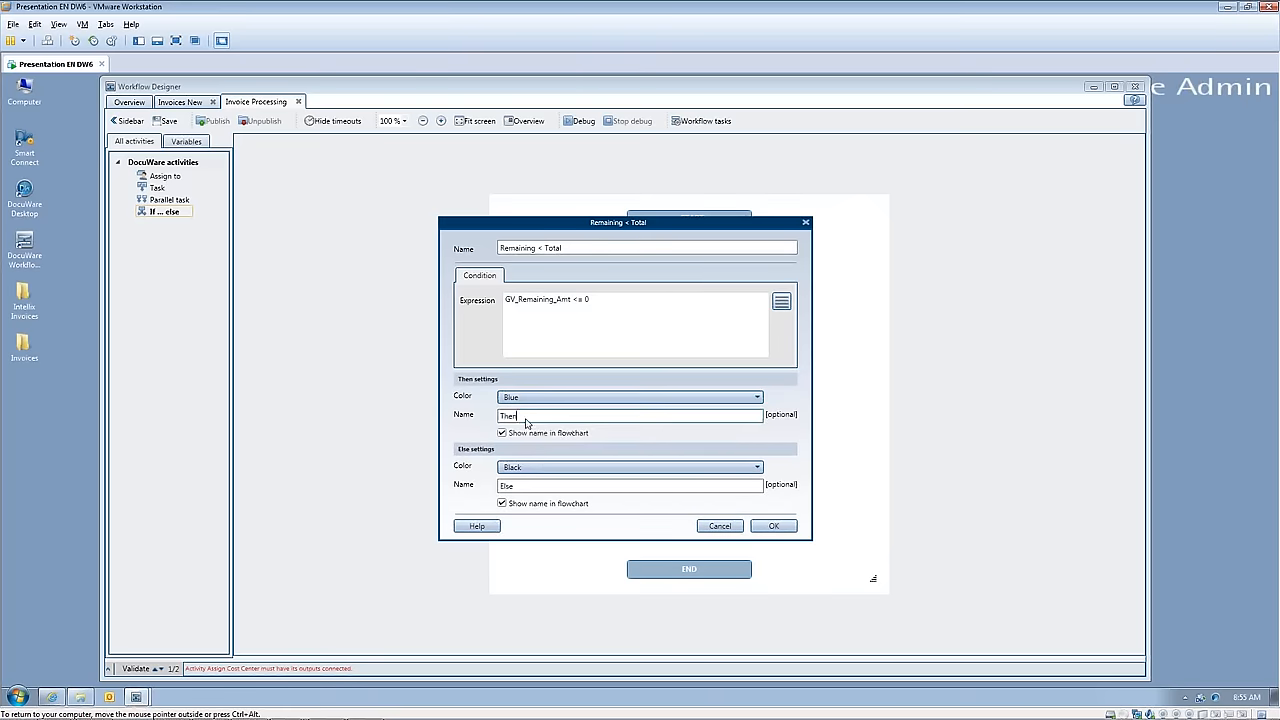
left_click_drag(525, 420, 483, 420)
type("Pay")
Step: Set the Else branch to Yellow, name it "AssignCC", and accept the If ... else settings
left_click(700, 467)
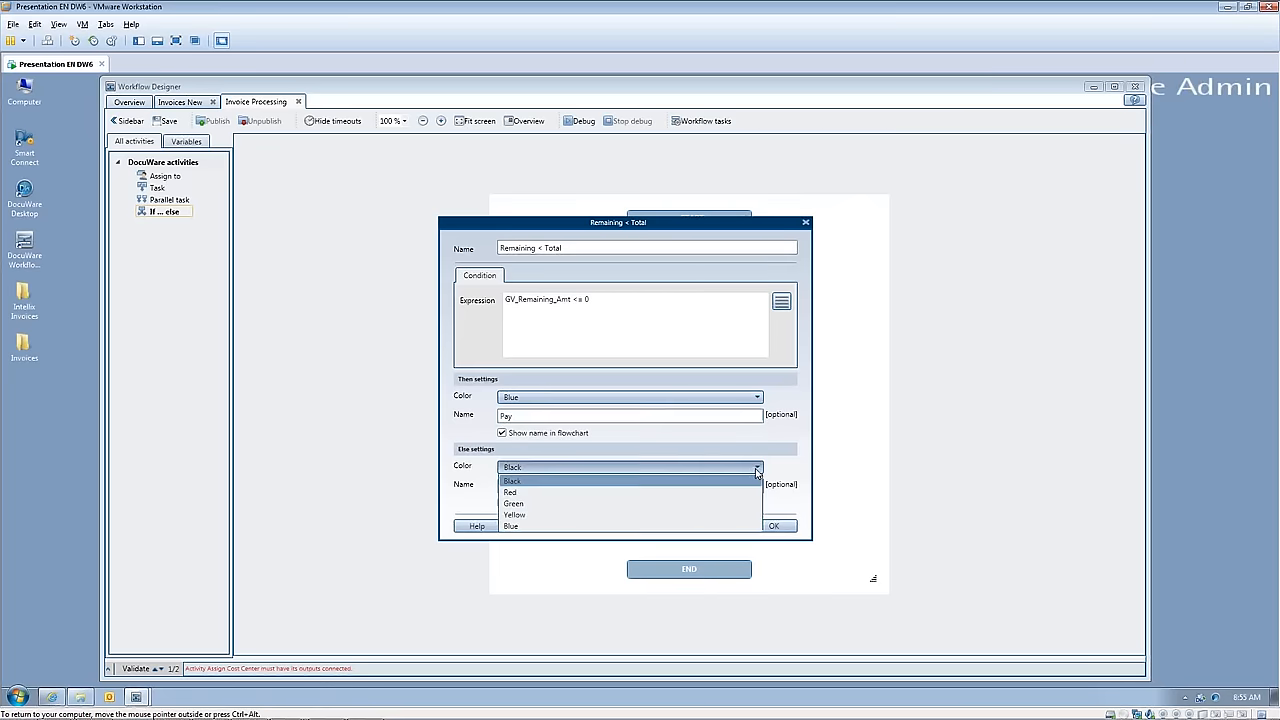
left_click(558, 514)
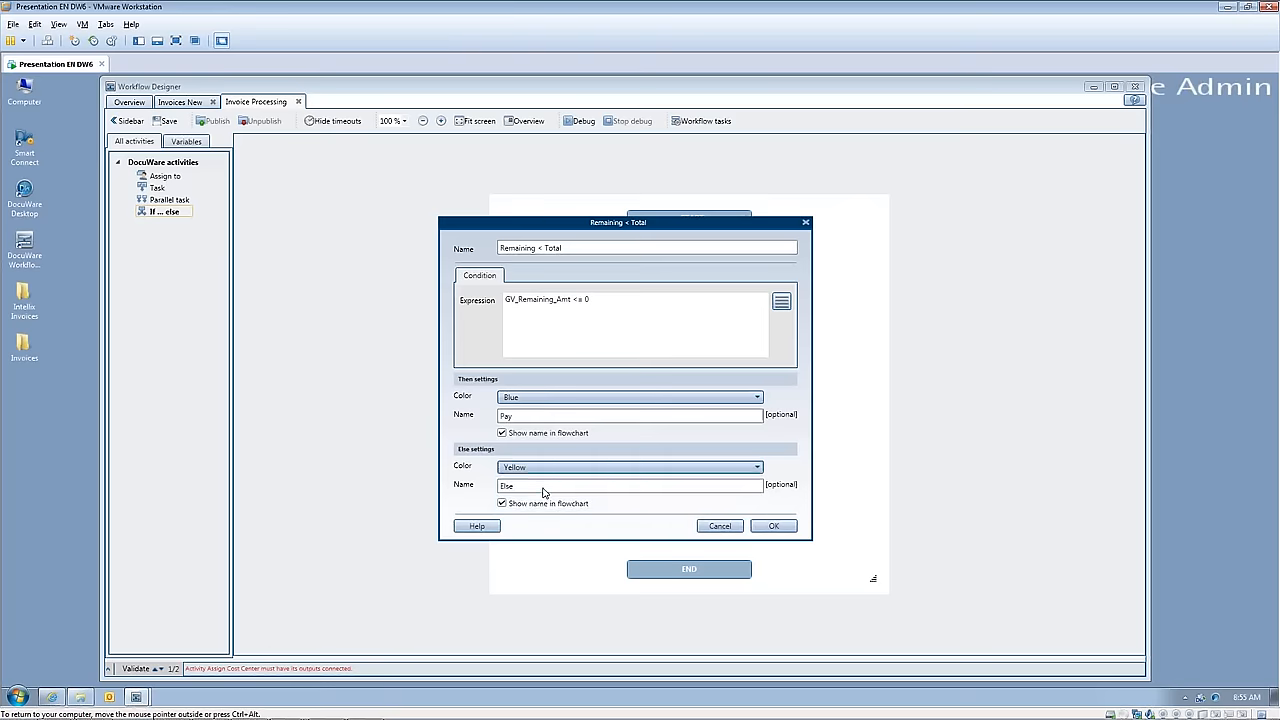
double_click(506, 487)
type("Al")
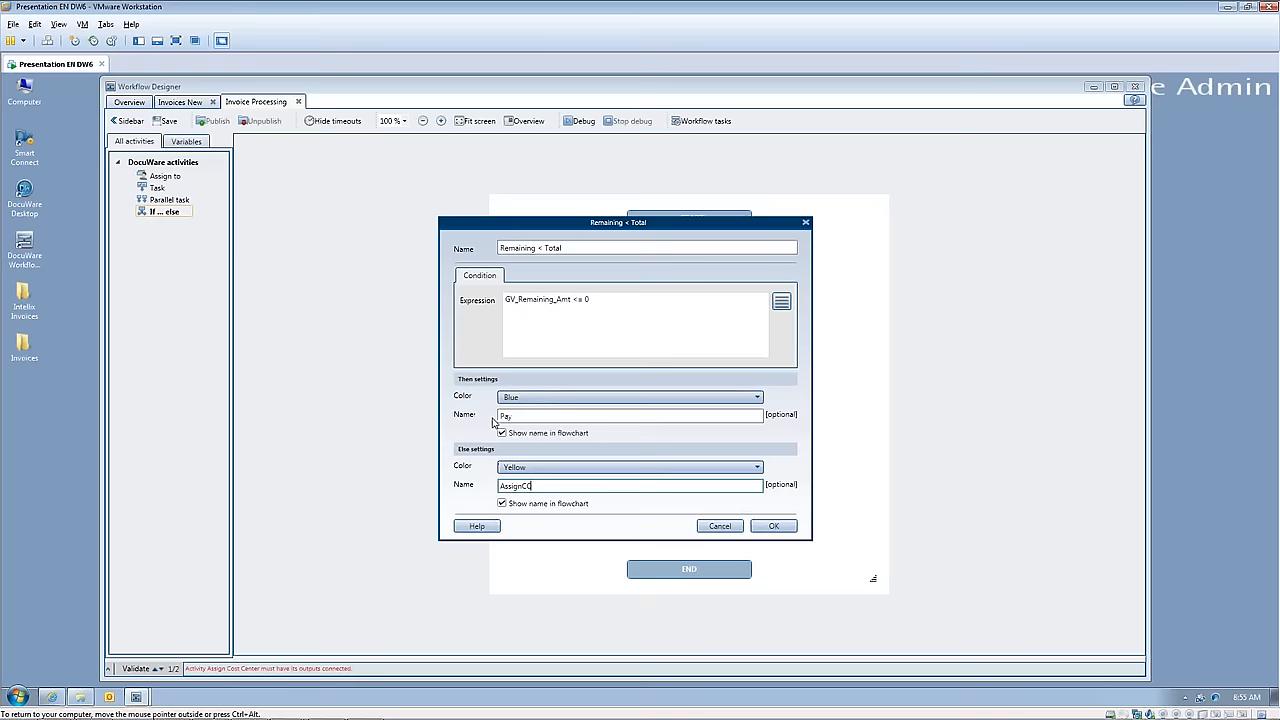
left_click(789, 530)
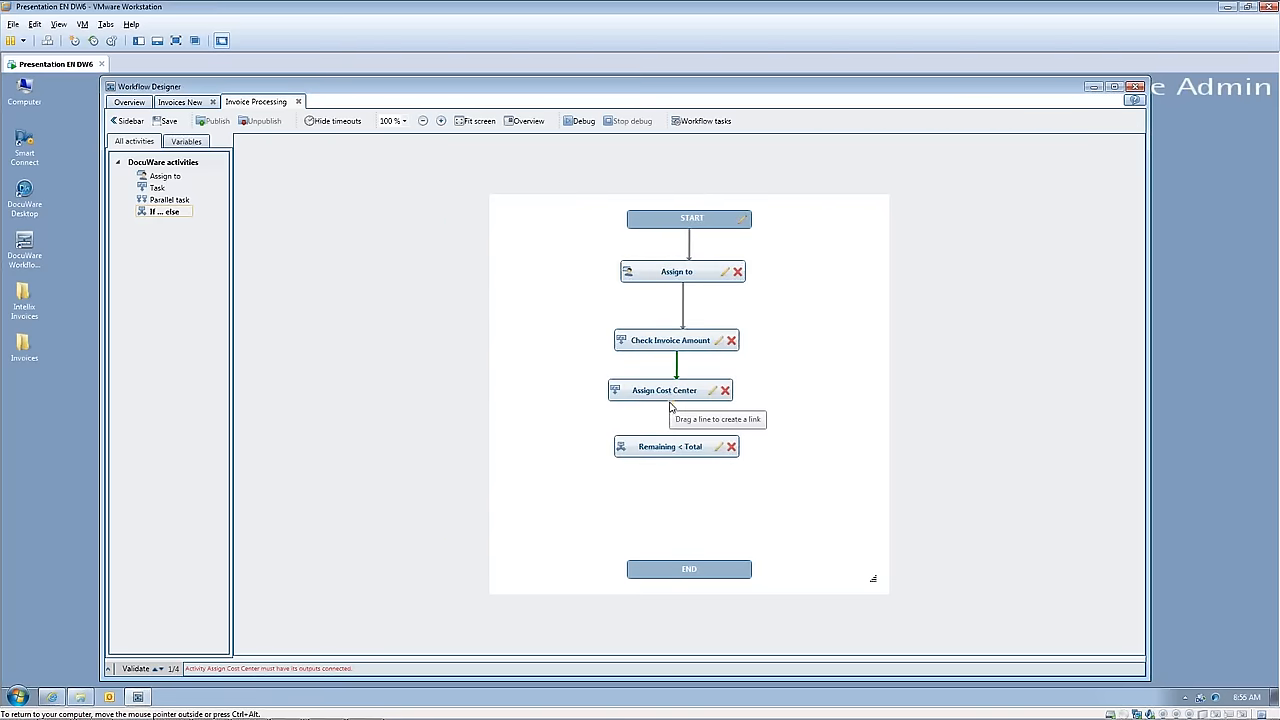
Step: Connect Assign Cost Center to Remaining < Total, and link the AssignCC path back to Assign Cost Center
left_click_drag(671, 408, 675, 446)
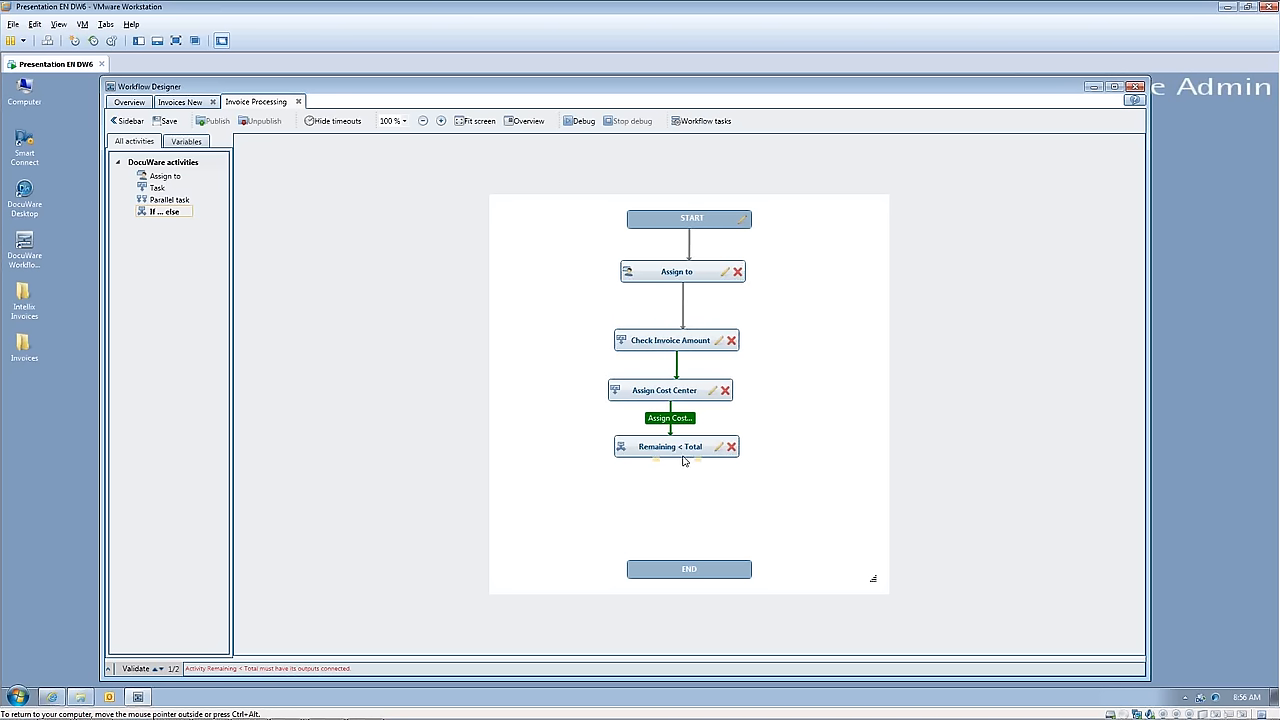
left_click_drag(697, 460, 729, 390)
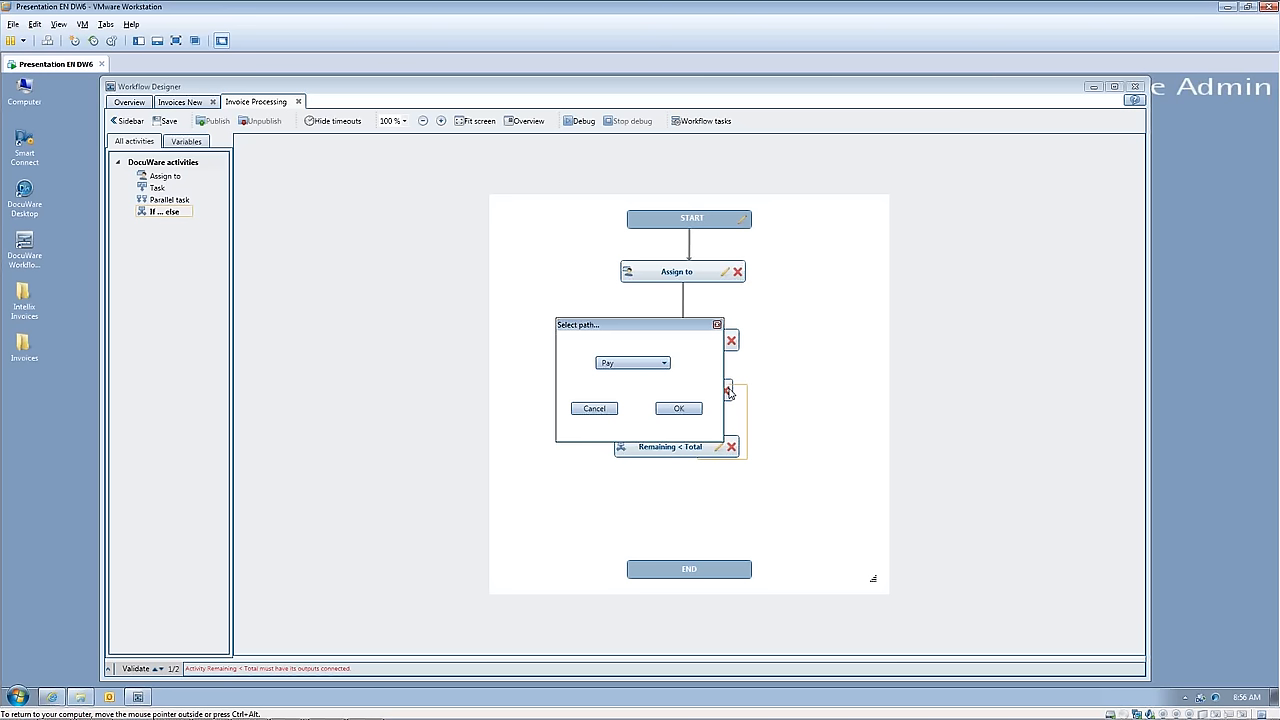
left_click(665, 366)
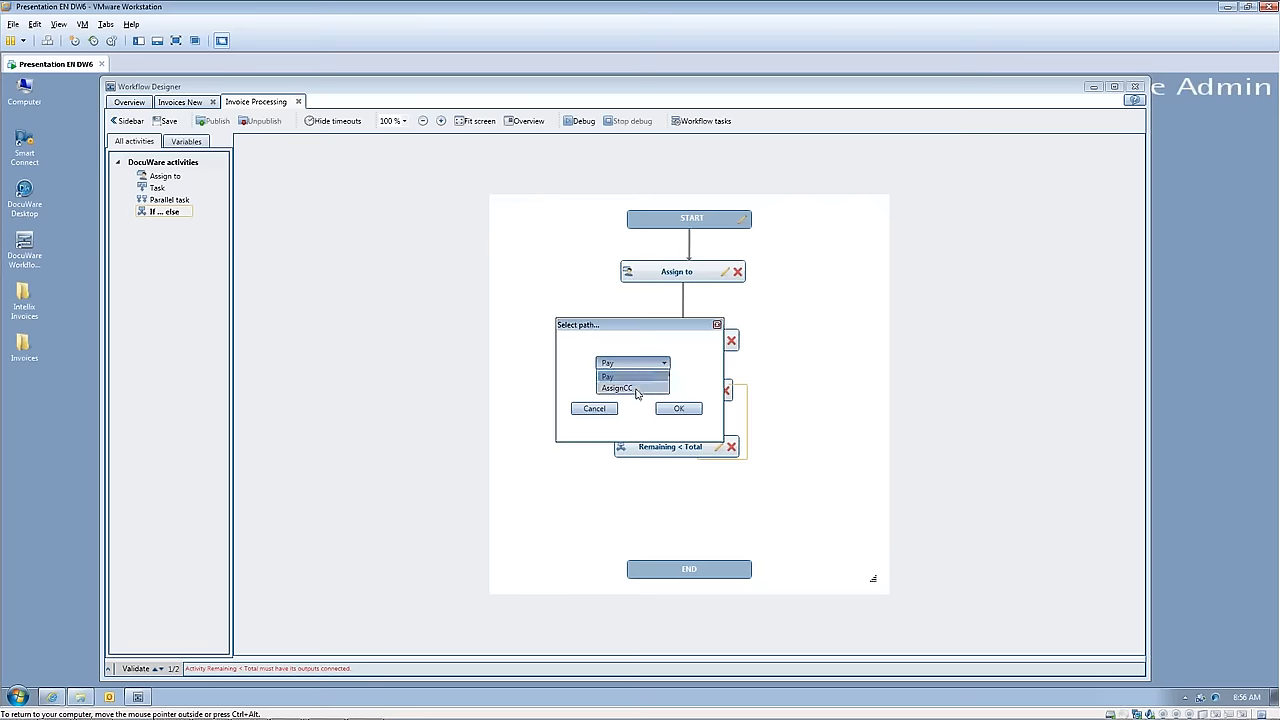
left_click(636, 390)
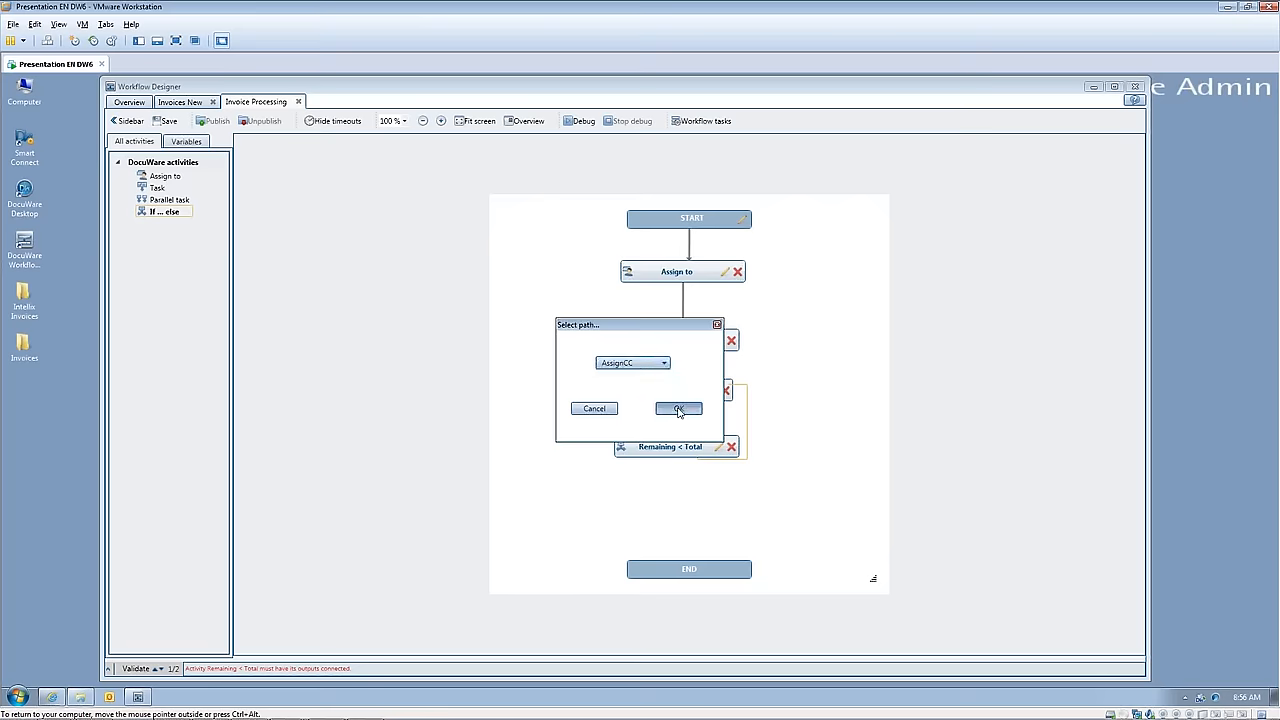
left_click(678, 409)
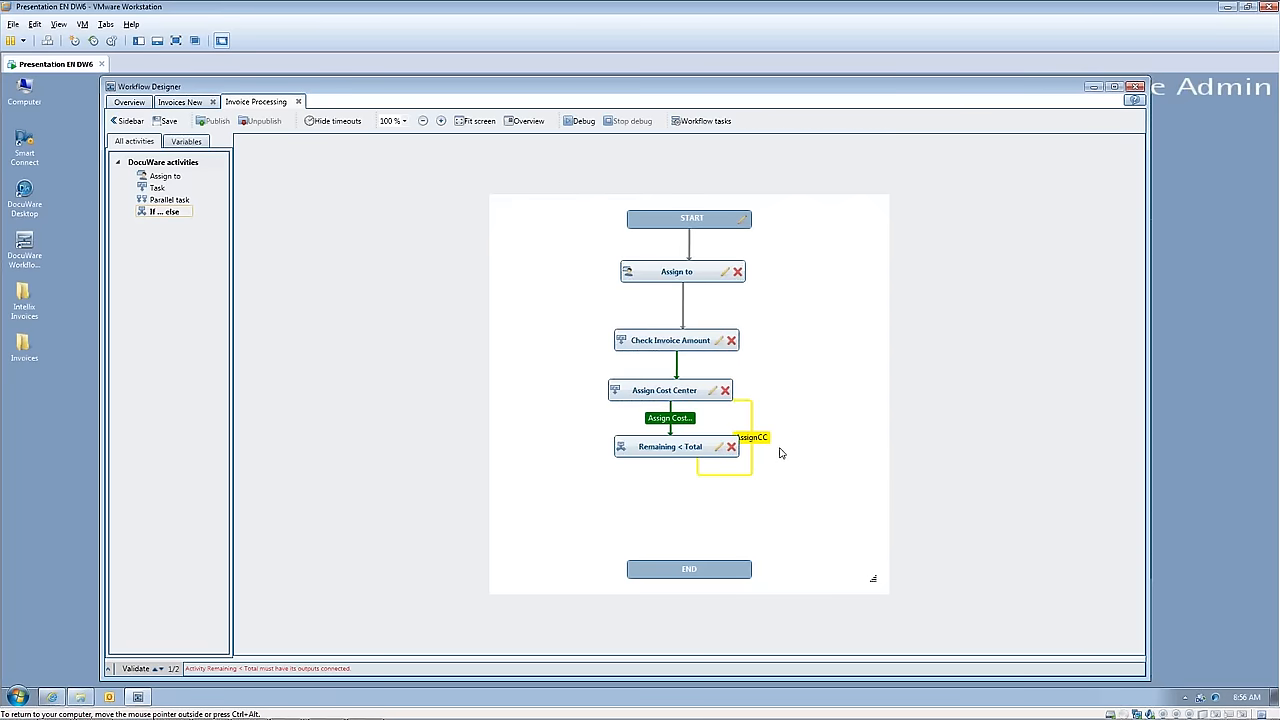
Step: Add a Task activity below Remaining < Total in the flowchart and name it "Pay Invoice"
mouse_move(680, 451)
left_click(150, 190)
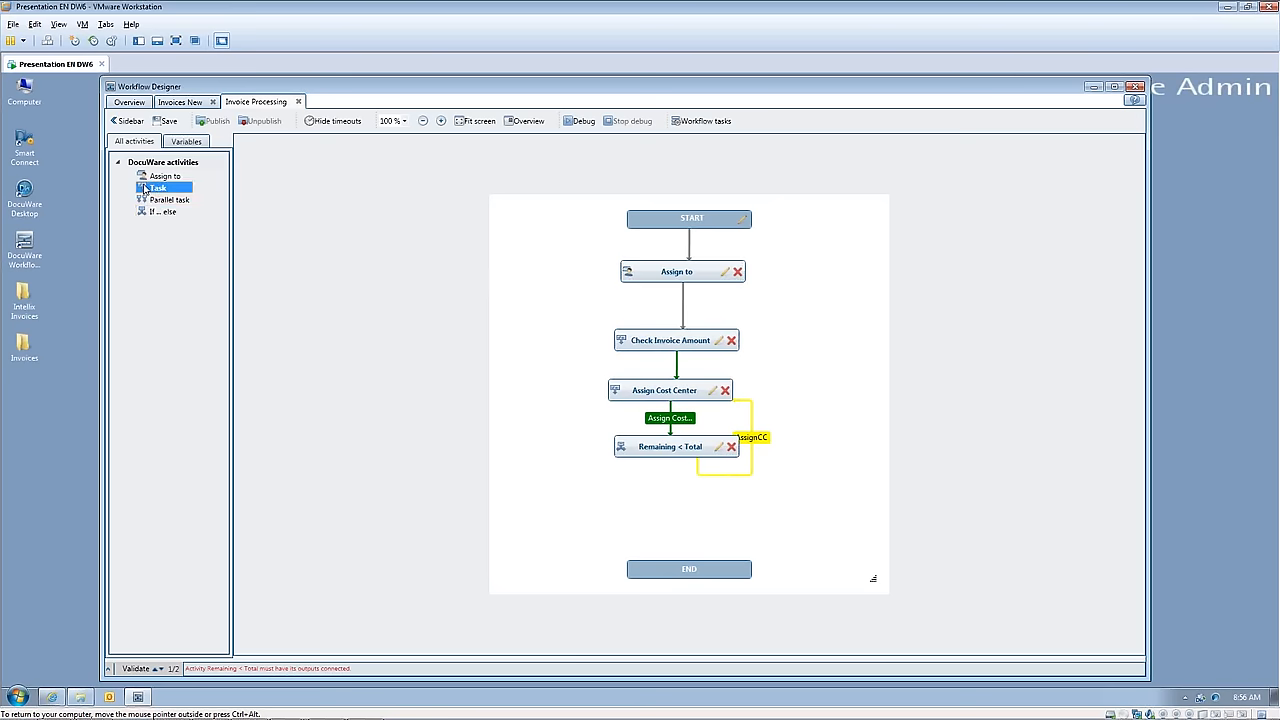
left_click_drag(145, 189, 646, 530)
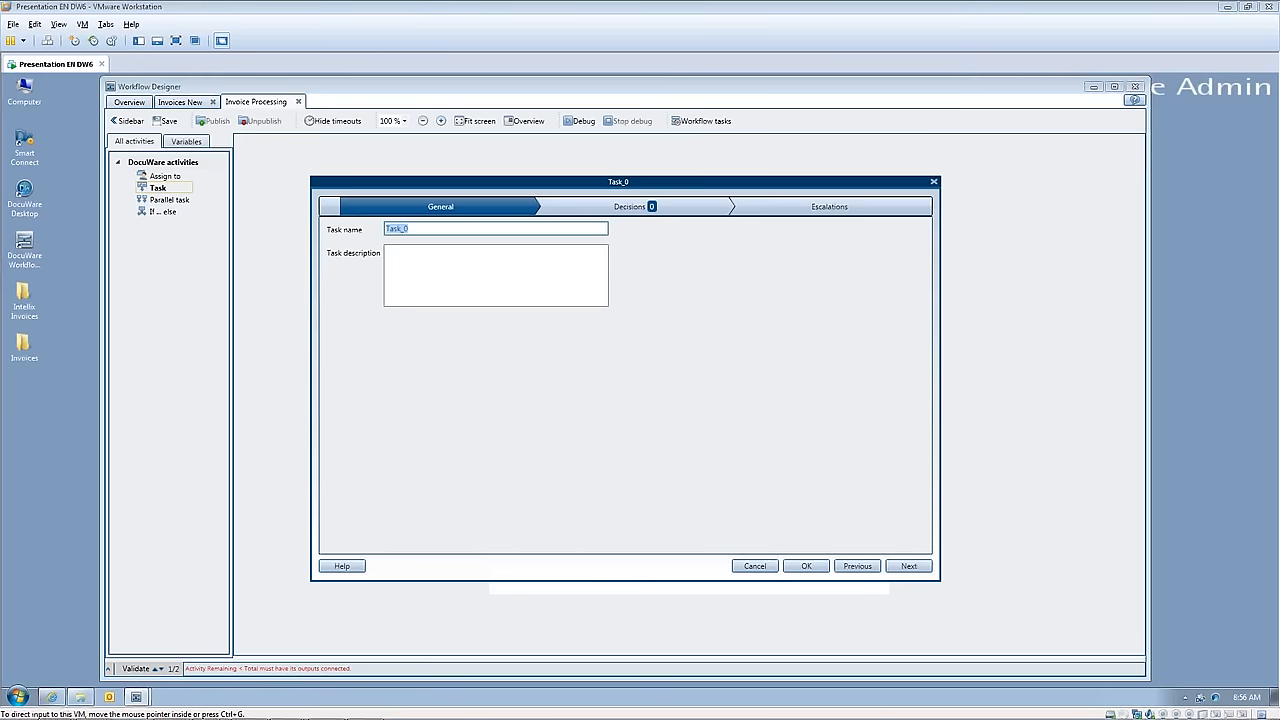
left_click(420, 230)
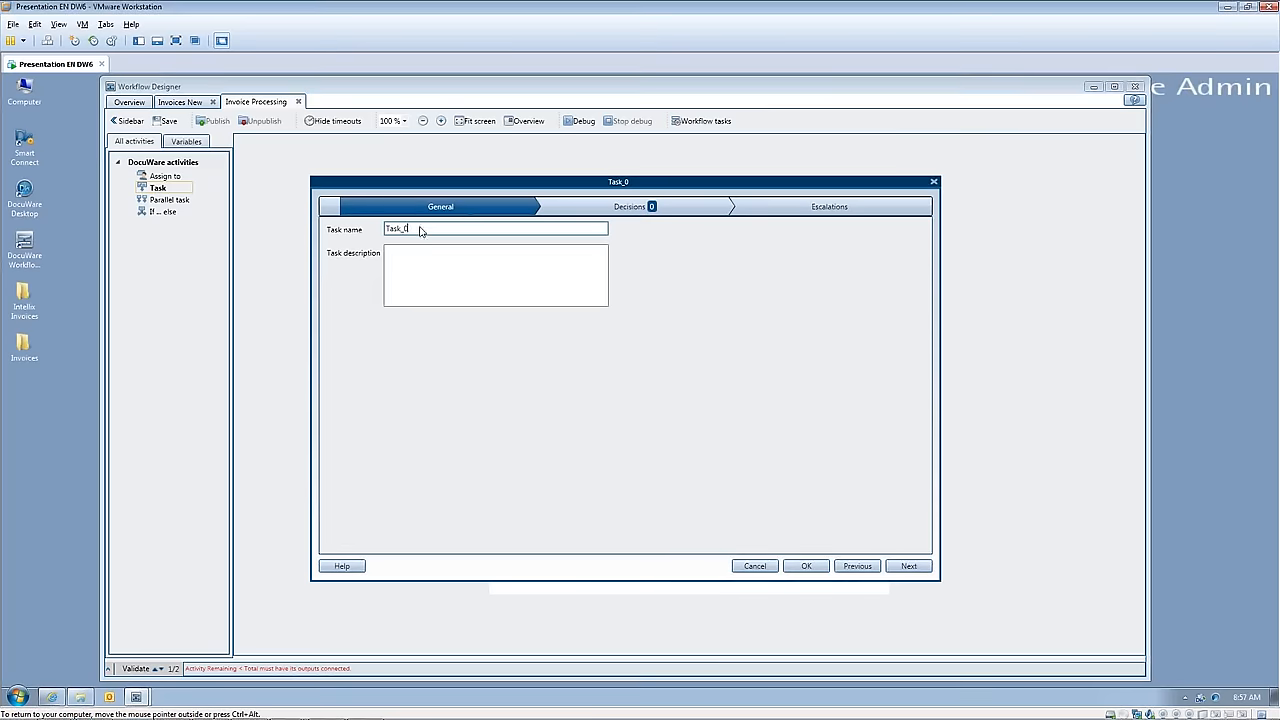
left_click_drag(420, 229, 358, 239)
type("Pay Invoice")
Step: Add a decision named "Pay Invoice" to the task and set its output color to Blue
left_click(596, 214)
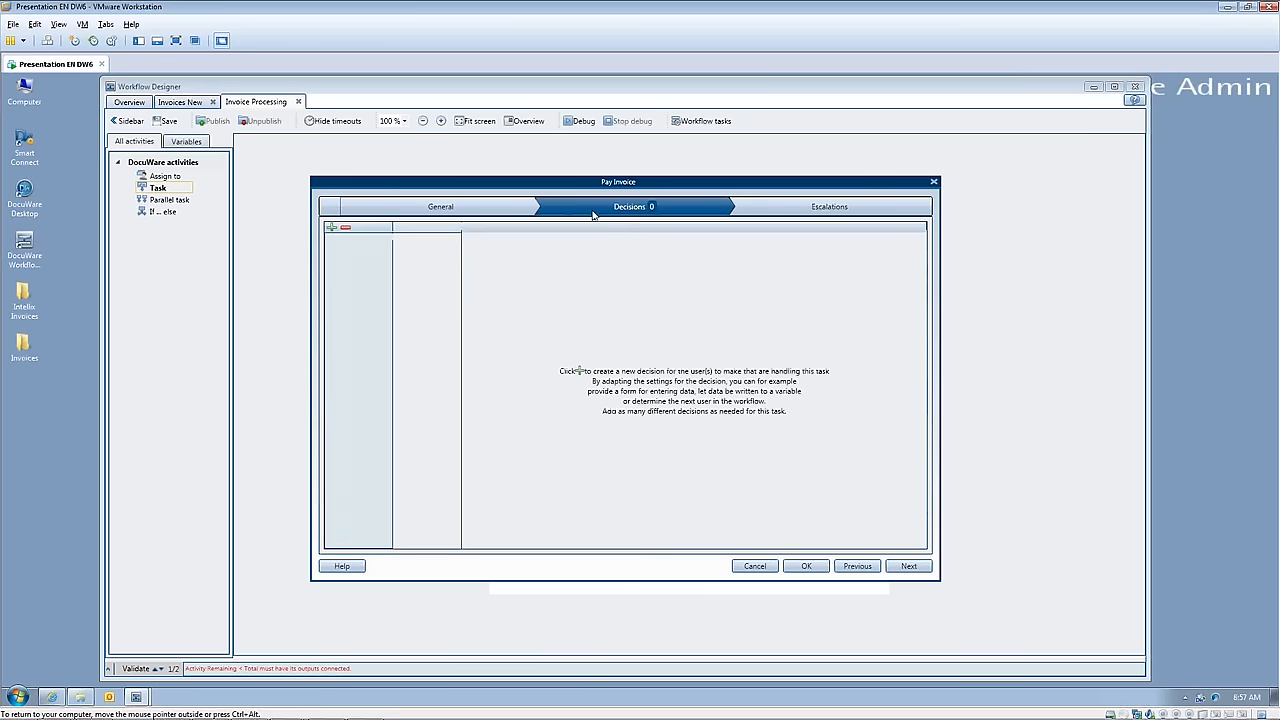
left_click(331, 228)
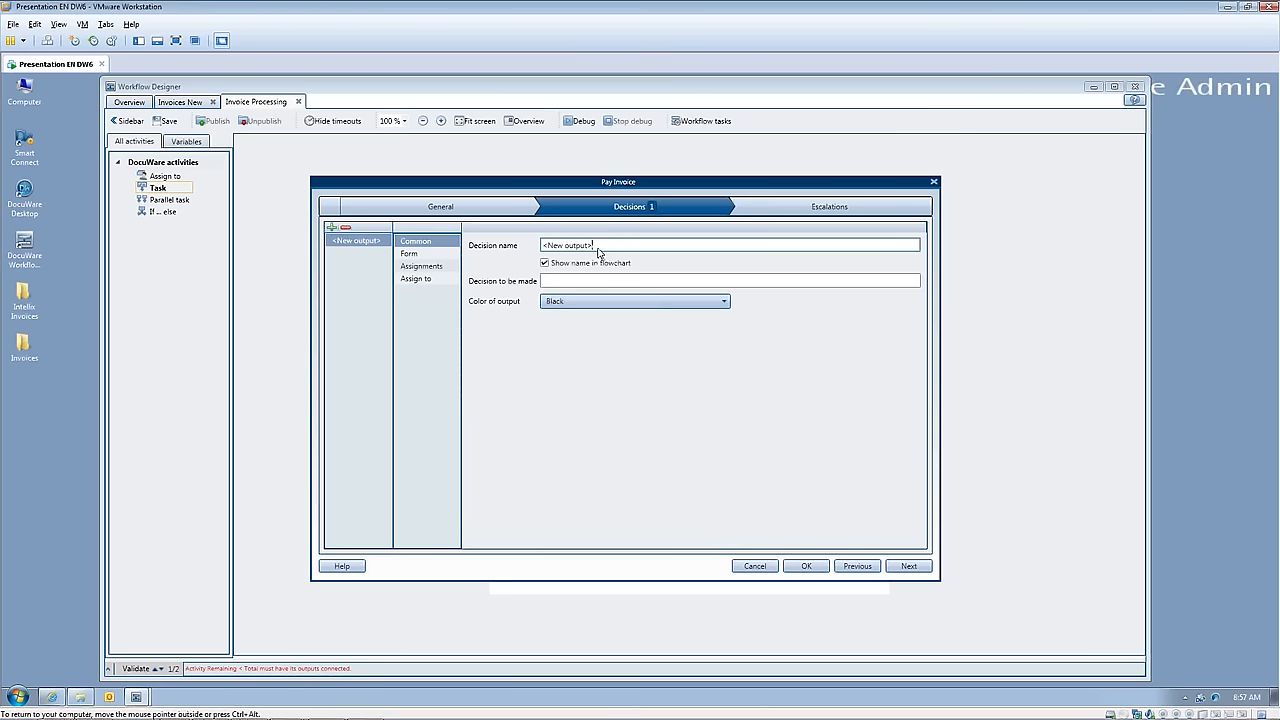
left_click_drag(596, 248, 541, 249)
type("F")
type("ay Invoice")
left_click(726, 304)
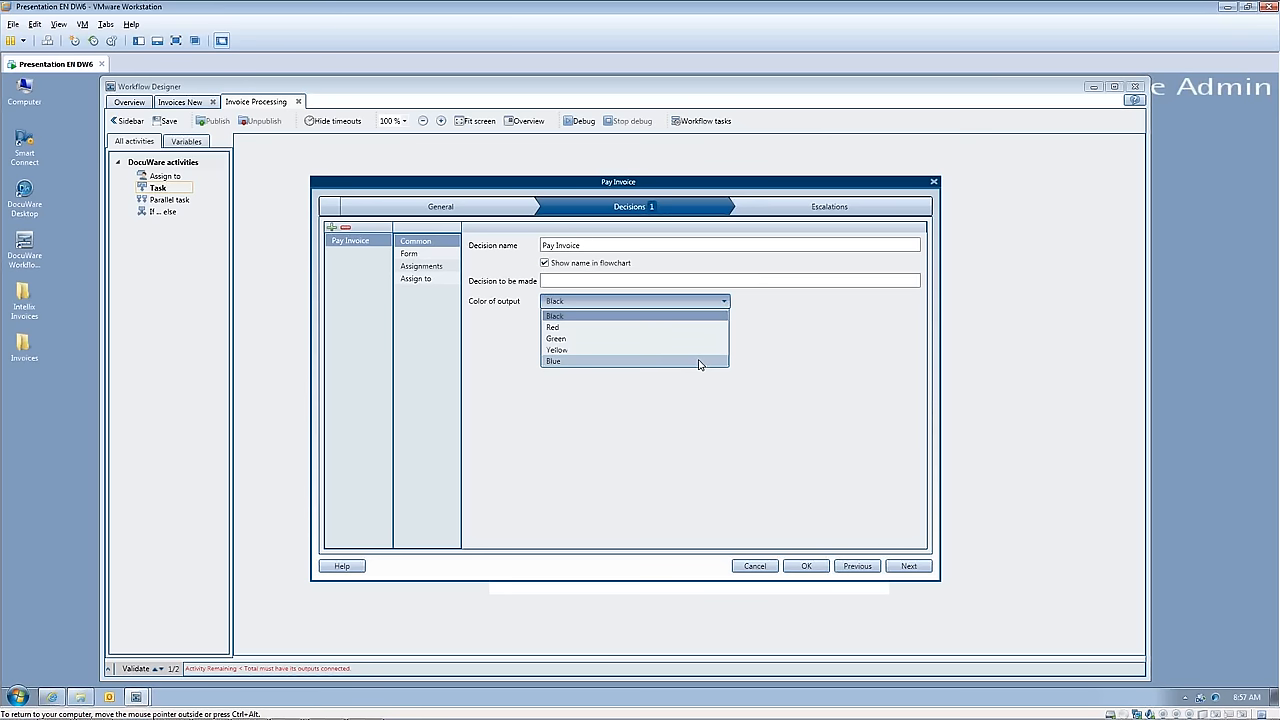
left_click(699, 362)
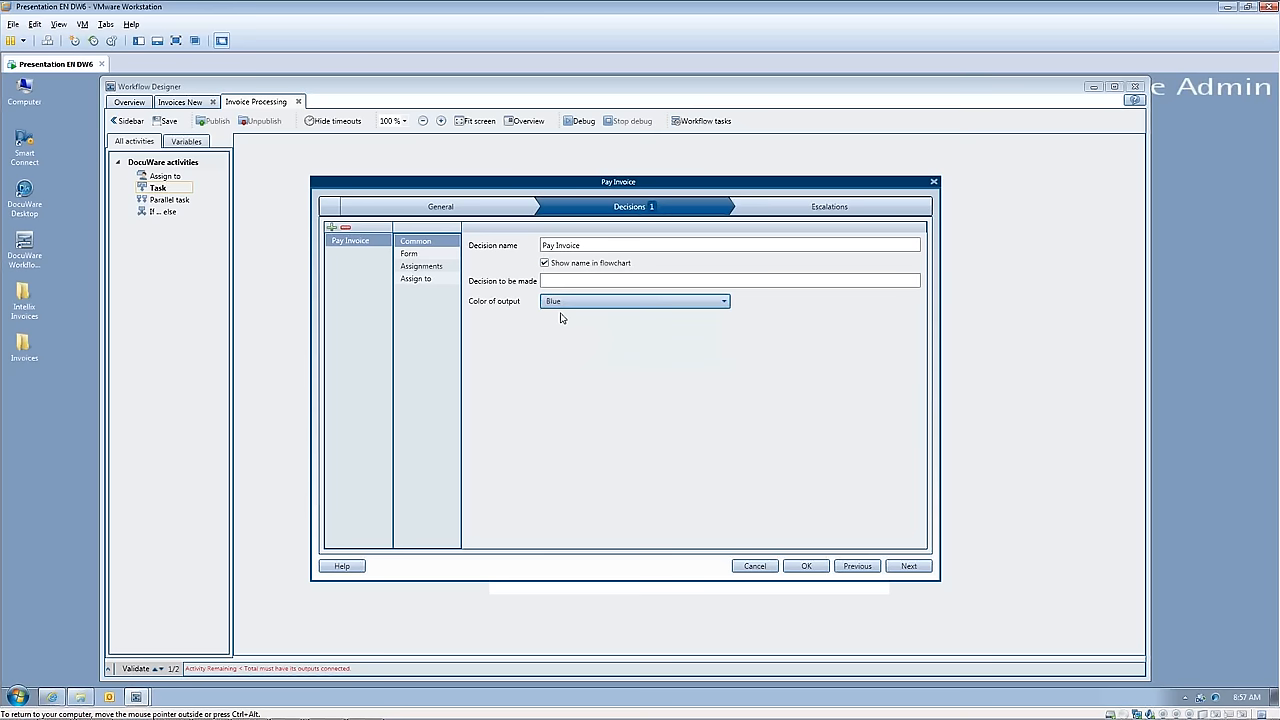
Step: Add a form field named "PayInv" to the Pay Invoice decision
left_click(412, 253)
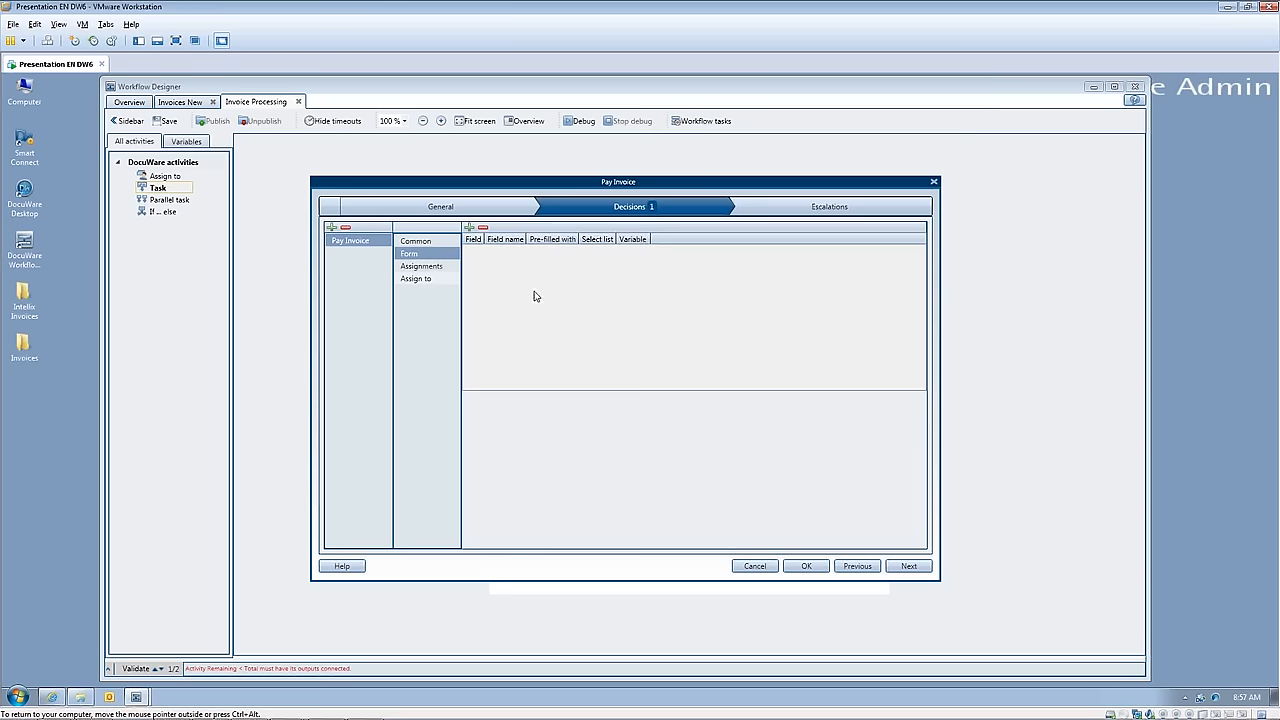
left_click(470, 229)
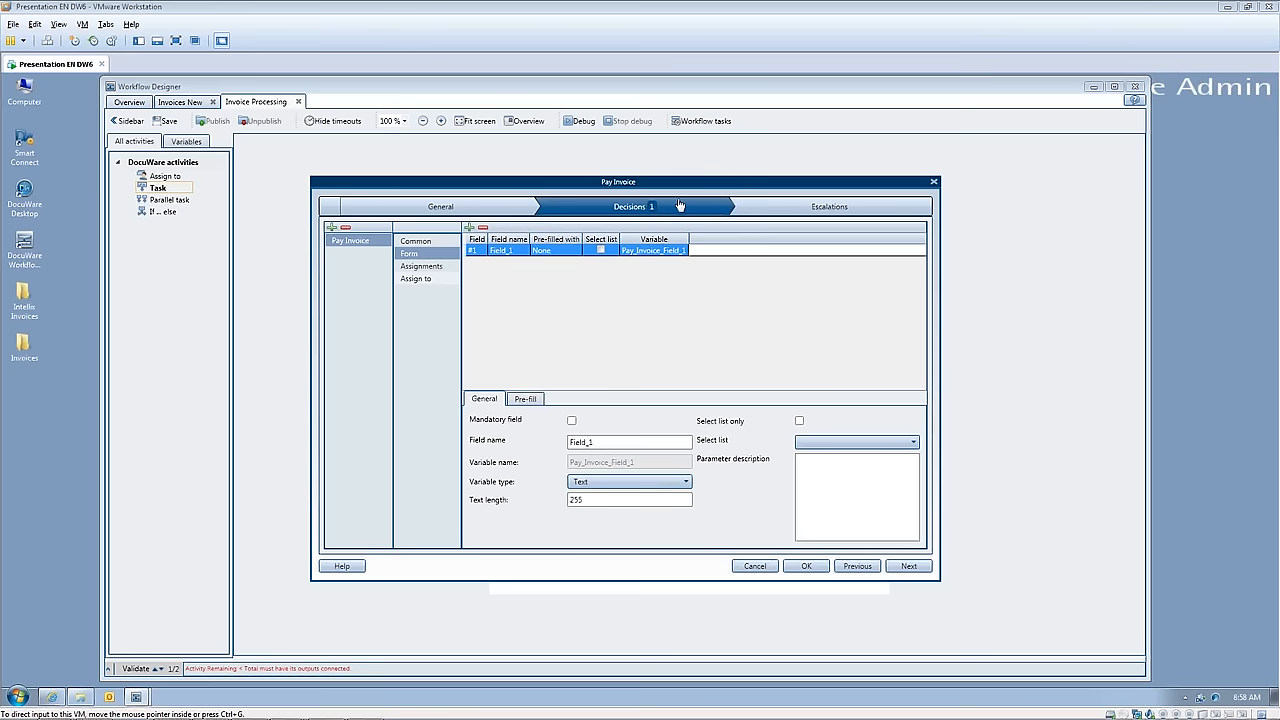
left_click(606, 443)
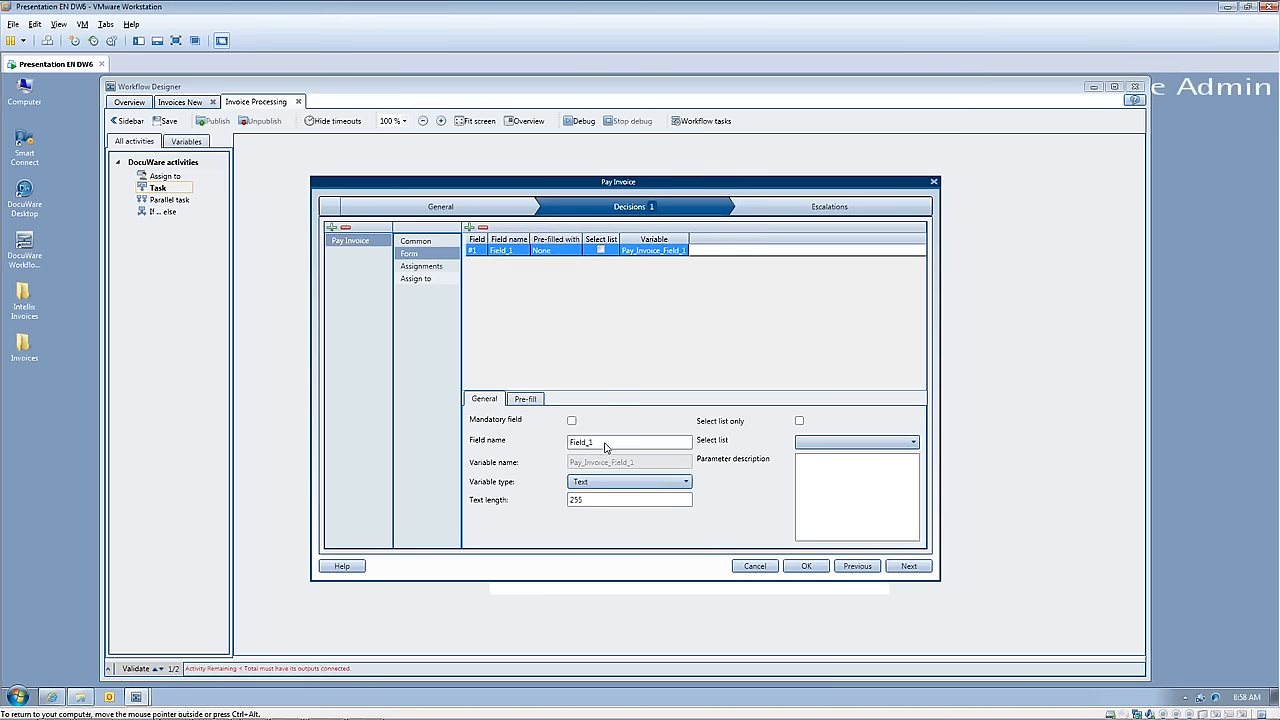
double_click(606, 443)
type("PayInv")
Step: Pre-fill the PayInv form field with the fixed entry "Paid In Full"
left_click(526, 400)
left_click(578, 420)
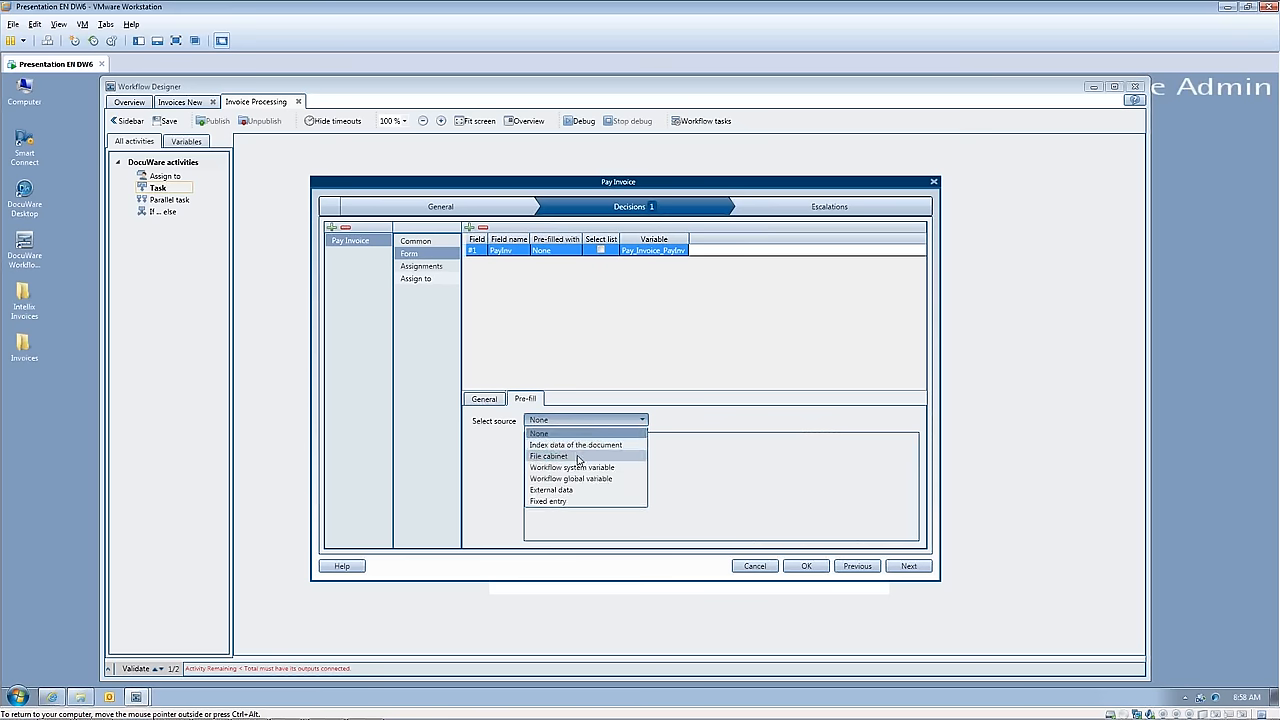
left_click(556, 501)
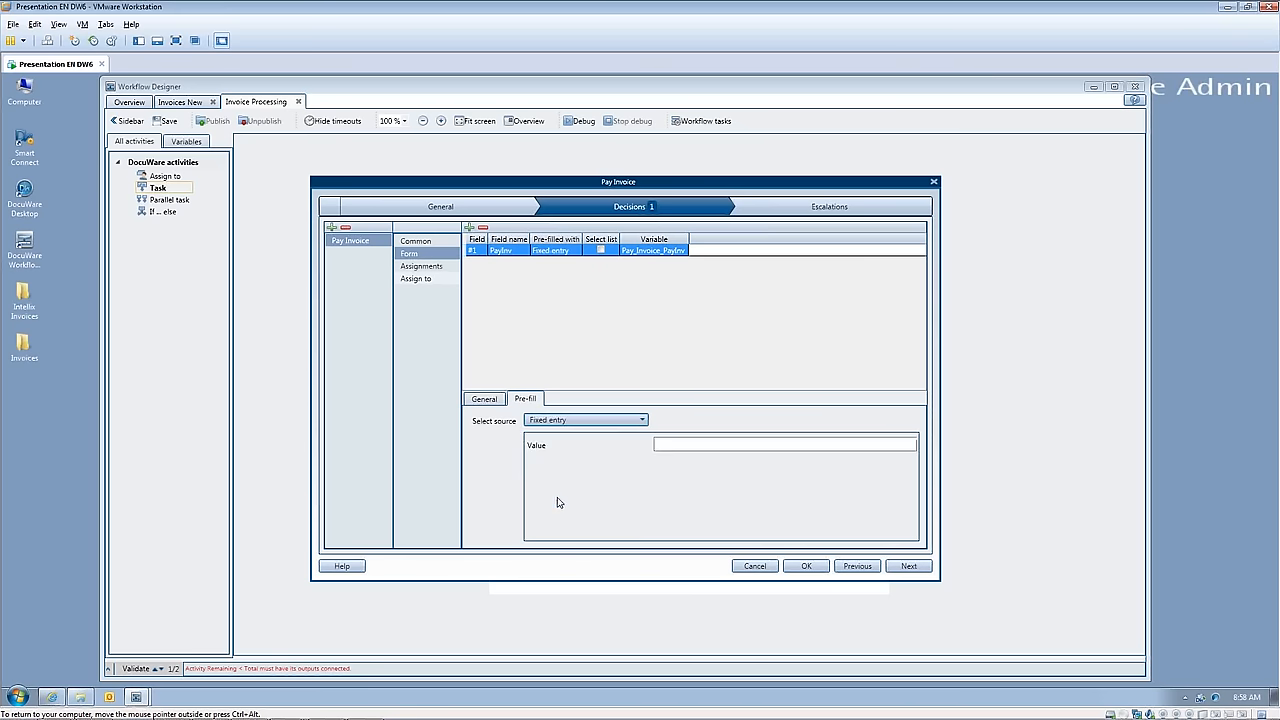
left_click(674, 447)
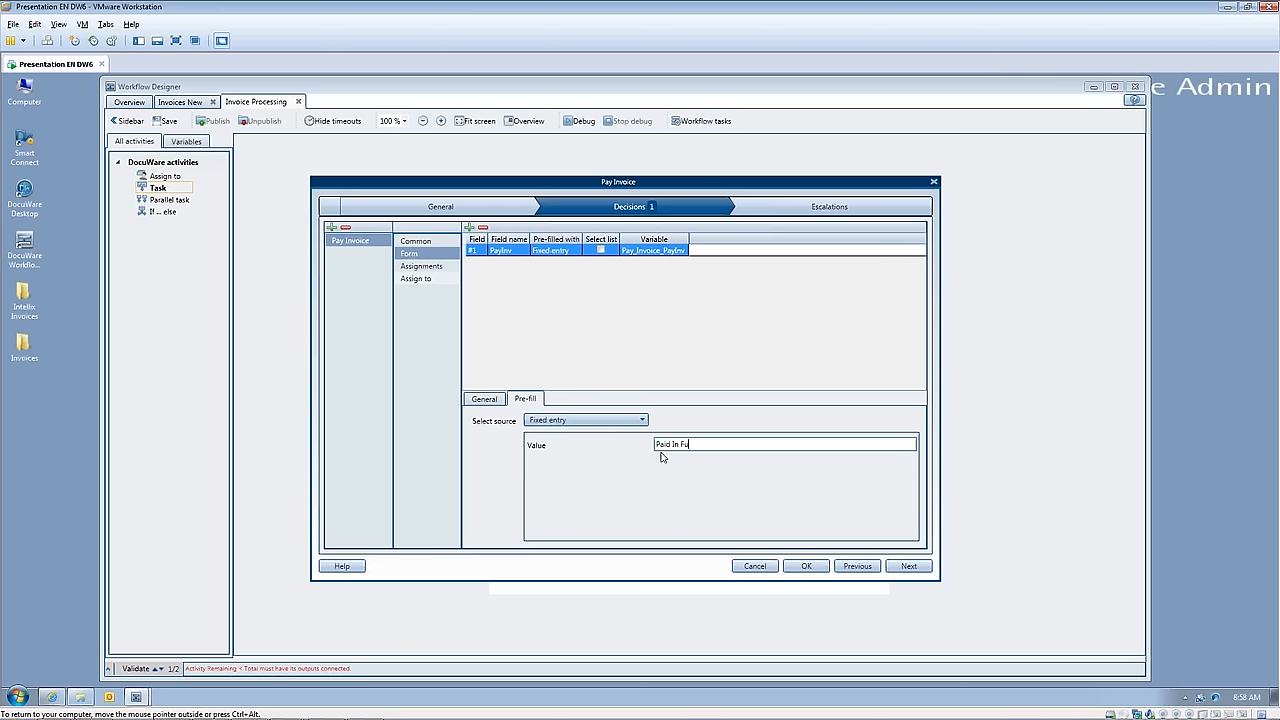
left_click(484, 399)
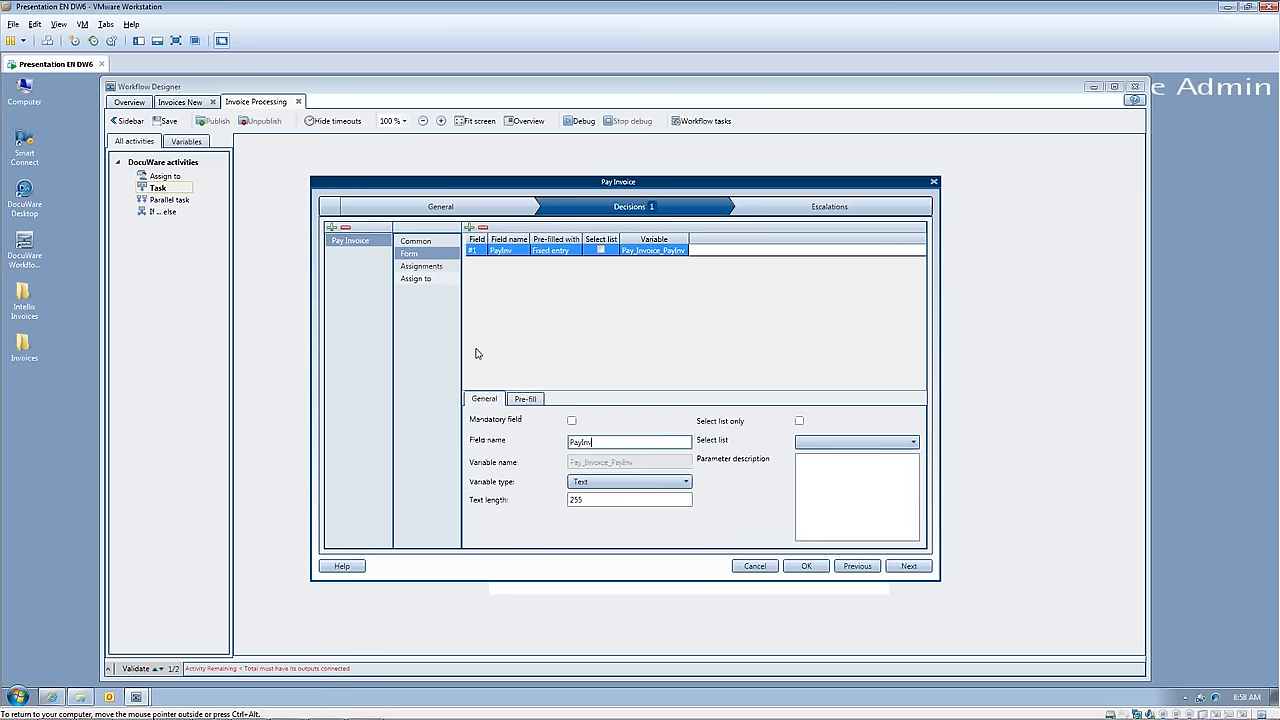
Step: Add an assignment to the Pay Invoice decision that targets the document's Status index field
left_click(434, 271)
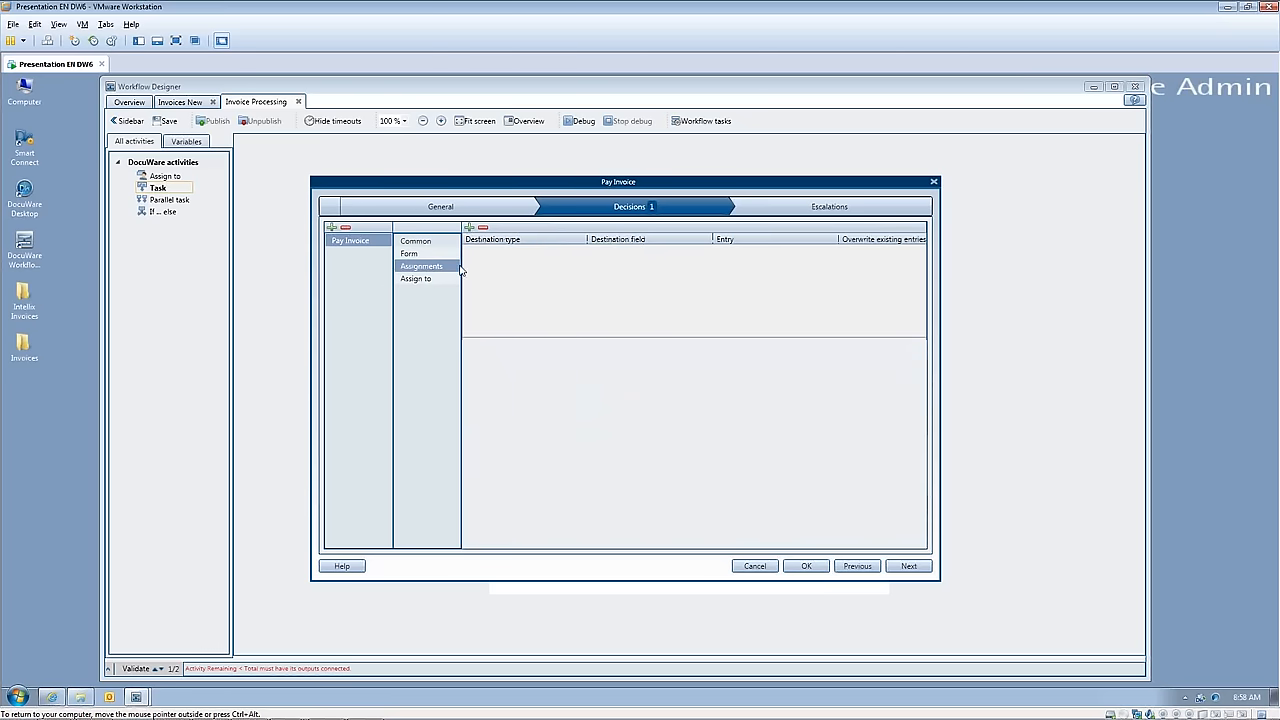
left_click(469, 228)
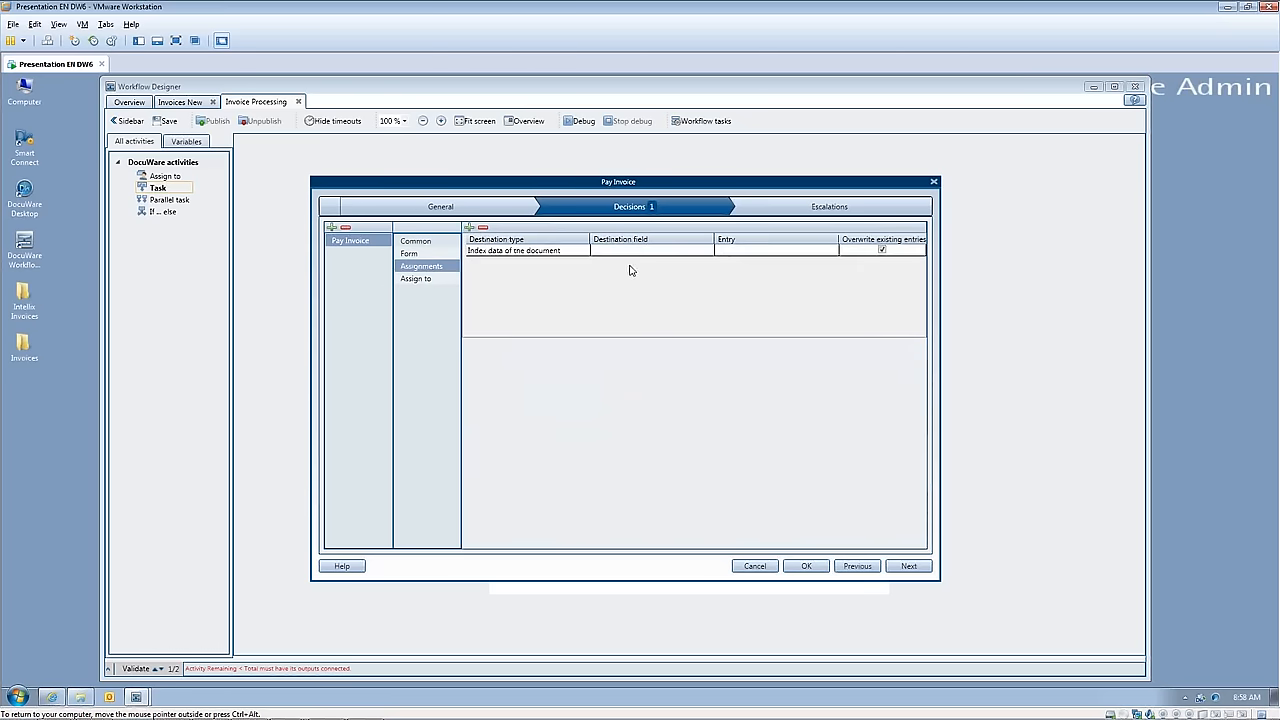
left_click(577, 252)
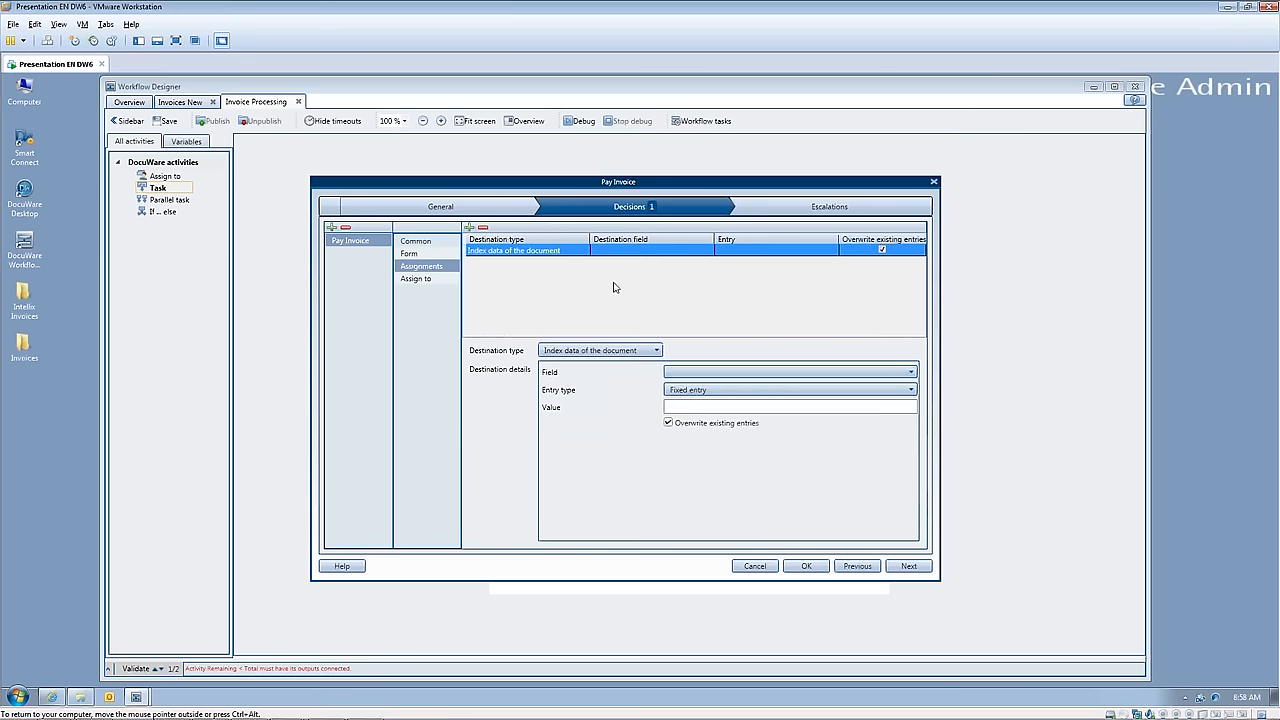
left_click(894, 370)
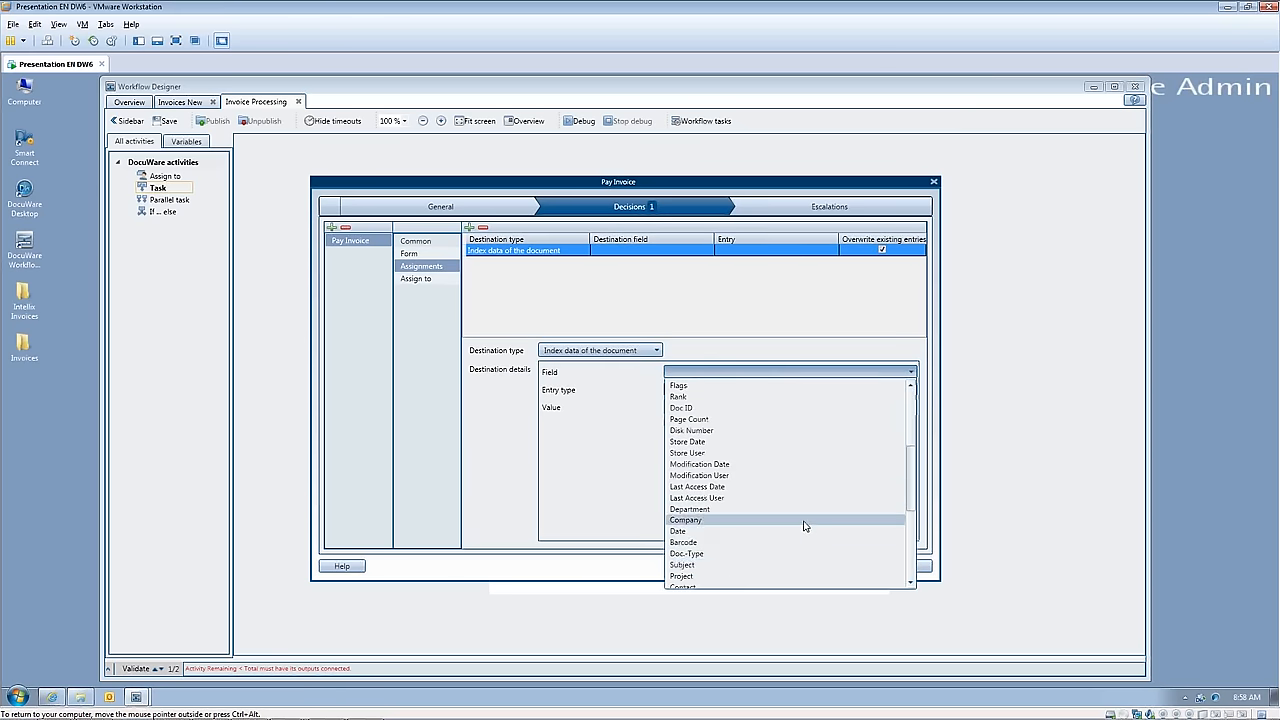
scroll(727, 565, "down", 2)
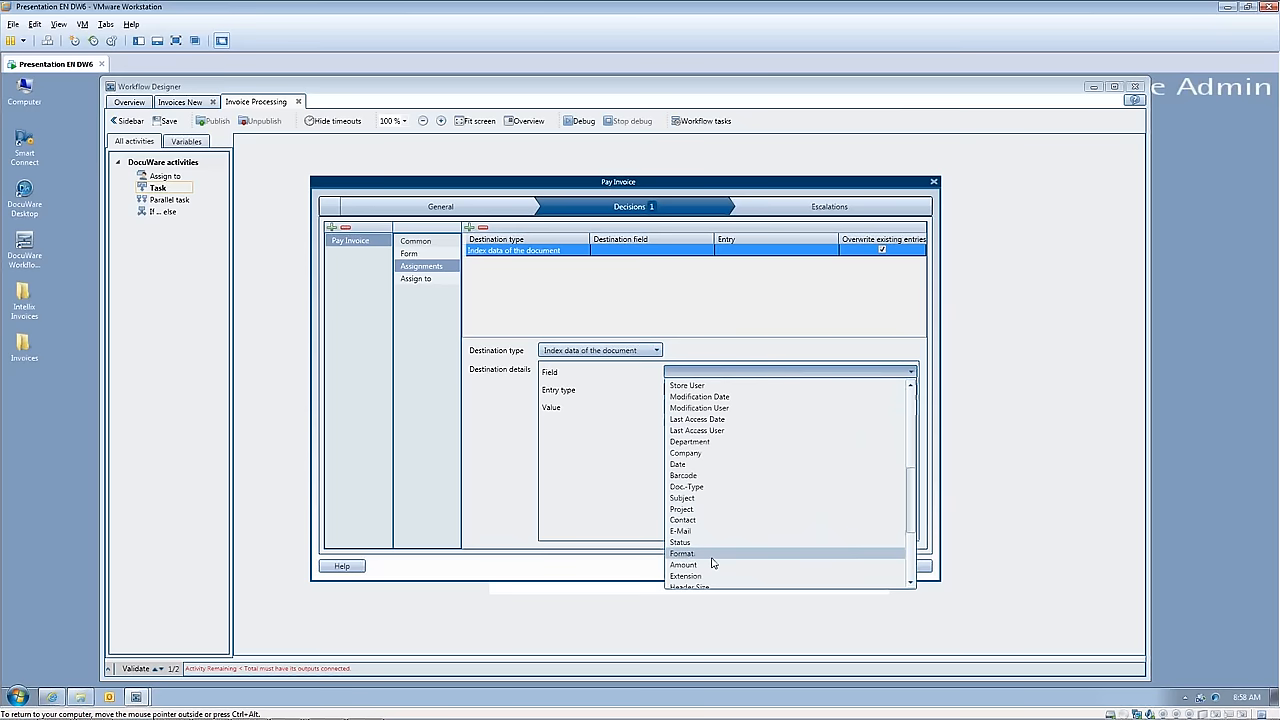
left_click(704, 544)
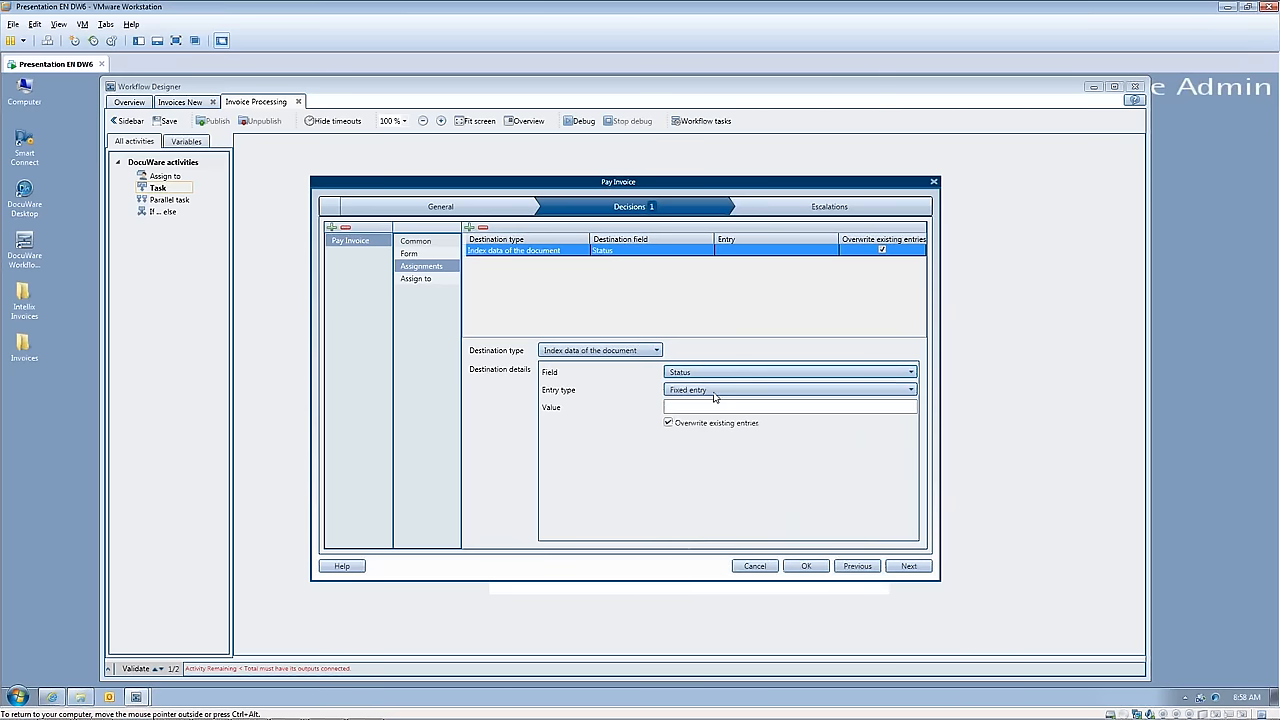
Step: Fill the Status assignment from the form field PayInv
left_click(911, 390)
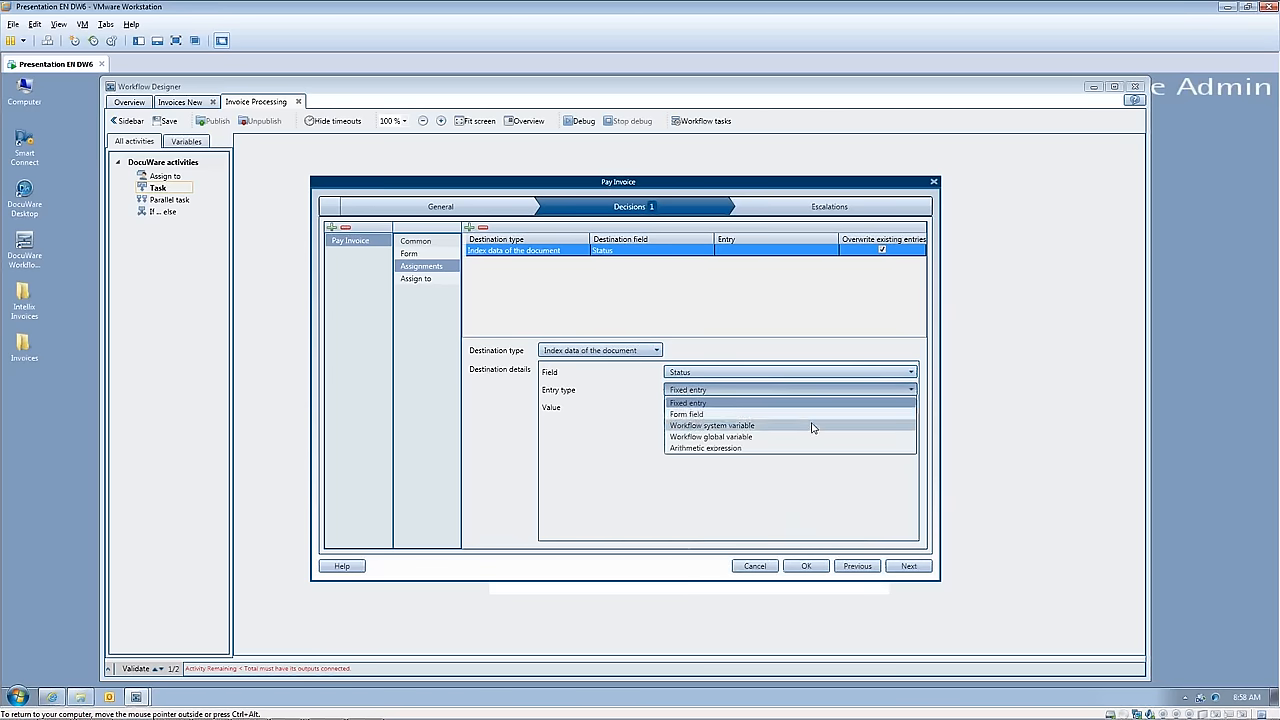
left_click(724, 414)
left_click(912, 407)
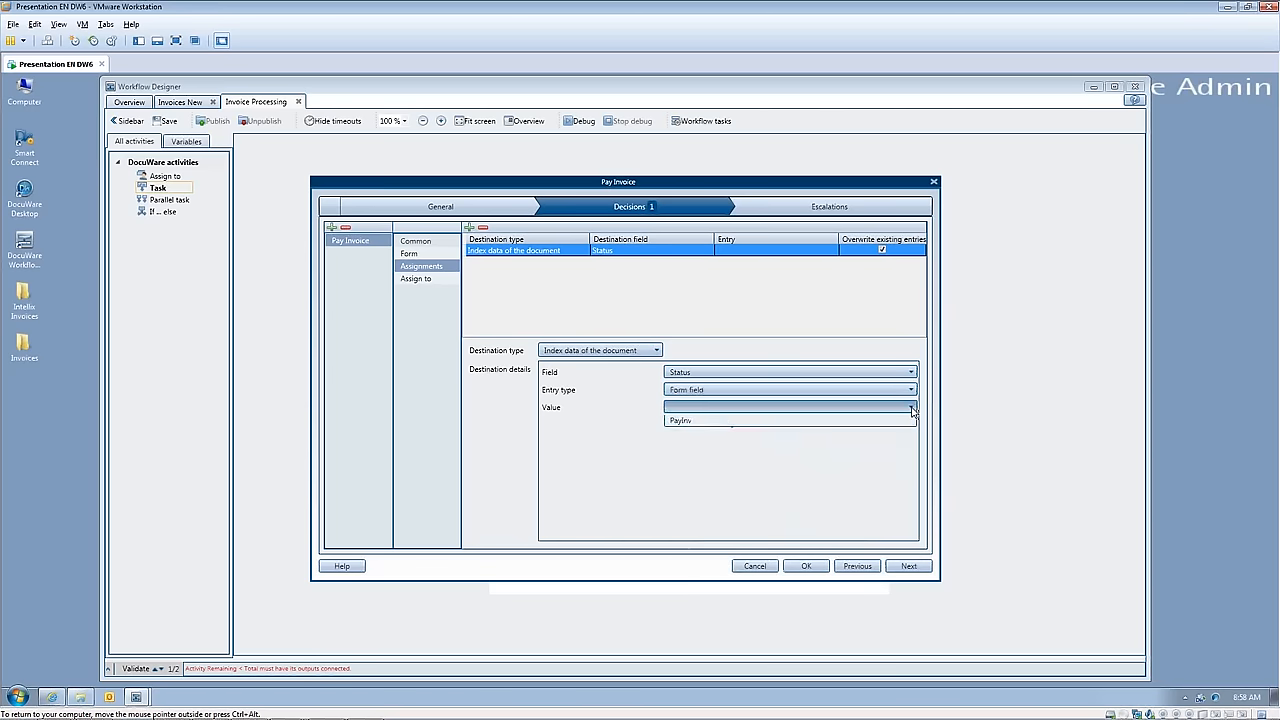
left_click(786, 424)
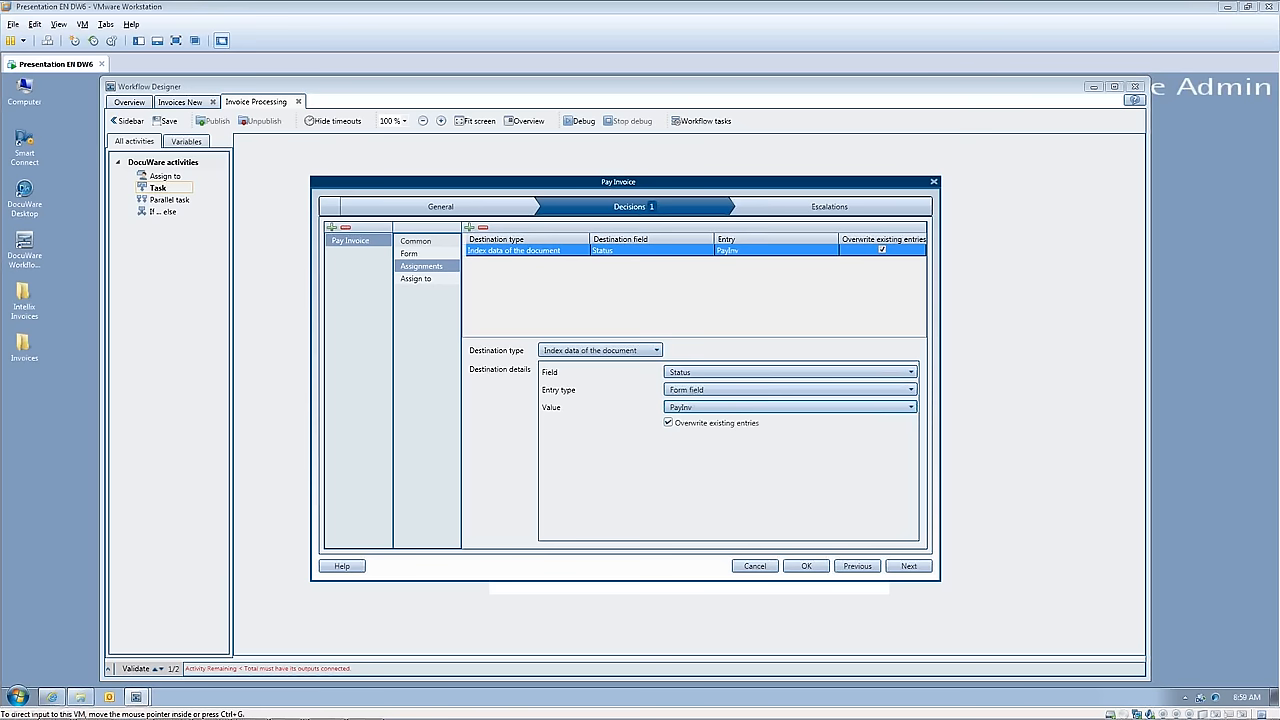
Step: Assign the Pay Invoice decision directly to the admin user and accept the task settings
left_click(424, 281)
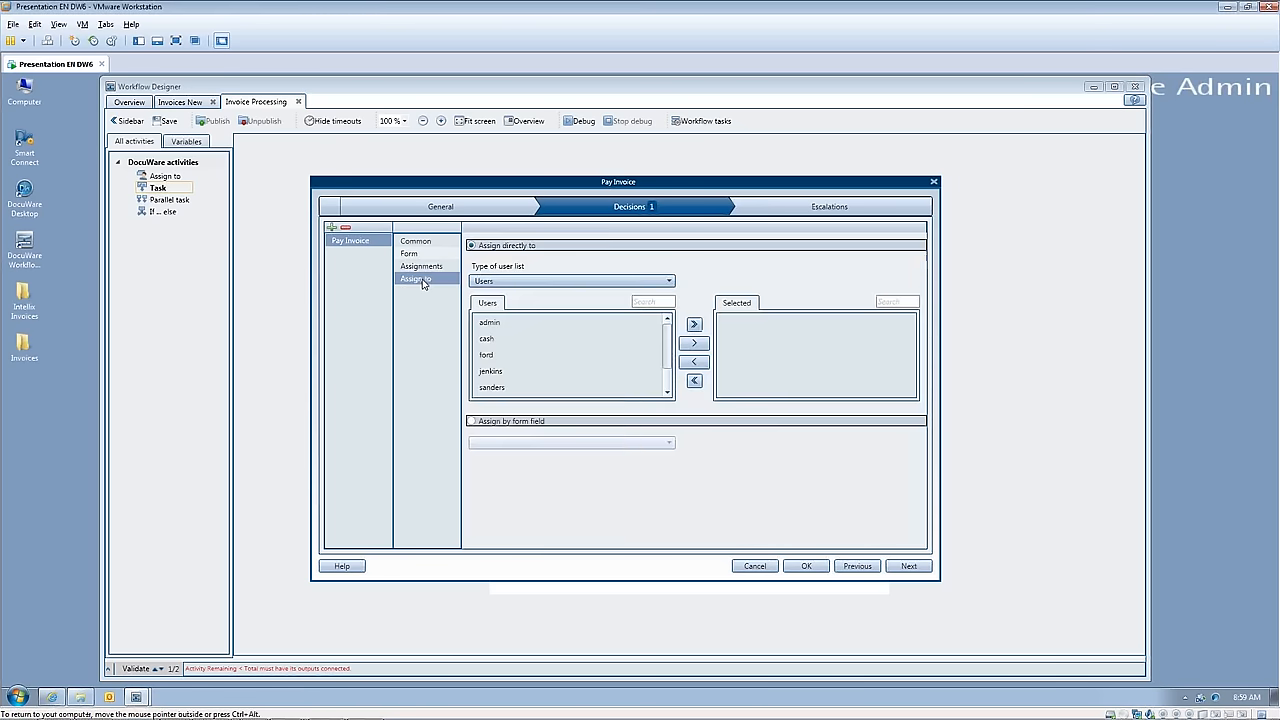
left_click(543, 324)
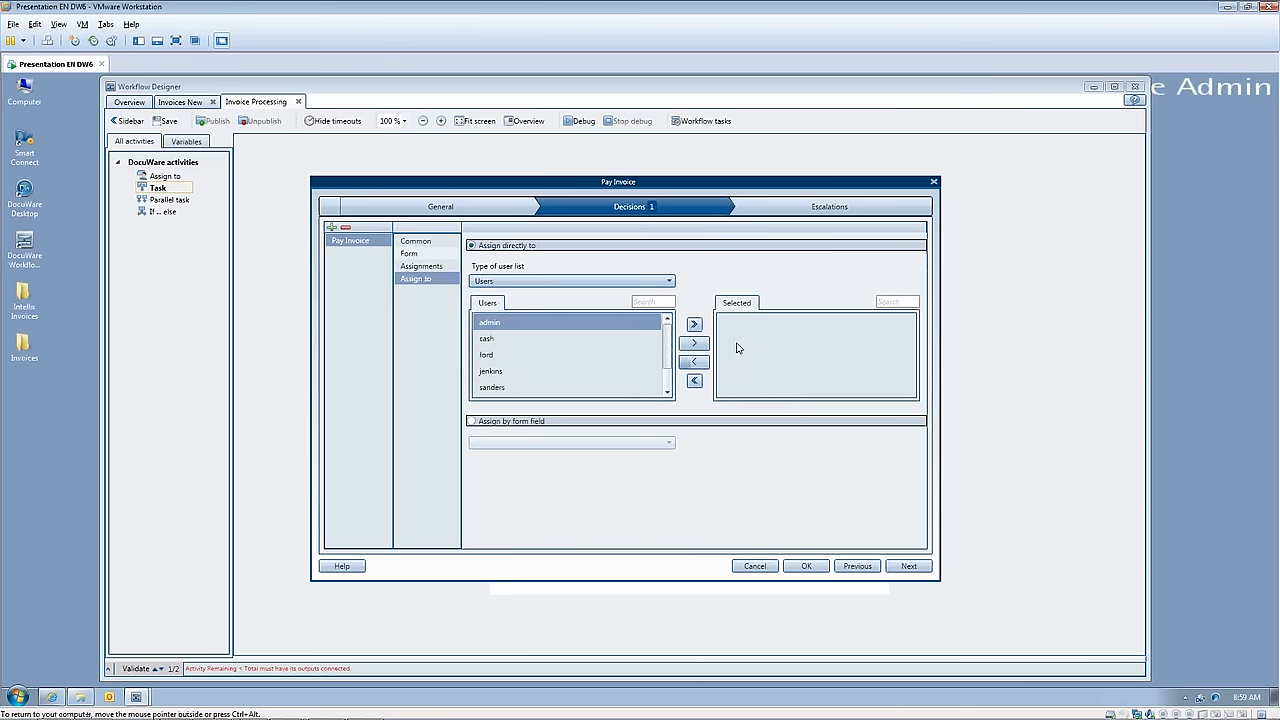
left_click(699, 345)
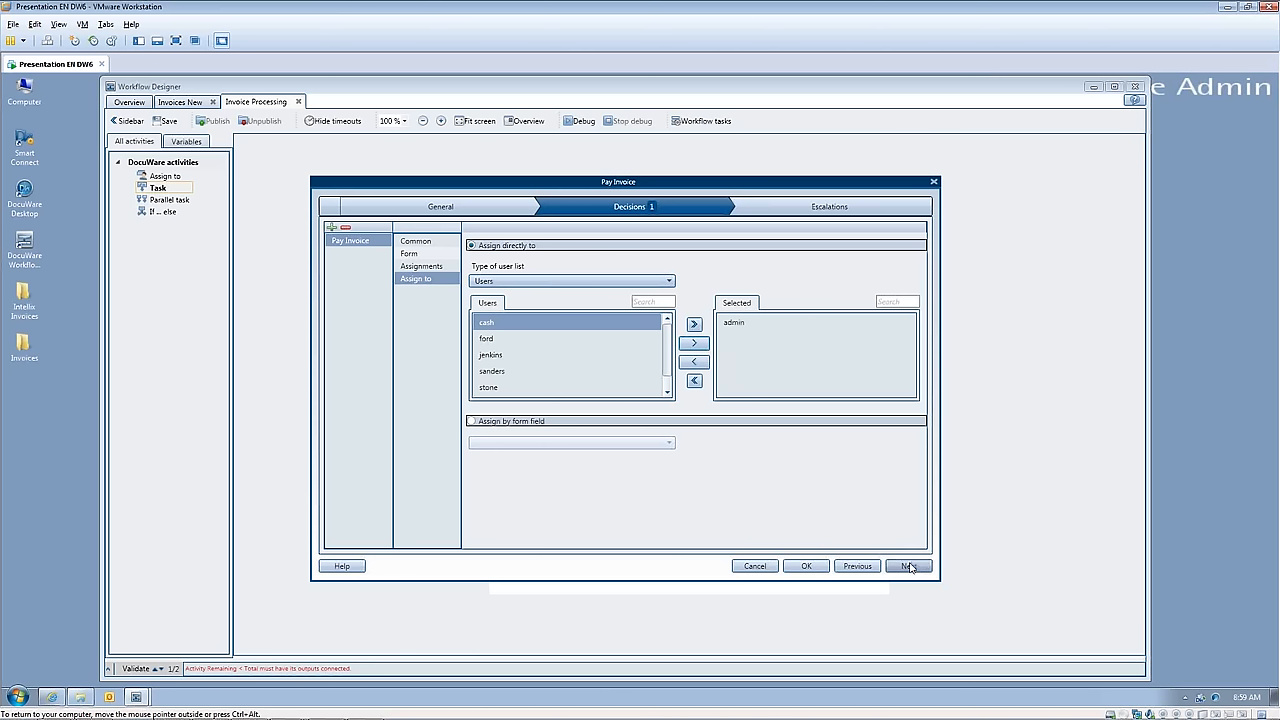
left_click(806, 567)
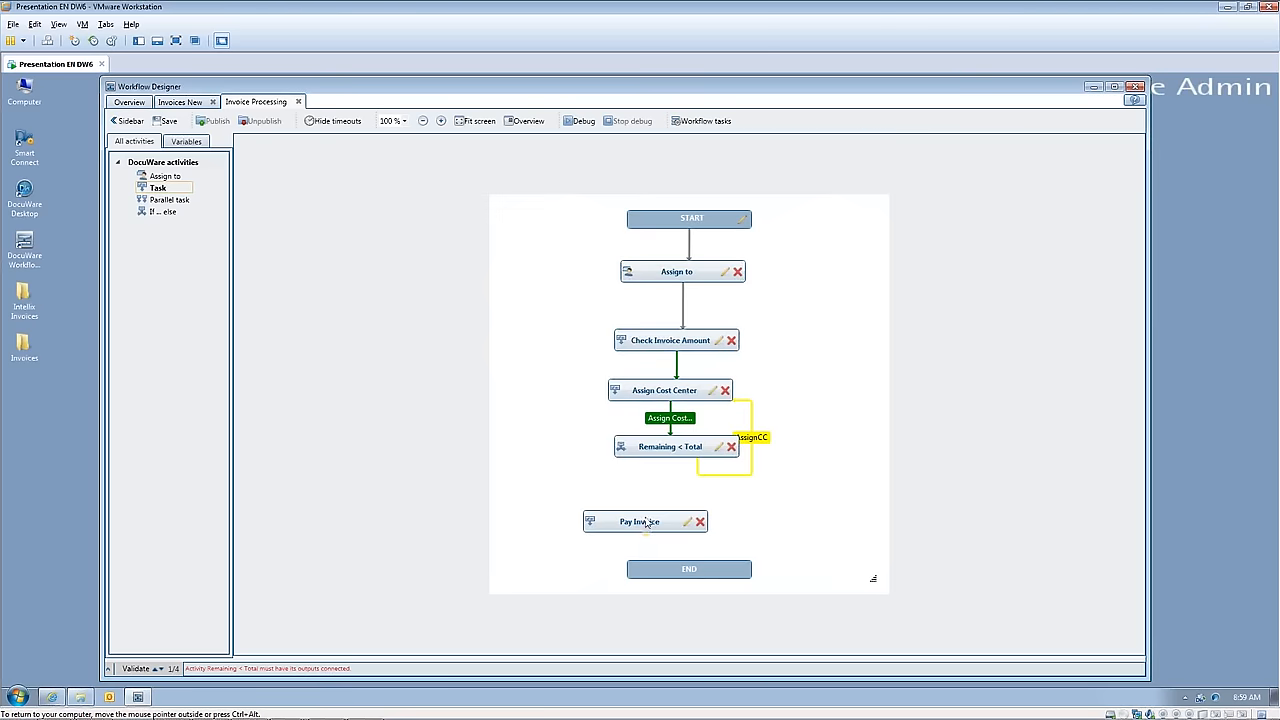
Step: Move the Pay Invoice task just beneath Remaining < Total, link the two activities, and save the workflow
left_click_drag(645, 520, 658, 499)
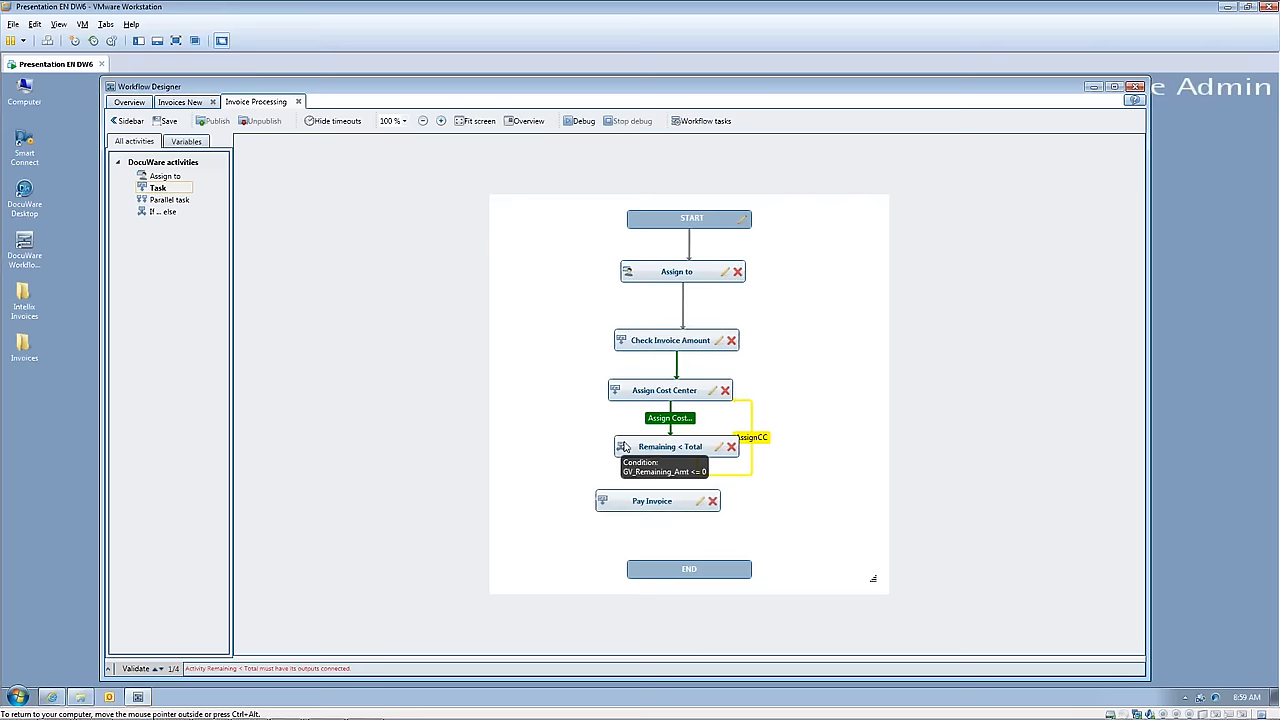
mouse_move(636, 454)
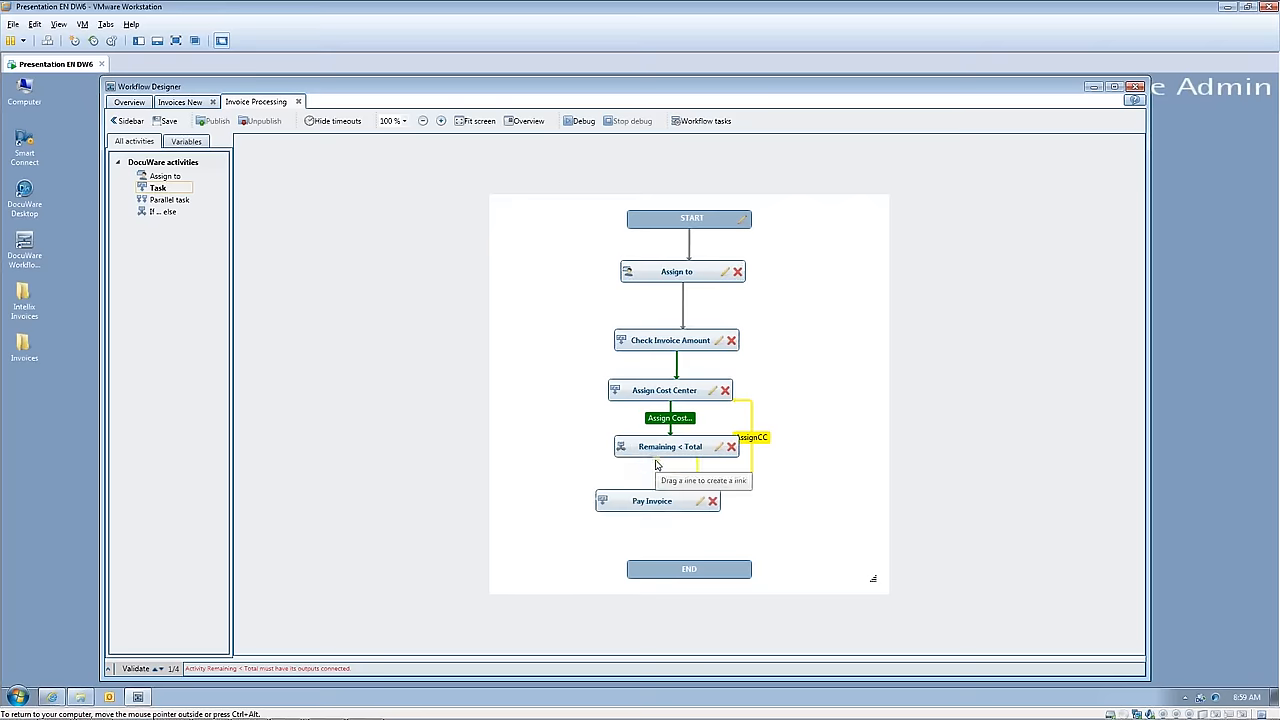
left_click_drag(655, 460, 654, 500)
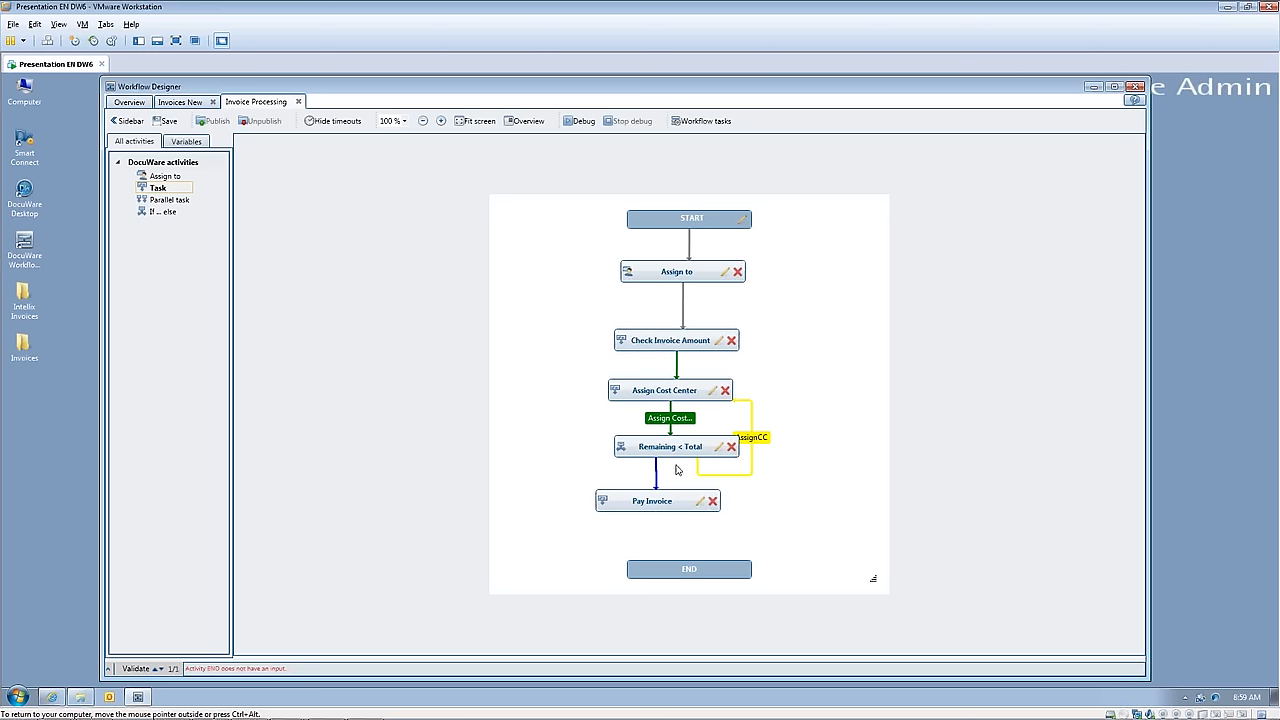
left_click(165, 121)
Step: Try to link Pay Invoice to END and review the task's decision and escalation settings
mouse_move(660, 513)
left_mouse_down()
mouse_move(686, 526)
mouse_move(686, 496)
mouse_move(684, 512)
left_mouse_up()
mouse_move(636, 513)
left_mouse_down()
mouse_move(638, 529)
mouse_move(646, 494)
mouse_move(657, 505)
left_mouse_up()
left_click(700, 501)
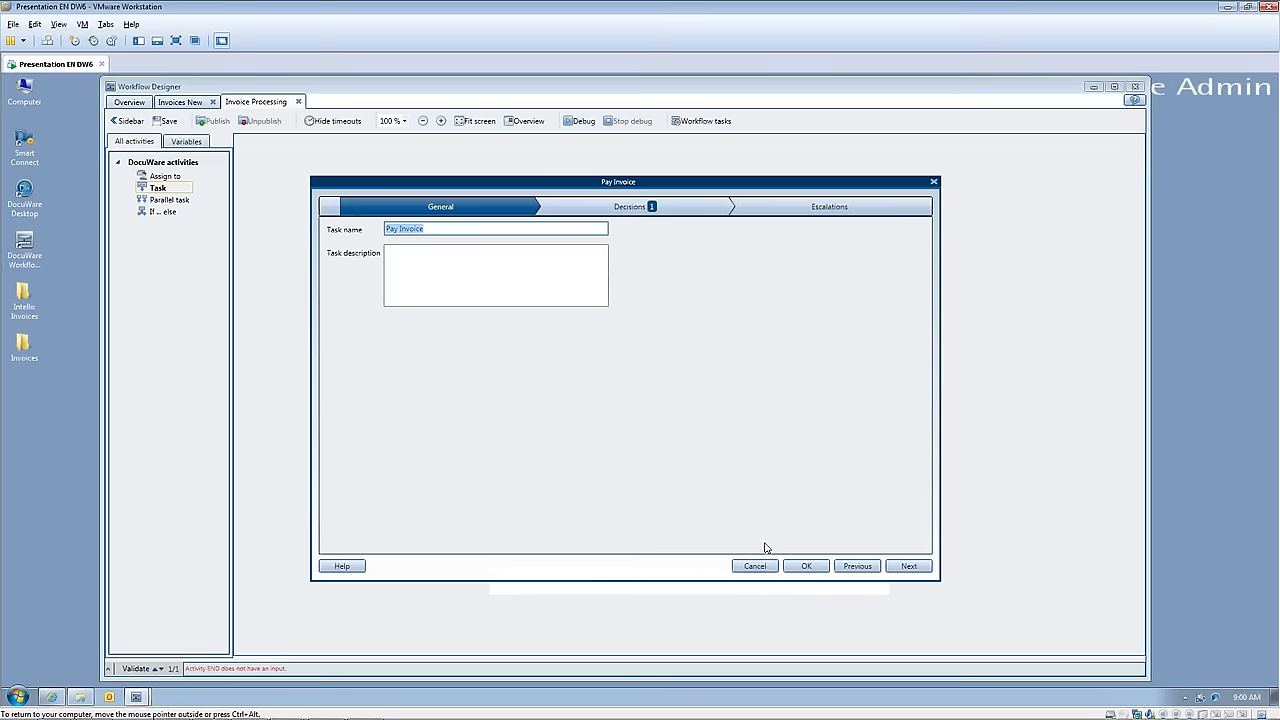
left_click(605, 209)
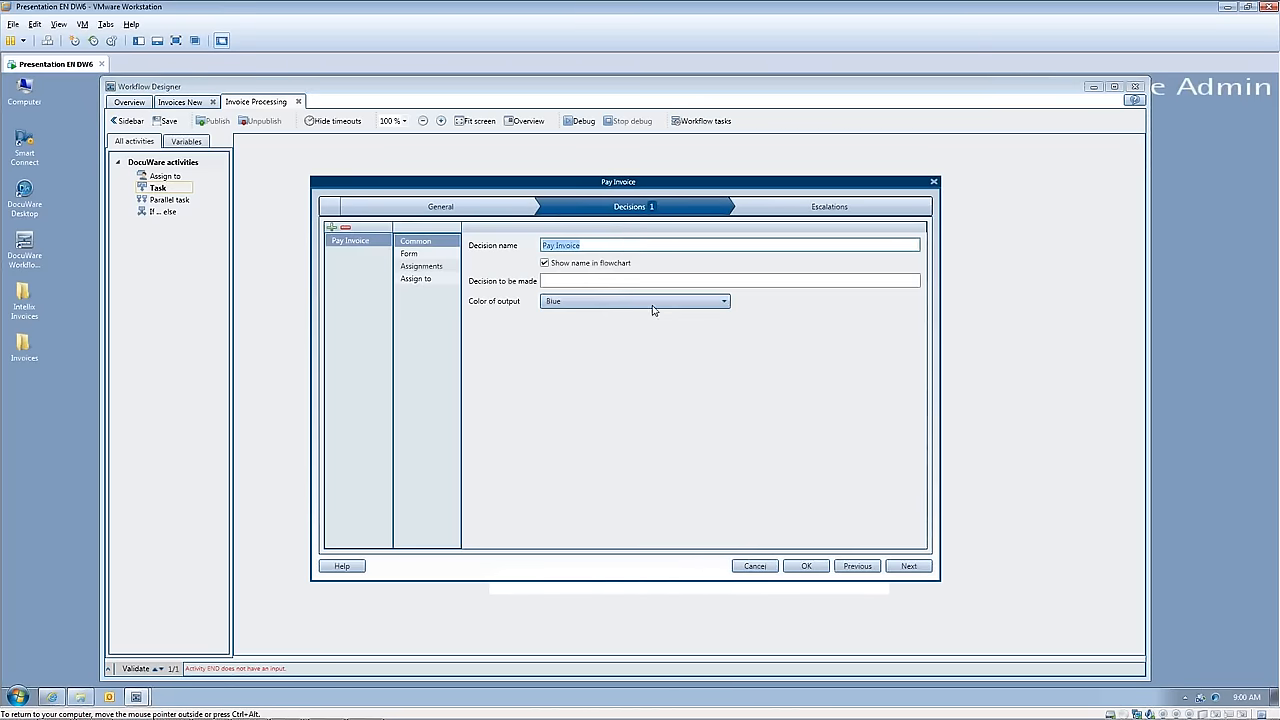
left_click(908, 566)
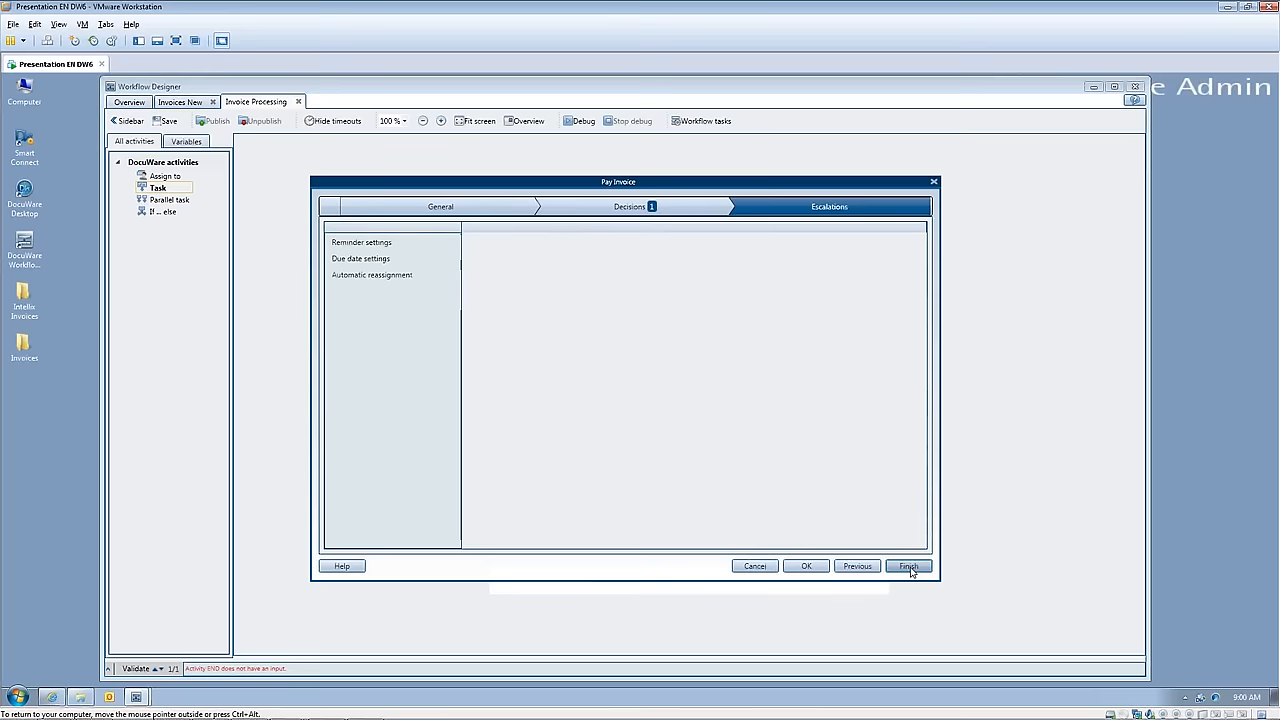
left_click(908, 566)
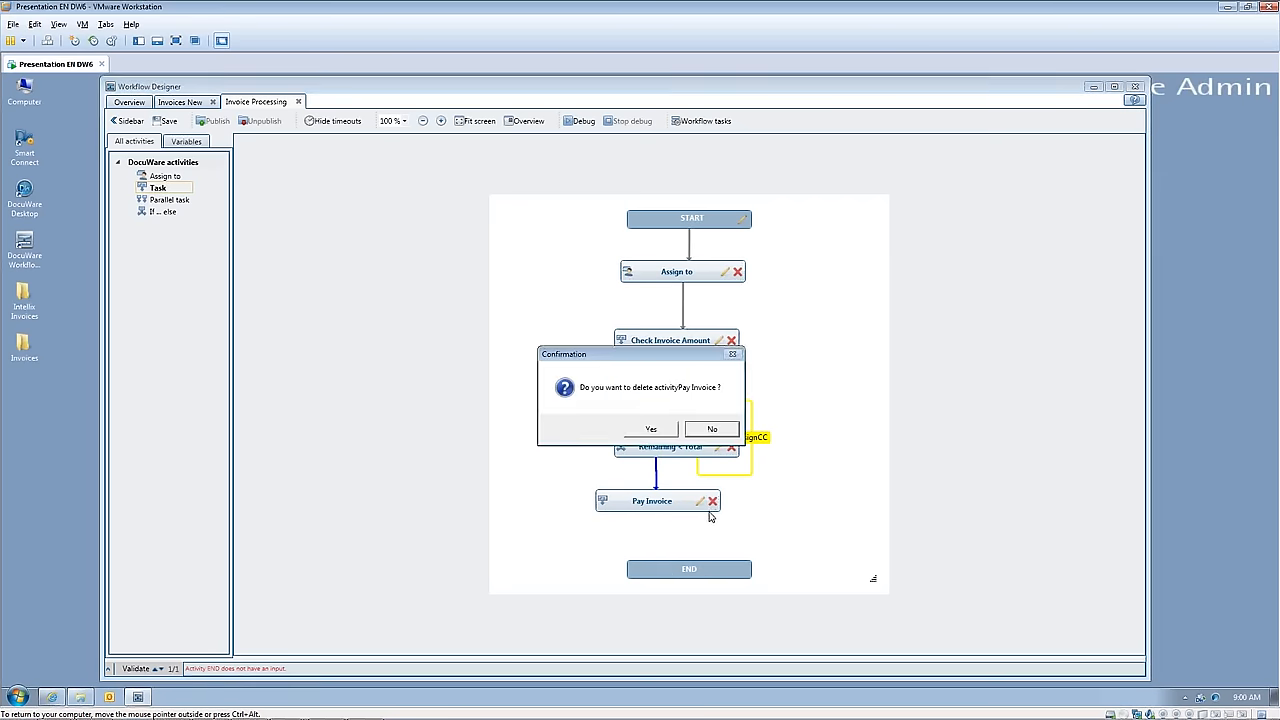
Step: Delete the Pay Invoice task and add a fresh Task activity named "Pay Invoice" between Remaining < Total and END
left_click(655, 429)
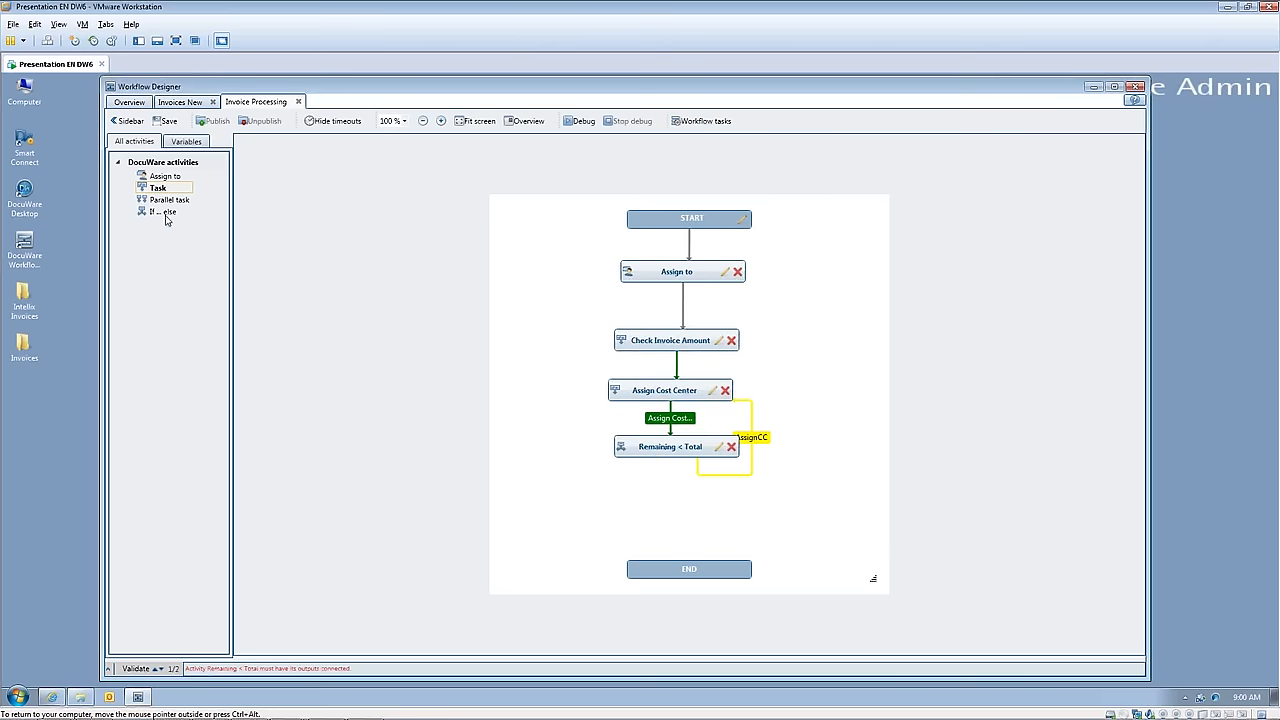
left_click_drag(158, 188, 651, 518)
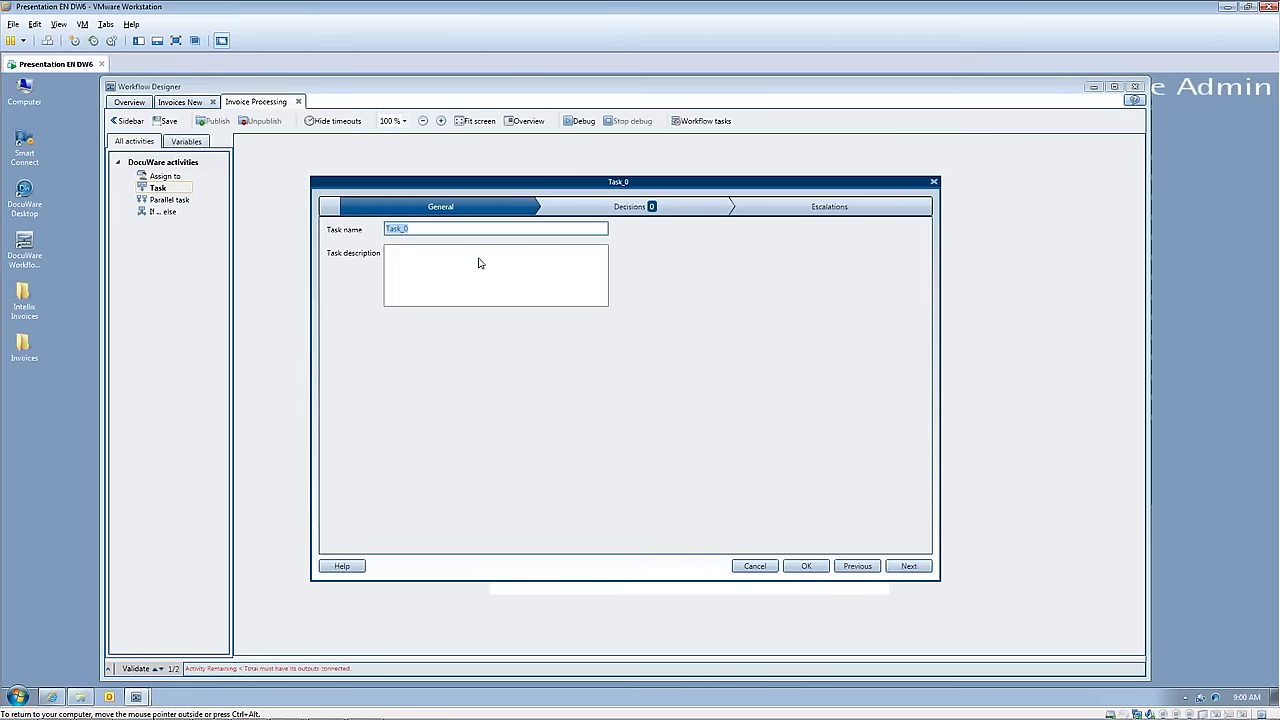
type("Pay Invoice")
Step: Add a decision named "Pay Invoice" to the new task and set its output color to Blue
left_click(619, 209)
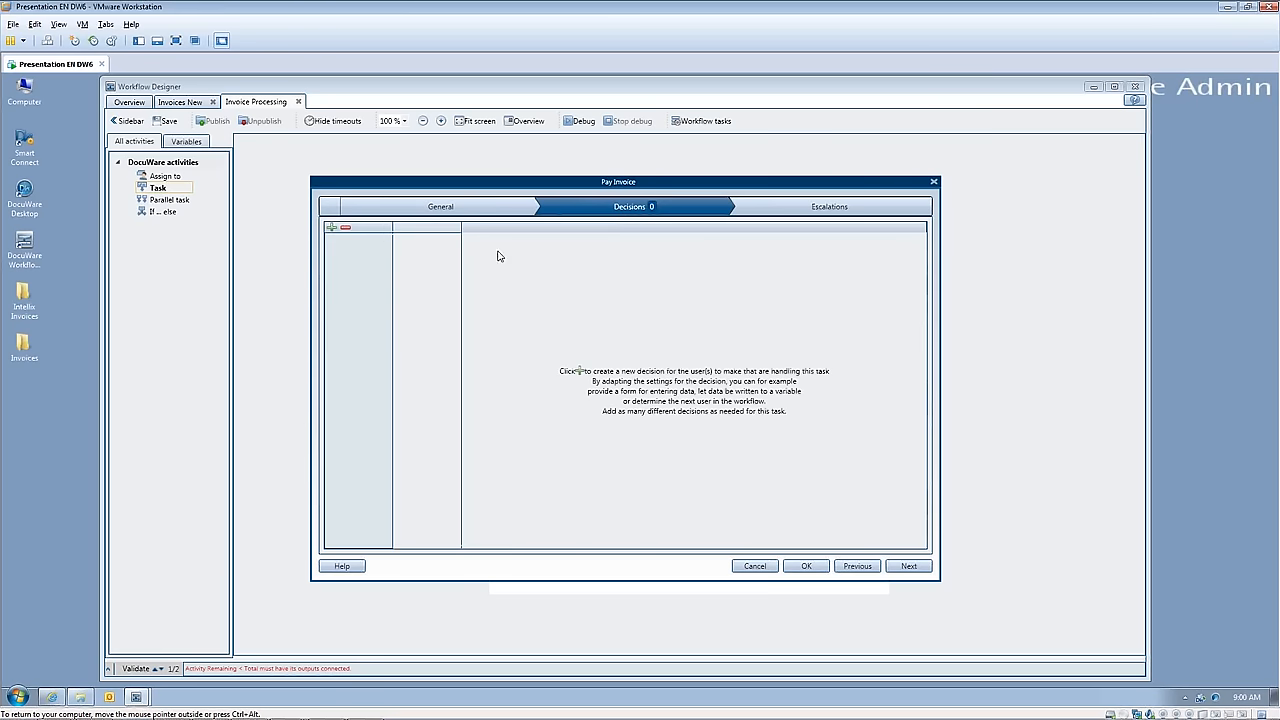
left_click(332, 229)
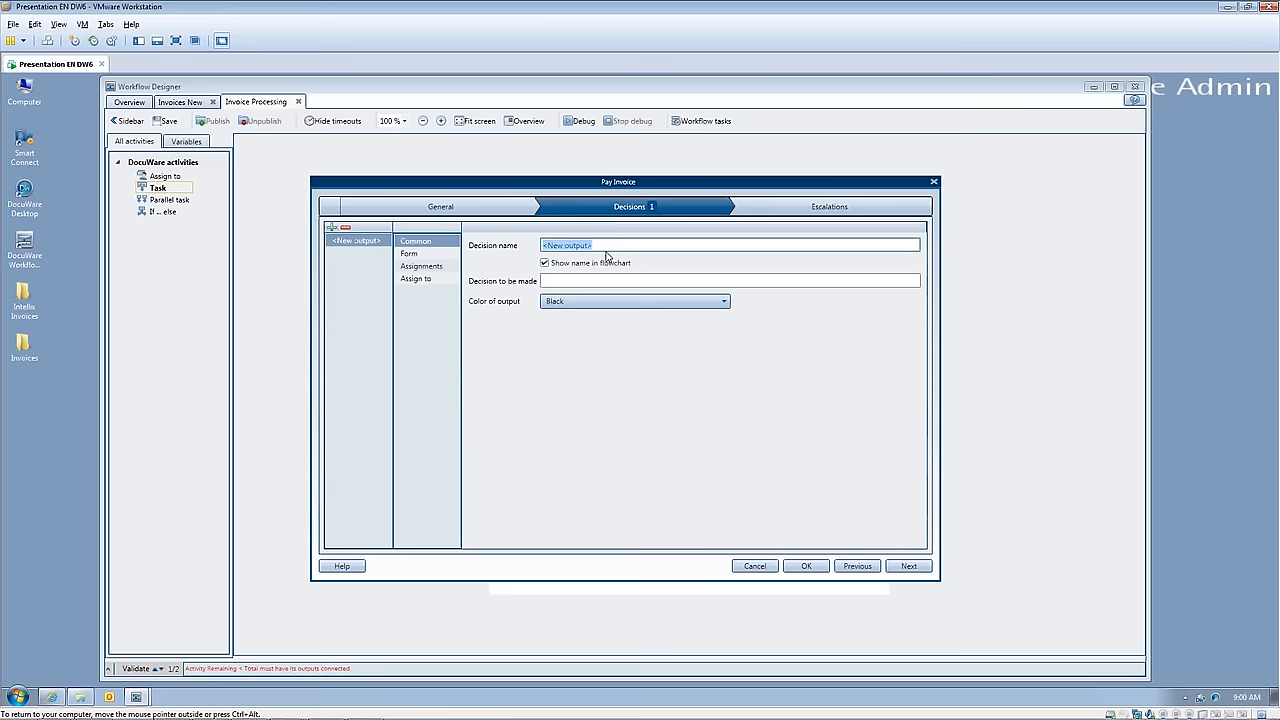
type("Pay Invoice")
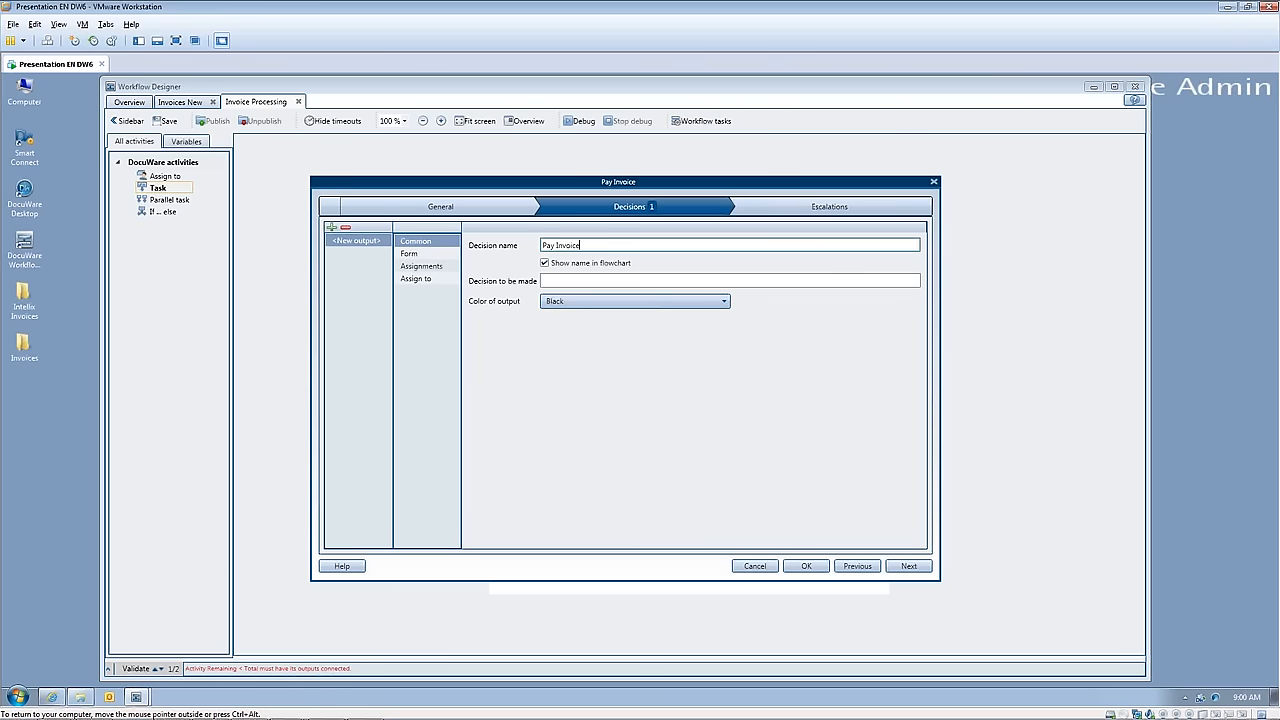
left_click(712, 302)
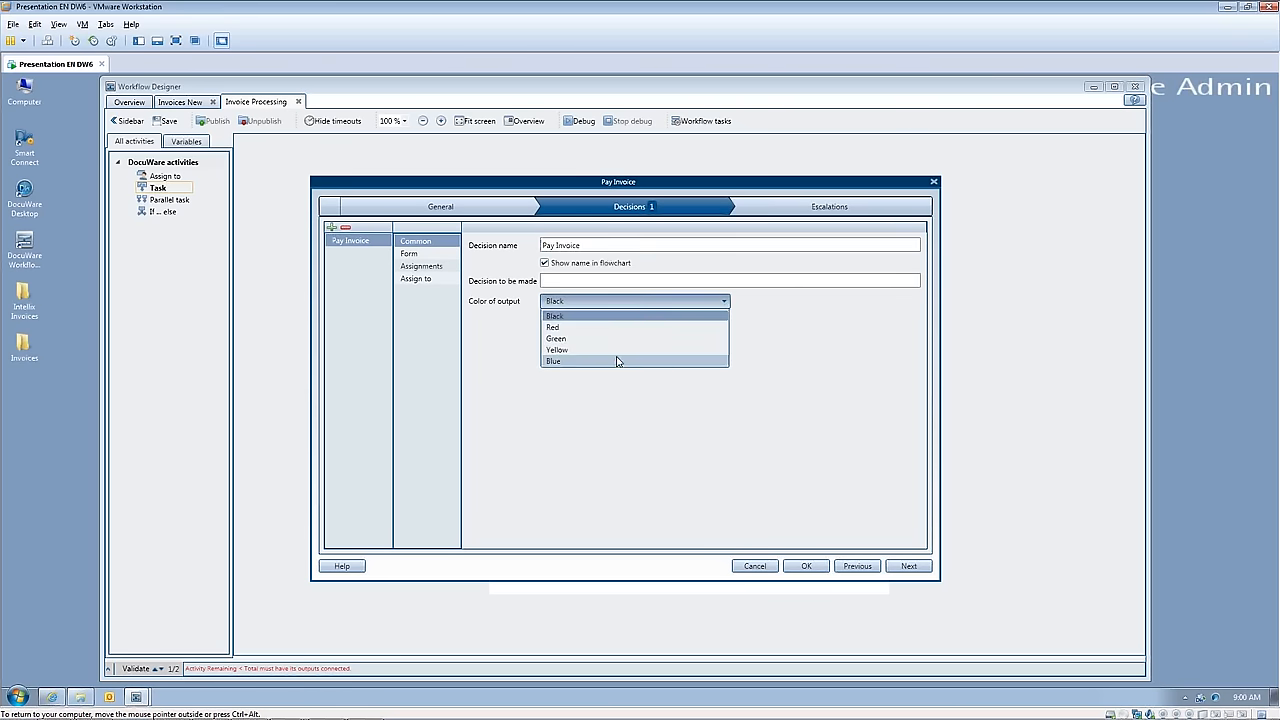
left_click(616, 361)
Step: Add a form field to the new Pay Invoice decision and name it "PayInv"
left_click(410, 253)
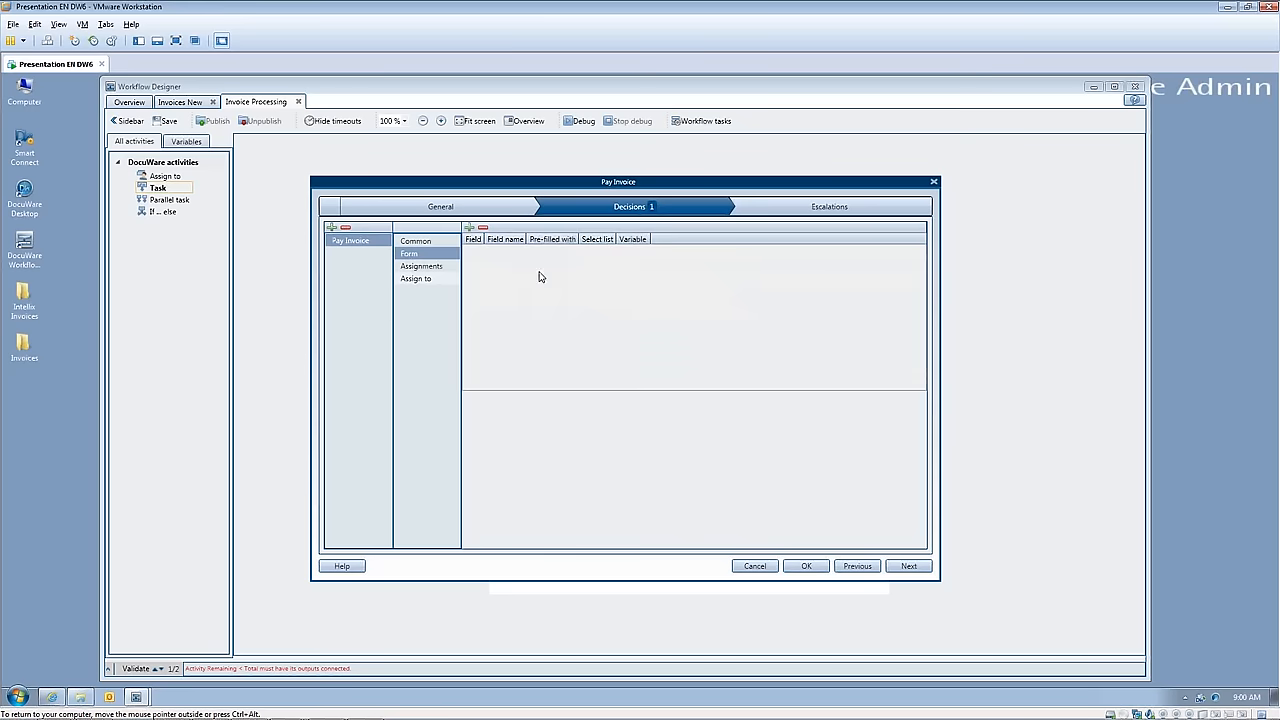
left_click(470, 227)
double_click(618, 449)
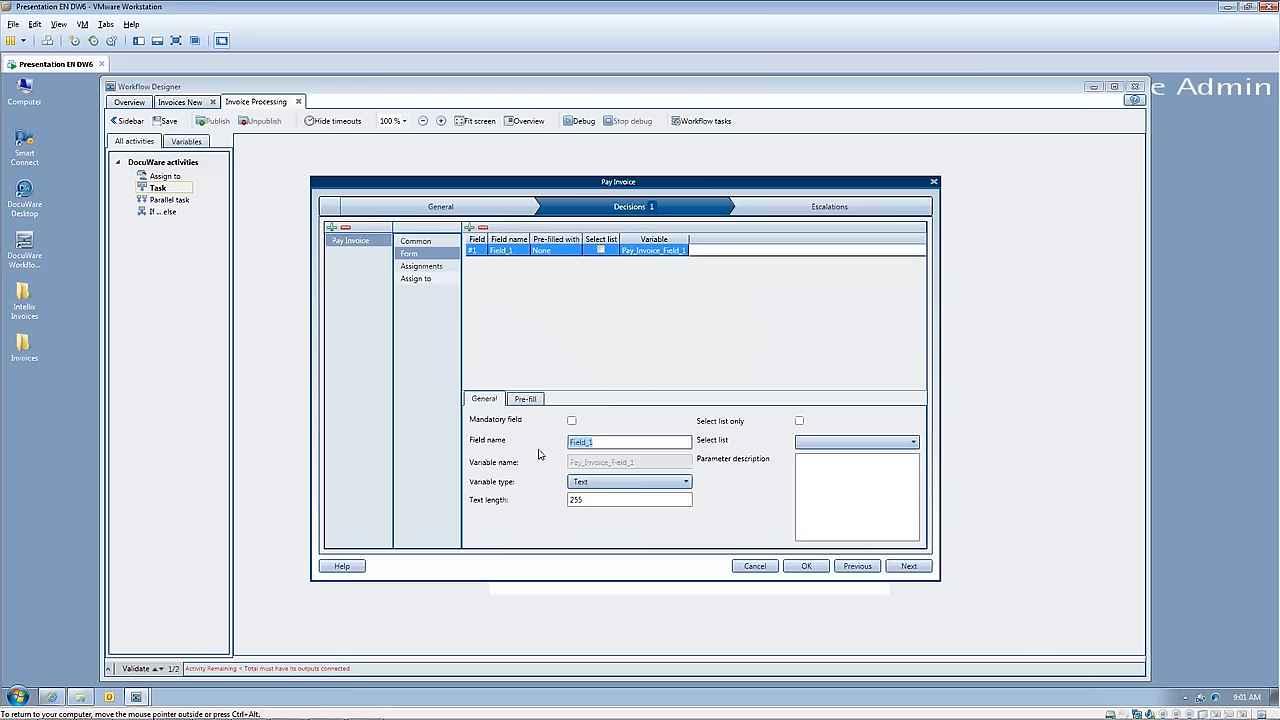
type("PayInv")
Step: Pre-fill the new PayInv form field with the fixed entry "Paid In Full"
left_click(525, 399)
left_click(591, 424)
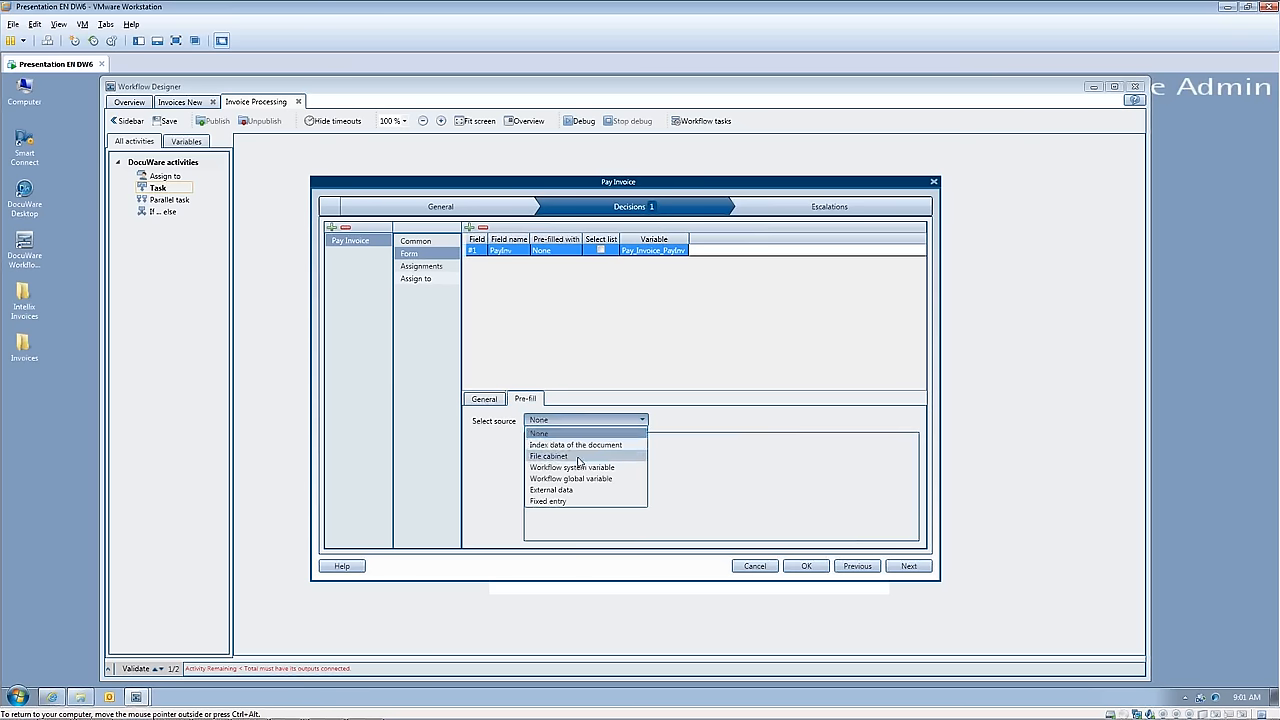
left_click(575, 510)
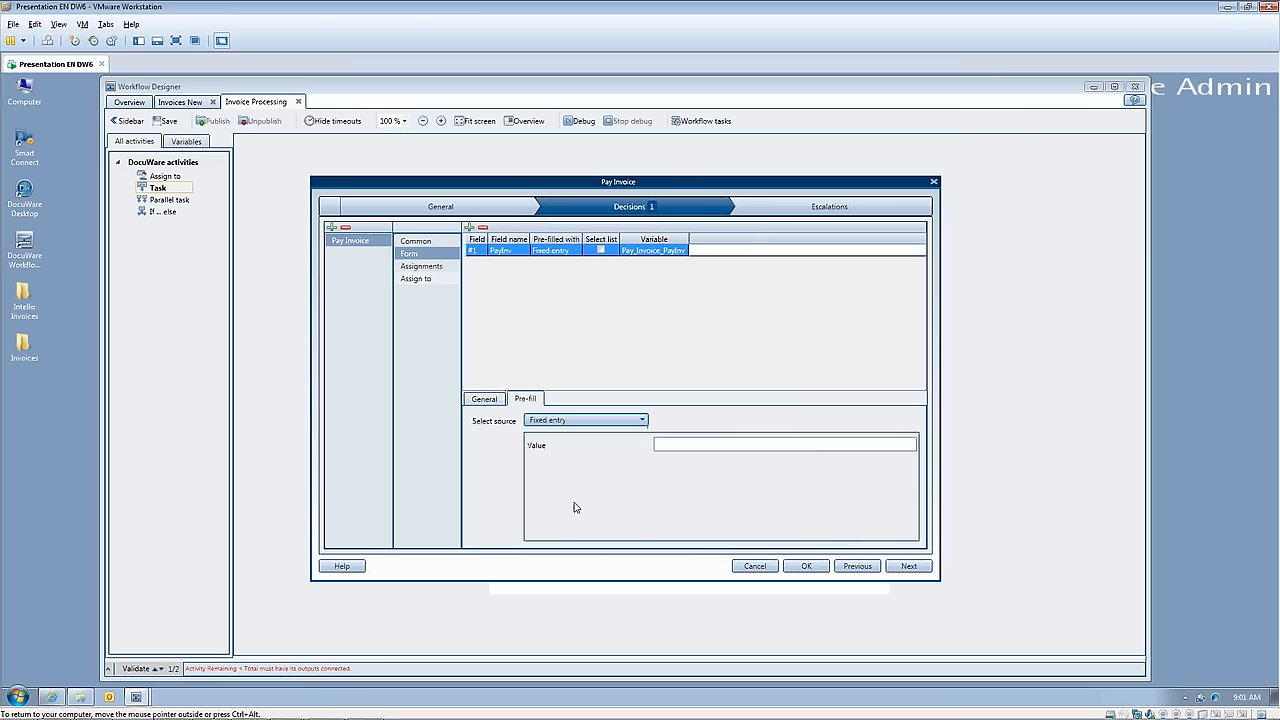
left_click(670, 455)
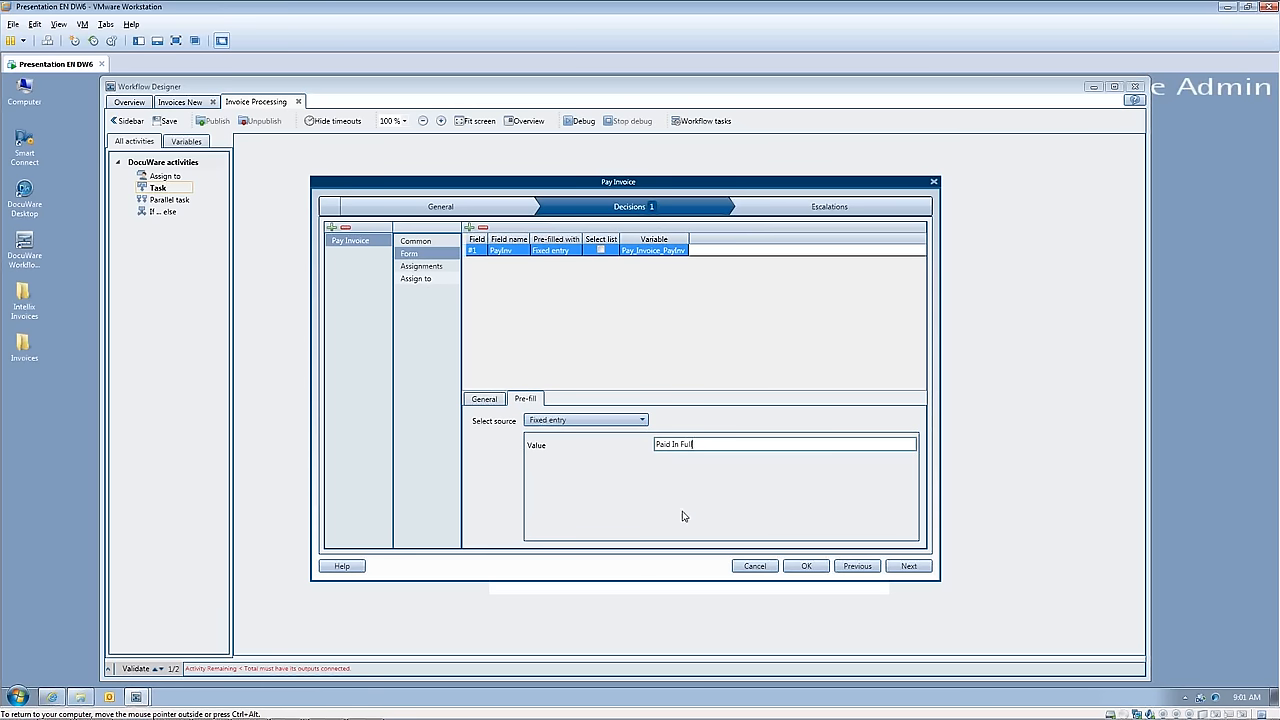
Step: Add an assignment to the new Pay Invoice decision that writes to the document's Status index field
left_click(421, 266)
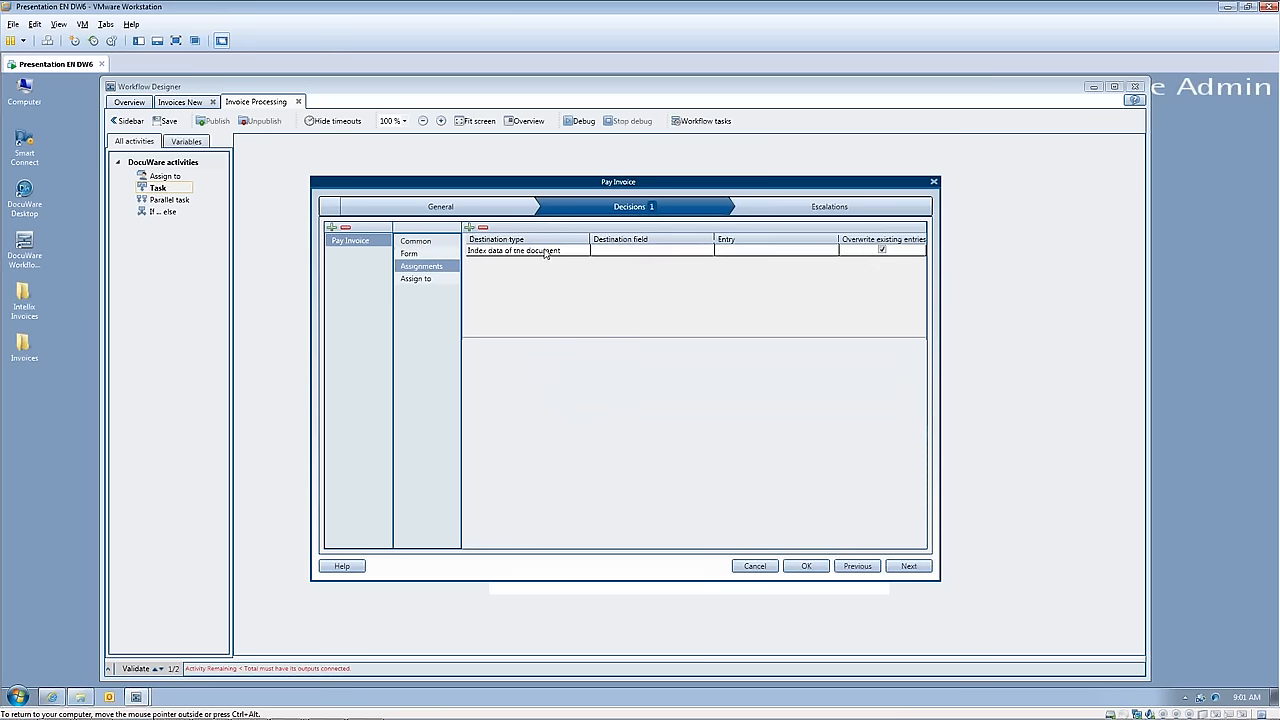
left_click(545, 252)
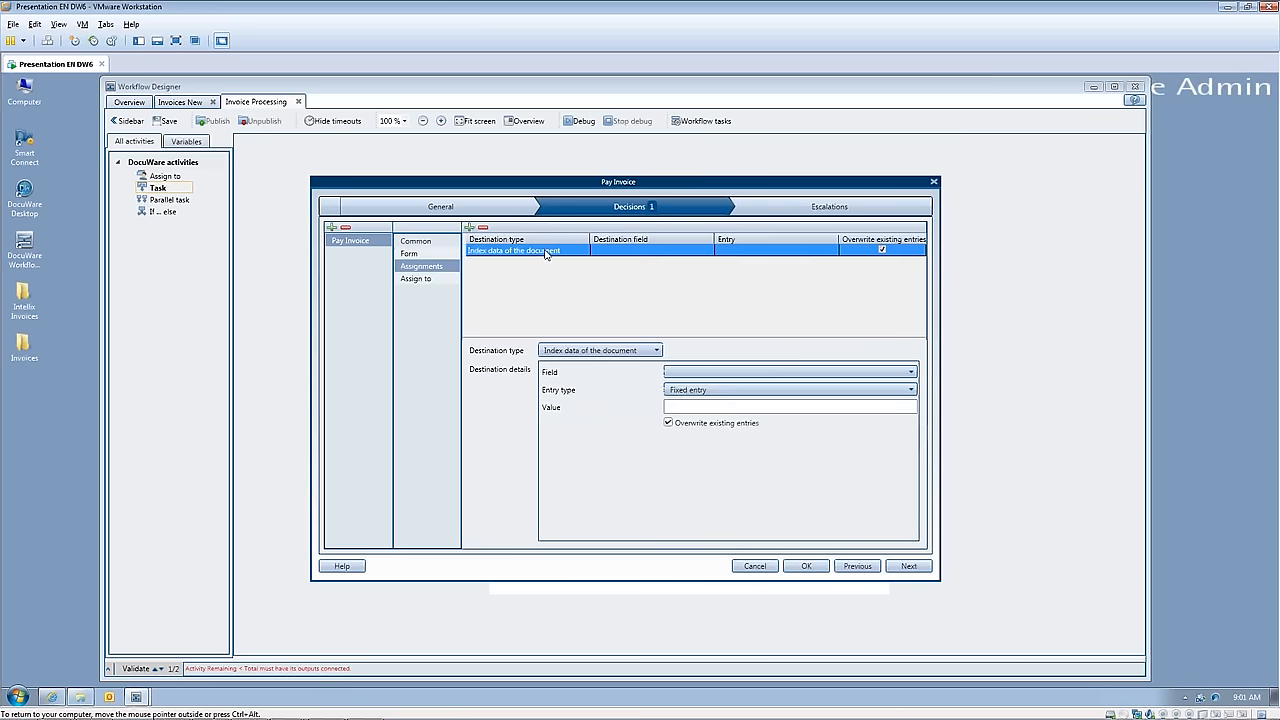
left_click(899, 373)
scroll(720, 480, "down", 5)
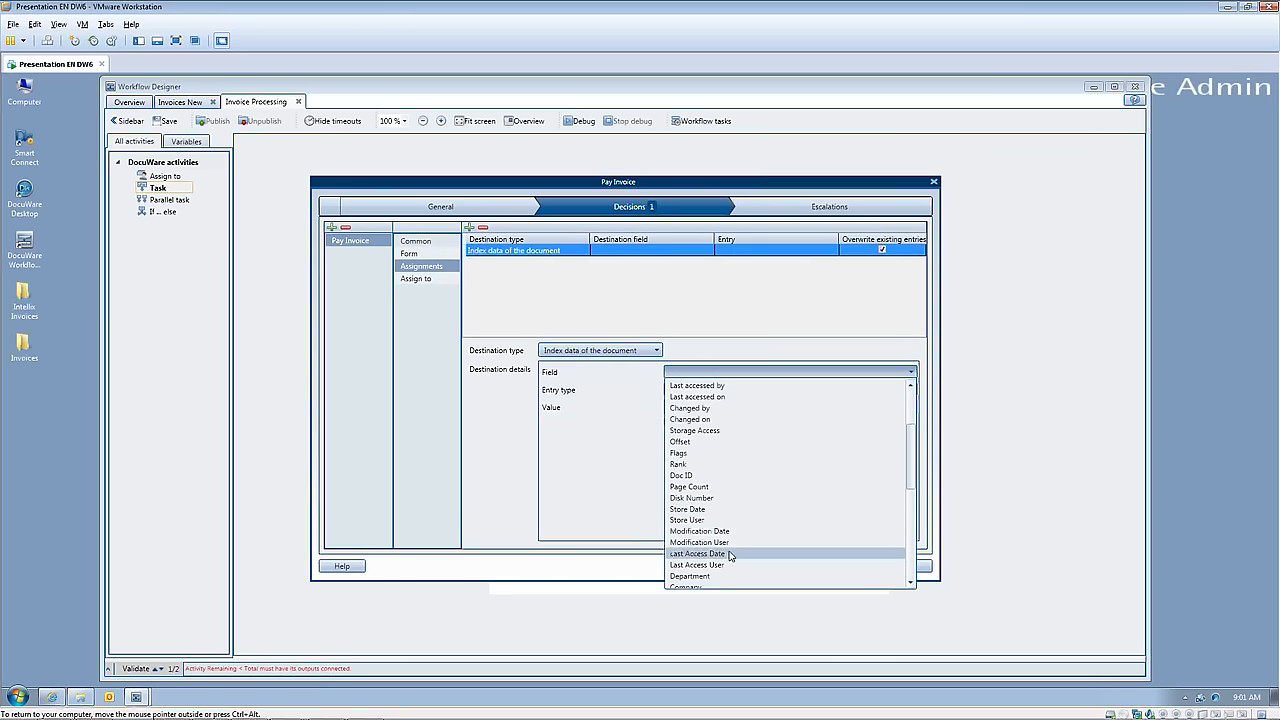
scroll(728, 553, "down", 4)
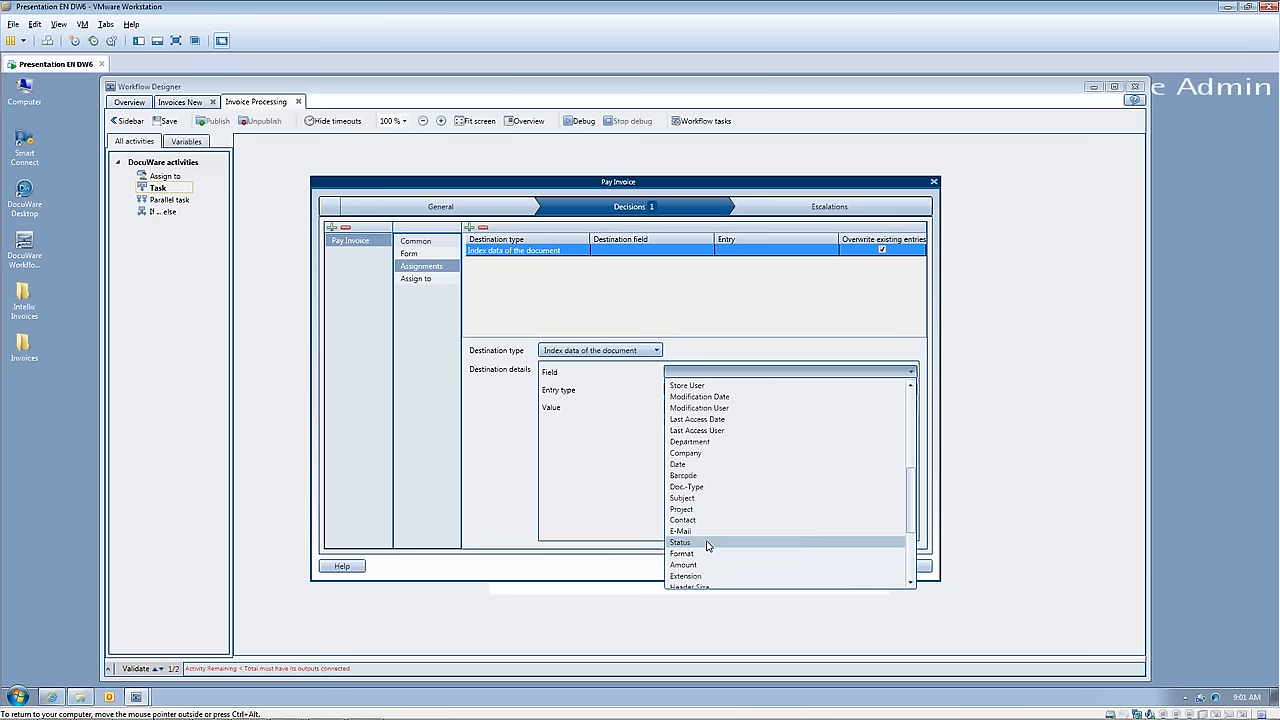
left_click(705, 542)
Step: Set the Status assignment's entry type to Form field with the value PayInv, and accept the task settings
left_click(912, 390)
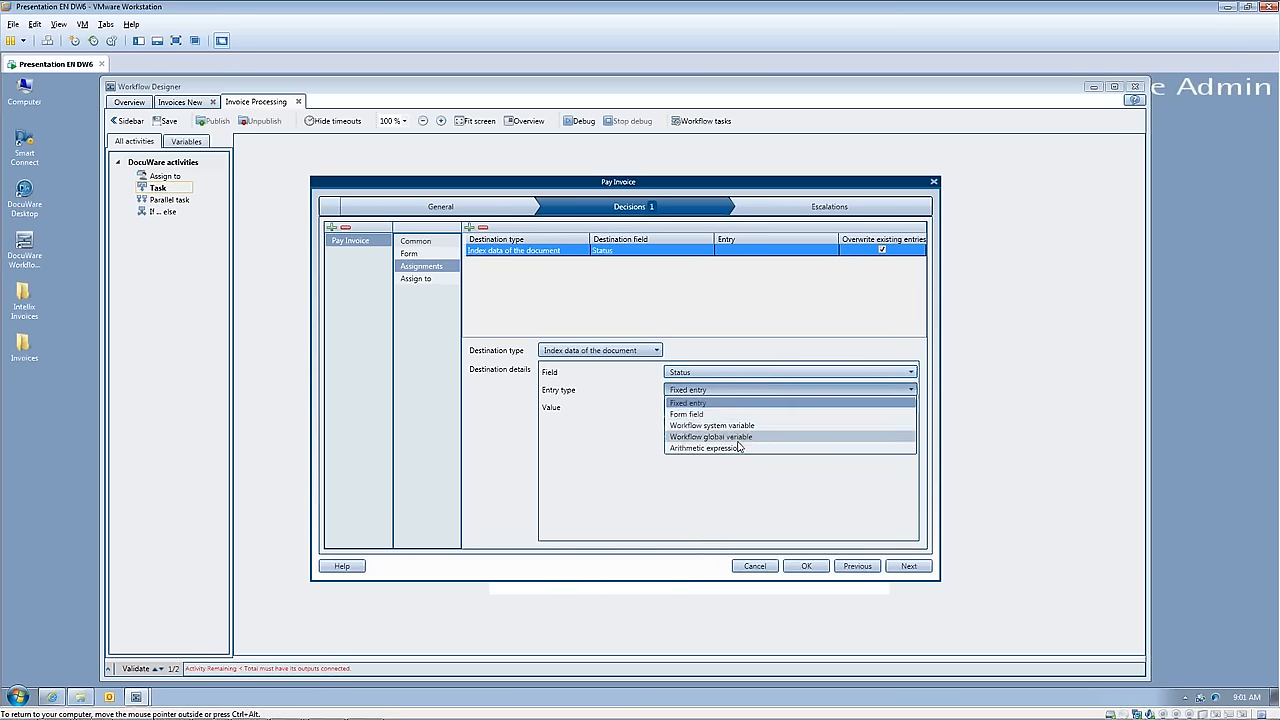
left_click(714, 415)
left_click(726, 408)
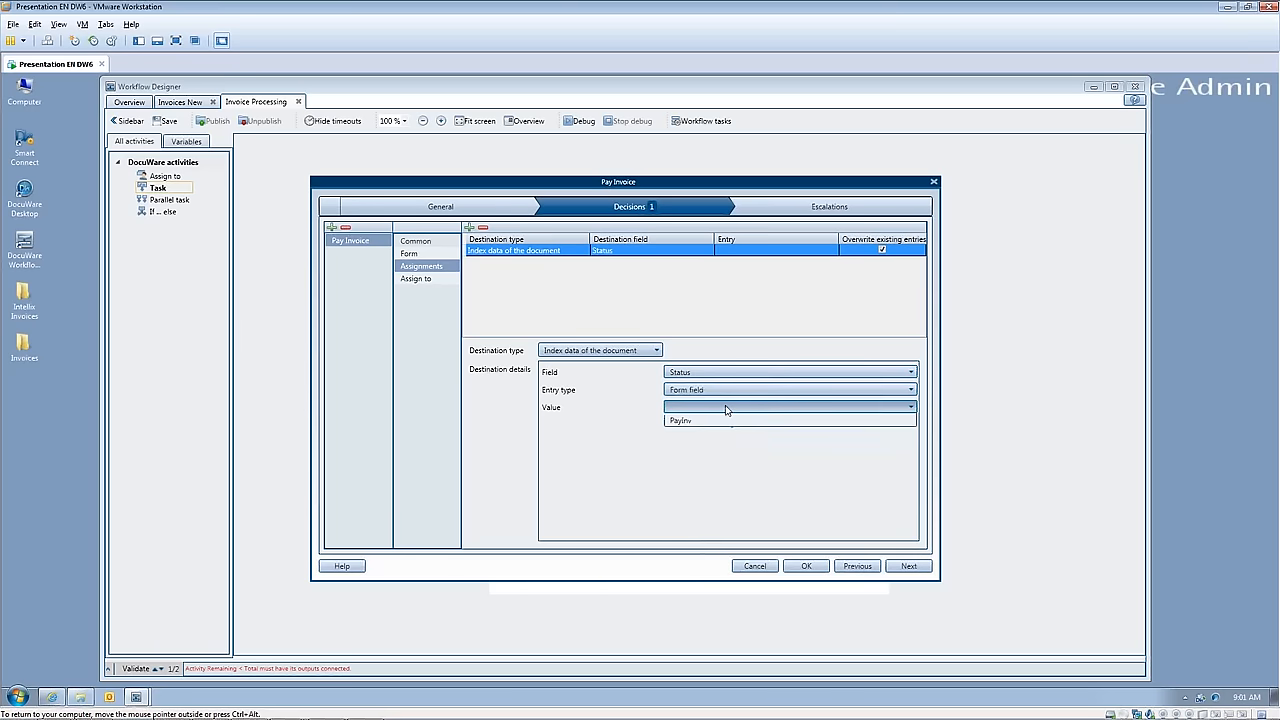
left_click(805, 424)
left_click(806, 566)
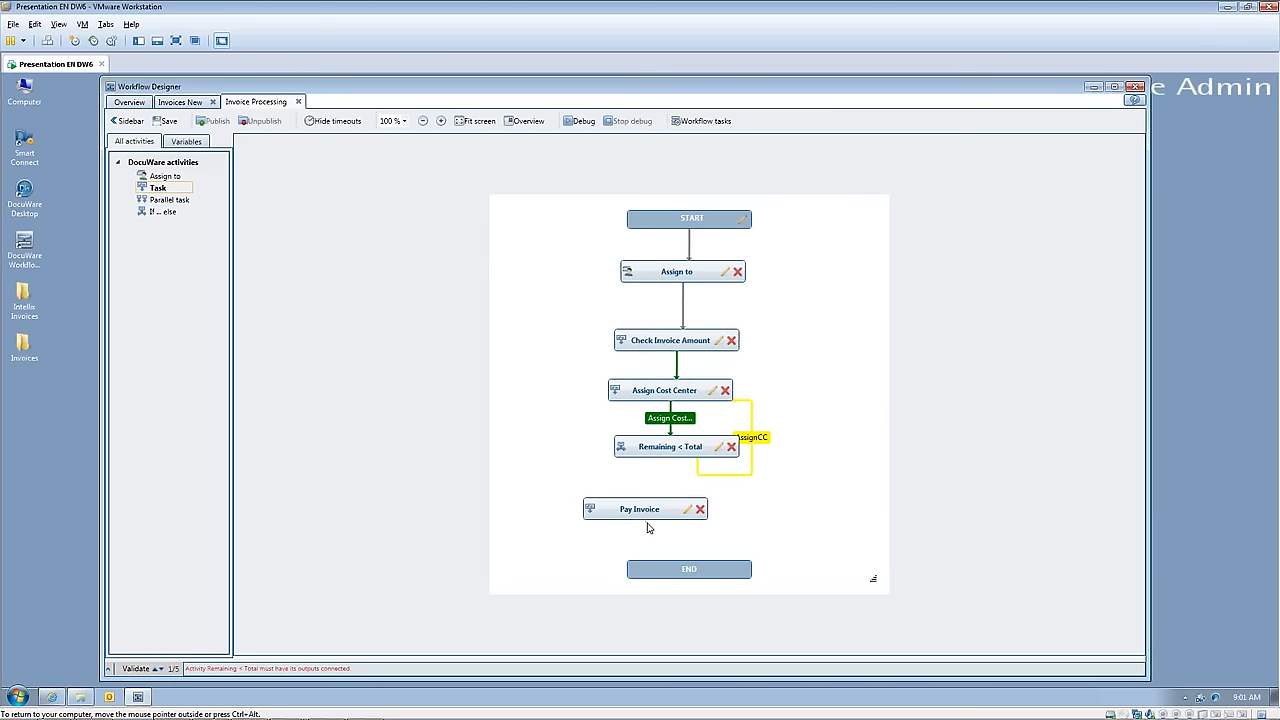
Step: Link Pay Invoice to END and Remaining < Total to Pay Invoice, and save the workflow
left_click_drag(647, 527, 648, 570)
left_click_drag(657, 464, 656, 510)
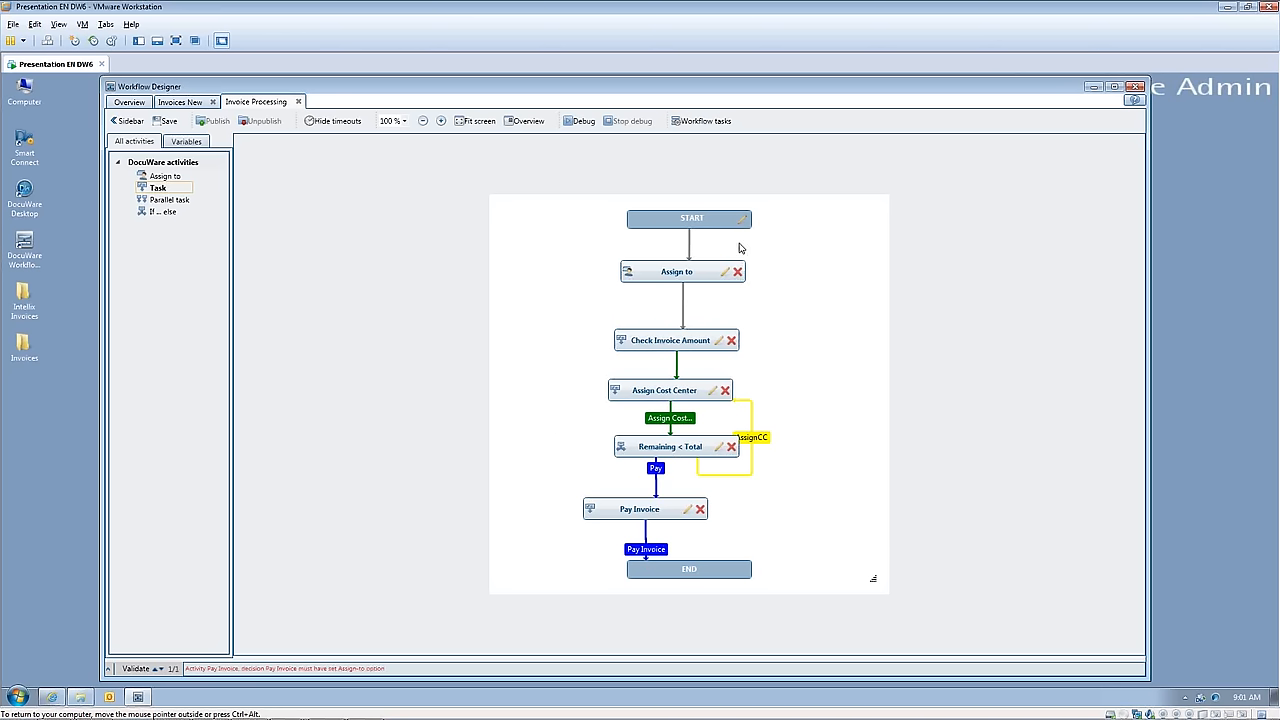
mouse_move(679, 273)
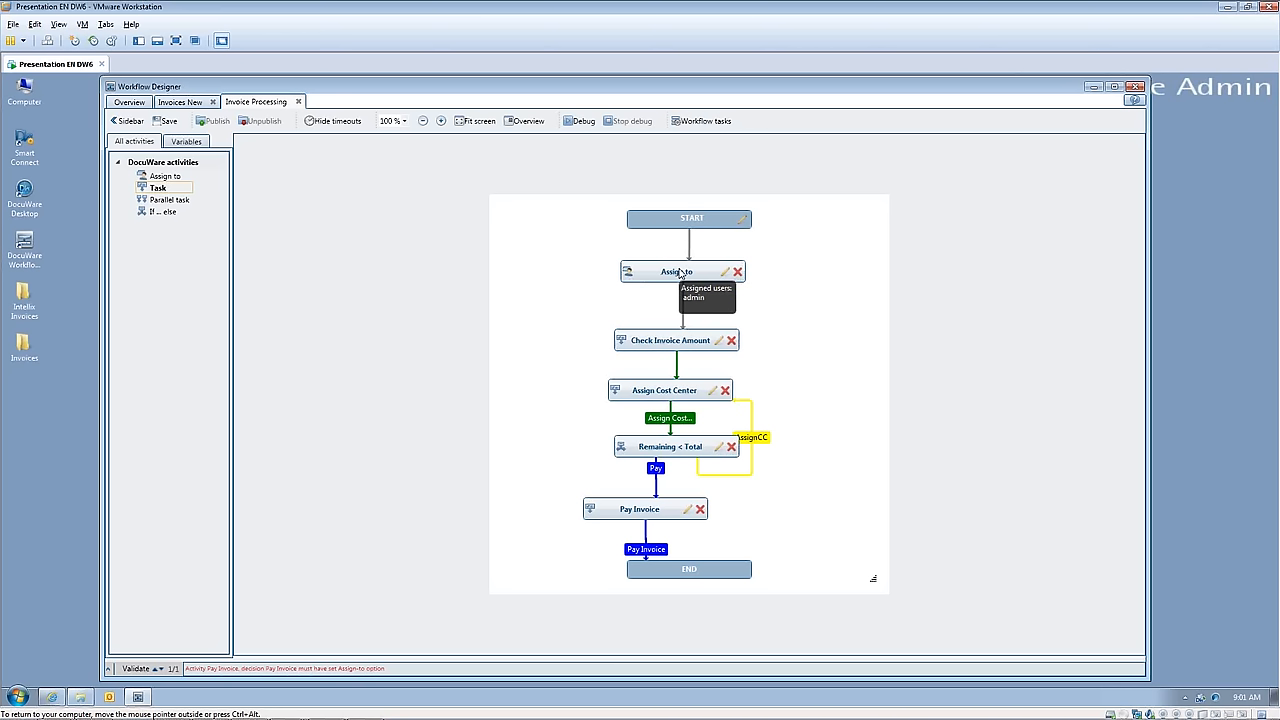
mouse_move(653, 345)
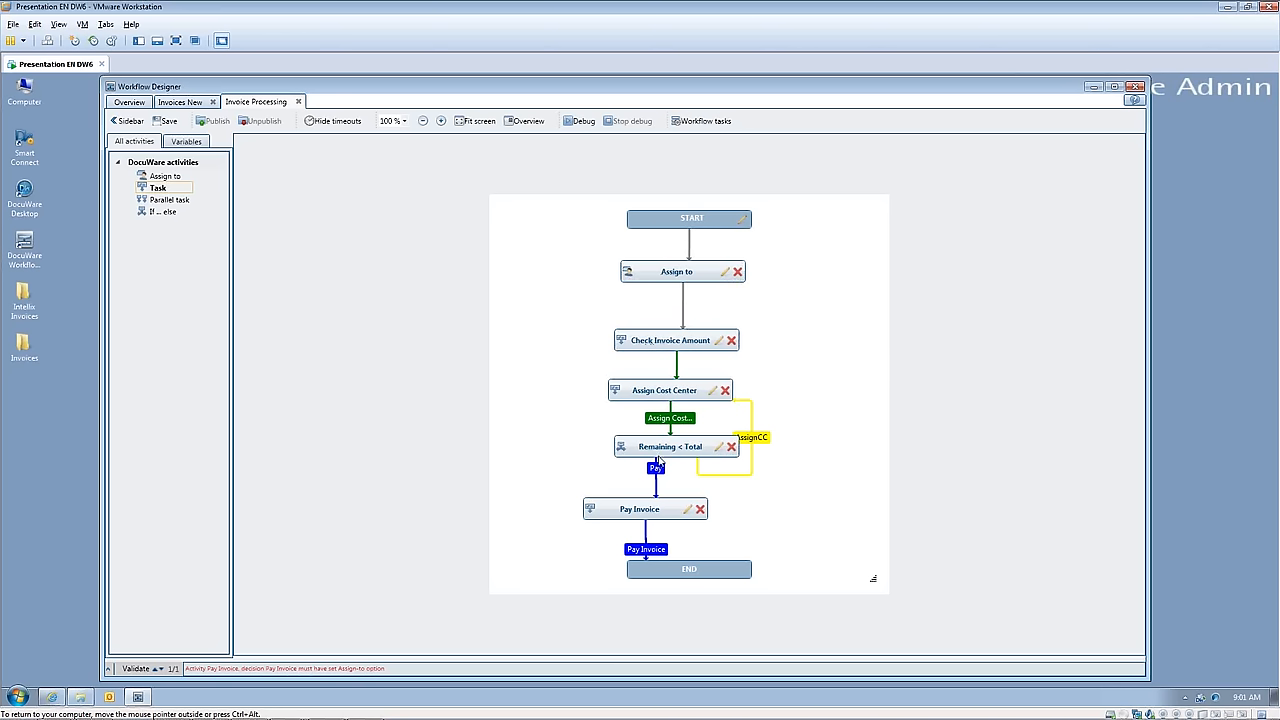
mouse_move(660, 456)
mouse_move(677, 511)
left_click(167, 122)
Step: Reopen the Pay Invoice task and assign its decision directly to the admin user
left_click(688, 510)
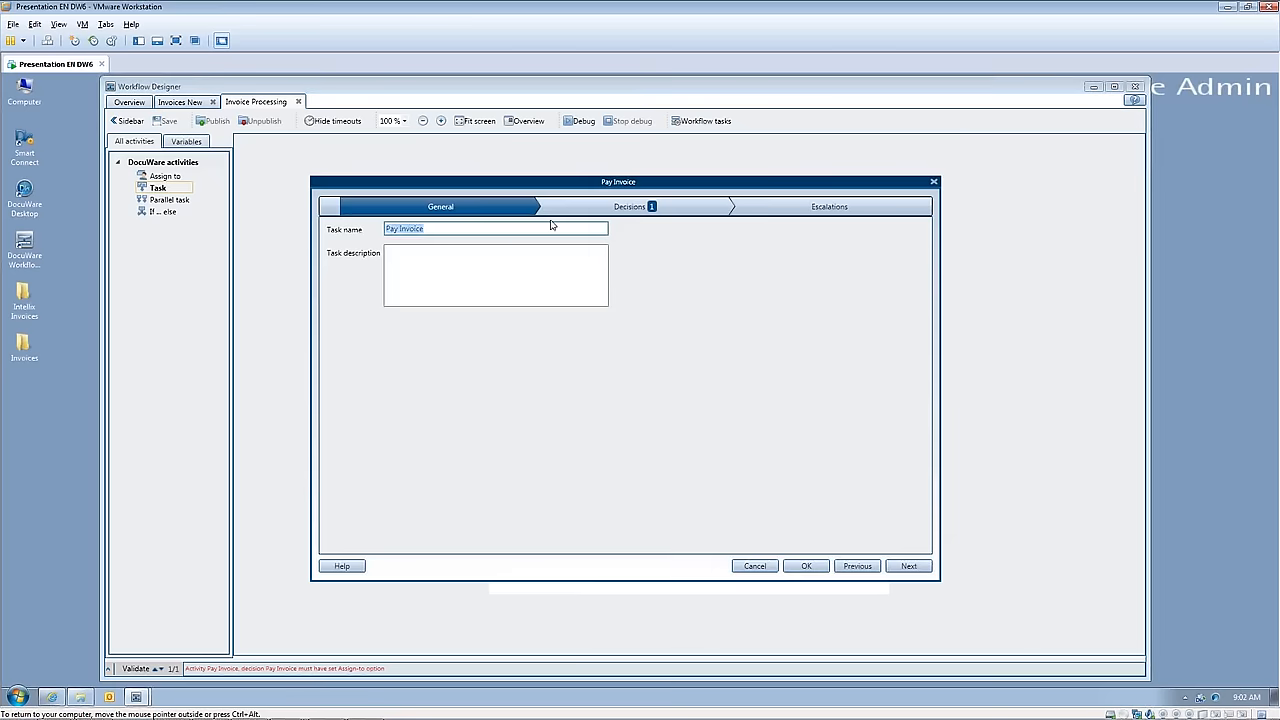
left_click(621, 212)
left_click(418, 281)
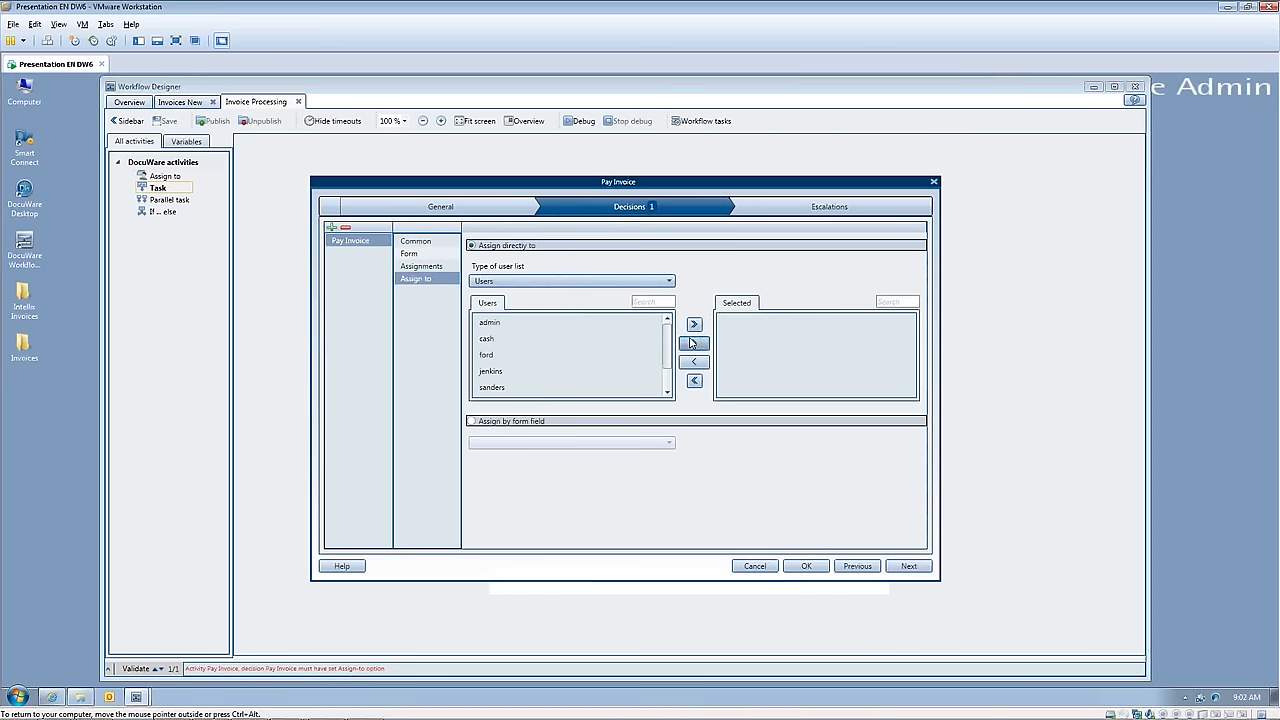
left_click(557, 322)
left_click(694, 343)
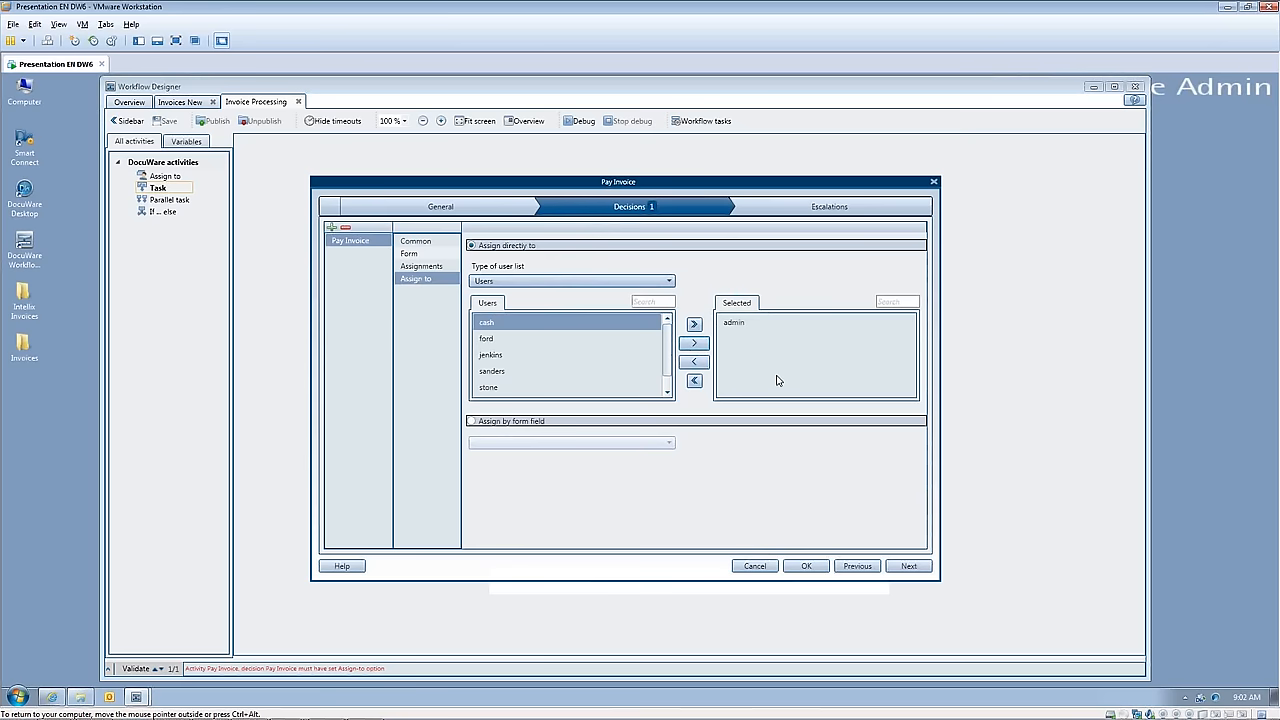
left_click(806, 566)
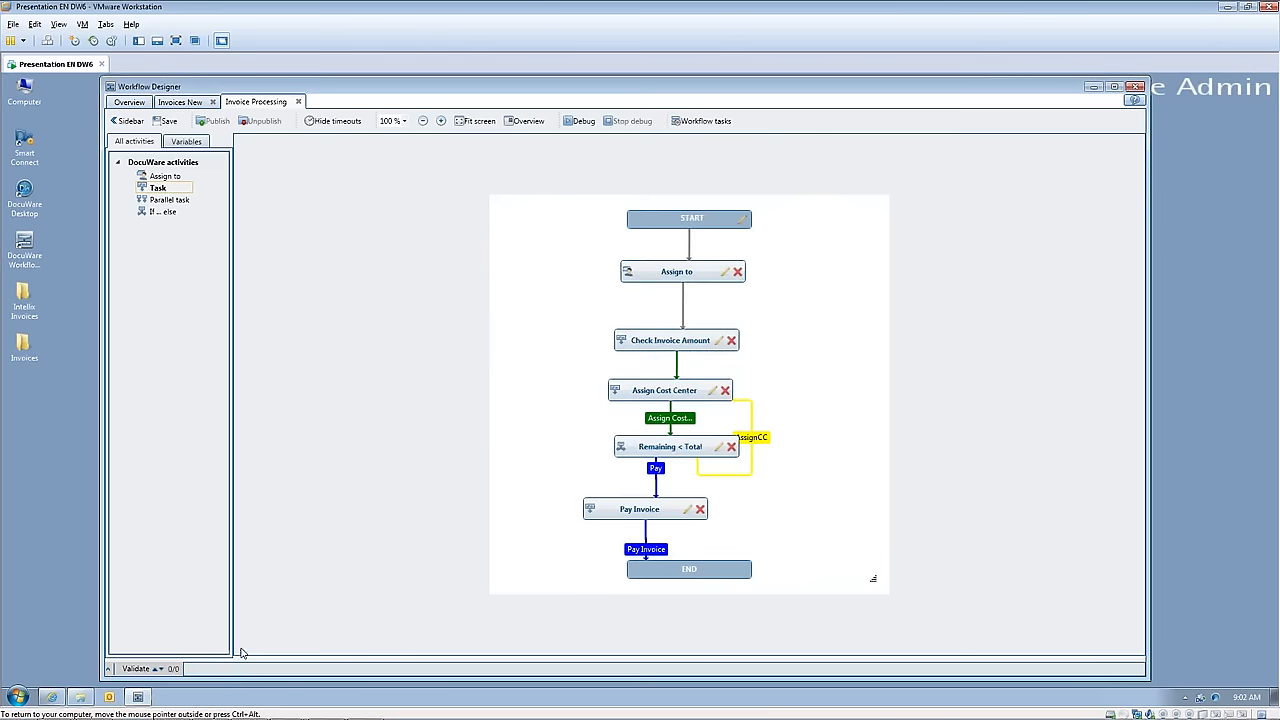
Step: Save and publish the Invoice Processing workflow, and select it in the workflow overview
left_click(162, 122)
left_click(216, 122)
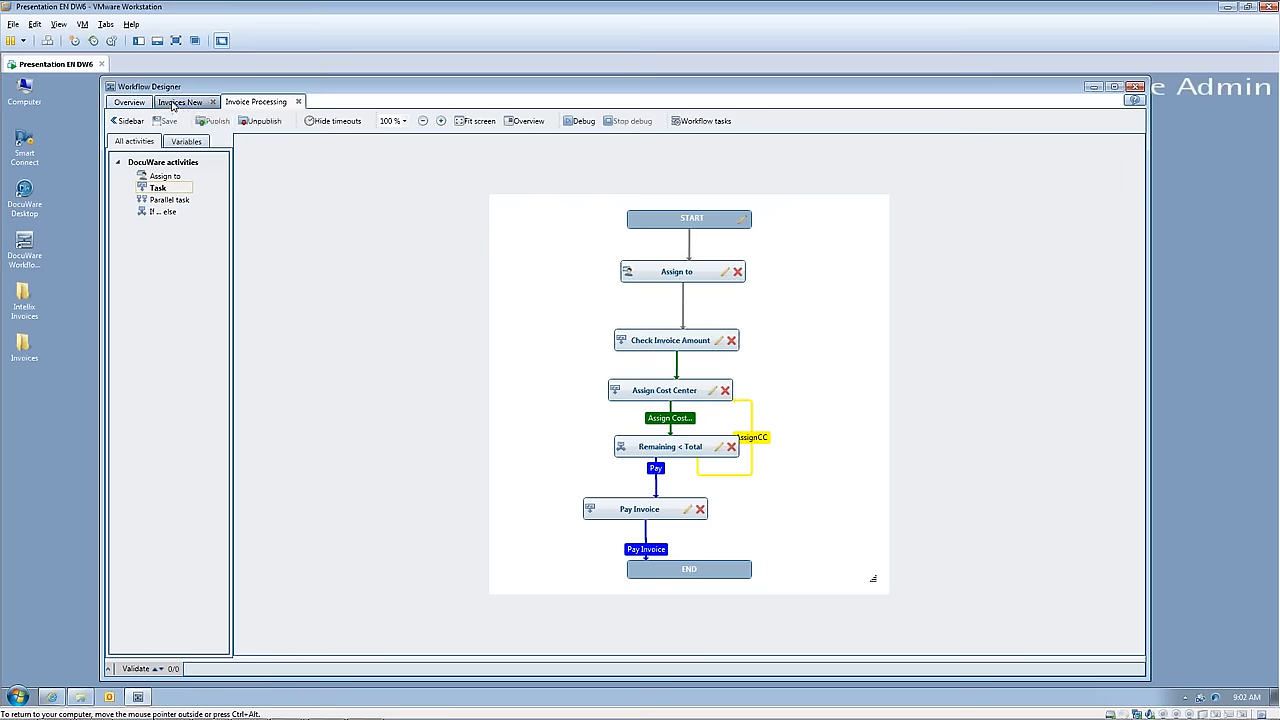
left_click(138, 103)
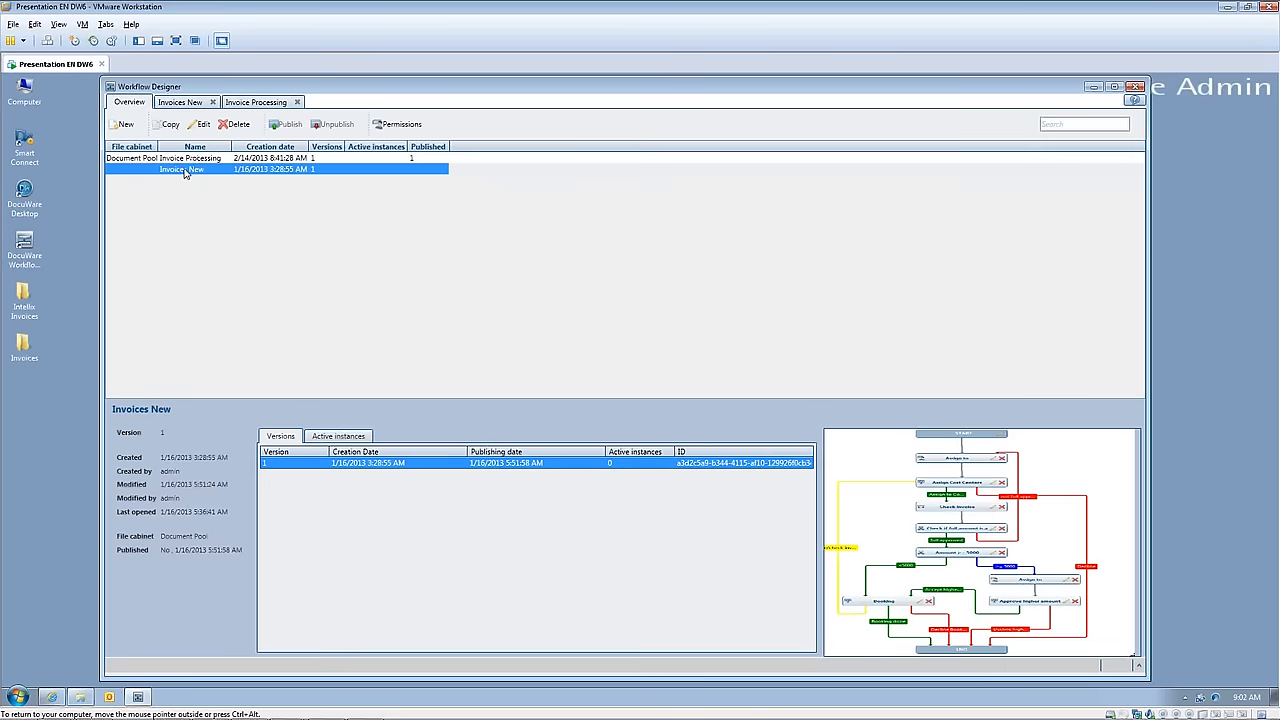
left_click(283, 159)
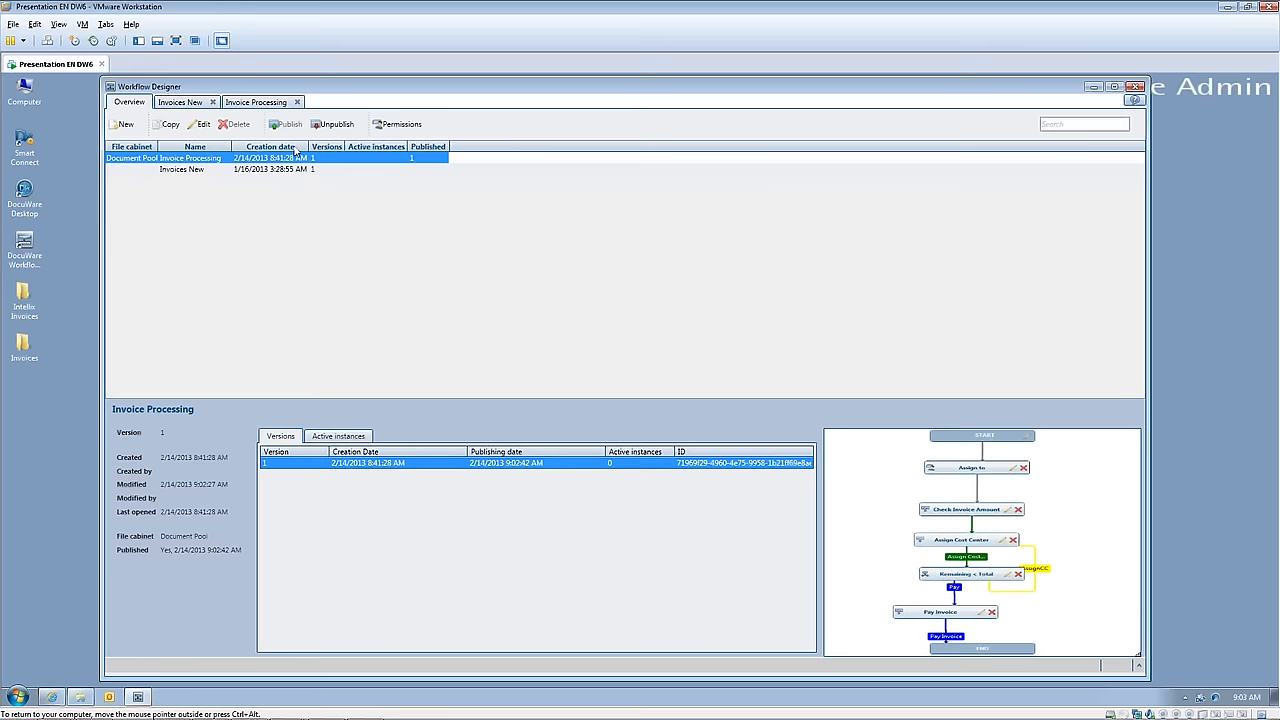
Step: Check the Invoice Processing workflow's active instances, return to its versions, and minimize the Workflow Designer
left_click(343, 437)
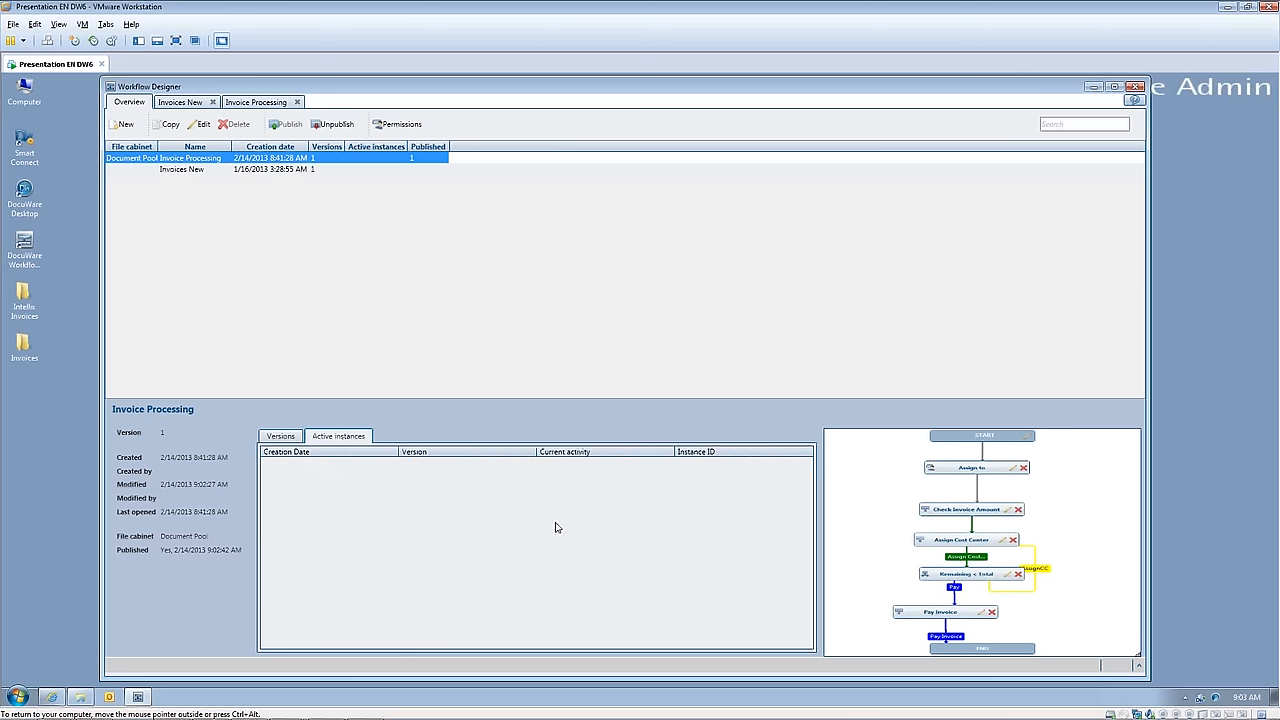
left_click(280, 437)
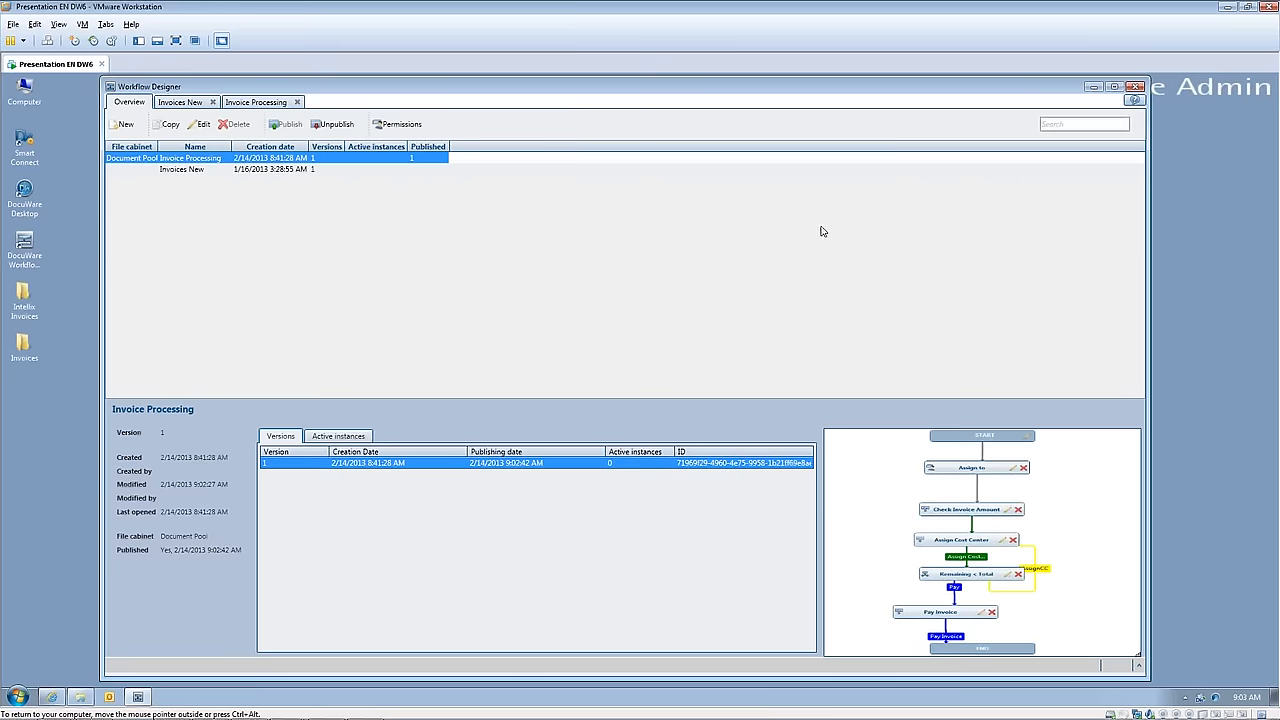
left_click(1093, 88)
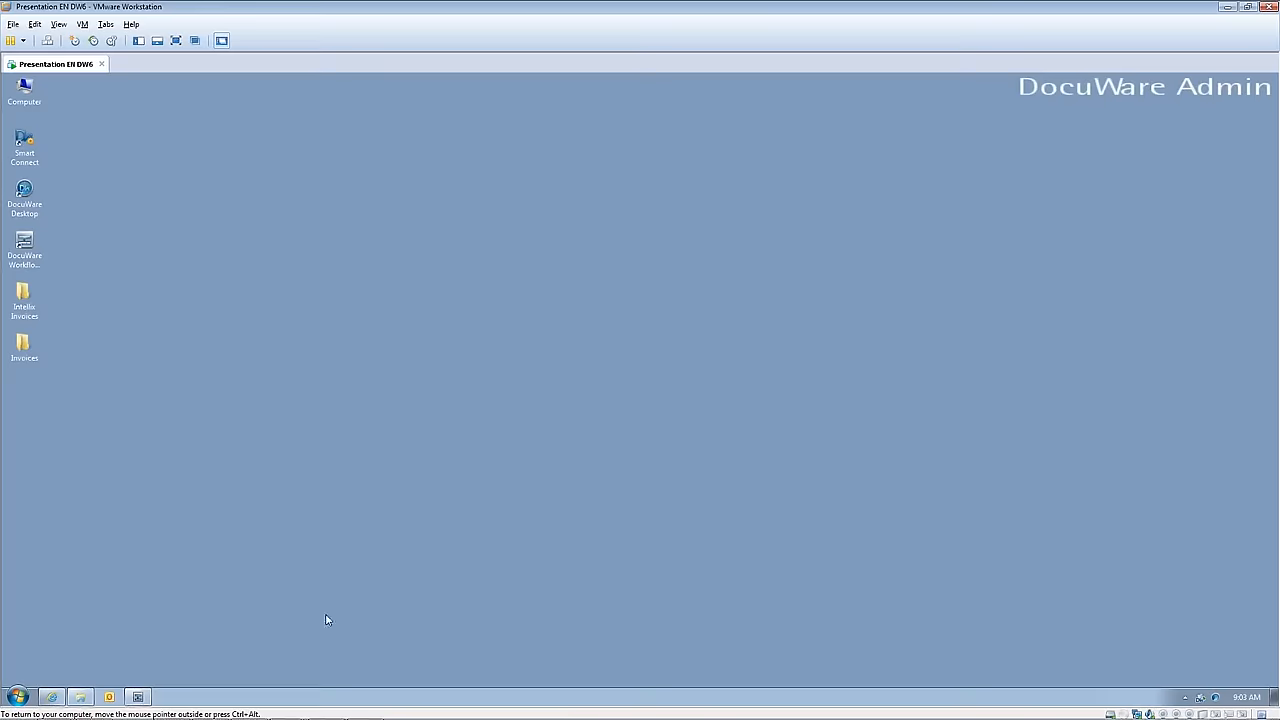
Step: Switch to the DocuWare Web Client and store the Imaging Systems invoice from the basket with the Invoice In store dialog
left_click(53, 699)
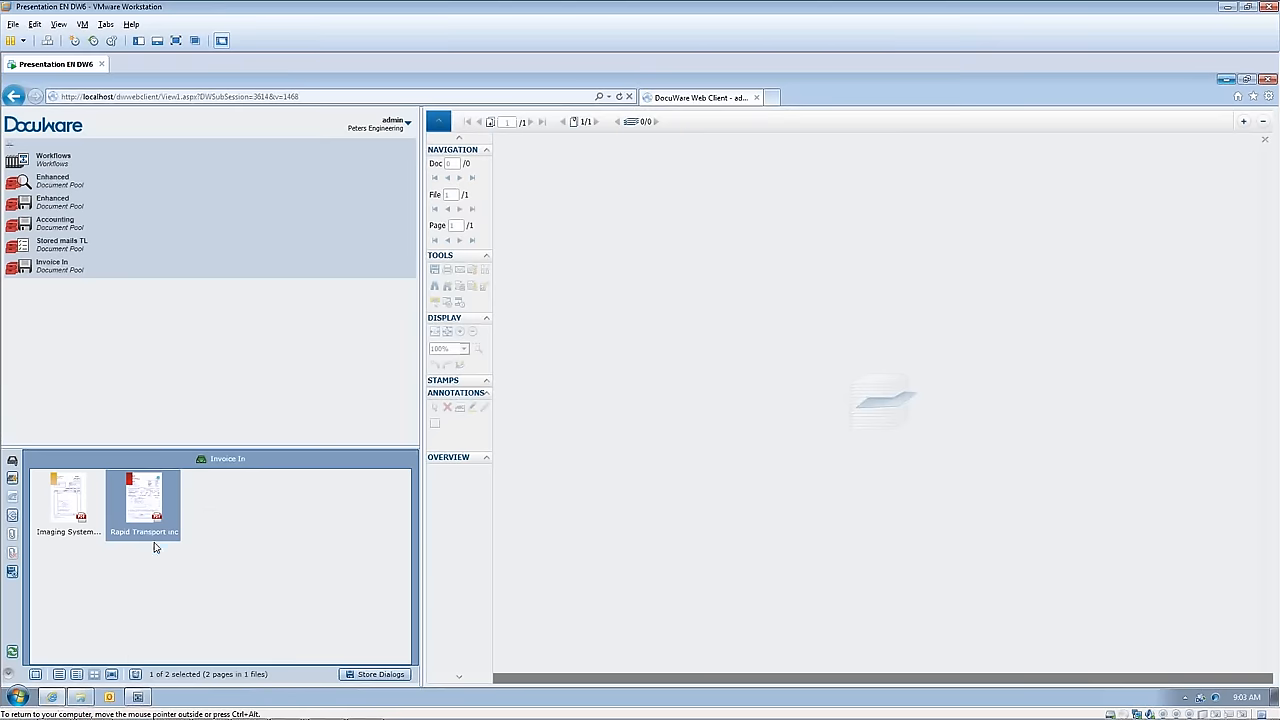
right_click(69, 491)
mouse_move(117, 535)
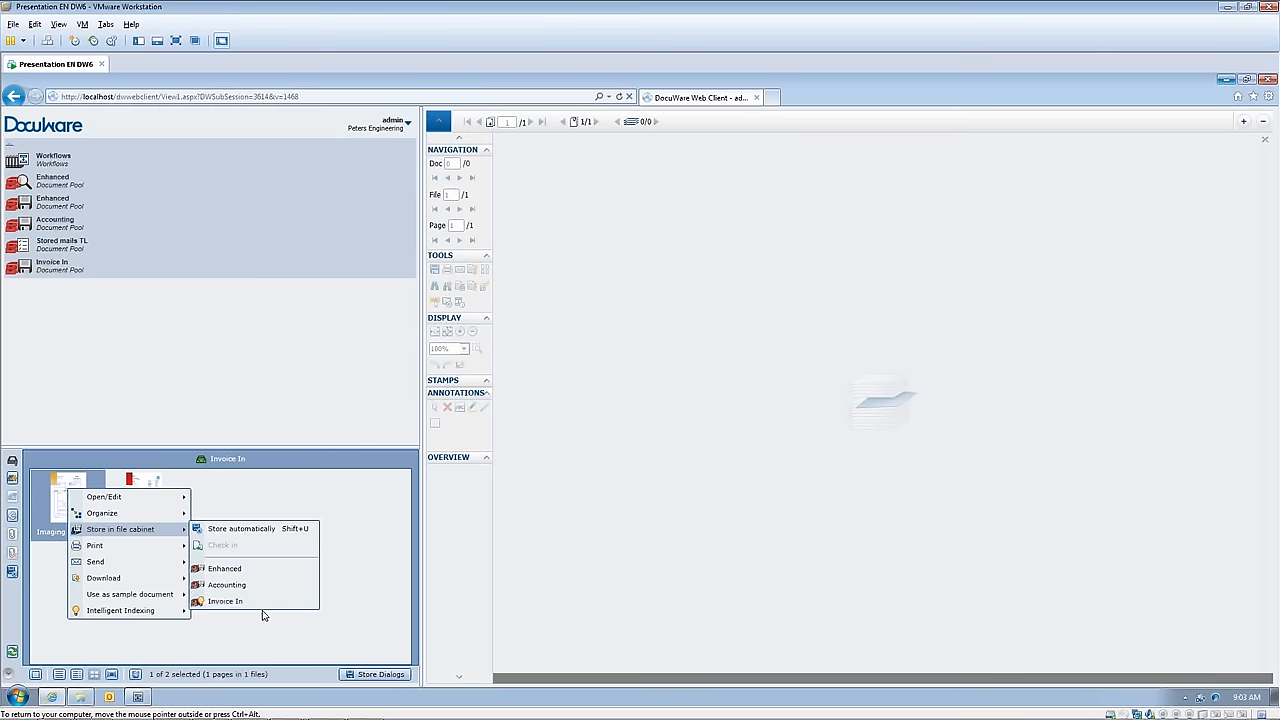
left_click(258, 602)
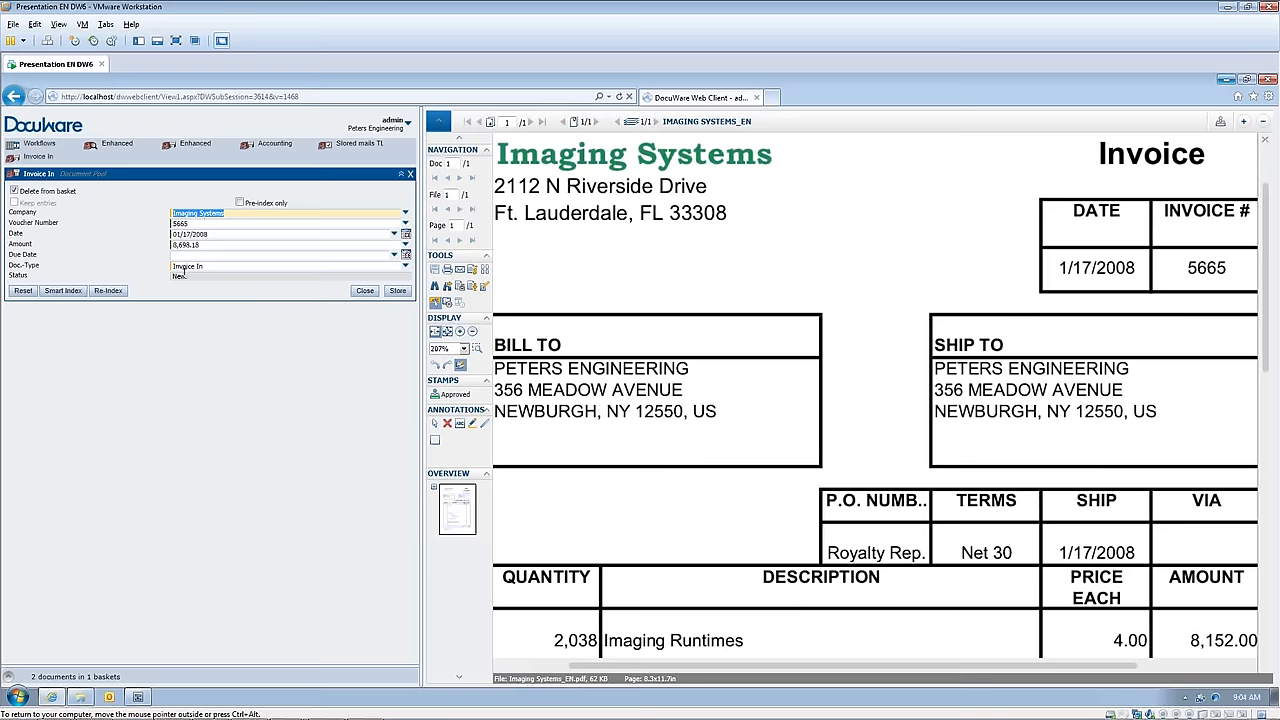
left_click(398, 291)
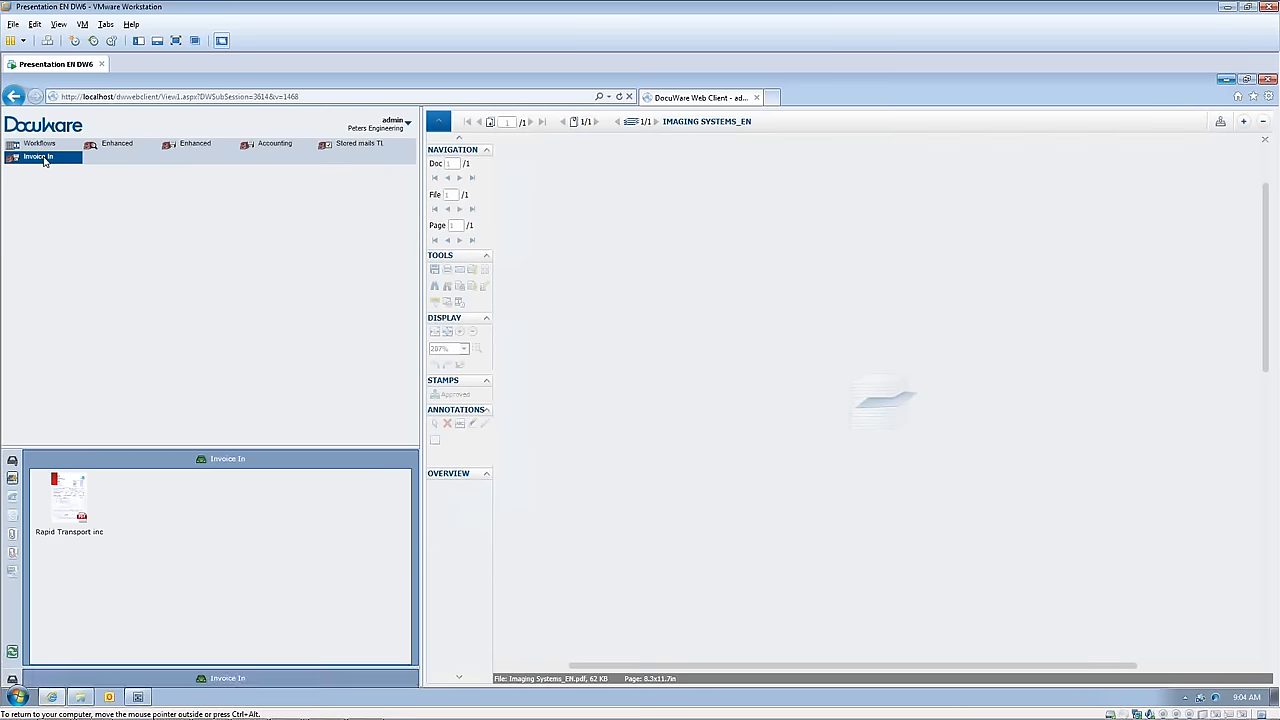
Step: Open the workflow task list, refresh it, and look through both Invoice Processing task lists
left_click(44, 148)
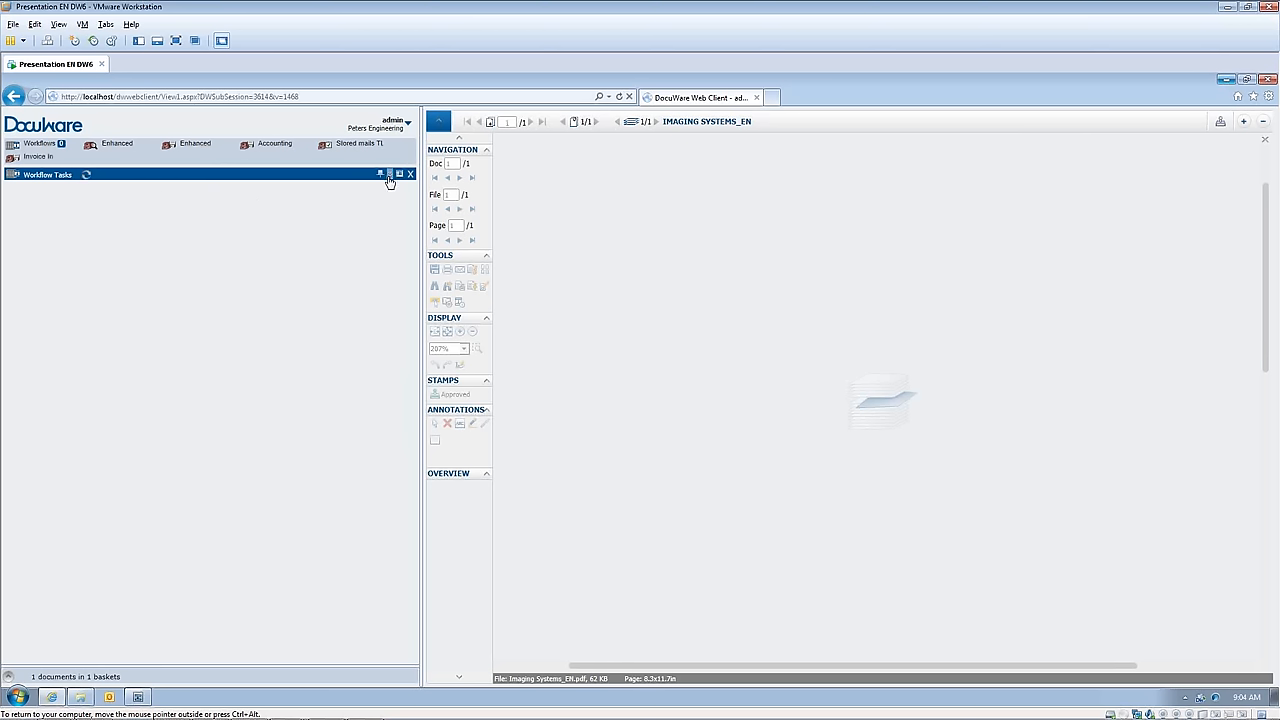
left_click(86, 175)
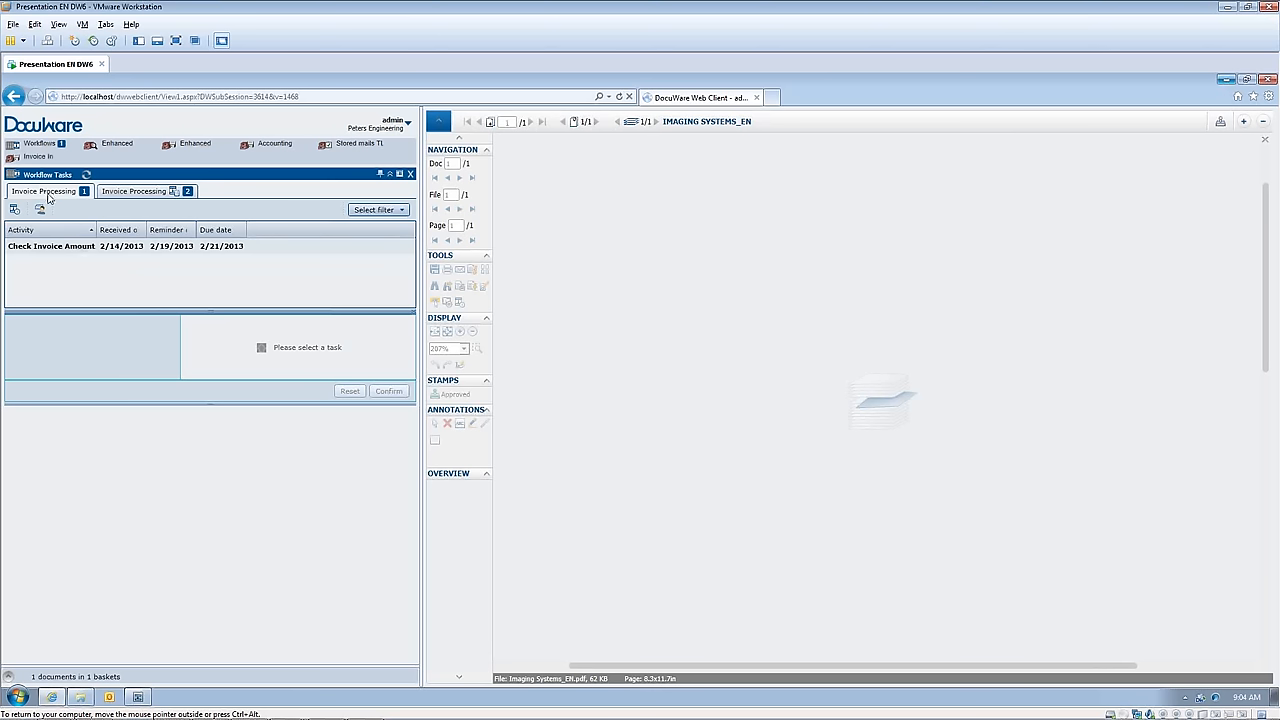
left_click(145, 195)
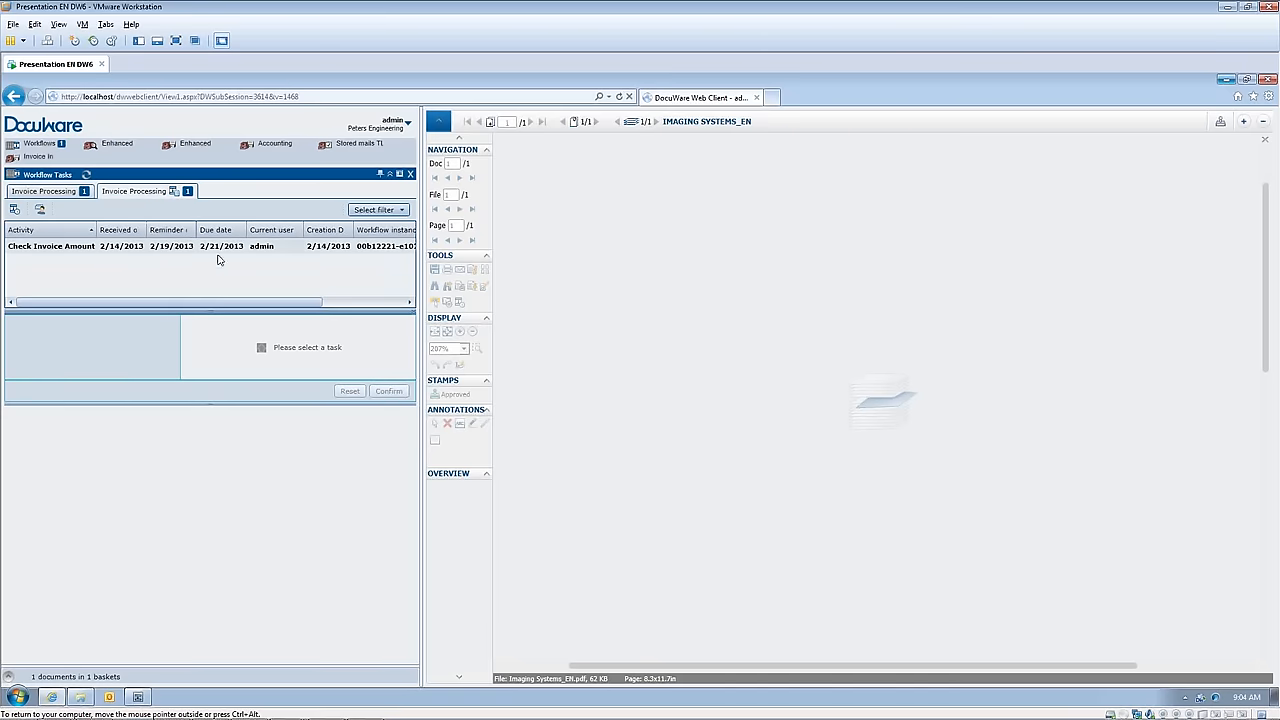
mouse_move(160, 302)
left_mouse_down()
mouse_move(334, 317)
mouse_move(160, 315)
left_mouse_up()
left_click(46, 191)
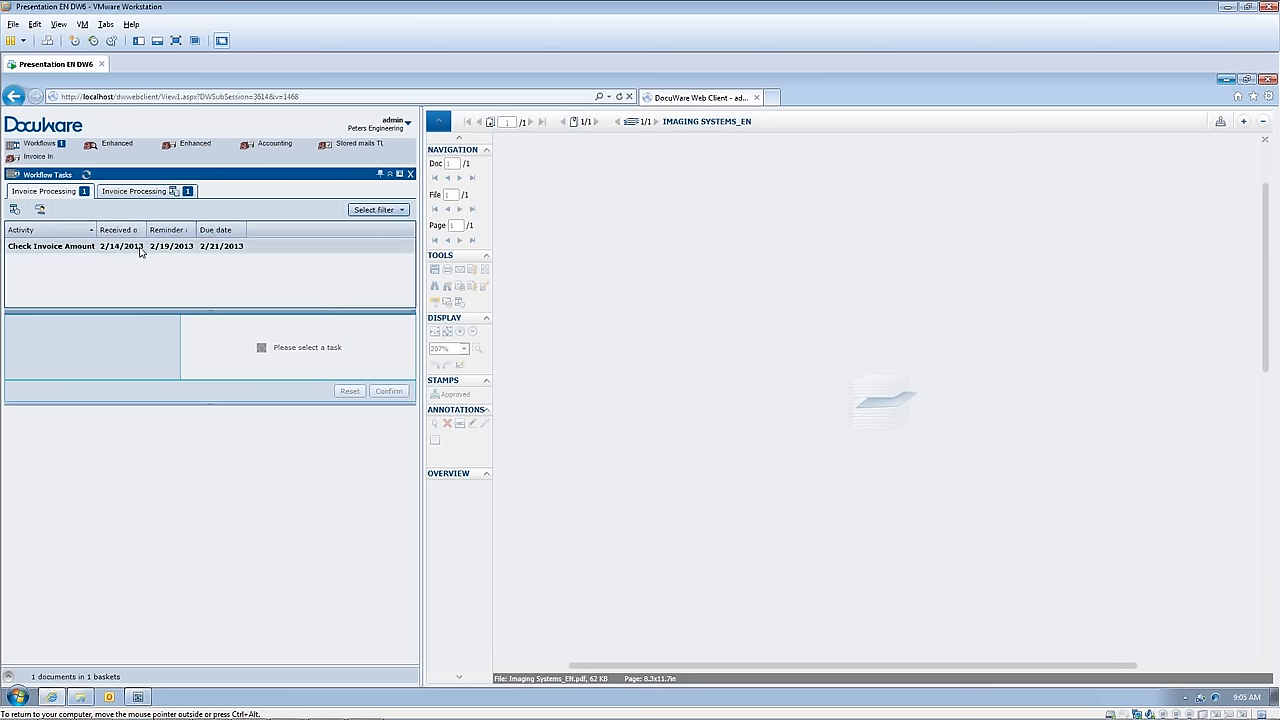
Step: Open the Check Invoice Amount task, compare the amount with the full-page invoice, and confirm the Invoice Amount decision
left_click(70, 252)
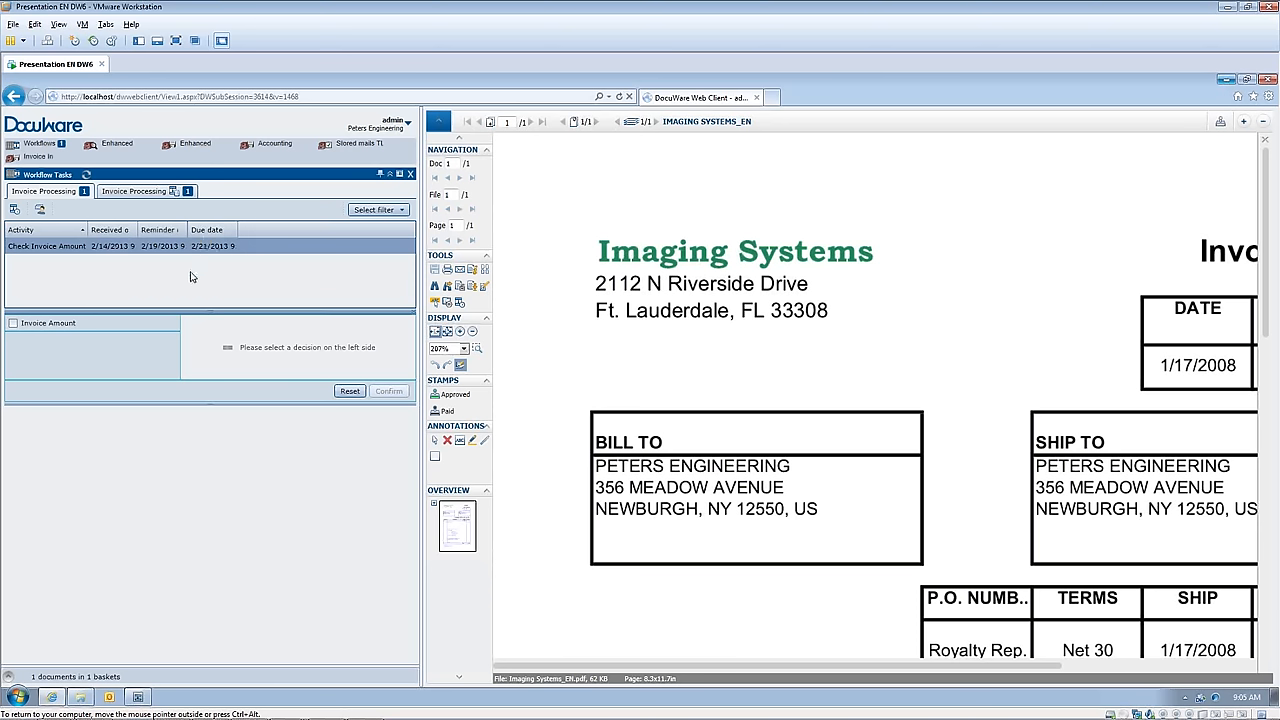
left_click(13, 325)
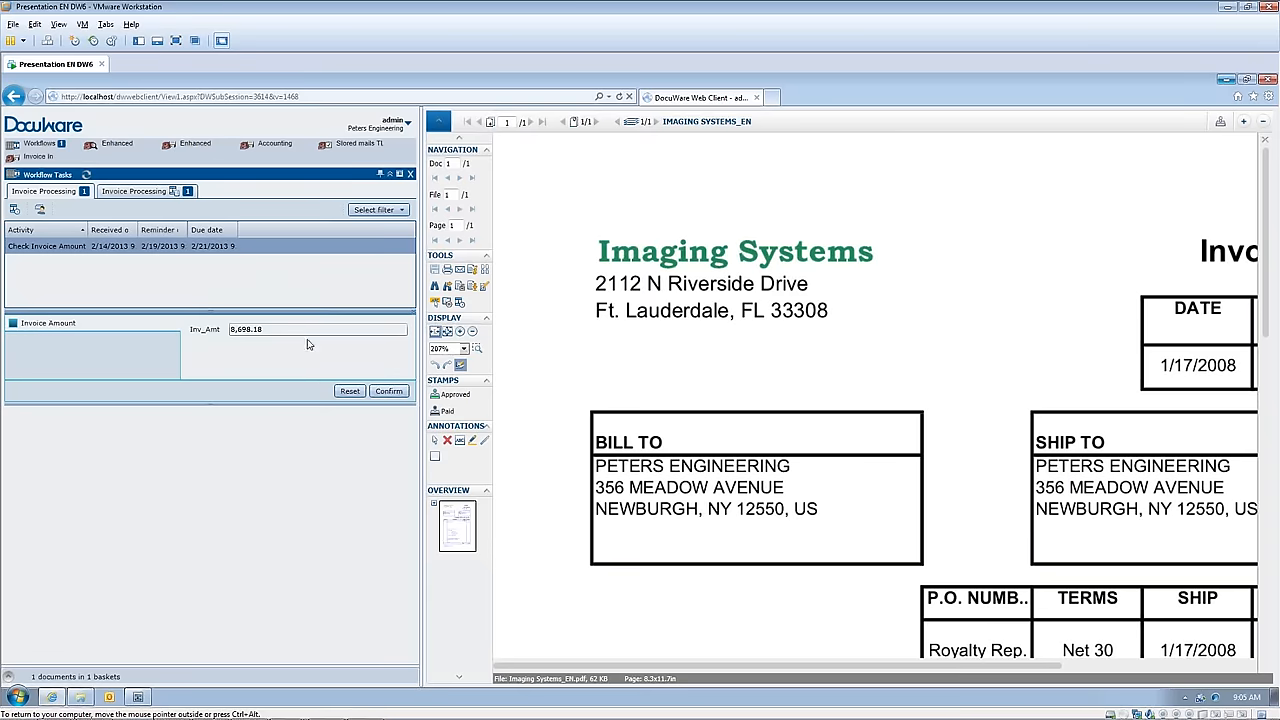
scroll(825, 511, "down", 5)
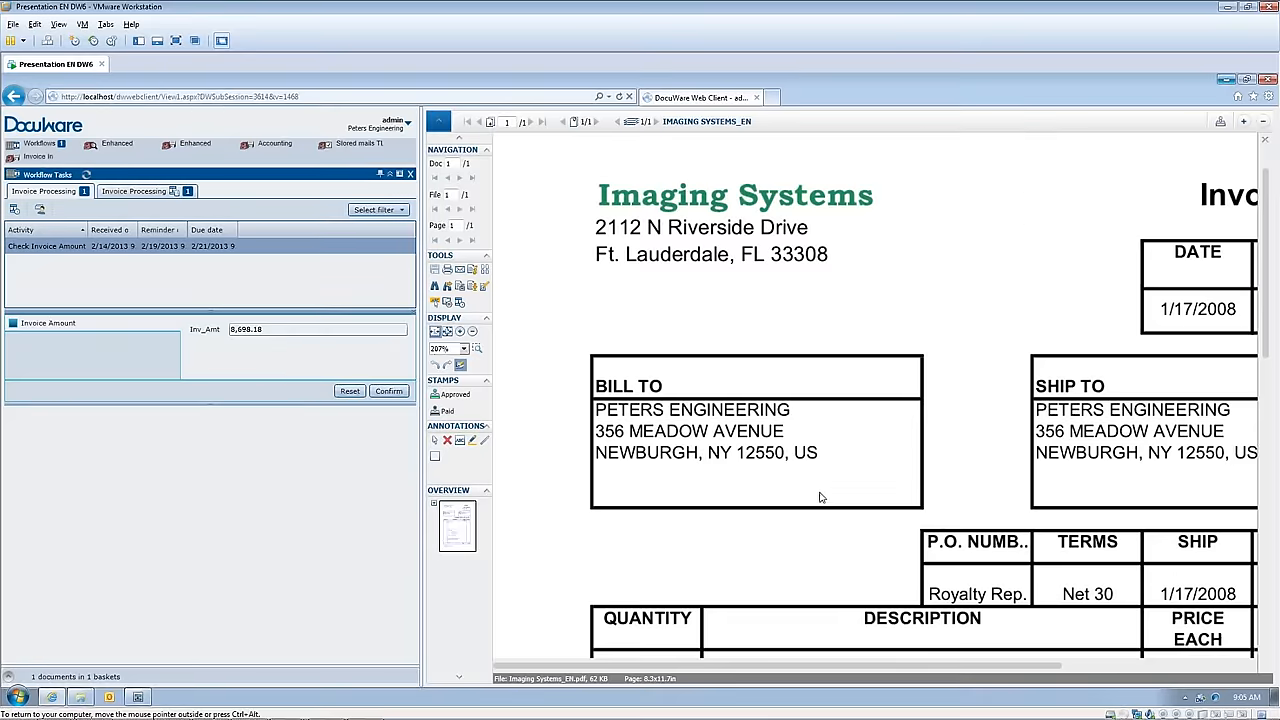
left_click(448, 331)
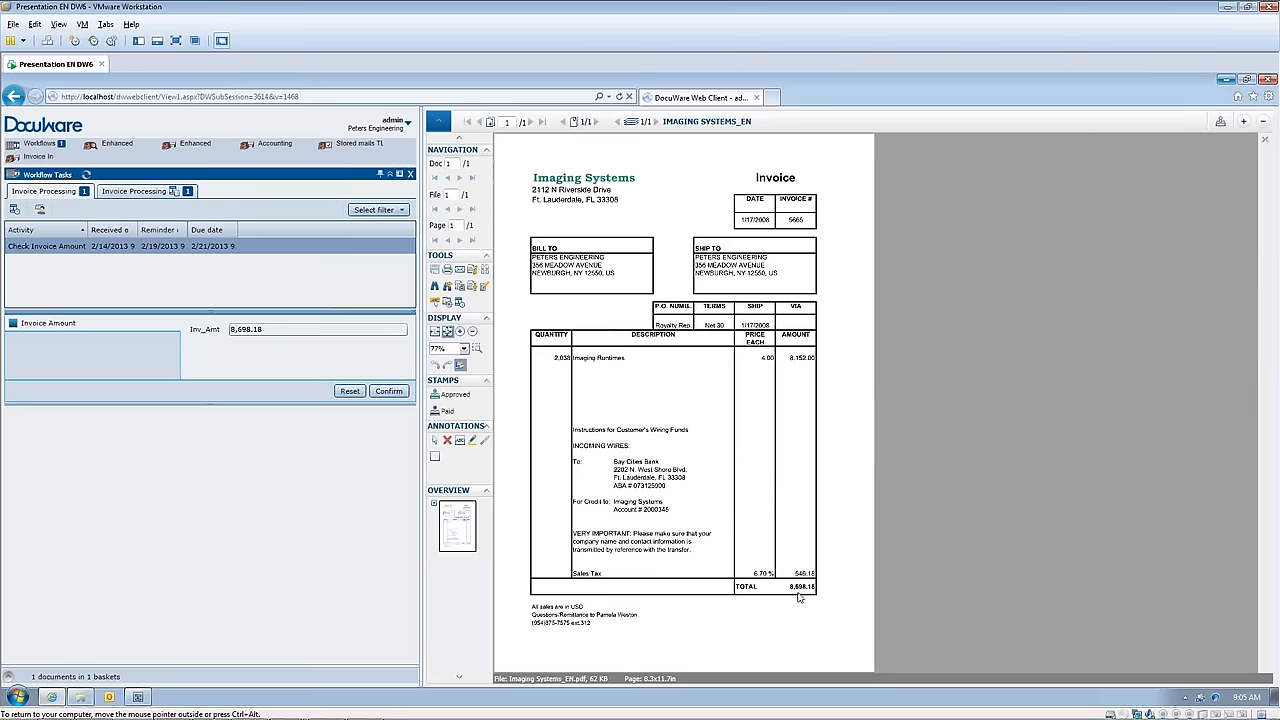
left_click(389, 391)
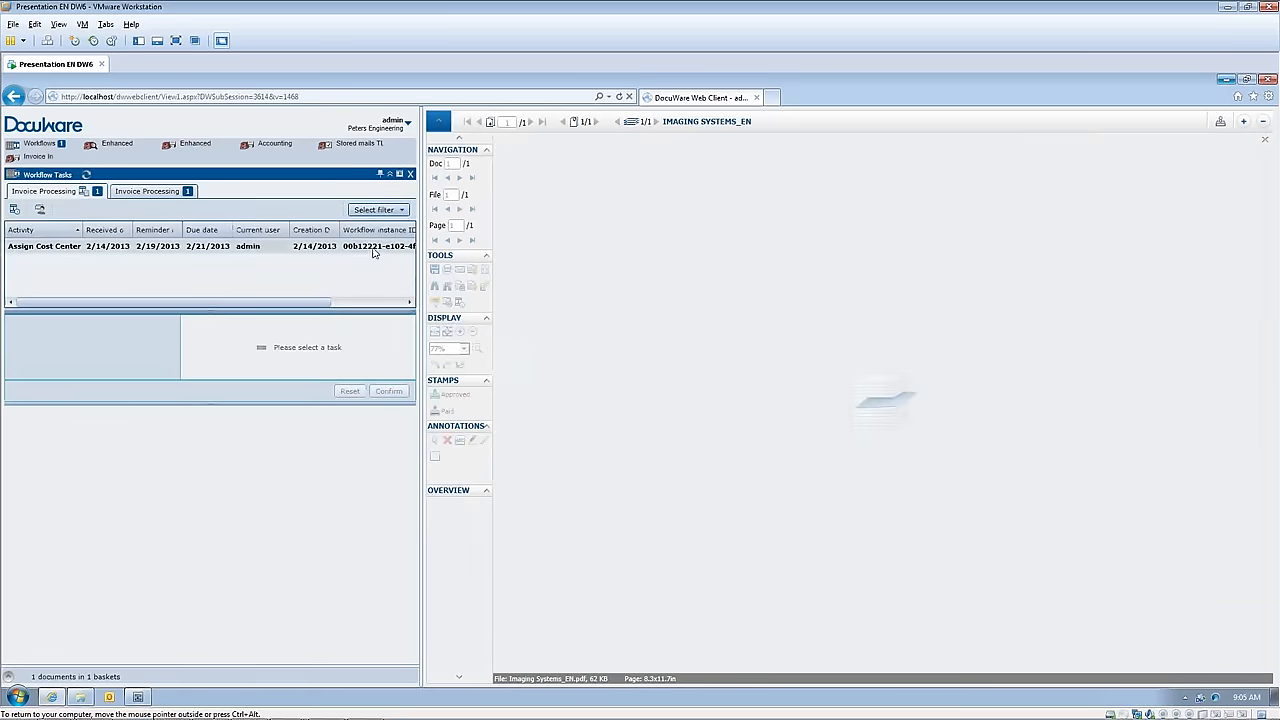
Step: Complete the Assign Cost Center task with cost center 21000 and a cost center amount of 8,698.18
left_click(29, 252)
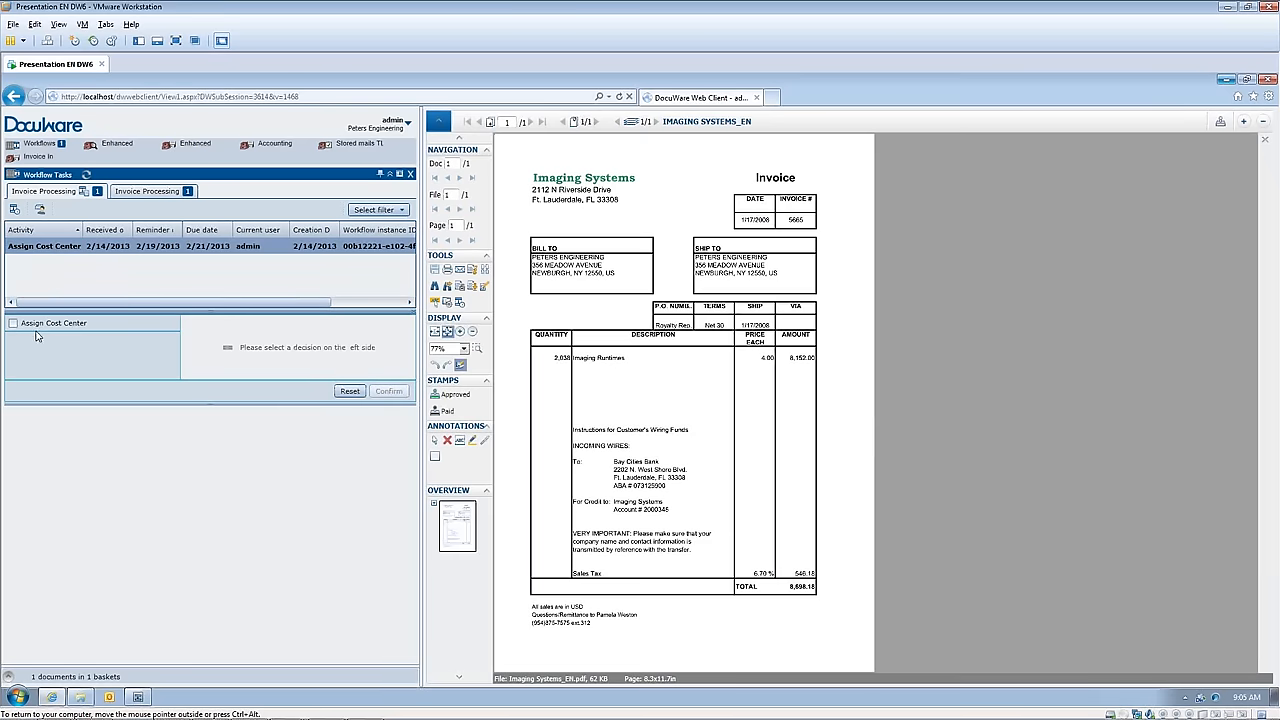
left_click(13, 326)
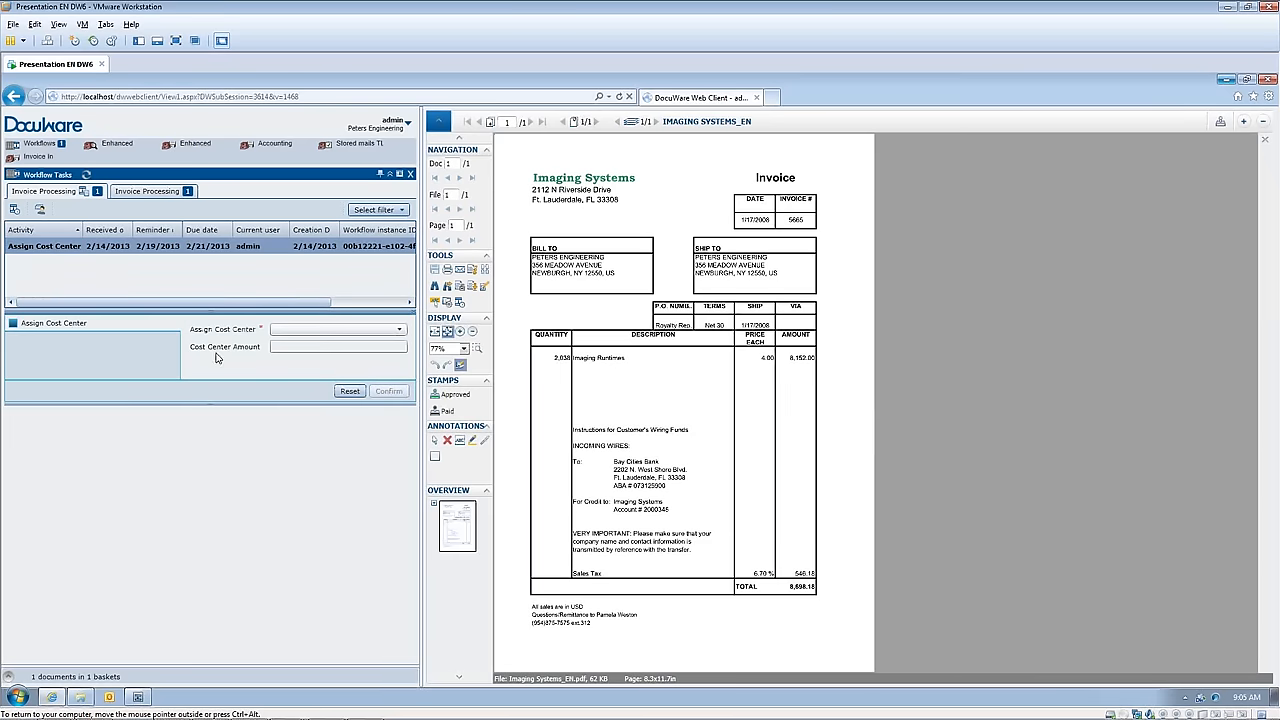
left_click(402, 331)
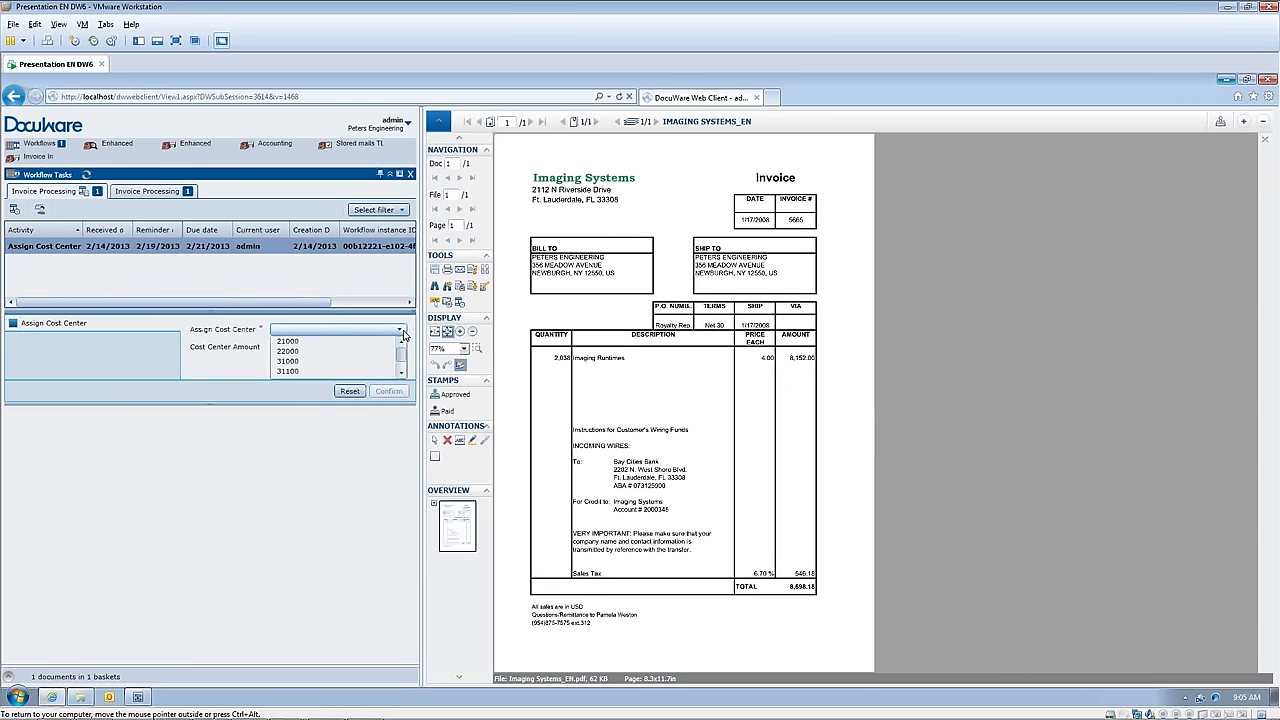
left_click(305, 341)
left_click(314, 347)
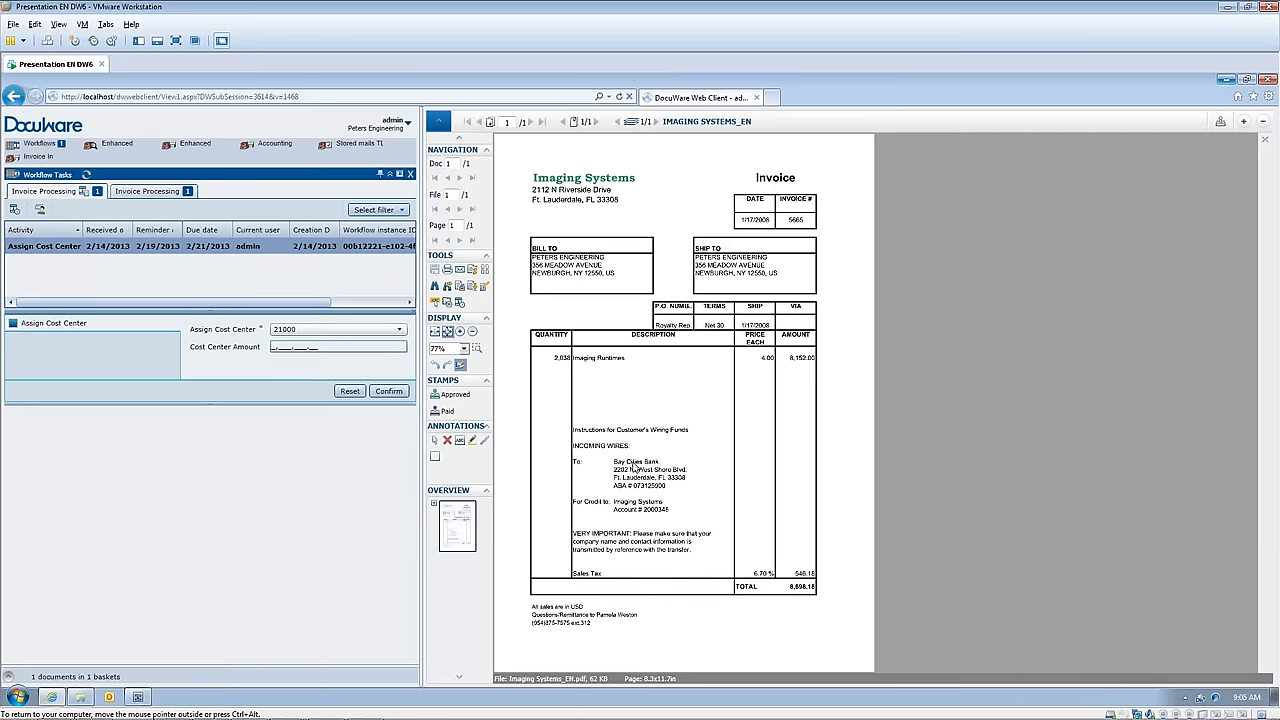
type("8,698.18")
left_click(387, 391)
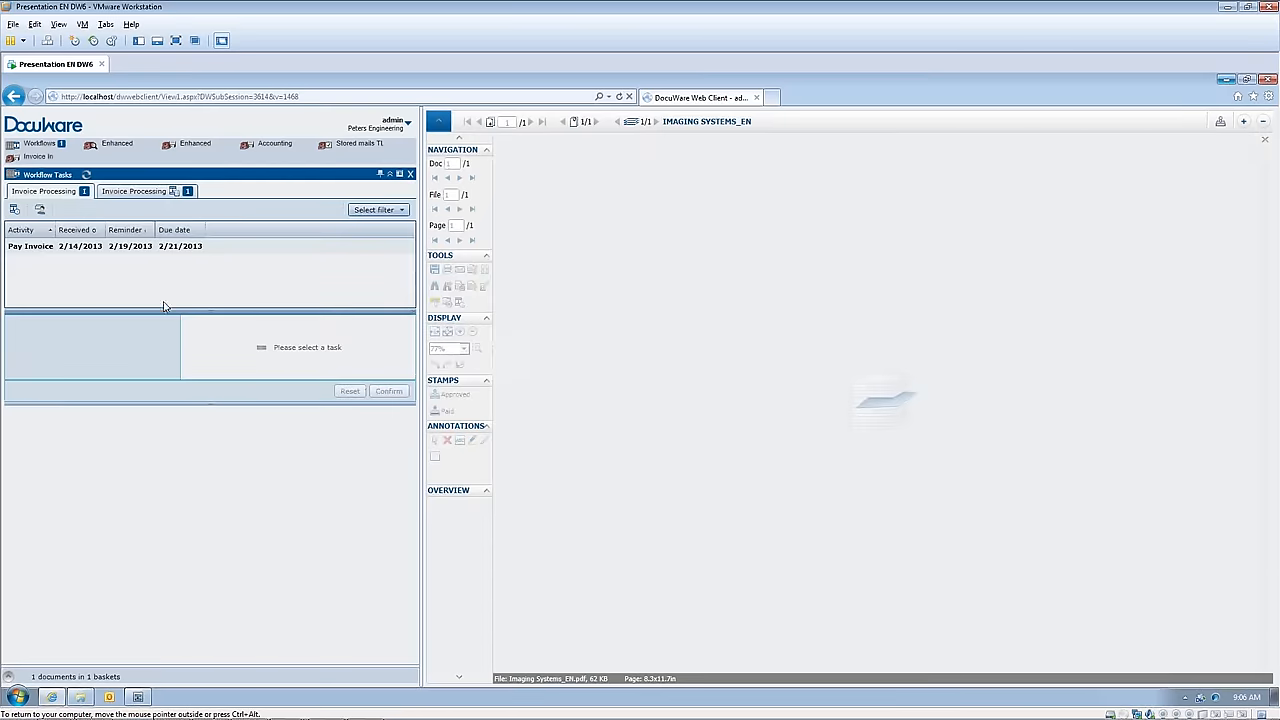
Step: Open the Pay Invoice task and confirm its Pay Invoice decision
left_click(40, 247)
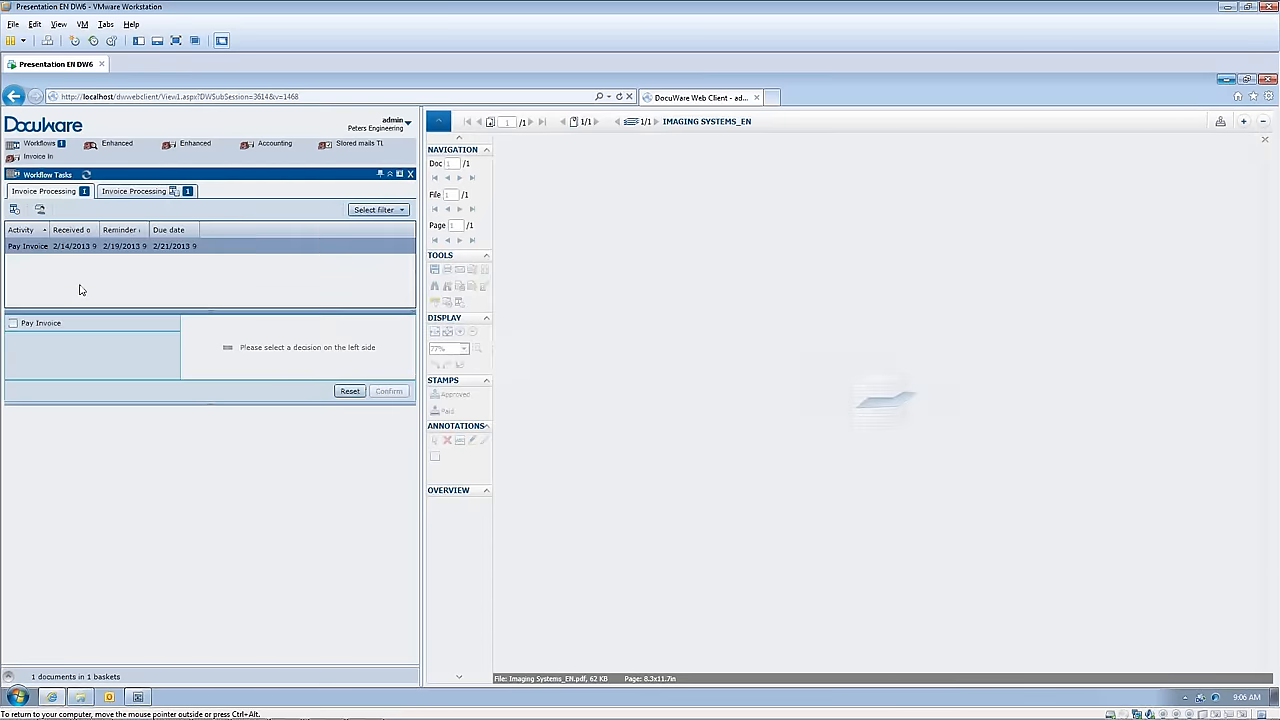
left_click(14, 324)
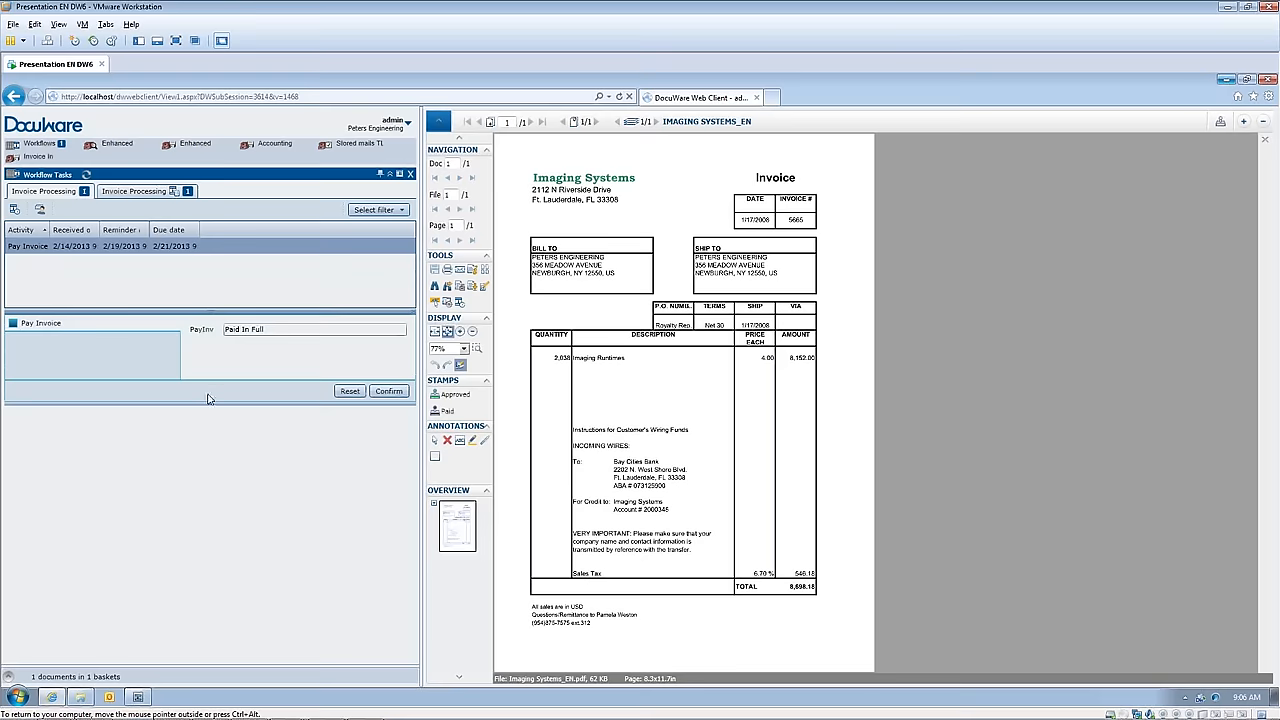
left_click(389, 391)
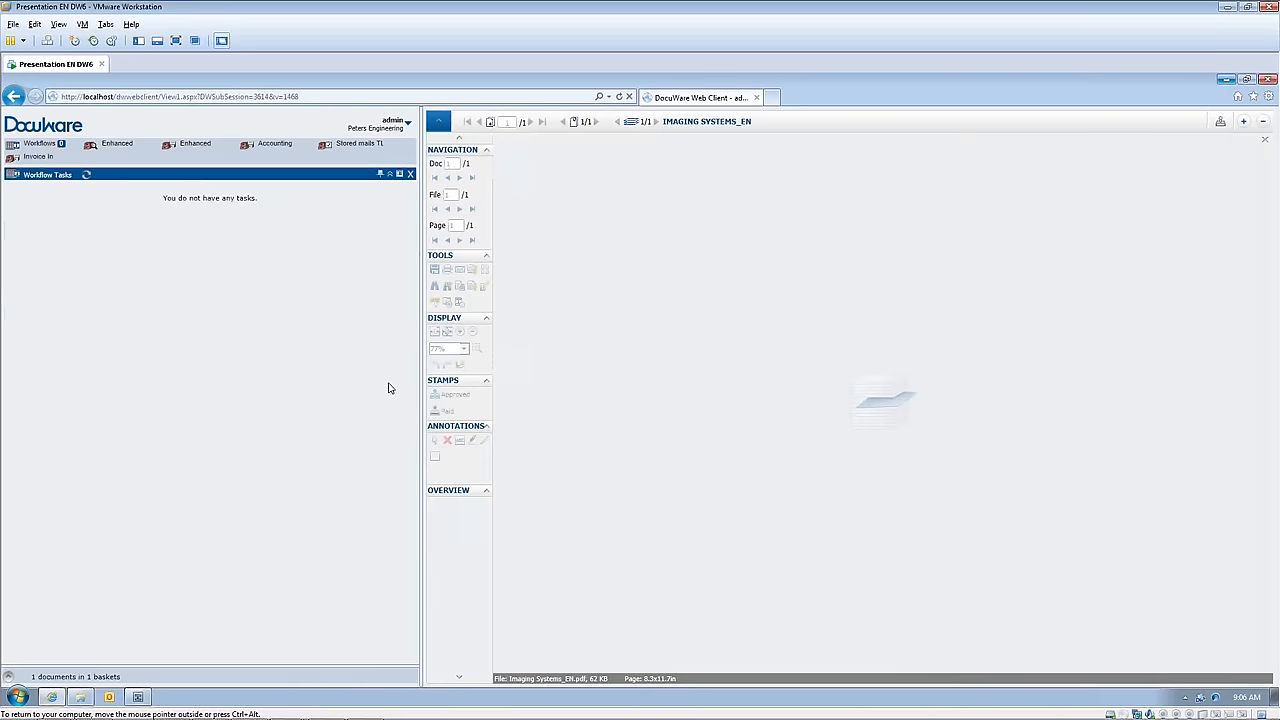
Step: Switch back to the Workflow Designer, open the Invoice Processing workflow for editing, and display its Workflow Tasks settings
left_click(138, 699)
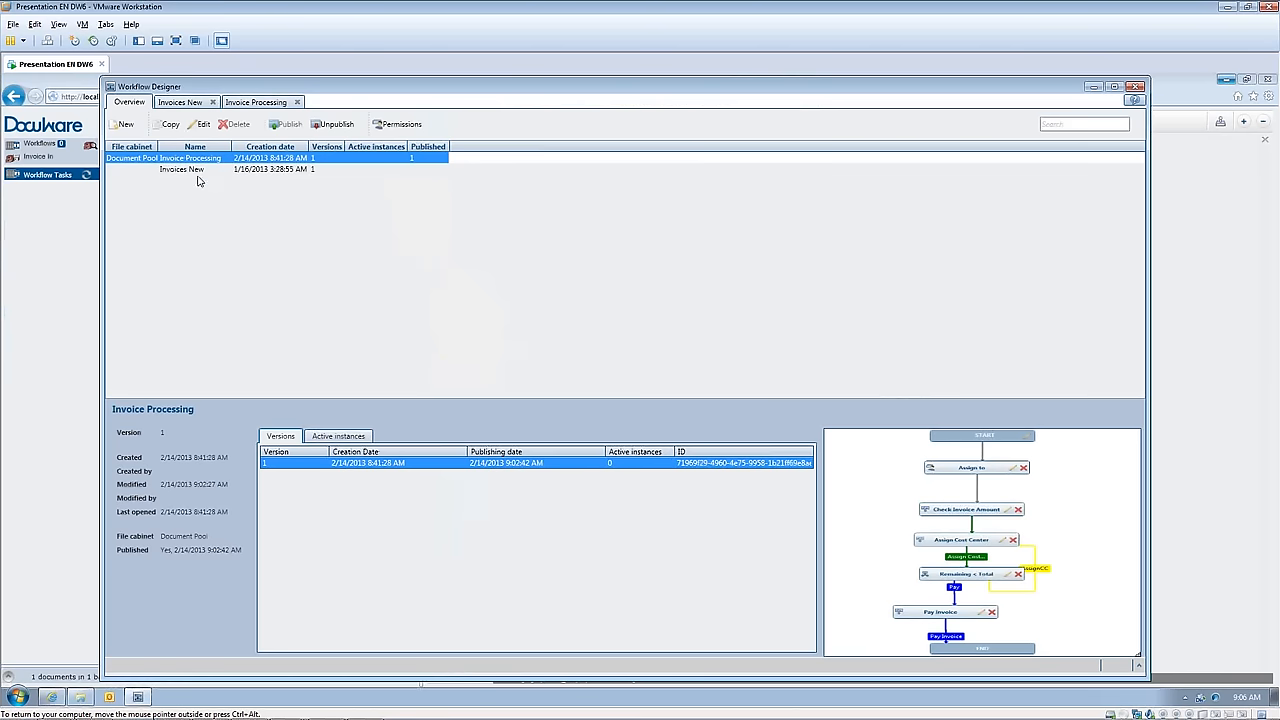
left_click(200, 124)
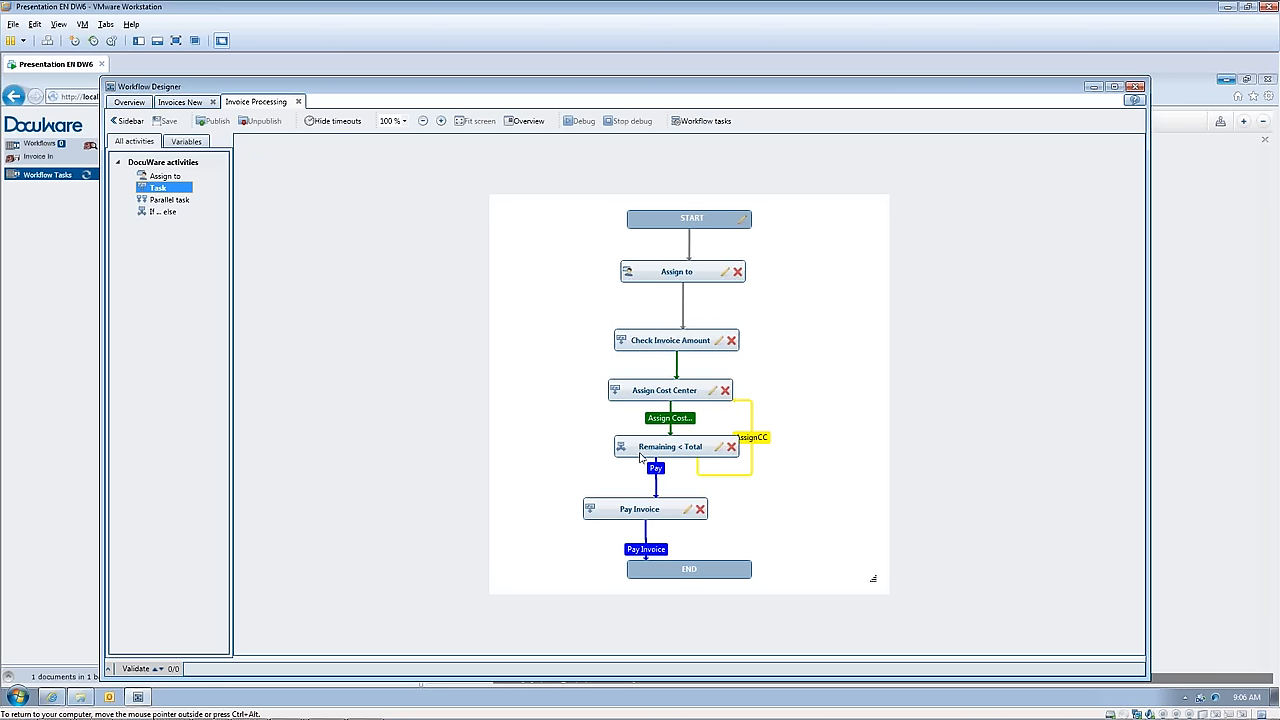
mouse_move(641, 452)
left_click(688, 124)
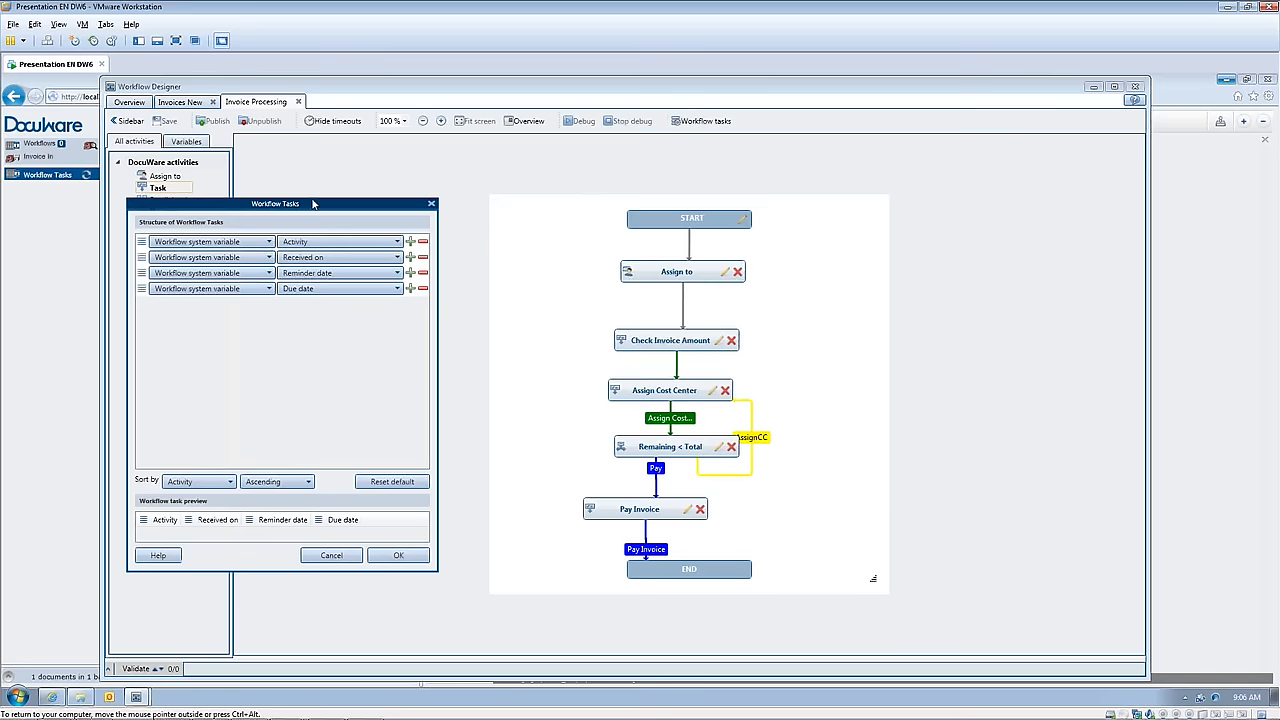
left_click_drag(313, 203, 354, 150)
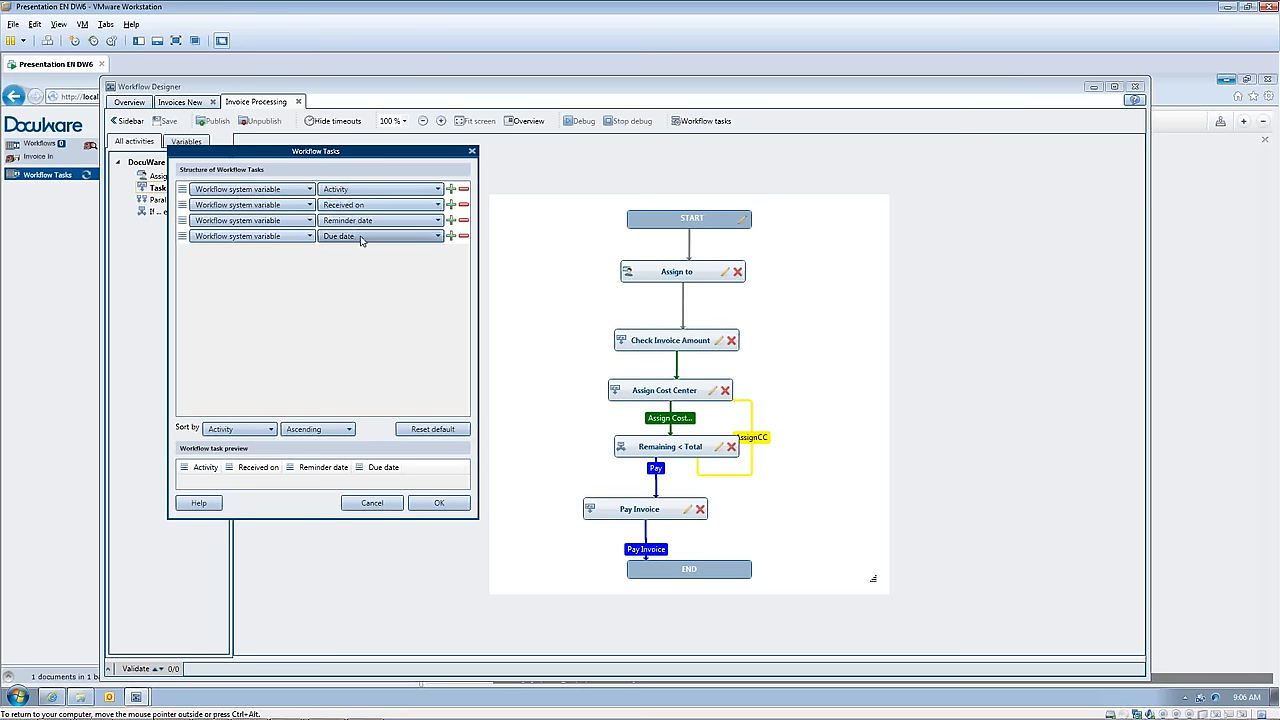
Step: Remove the Due date, Reminder date and Received on columns from the workflow task structure, leaving only Activity
left_click(450, 237)
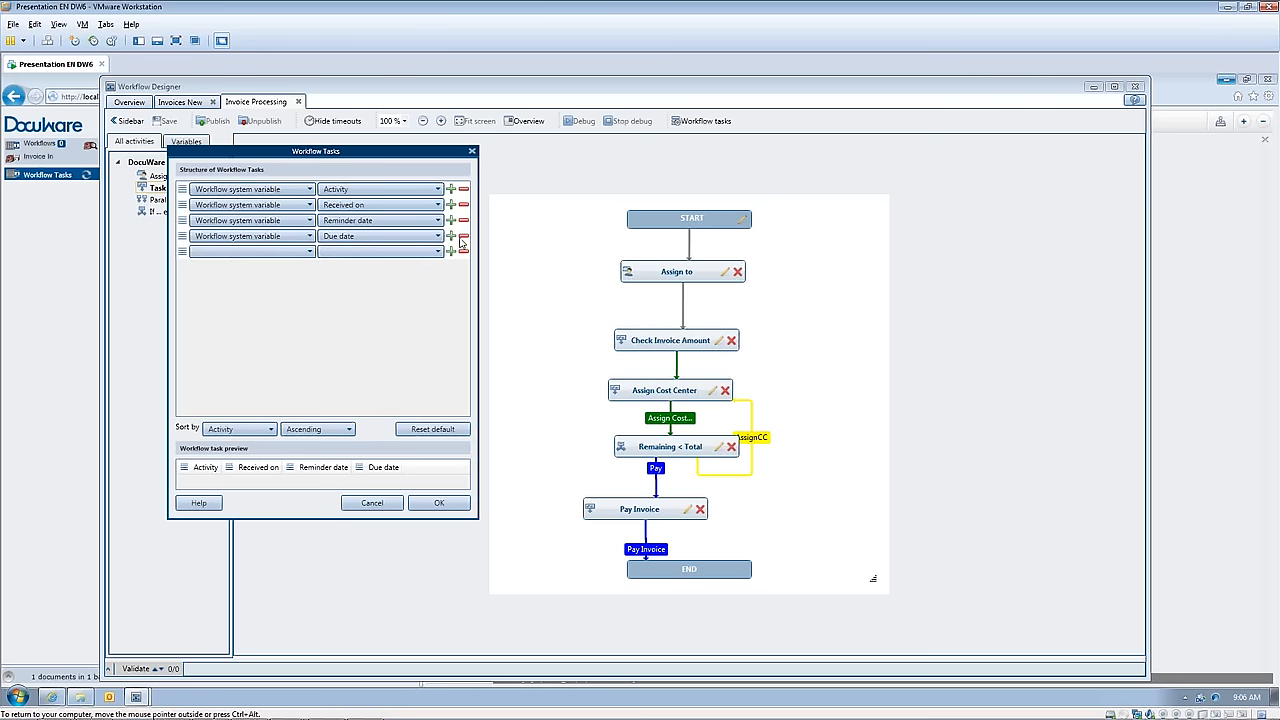
left_click(463, 252)
left_click(463, 236)
left_click(464, 220)
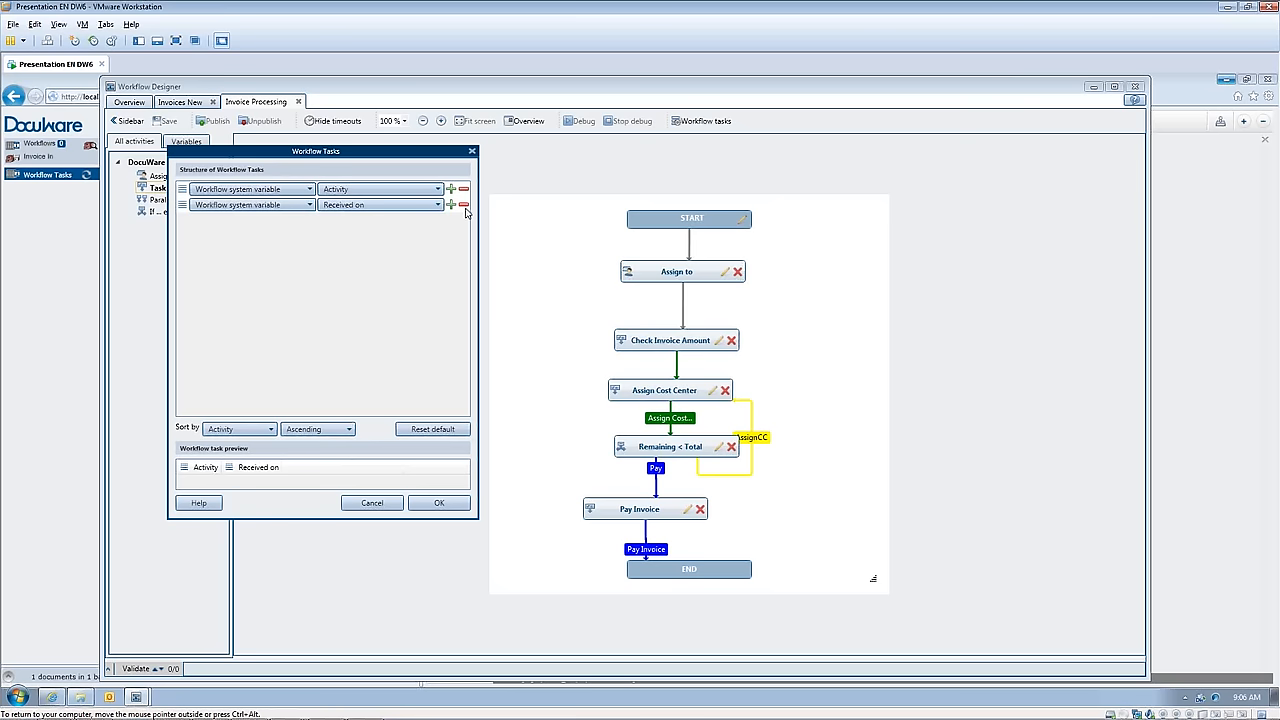
left_click(464, 205)
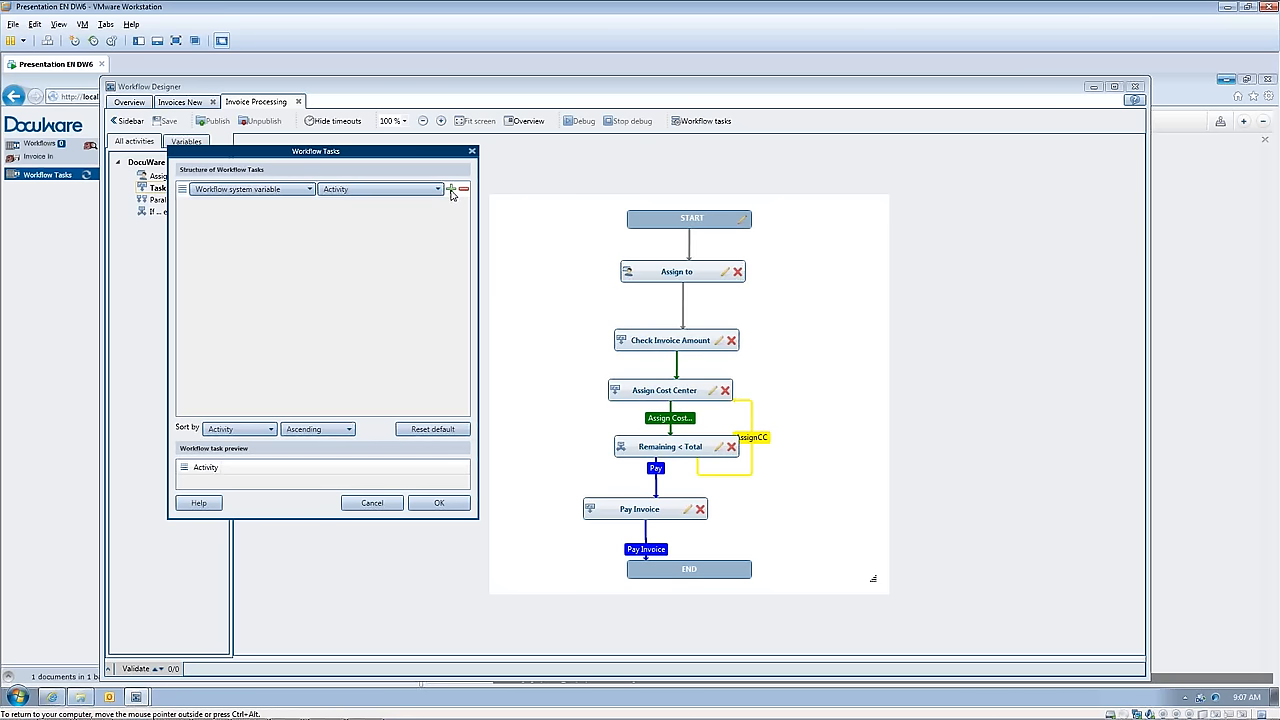
Step: Add a column to the workflow task structure that shows the document's Company index data
left_click(451, 191)
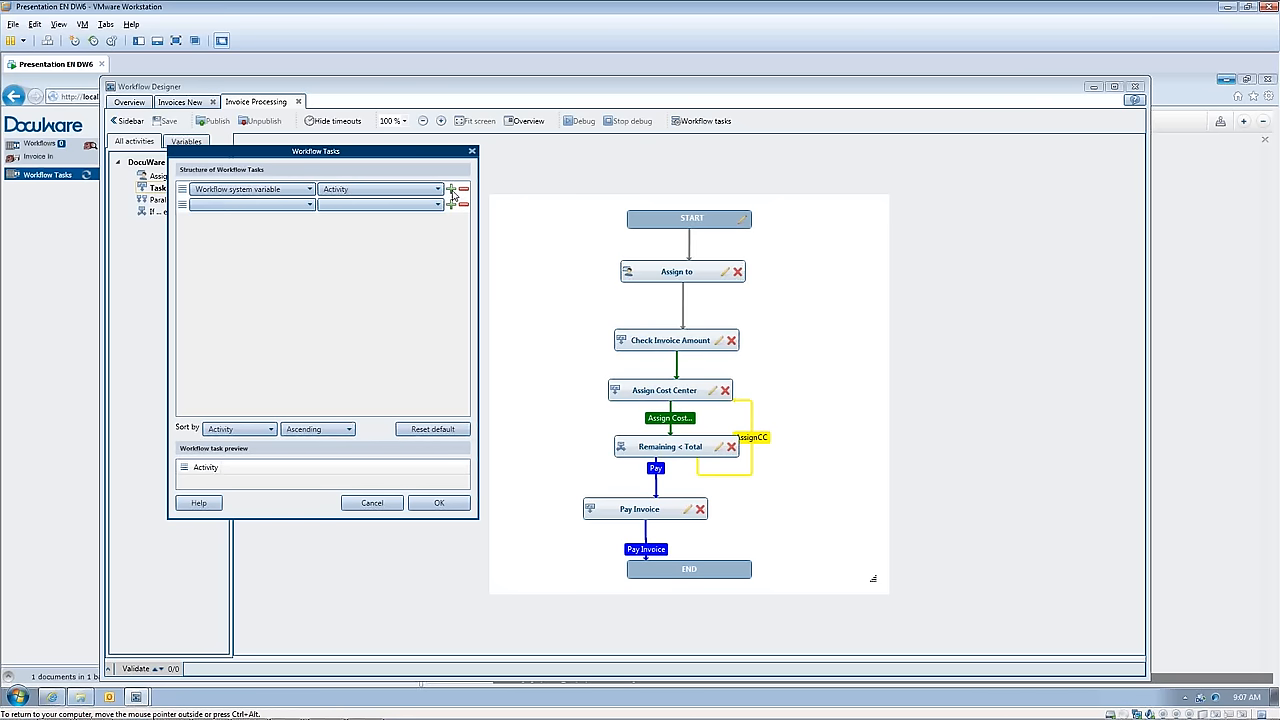
left_click(309, 204)
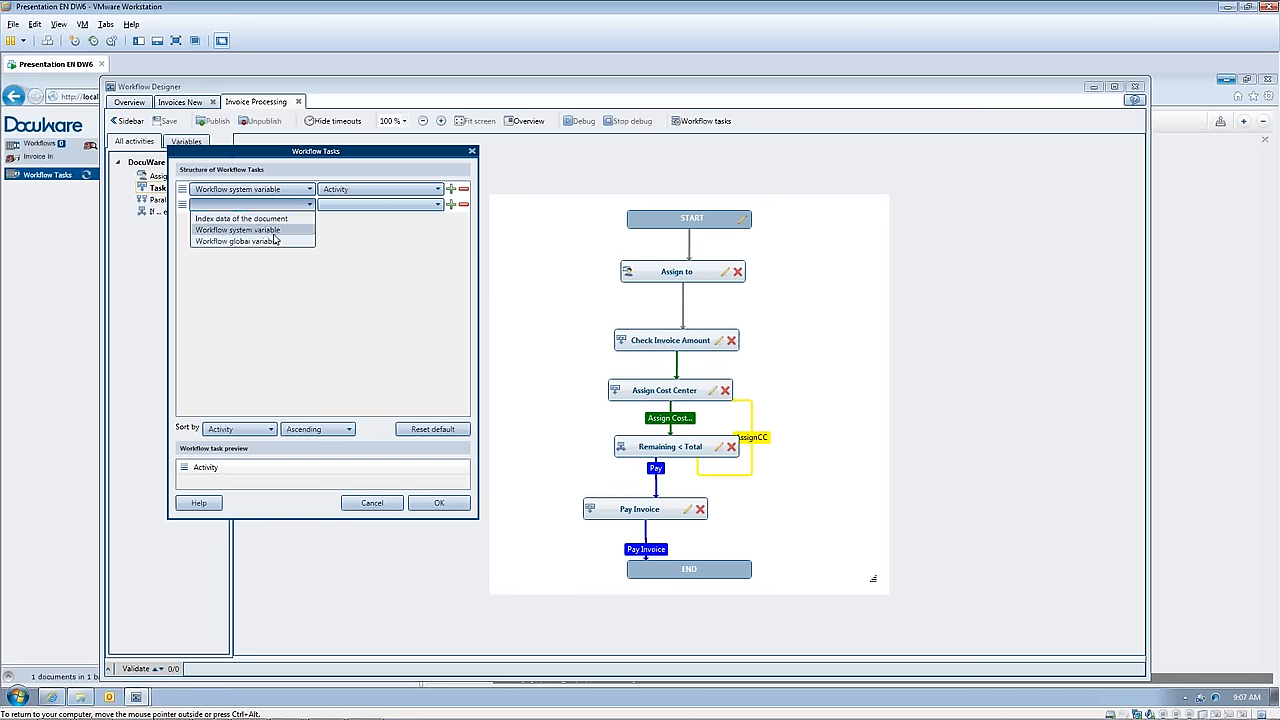
left_click(271, 219)
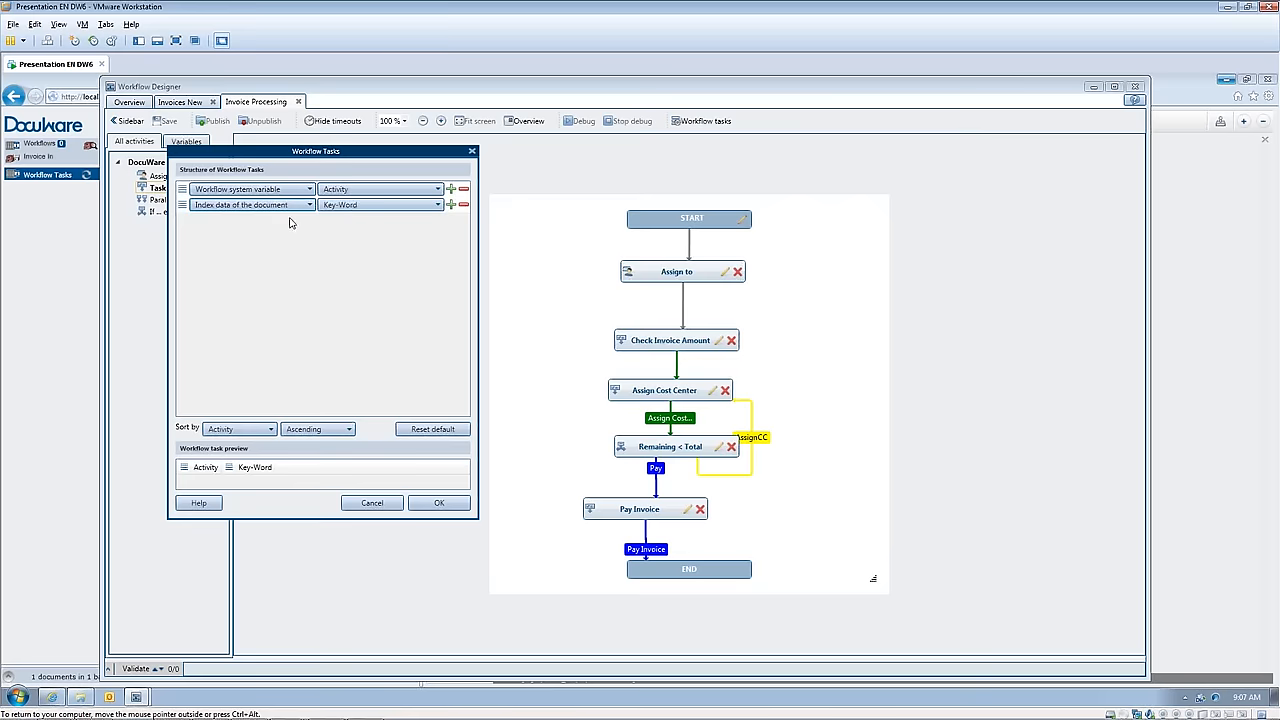
left_click(438, 205)
scroll(390, 330, "down", 4)
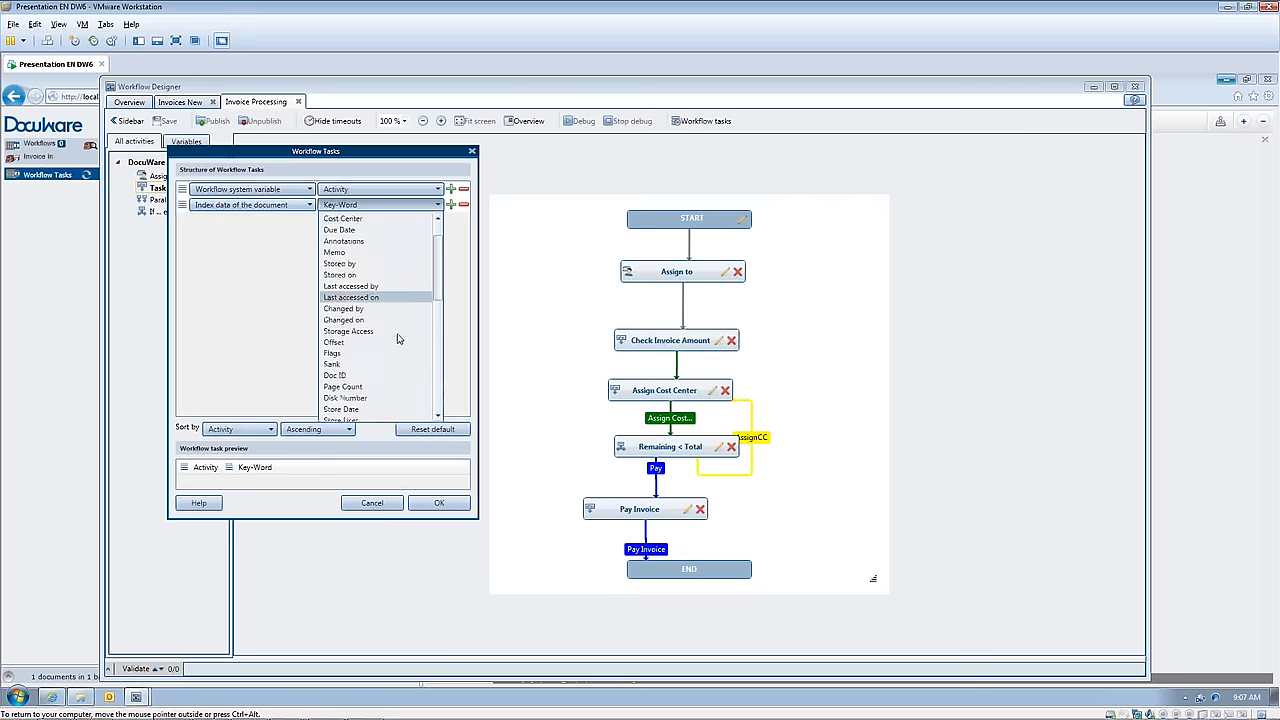
left_click(362, 387)
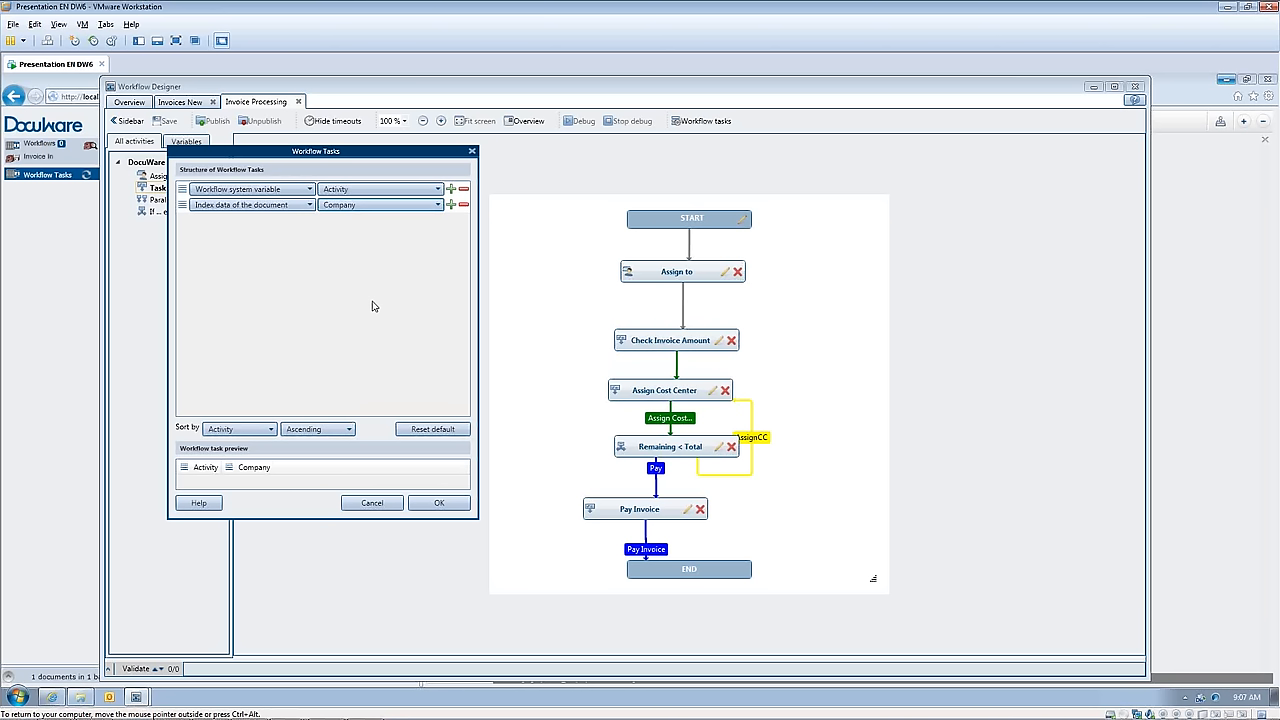
Step: Add a column for the document's Voucher Number index data below the Company column
left_click(451, 205)
left_click(310, 220)
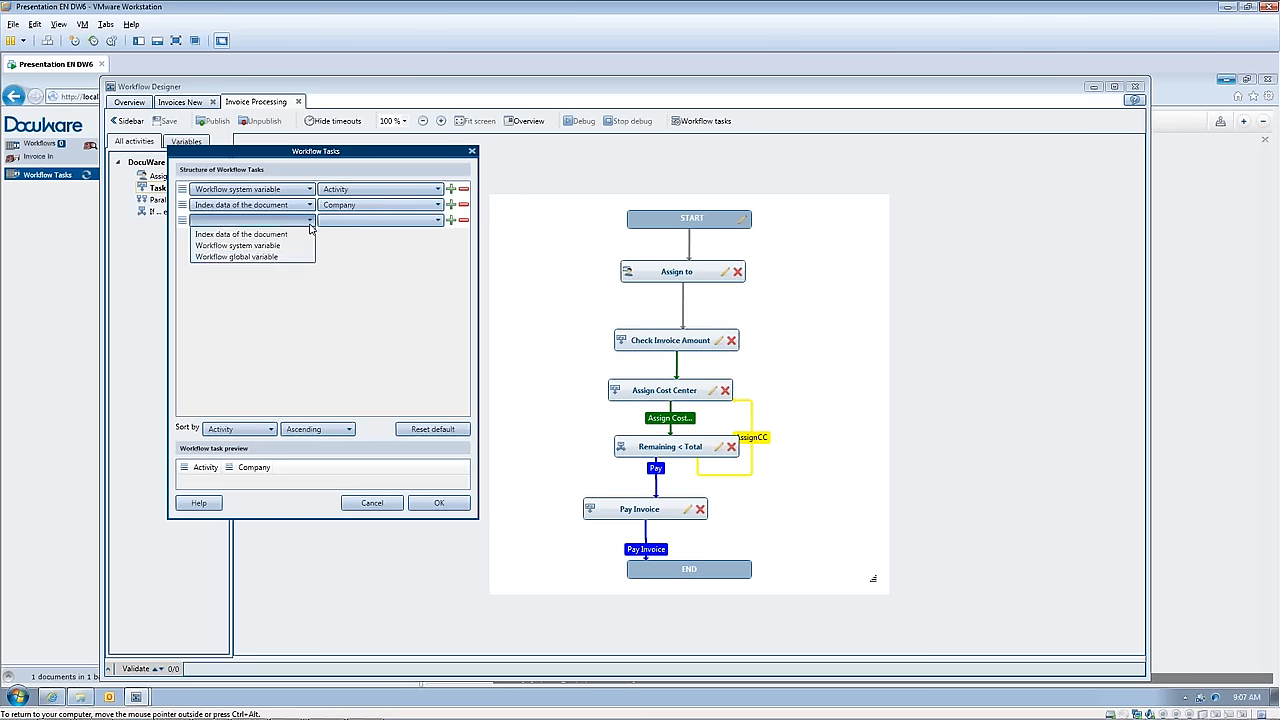
left_click(280, 235)
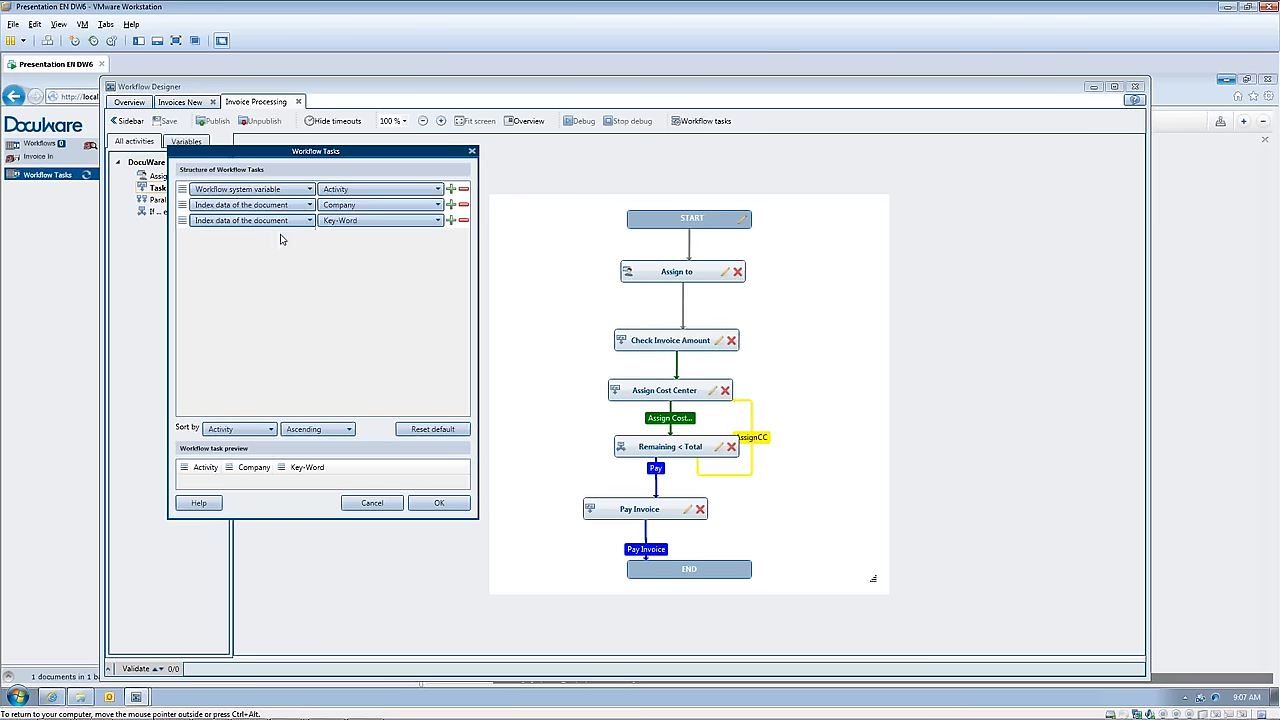
left_click(437, 221)
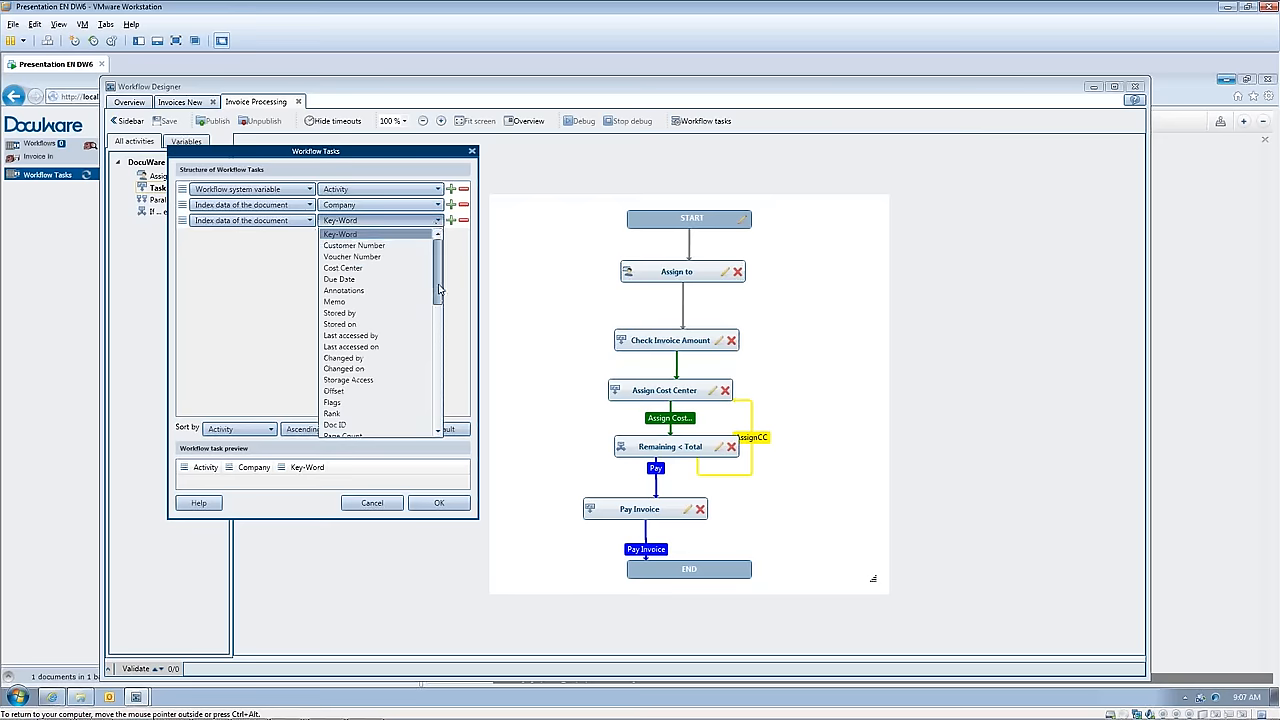
left_click(371, 257)
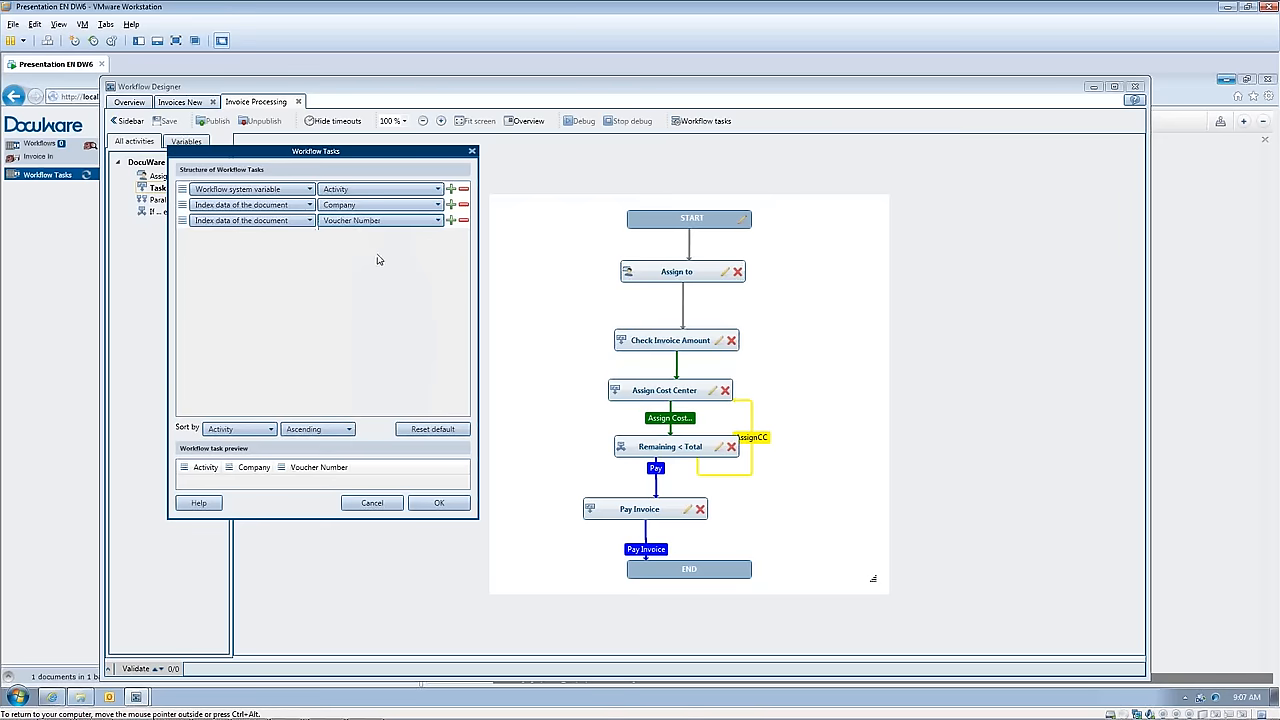
Step: Add a column to the task structure that shows the workflow global variable Invoice_Total
left_click(450, 220)
left_click(310, 237)
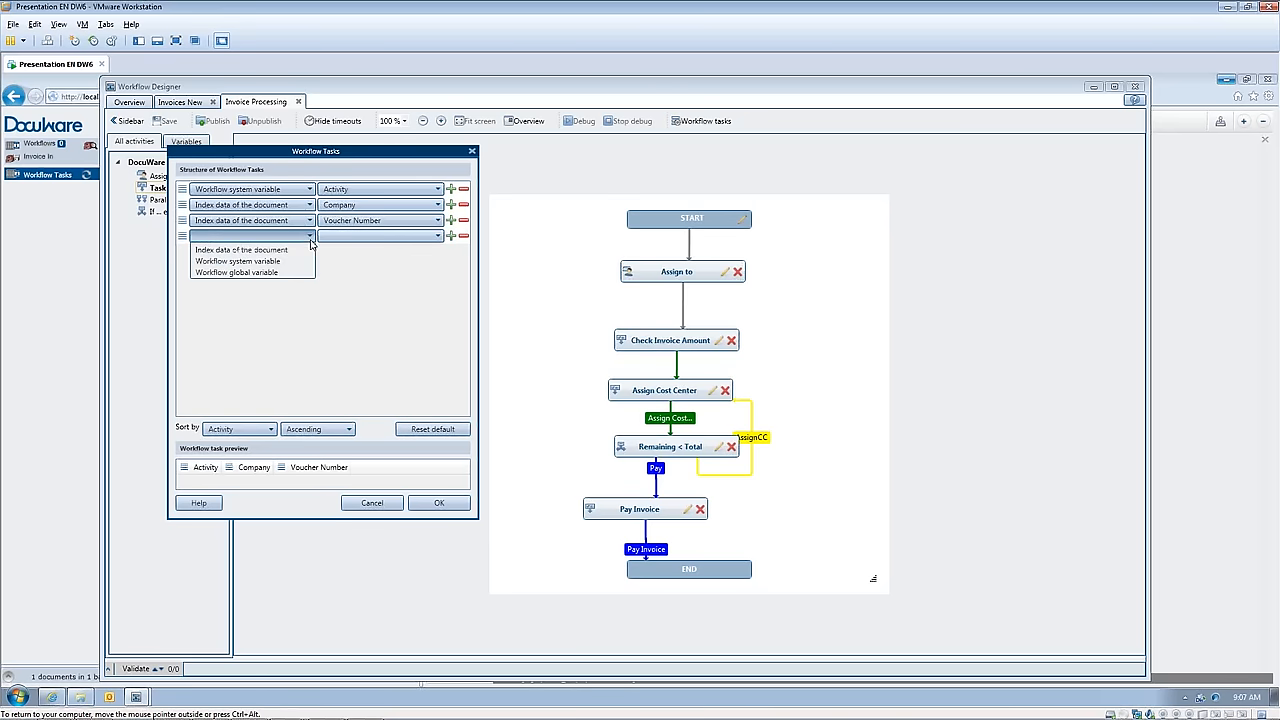
left_click(290, 273)
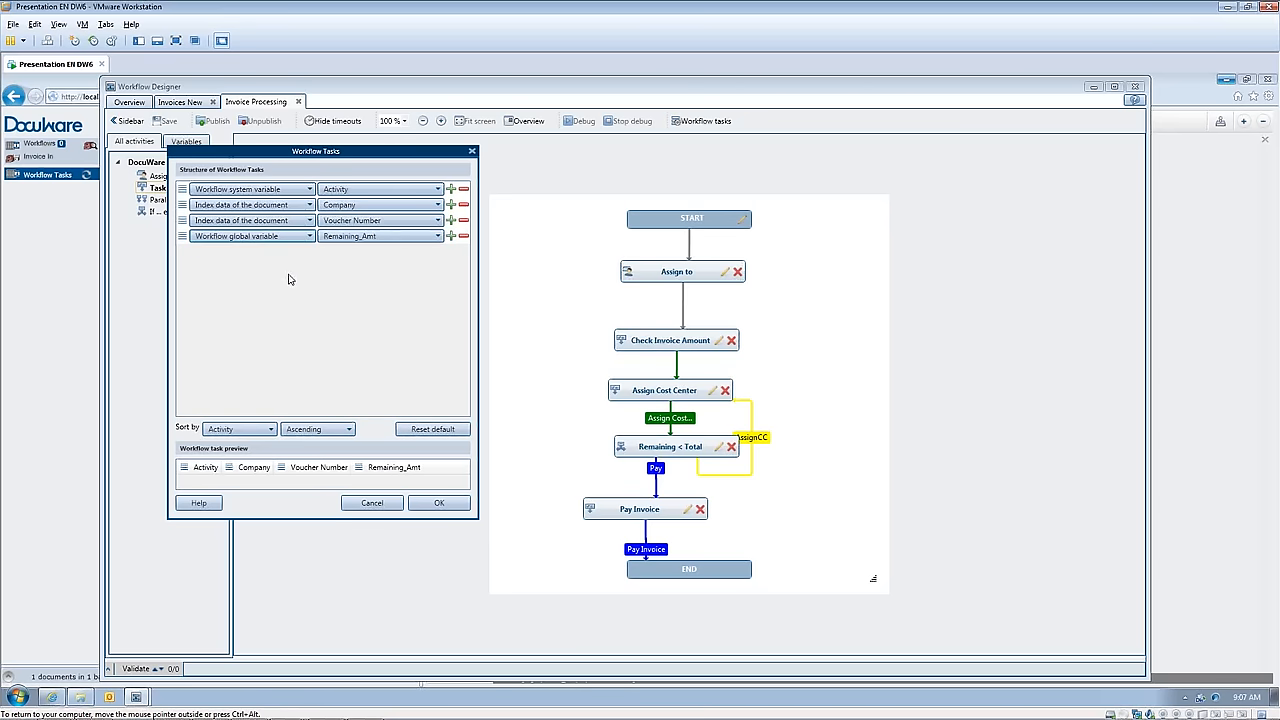
left_click(437, 236)
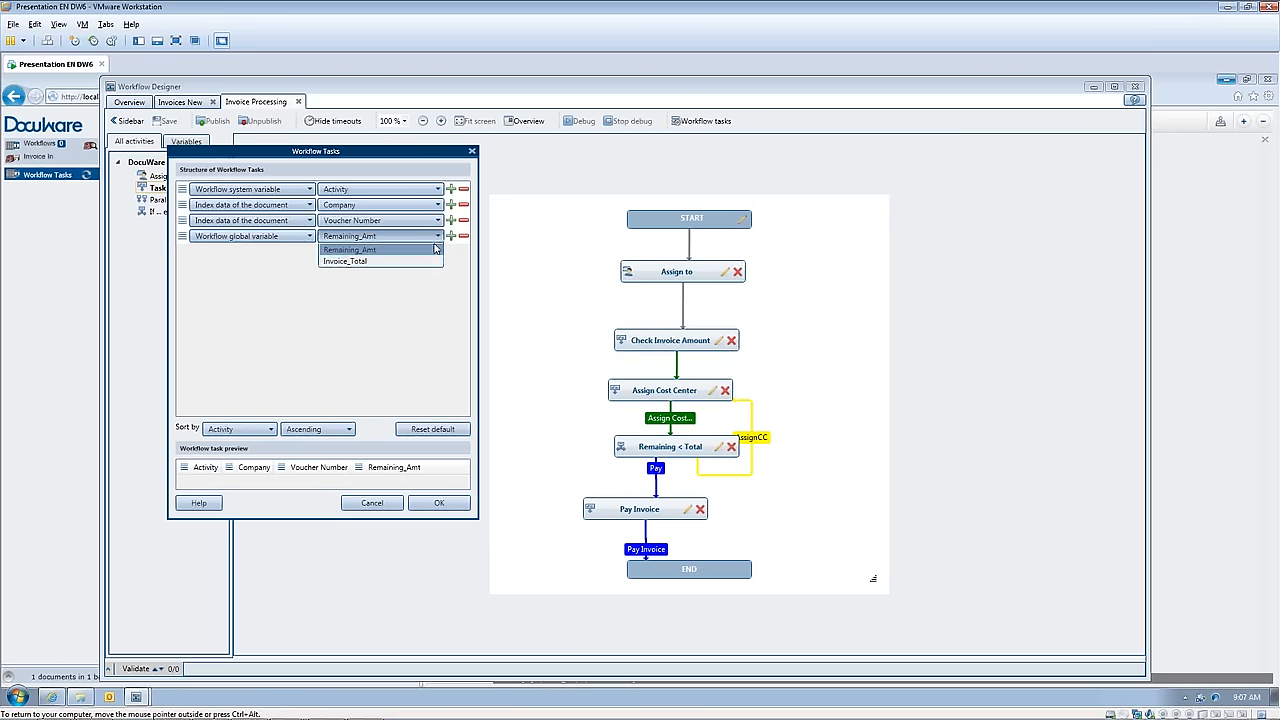
left_click(413, 268)
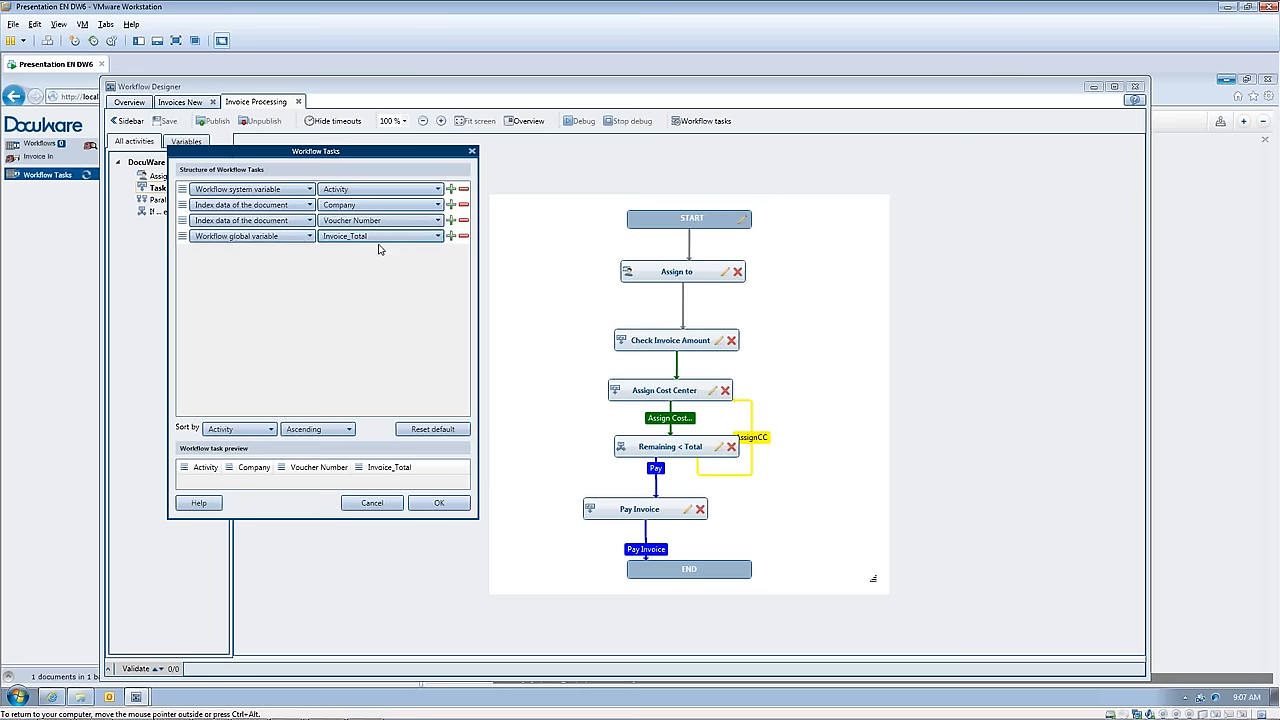
Step: Add a column for the workflow global variable Remaining_Amt below Invoice_Total
left_click(451, 237)
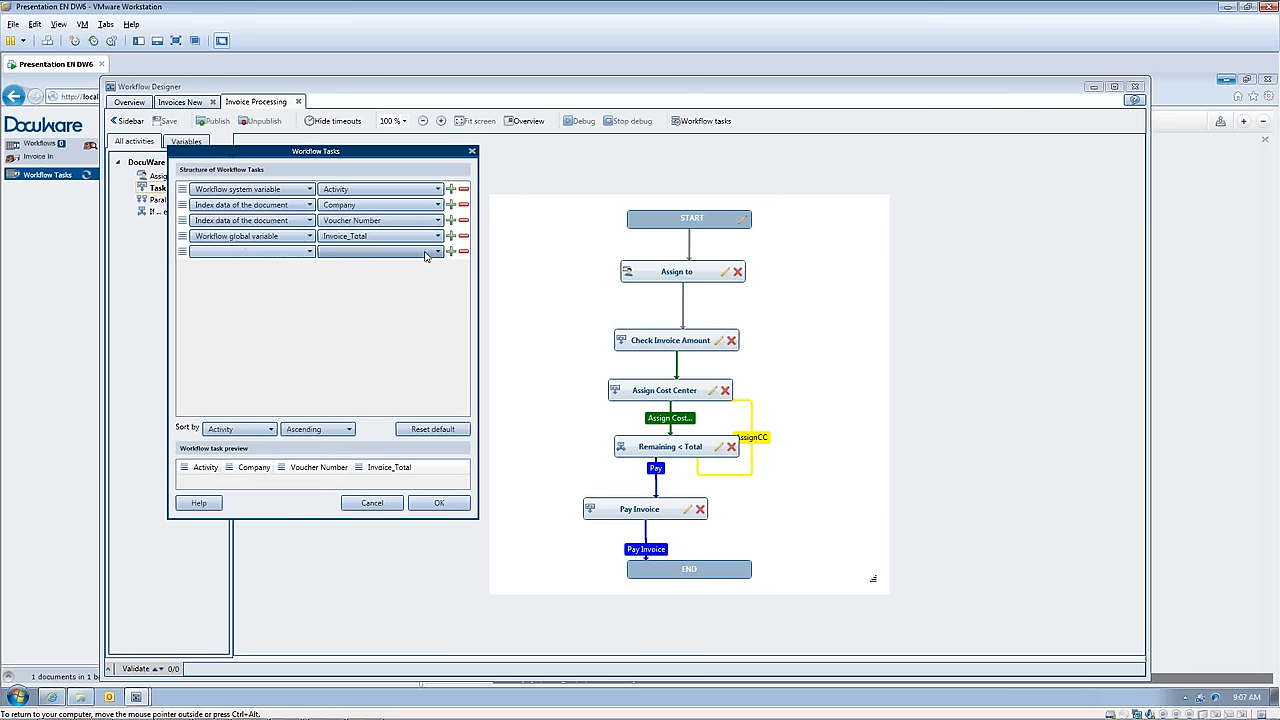
left_click(309, 253)
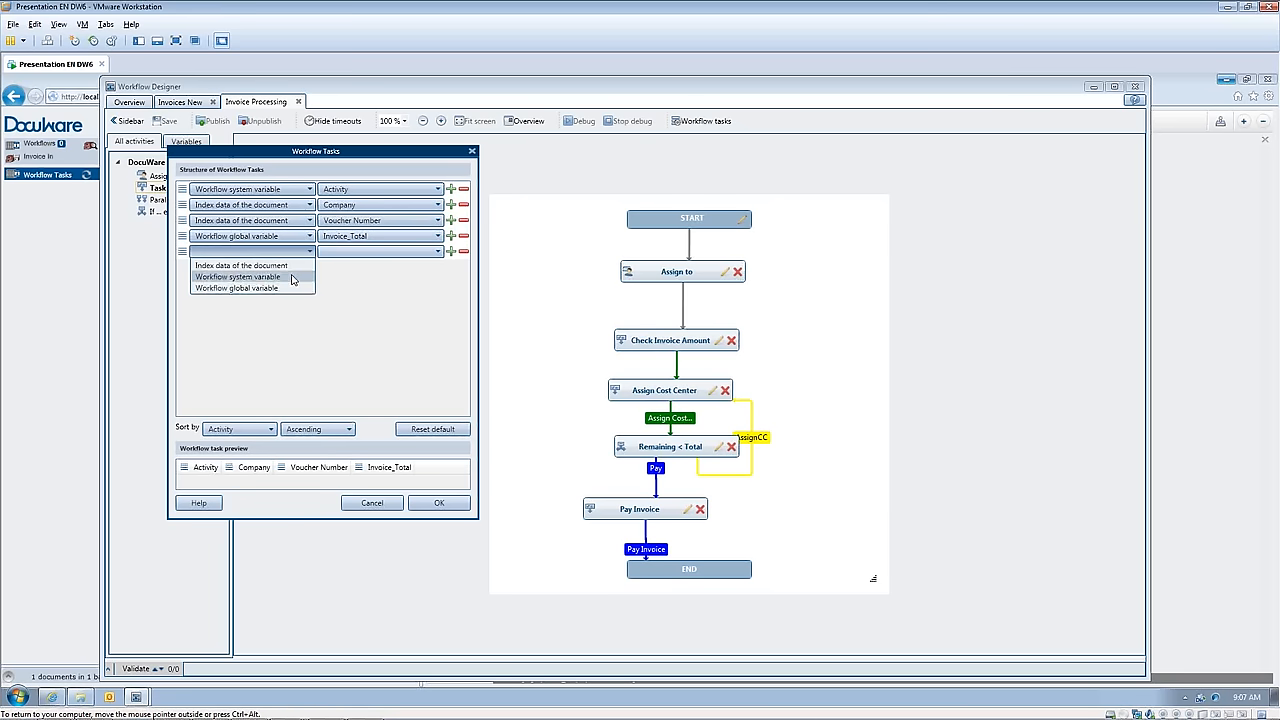
left_click(270, 289)
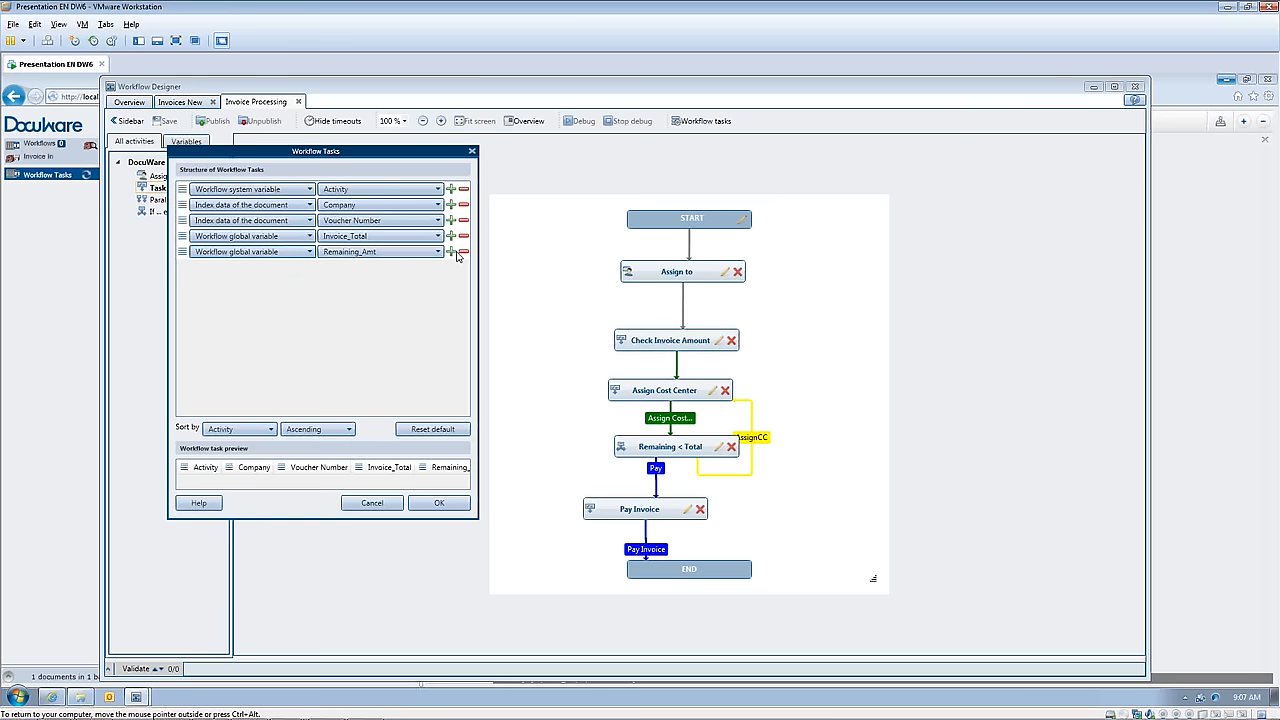
Step: Add a last column to the task structure showing the document's Due Date index data
left_click(451, 252)
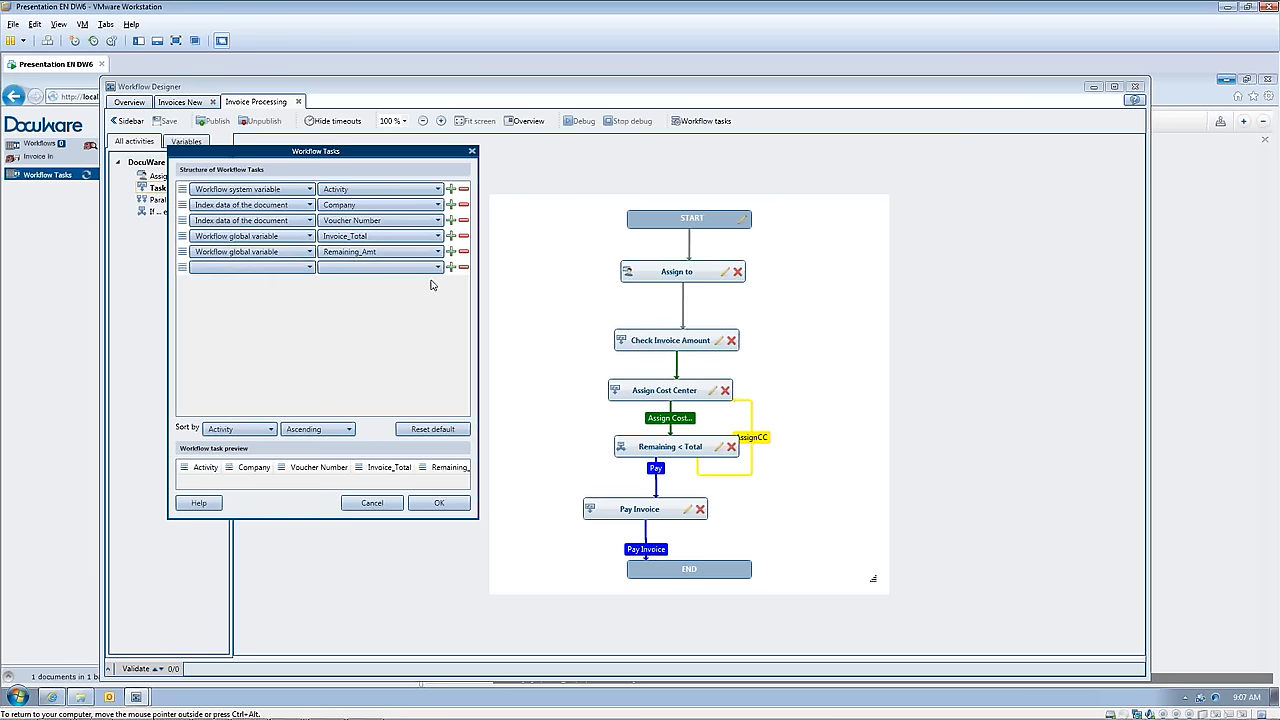
left_click(309, 268)
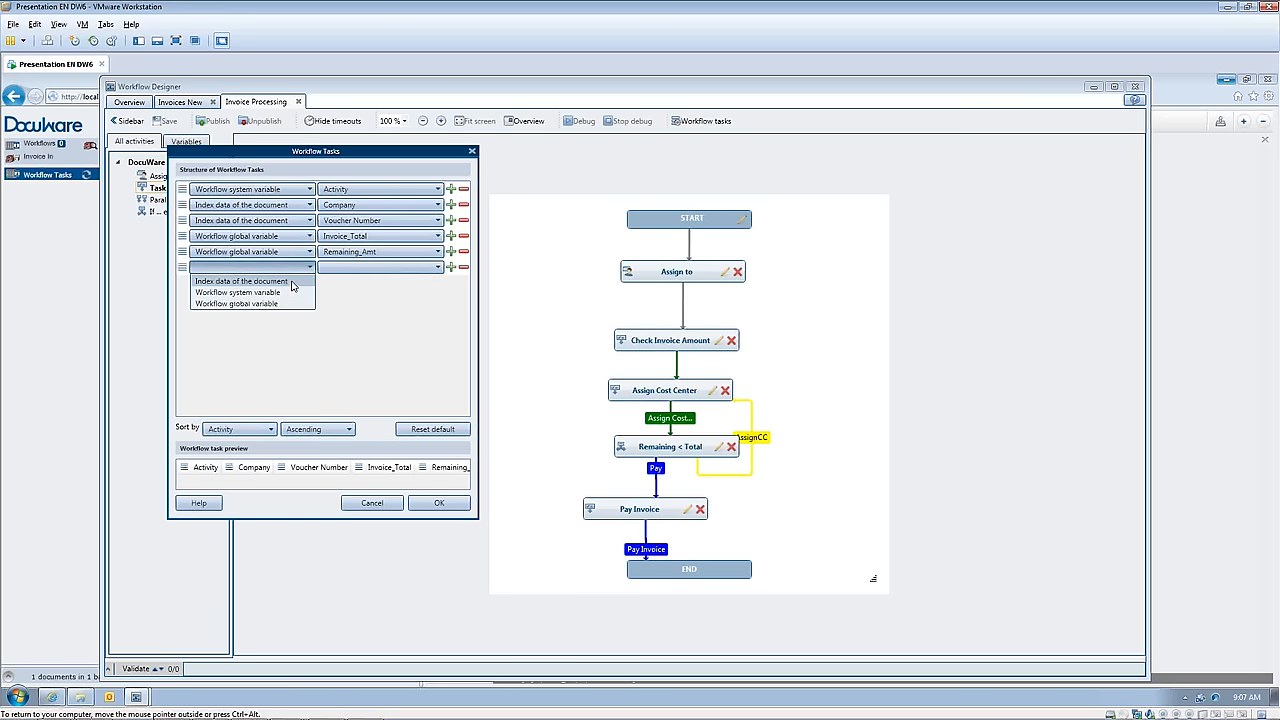
left_click(292, 284)
left_click(430, 268)
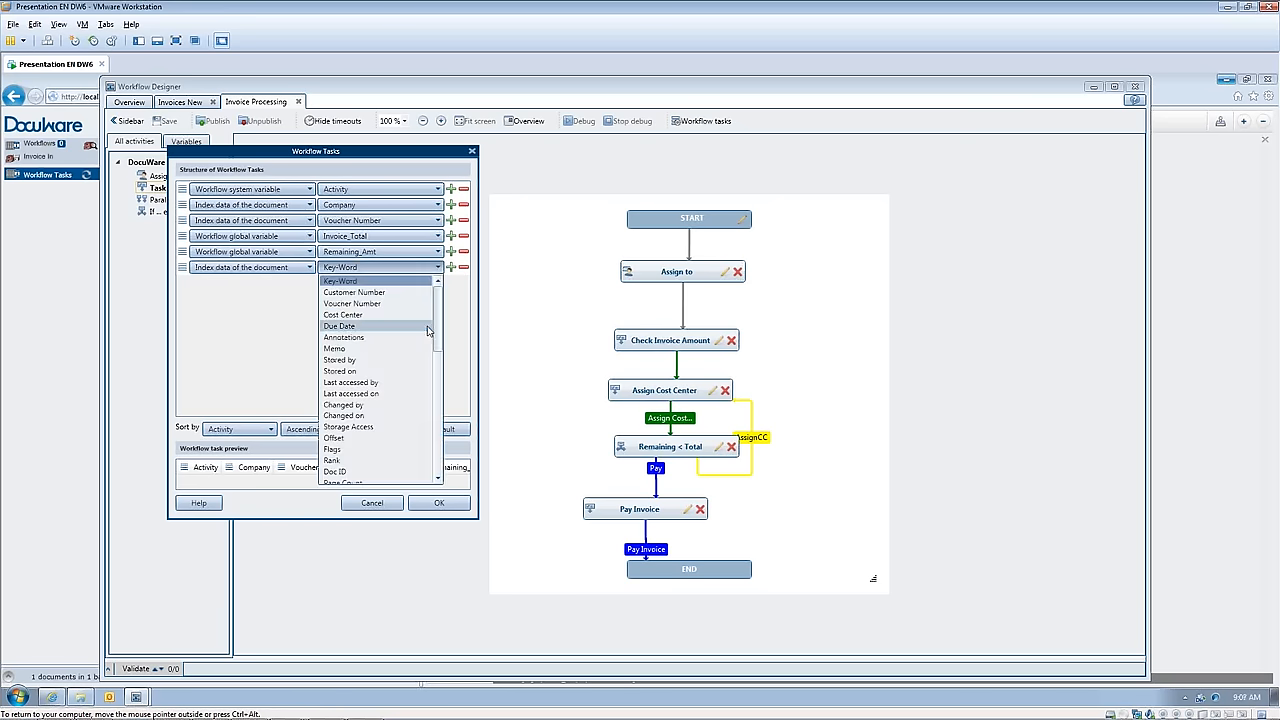
left_click(394, 326)
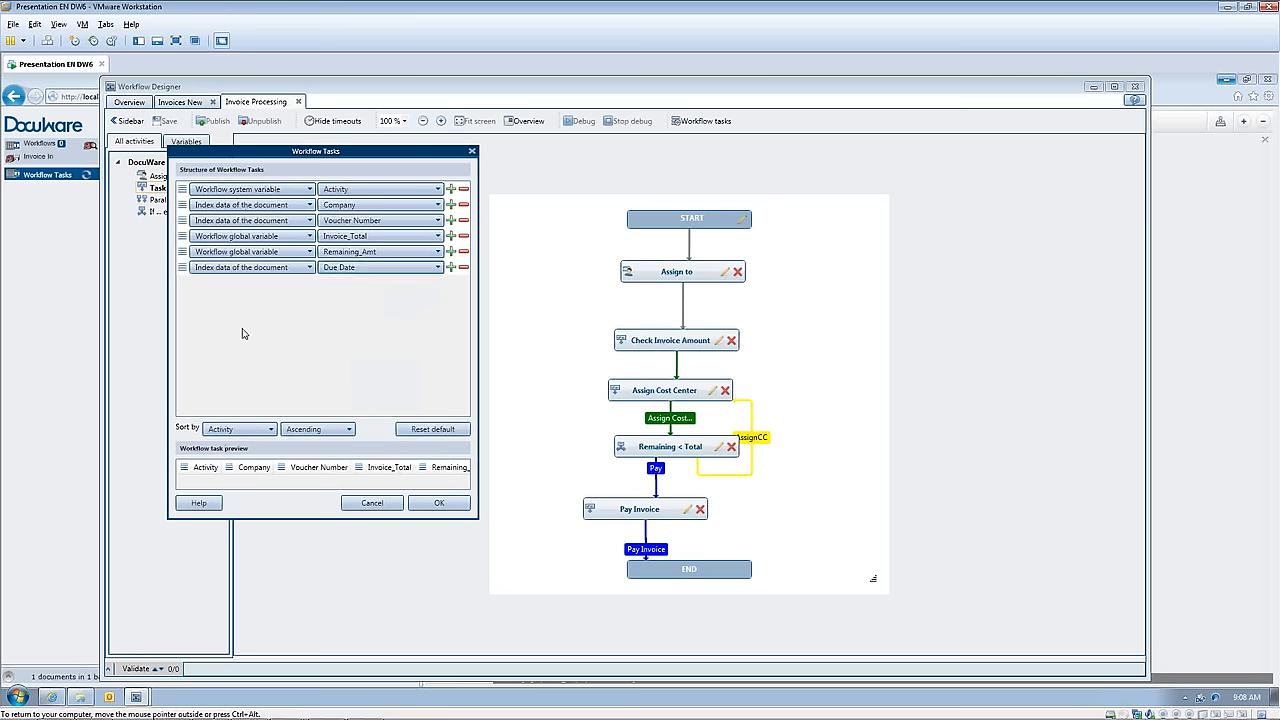
Step: Apply the task structure with Activity as the sort column and save the Invoice Processing workflow
left_click(230, 430)
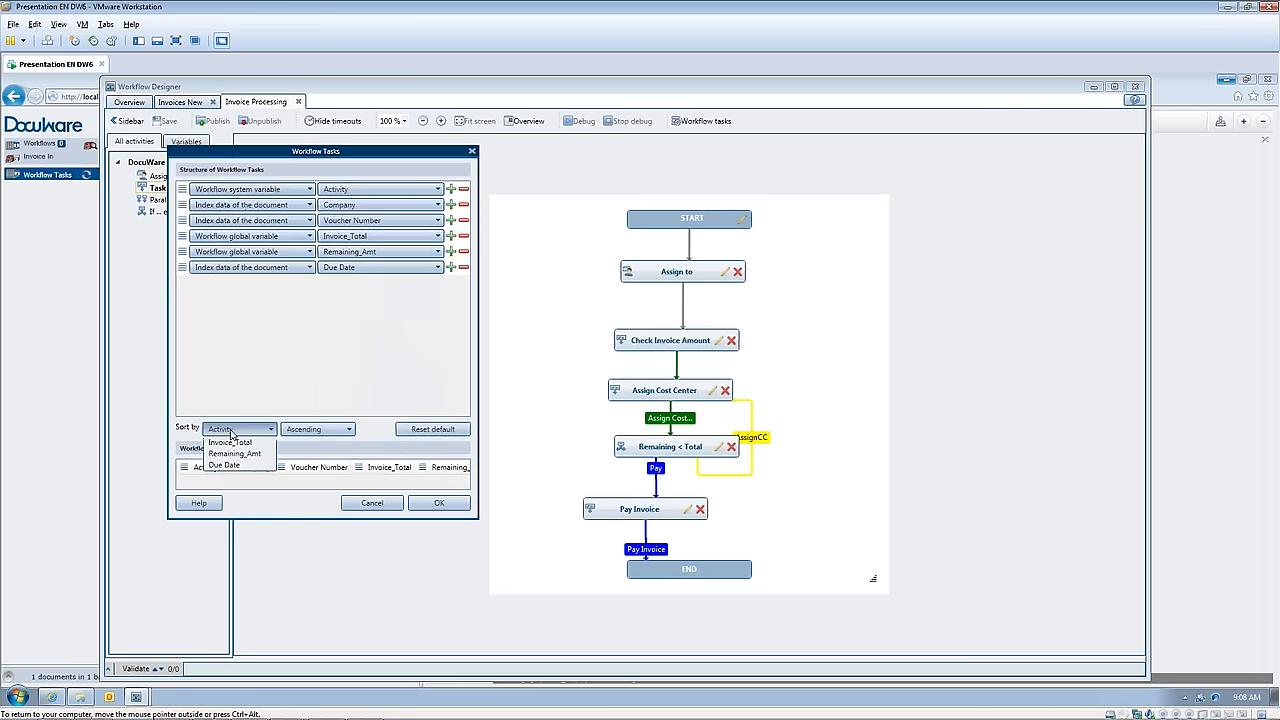
left_click(234, 437)
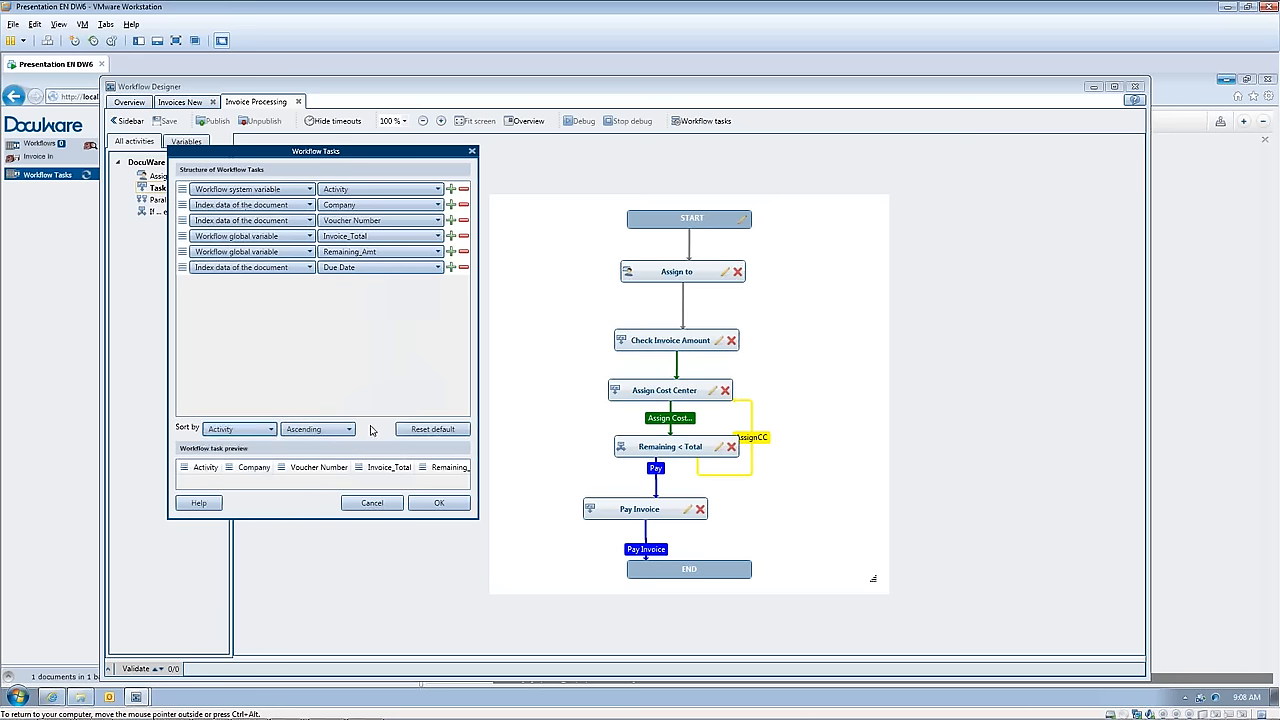
left_click(438, 504)
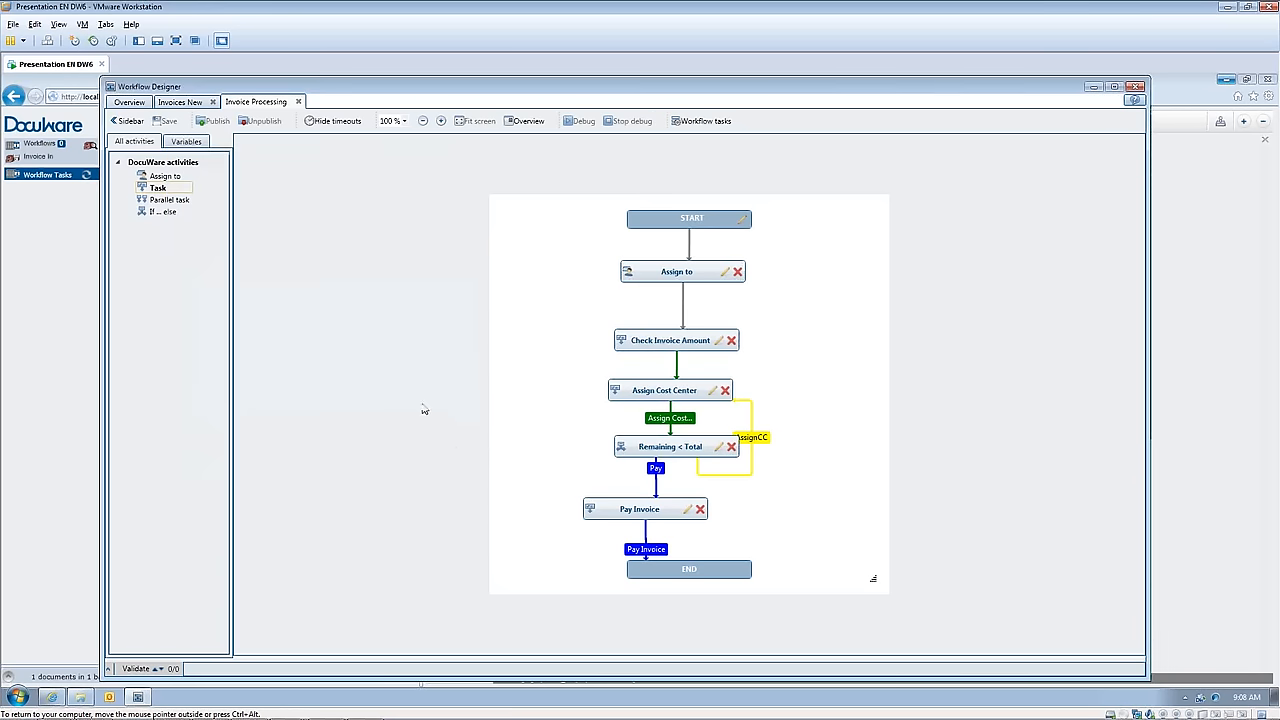
left_click(166, 122)
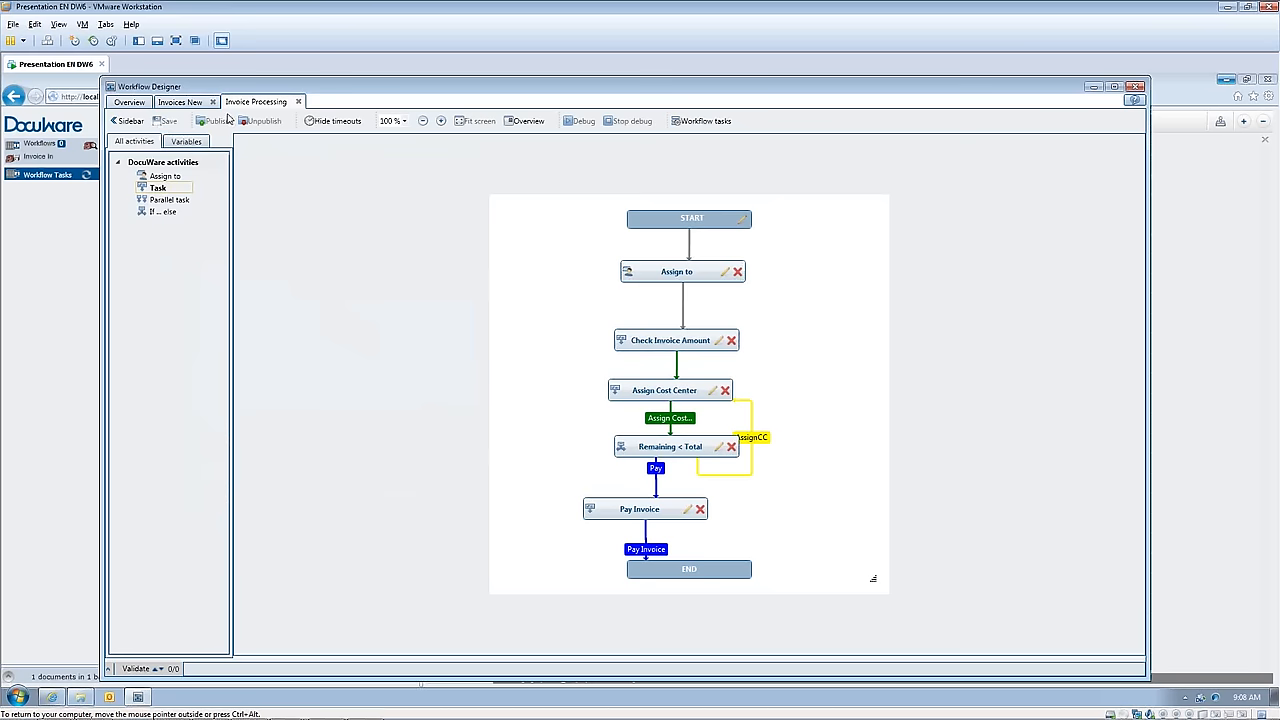
Step: Return to the overview of all workflows and minimize the Workflow Designer to get back to the DocuWare Web Client
left_click(176, 104)
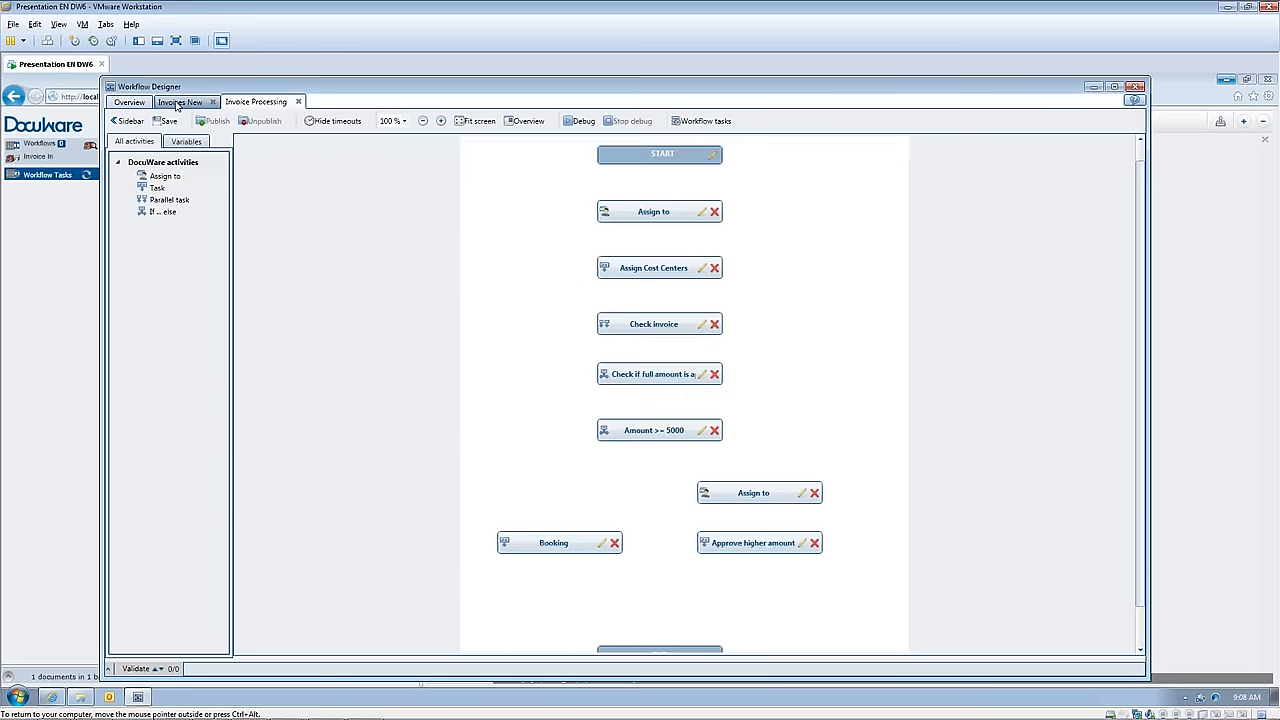
left_click(255, 102)
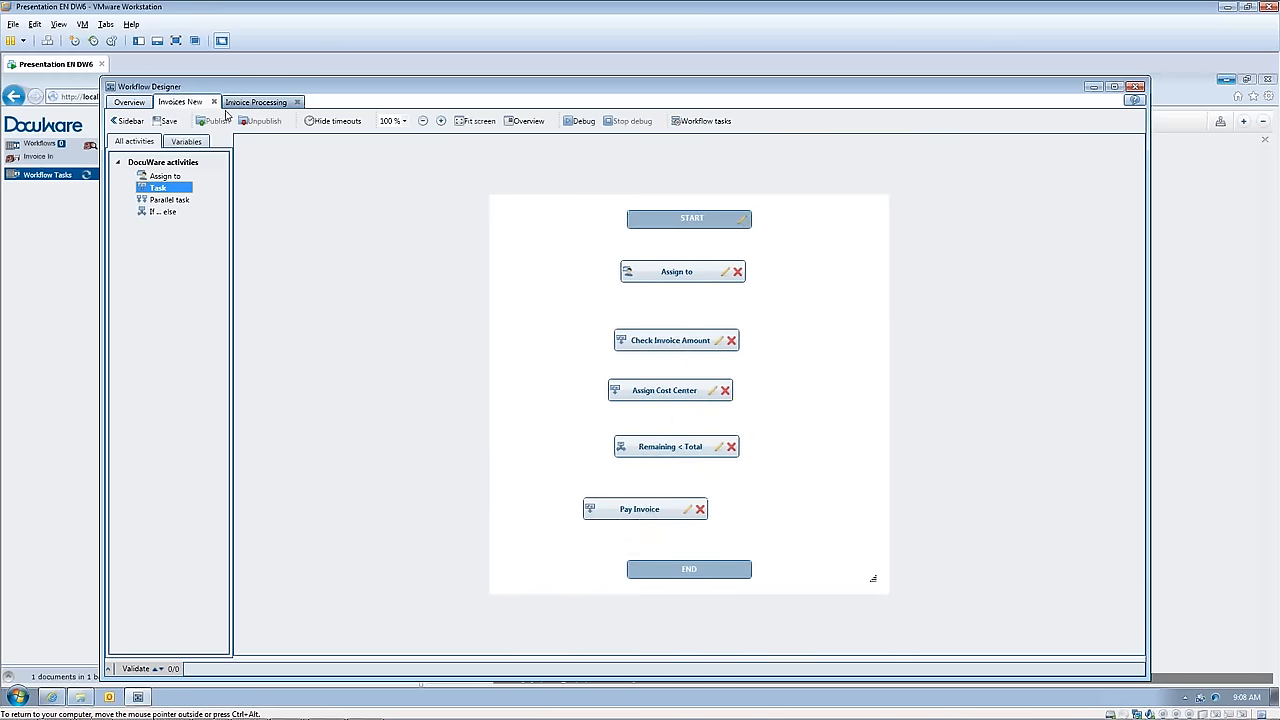
left_click(129, 103)
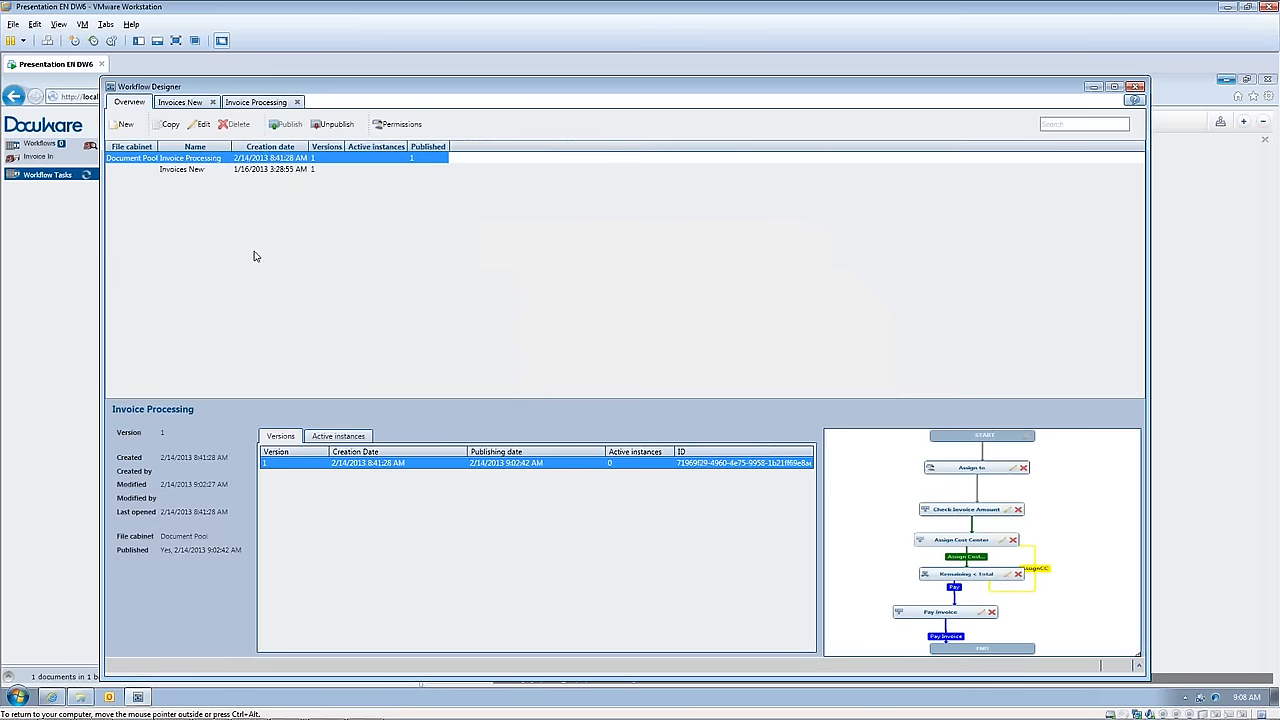
left_click(1094, 89)
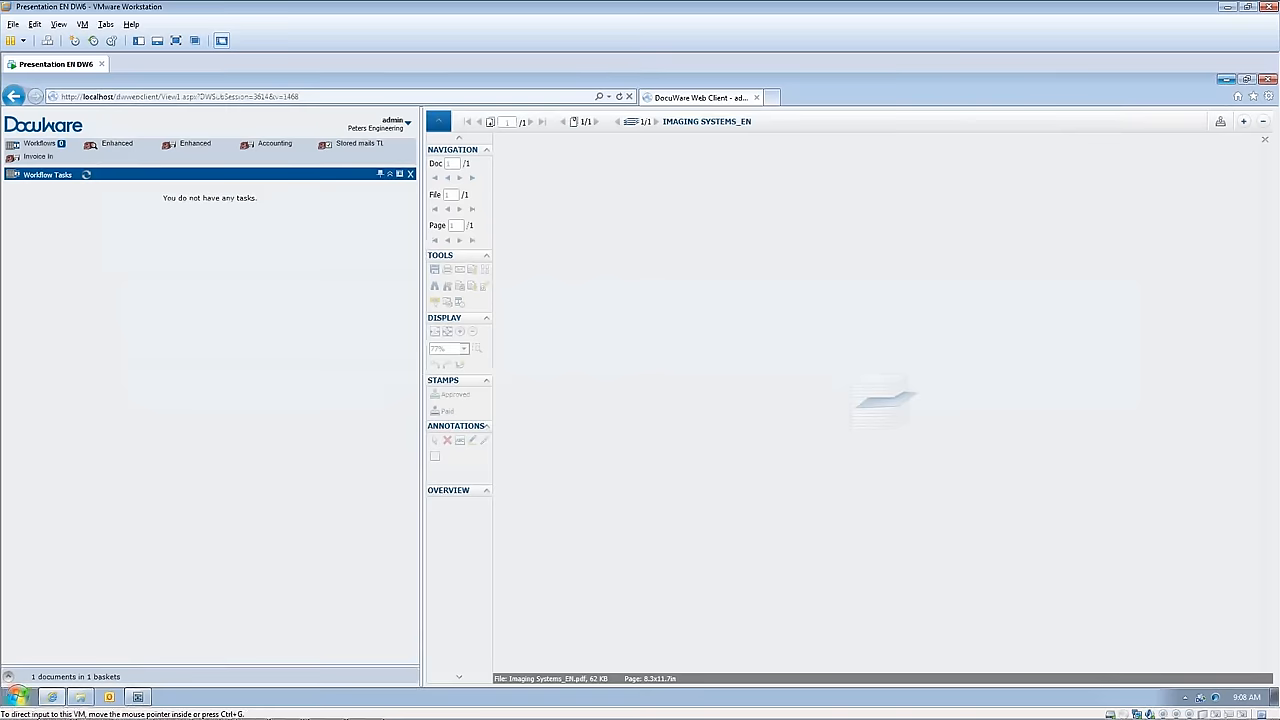
Step: Expand the Invoice In basket and start storing the Rapid Transport inc document with the Invoice In dialog
left_click(8, 676)
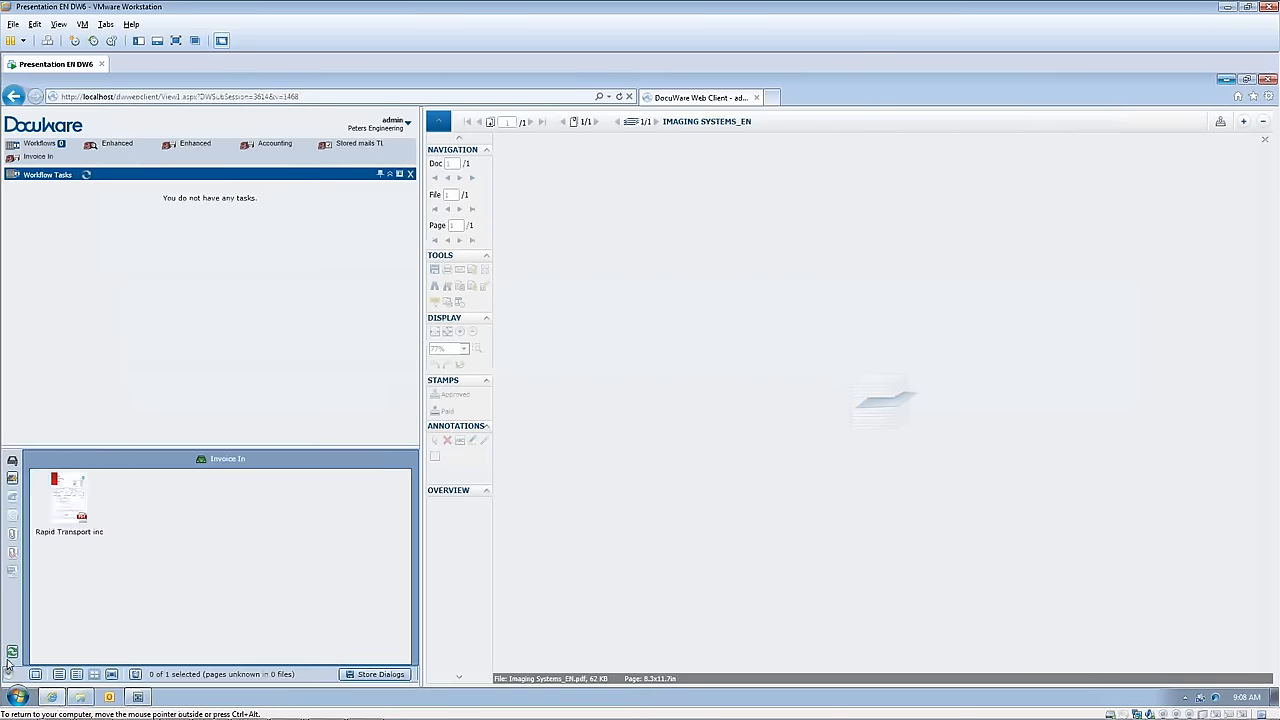
right_click(55, 523)
mouse_move(90, 553)
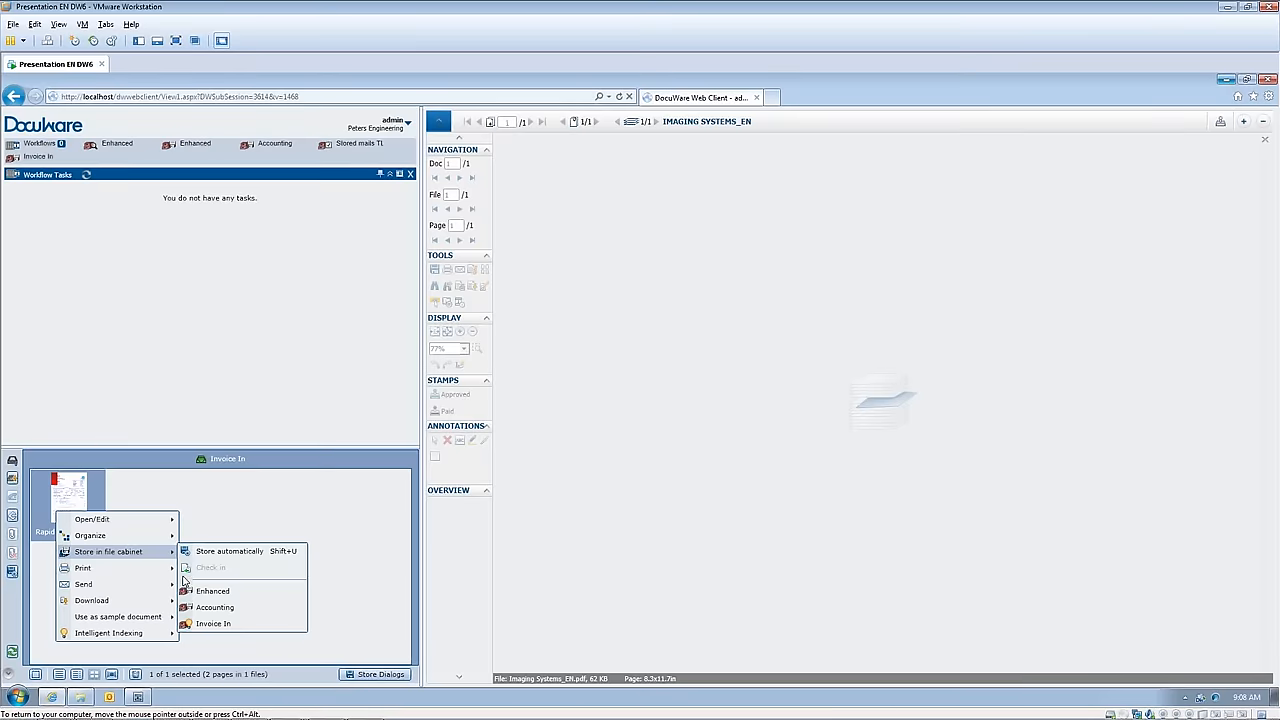
left_click(212, 624)
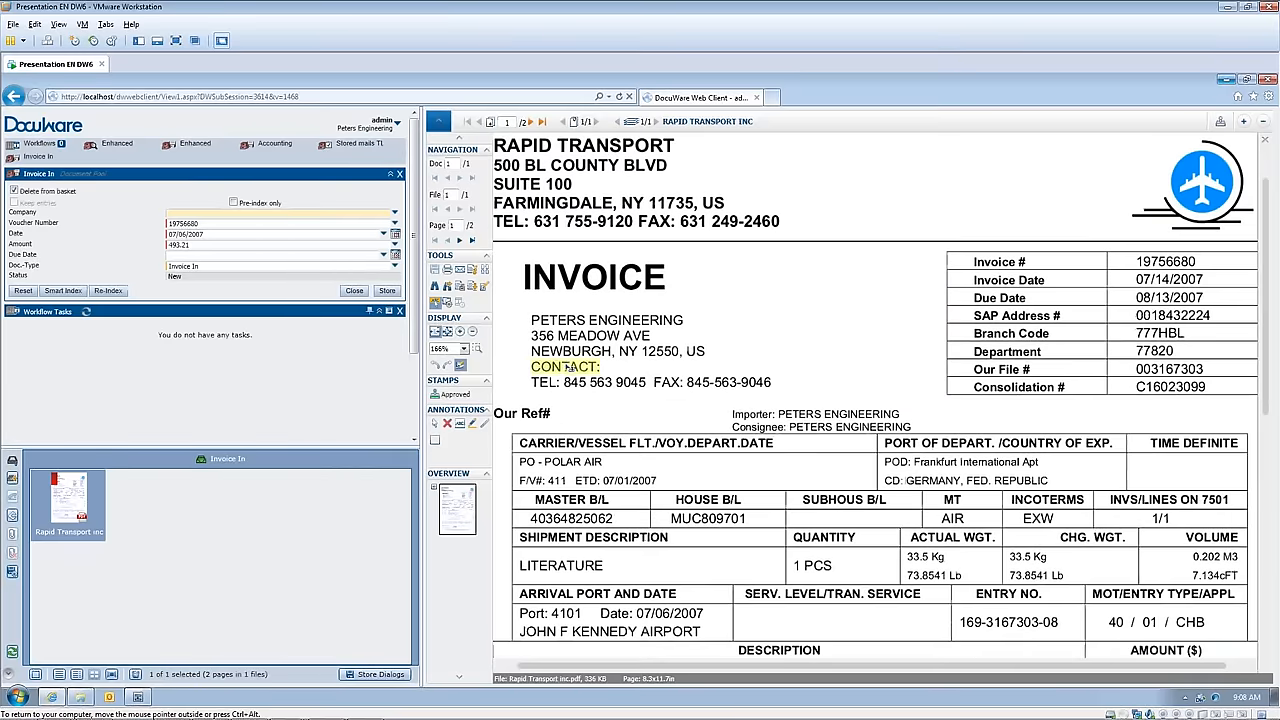
Step: Fill the Company index with RAPID TRANSPORT from the invoice heading and store the document in the file cabinet
left_click(522, 146)
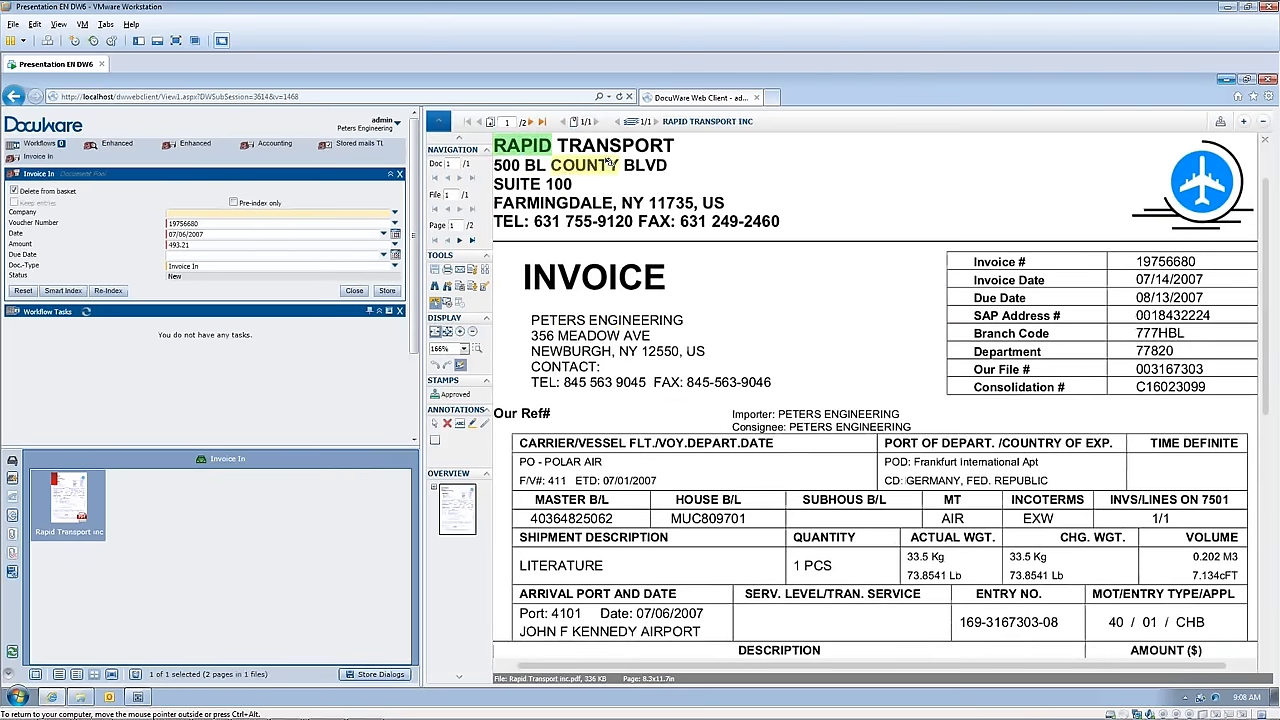
left_click(612, 149, "ctrl")
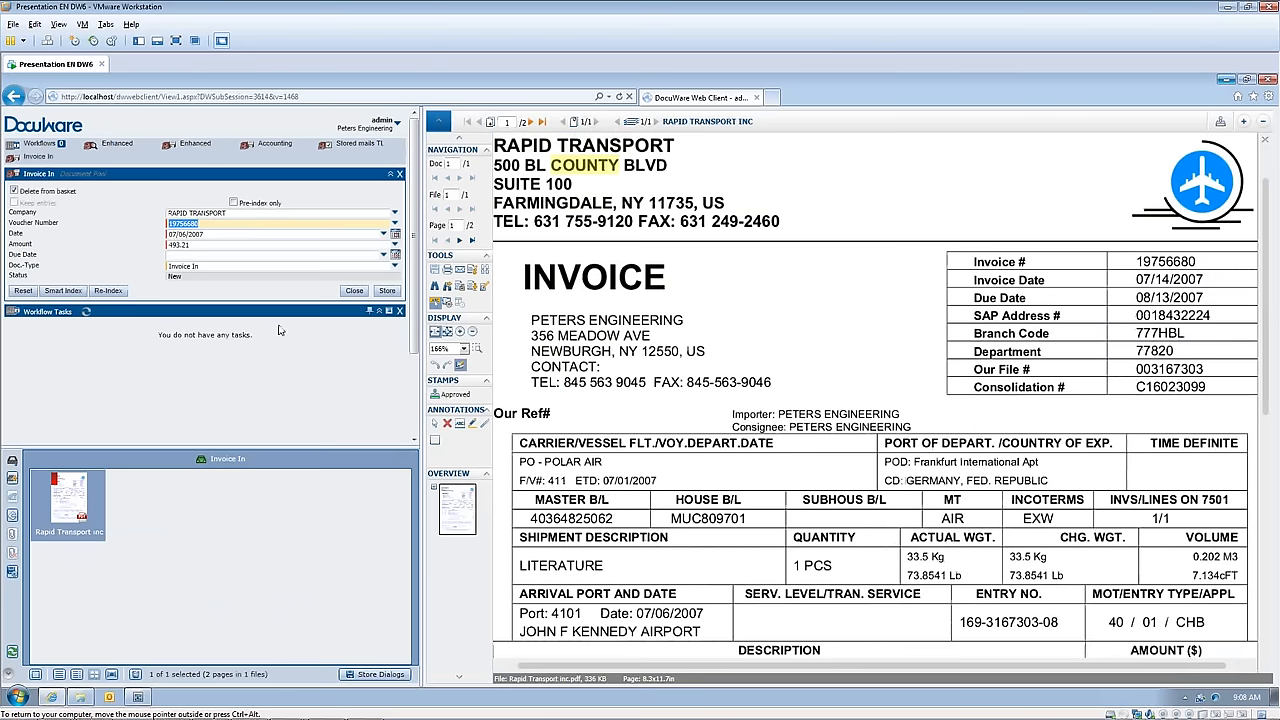
left_click(386, 291)
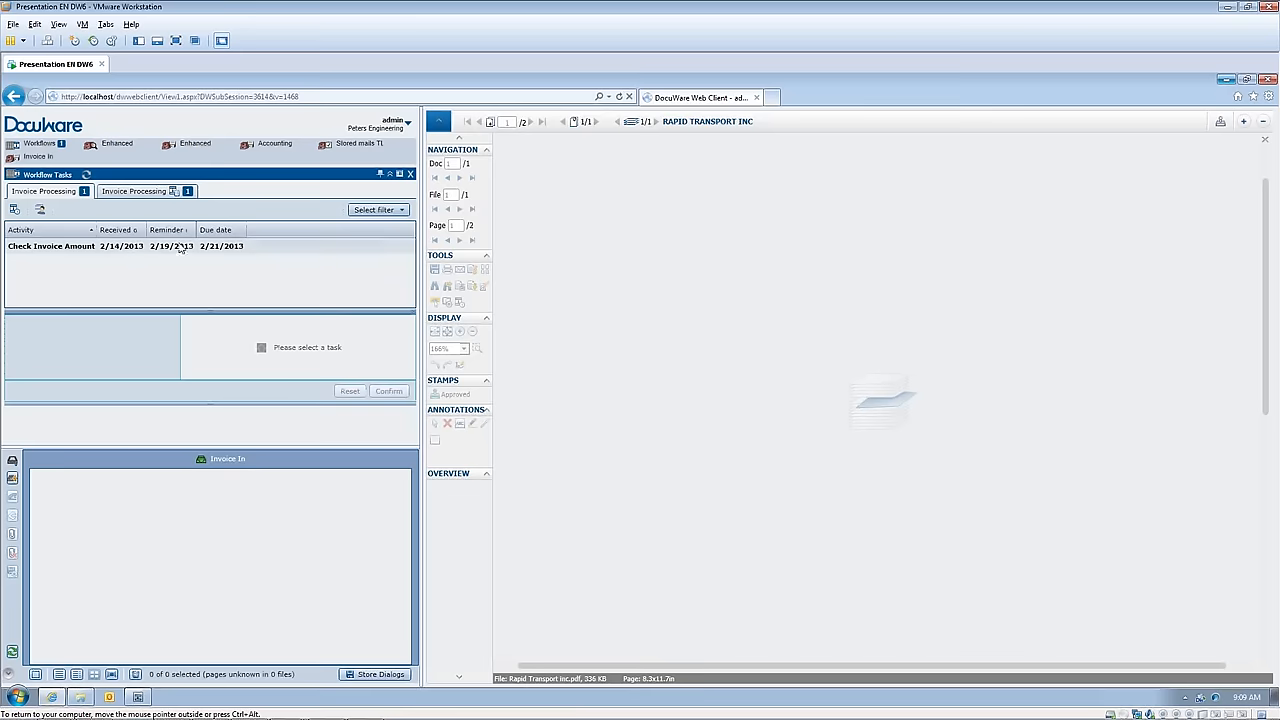
Step: Compare the task list columns of the two Invoice Processing workflow lists
left_click(119, 191)
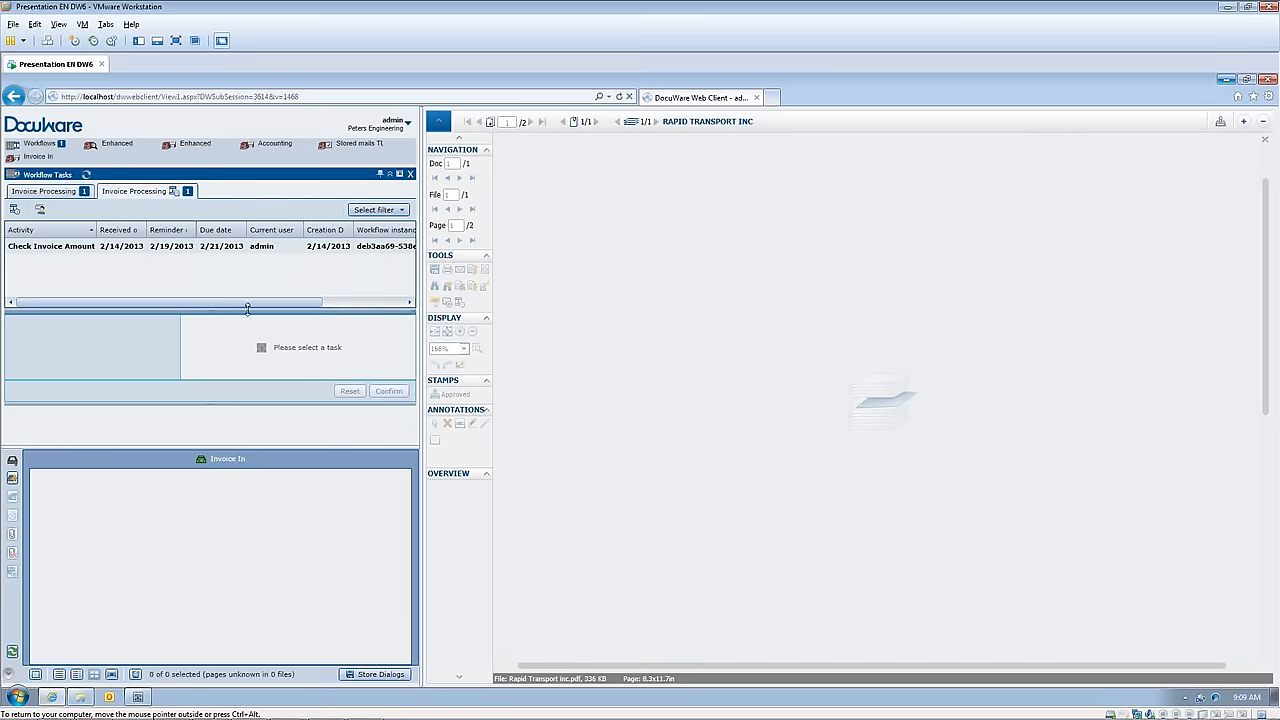
left_click_drag(247, 308, 160, 306)
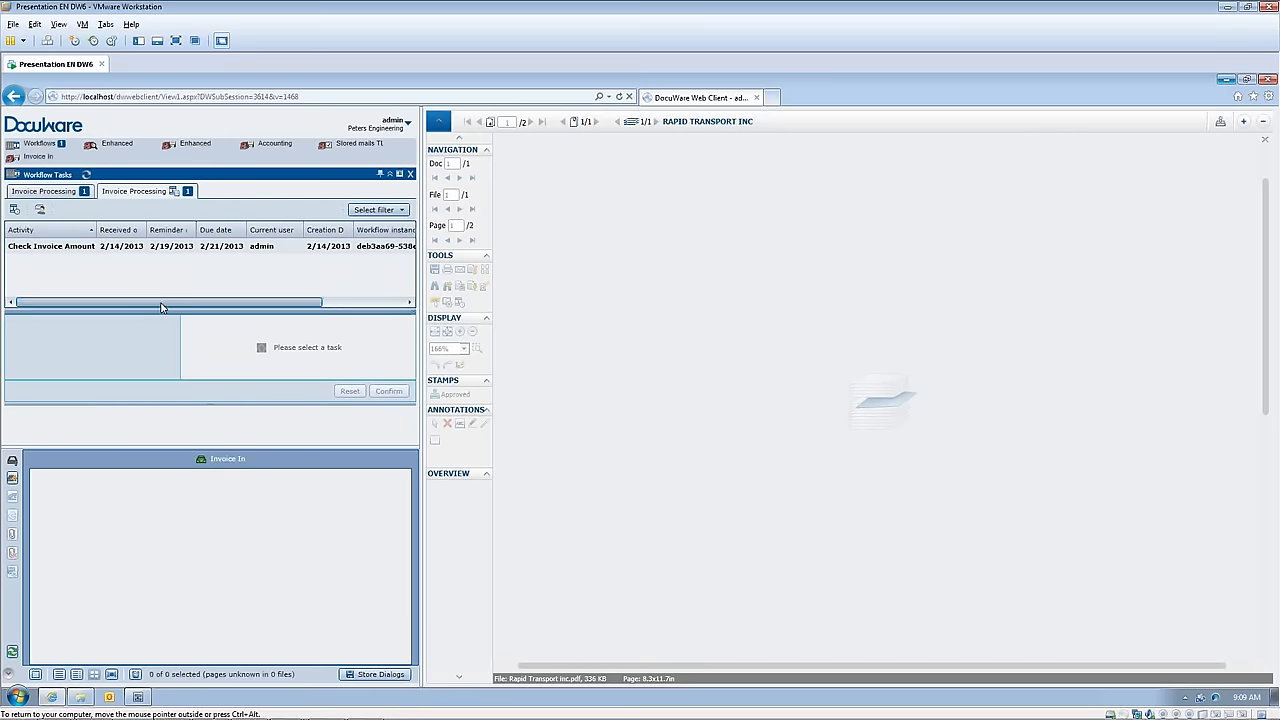
left_click(51, 194)
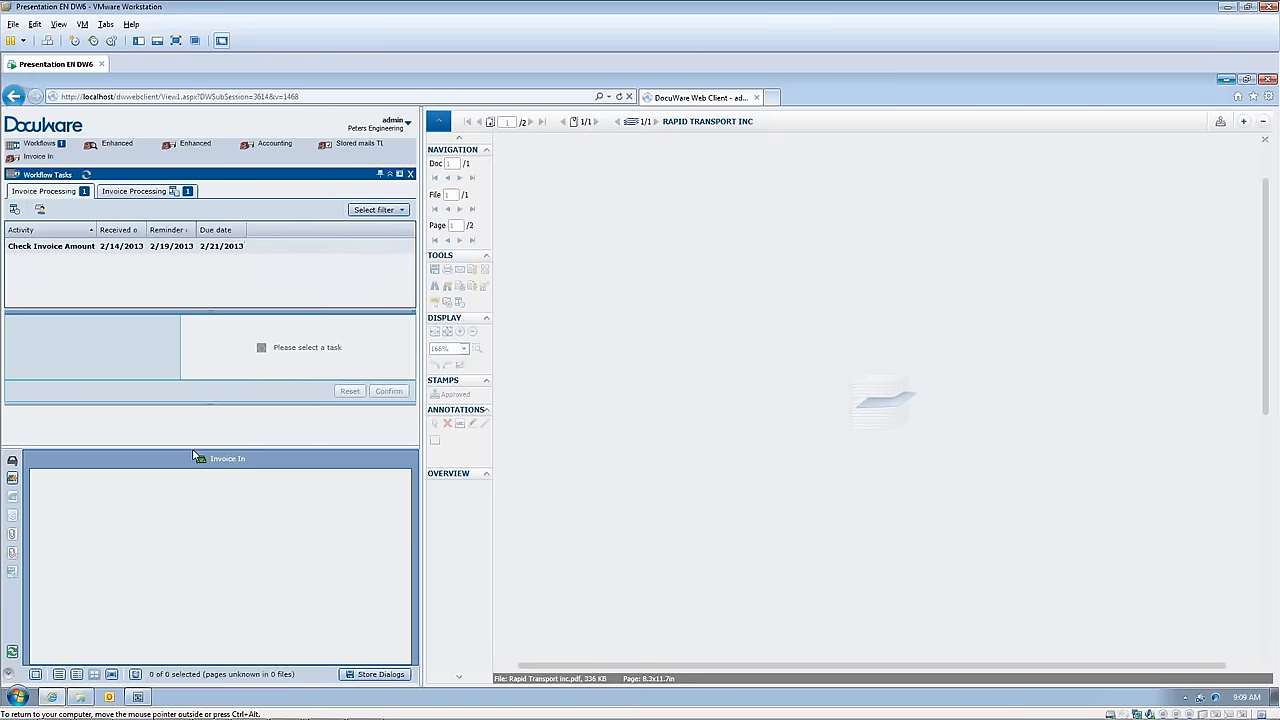
Step: Complete the Check Invoice Amount task by confirming its Invoice Amount decision
left_click(45, 247)
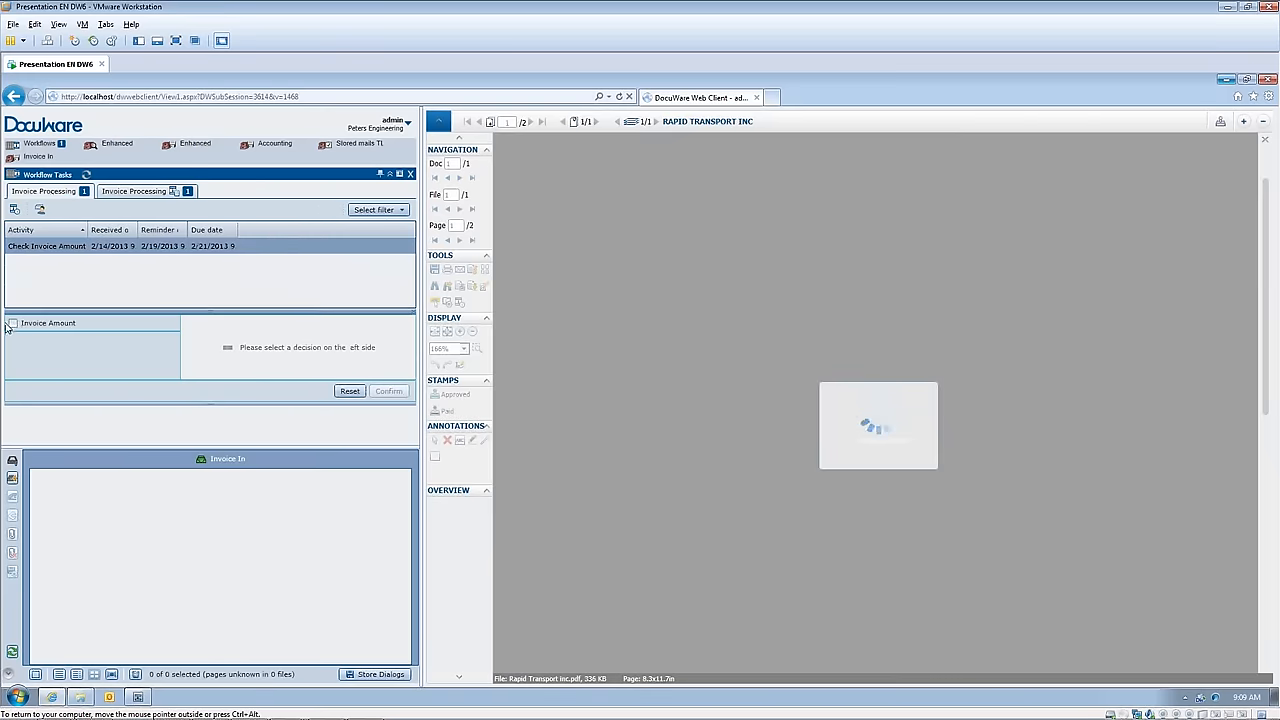
left_click(57, 331)
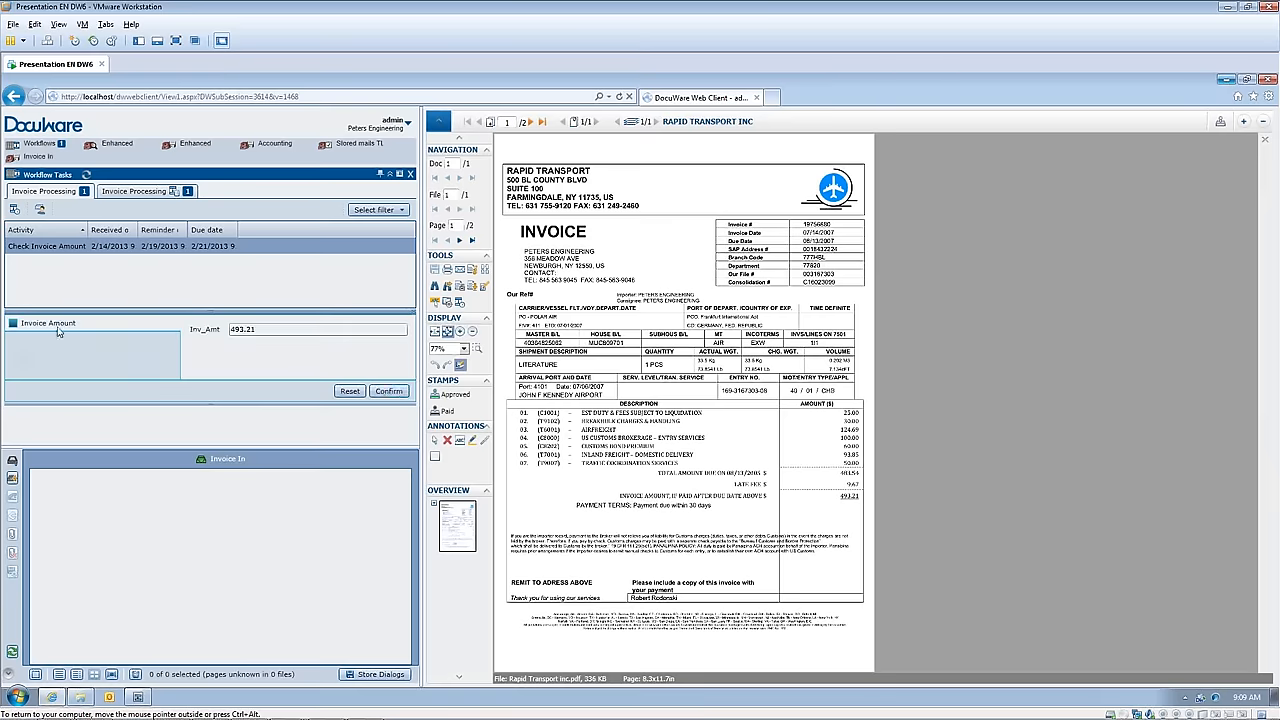
left_click(386, 392)
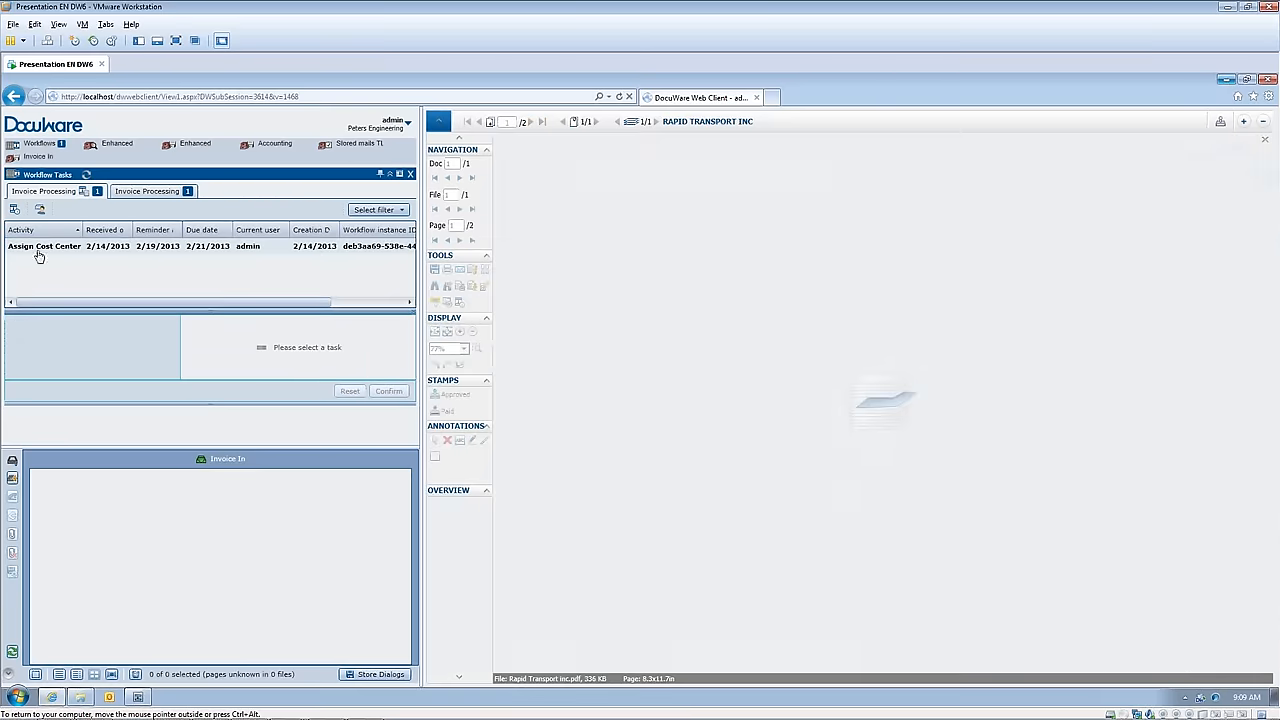
Step: Complete the Assign Cost Center task with cost center 21000 and a cost center amount of 493.21
left_click(36, 247)
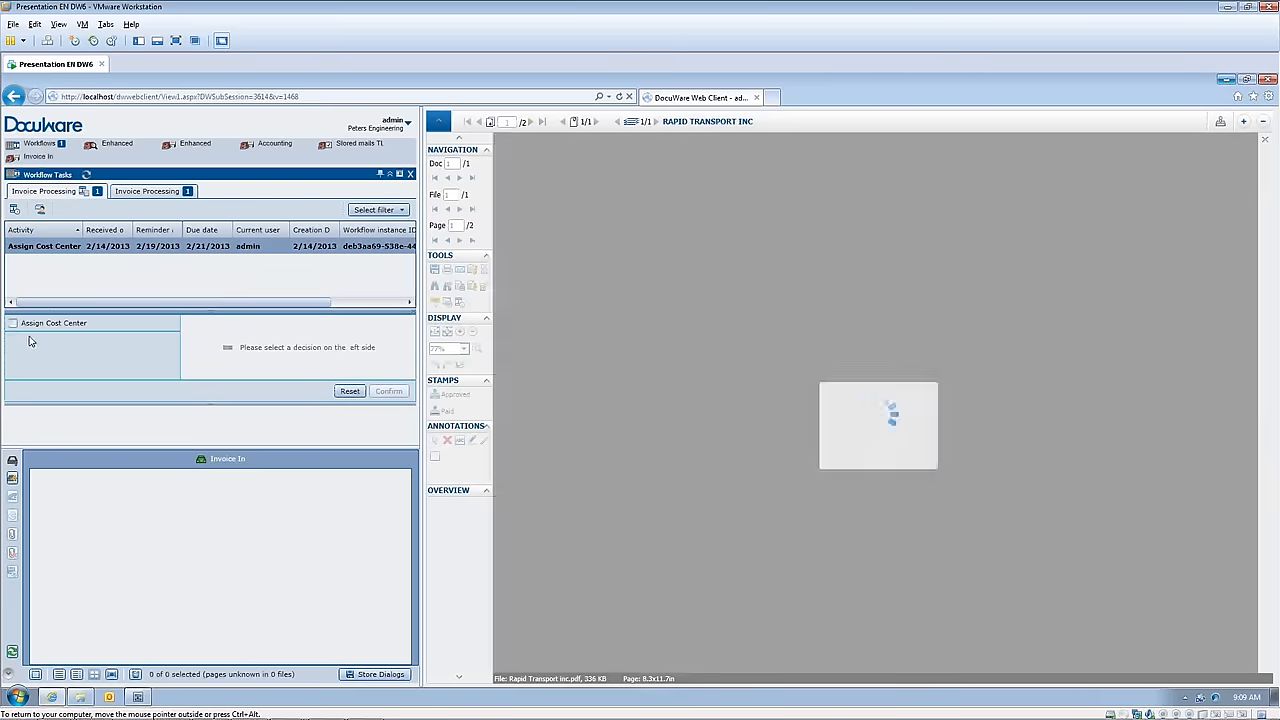
left_click(30, 324)
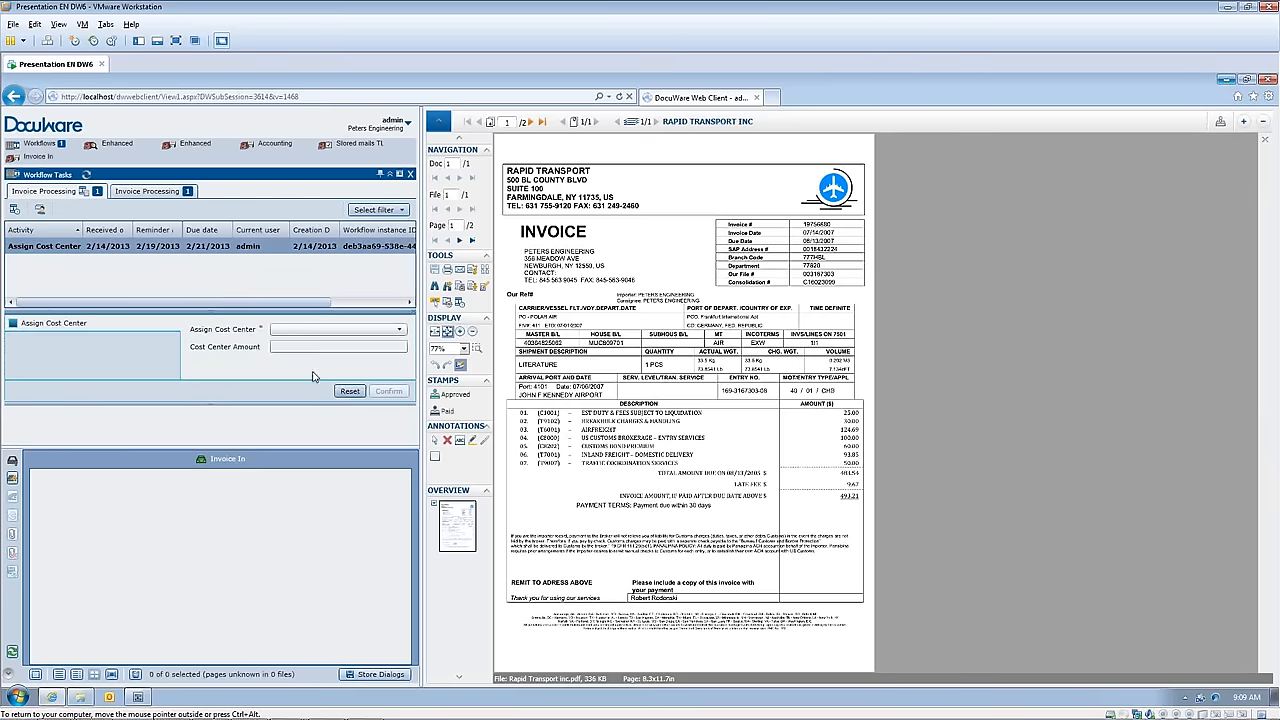
left_click(312, 331)
left_click(312, 341)
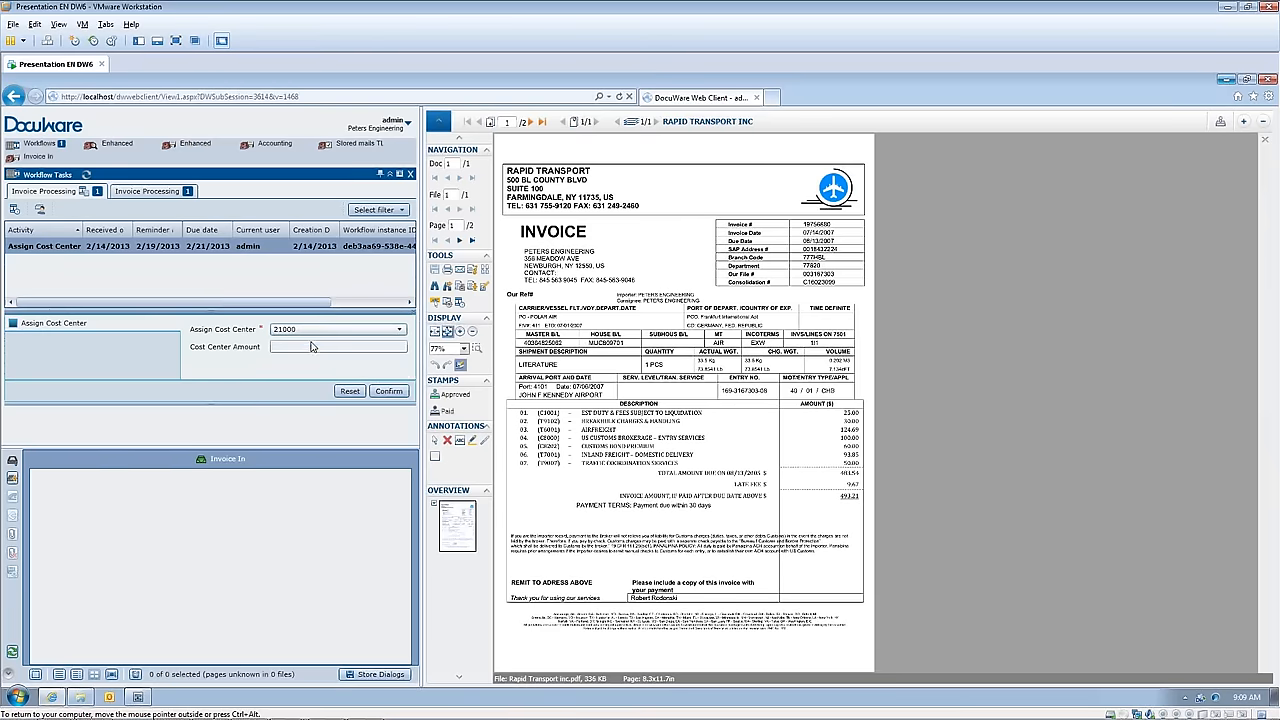
left_click(329, 345)
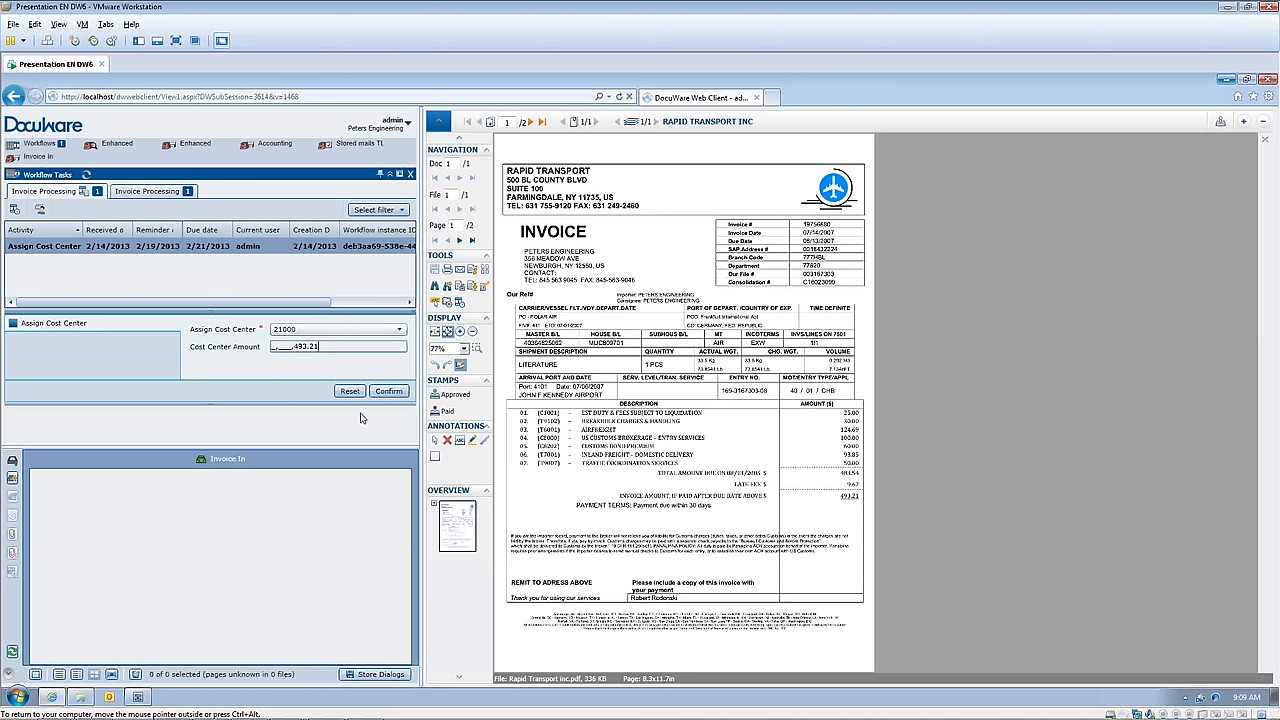
left_click(389, 392)
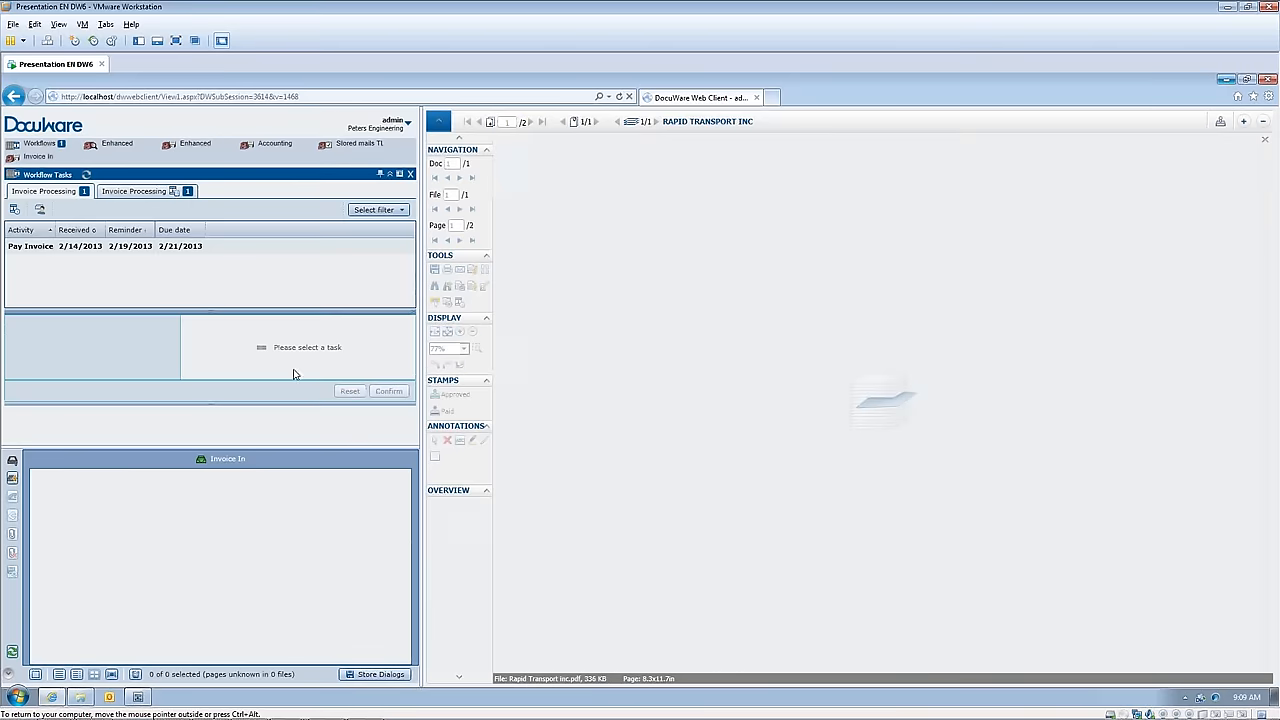
Step: Complete the Pay Invoice task by confirming its Pay Invoice decision
left_click(46, 248)
left_click(14, 324)
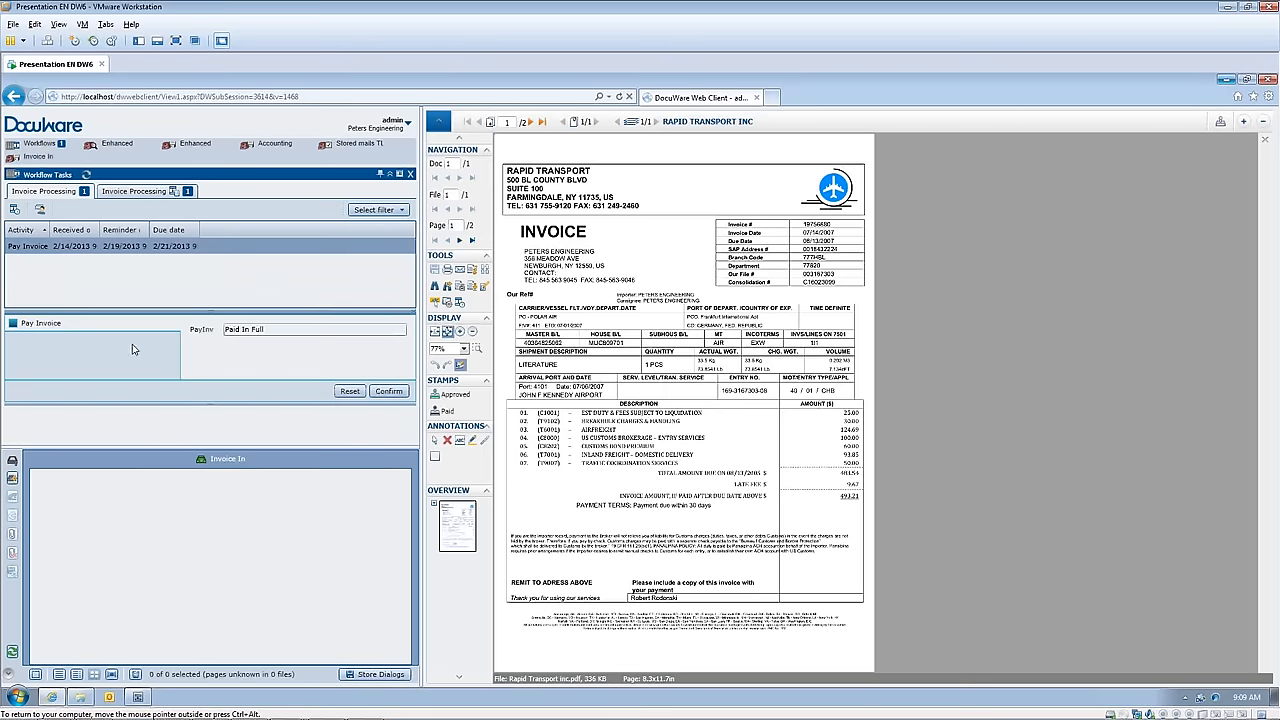
left_click(388, 392)
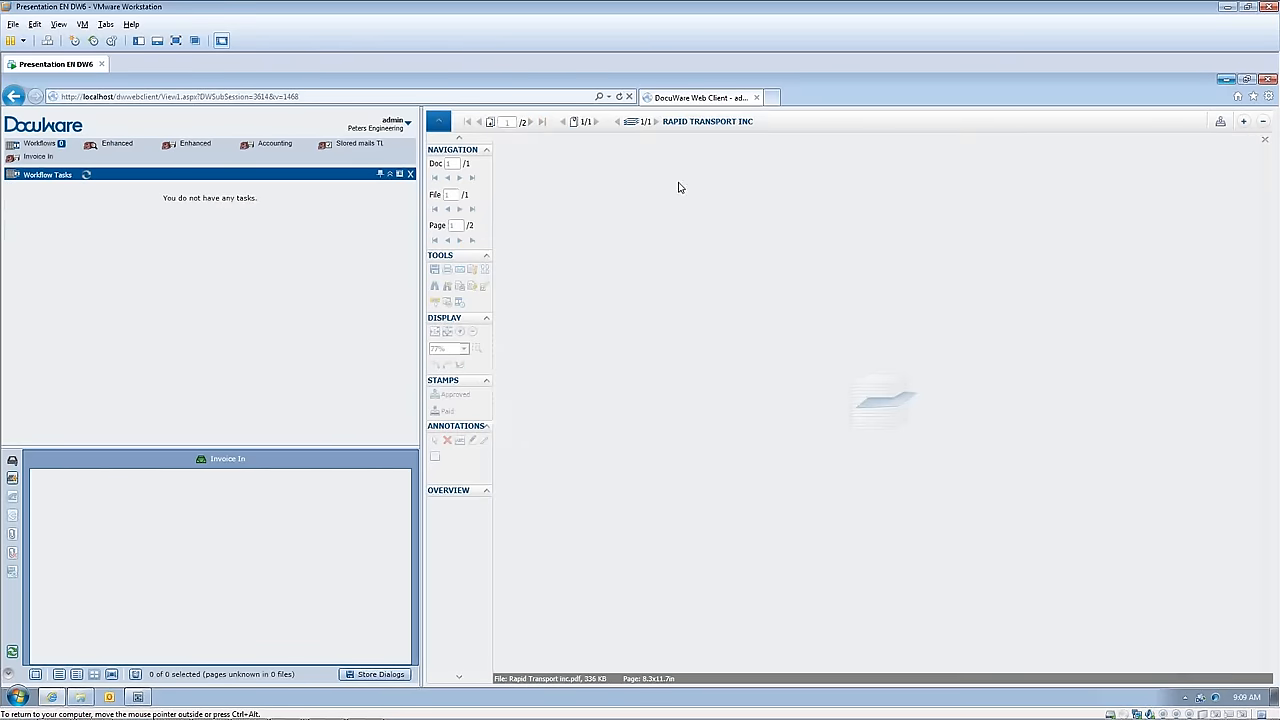
Step: Switch to the Workflow Designer and set the output color of the Pay Invoice task's decision to Green in the Invoice Processing workflow
left_click(139, 698)
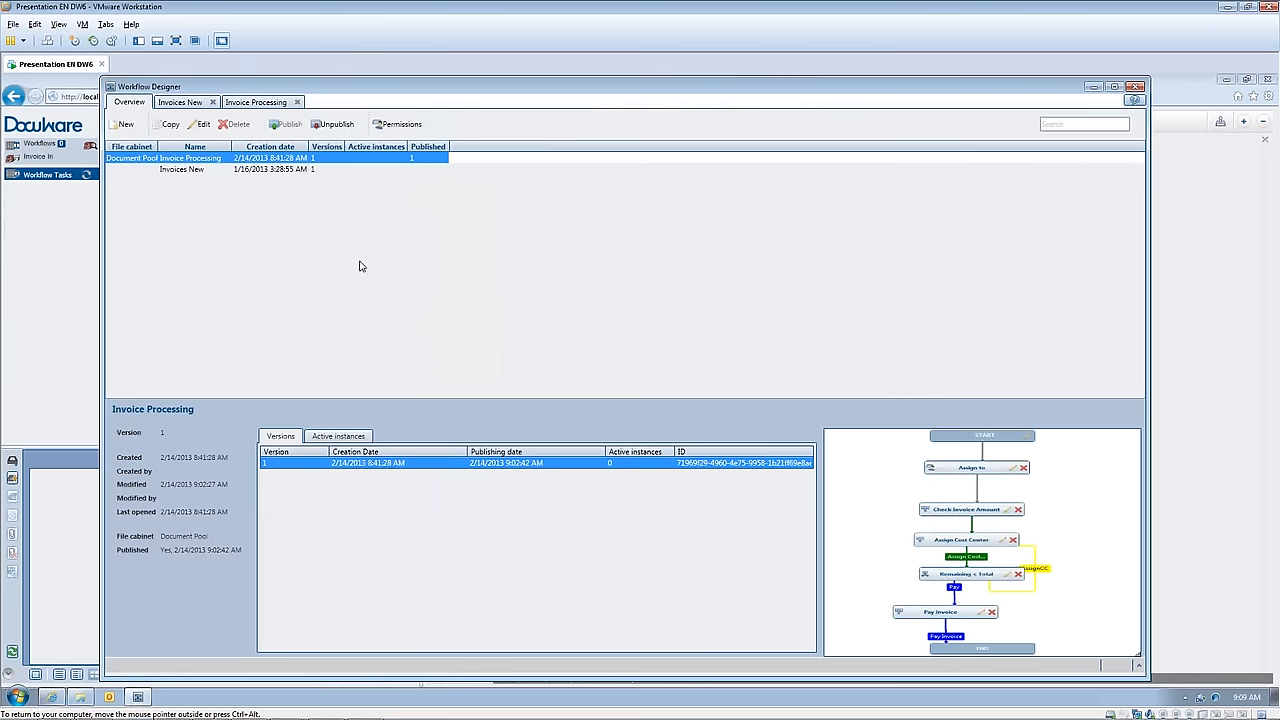
left_click(203, 124)
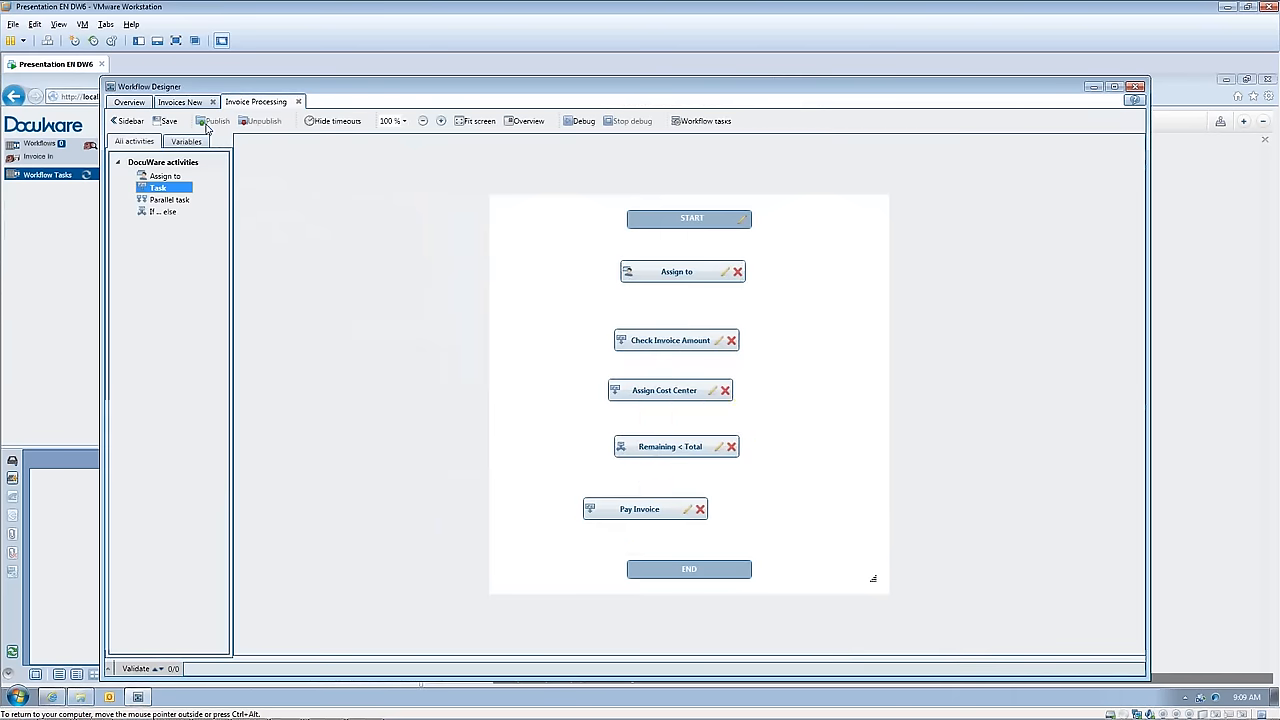
left_click(688, 510)
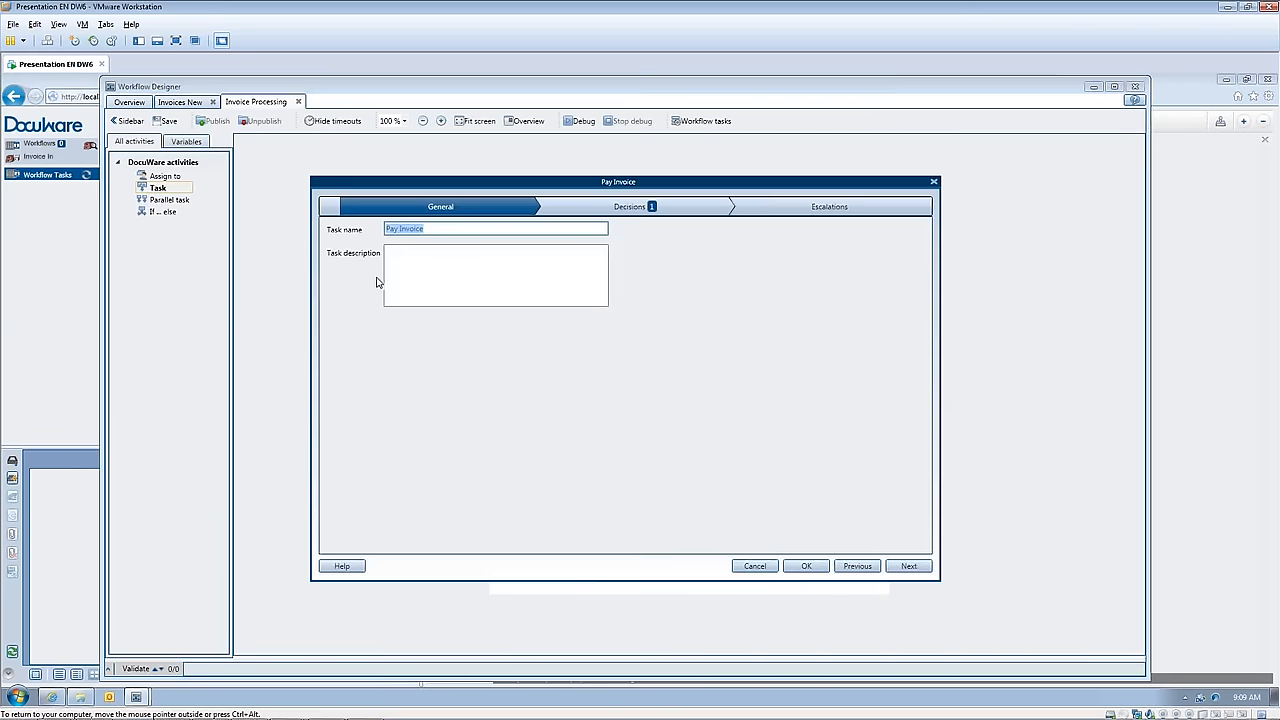
left_click(599, 211)
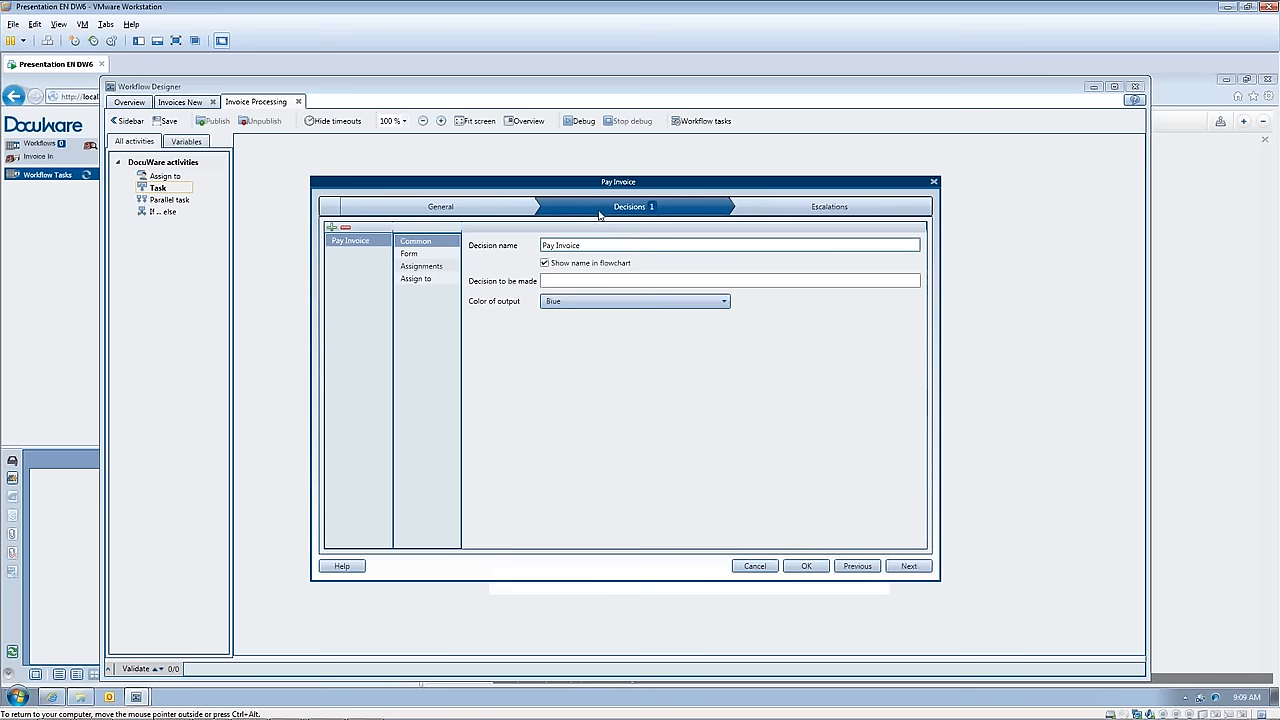
left_click(716, 304)
left_click(563, 339)
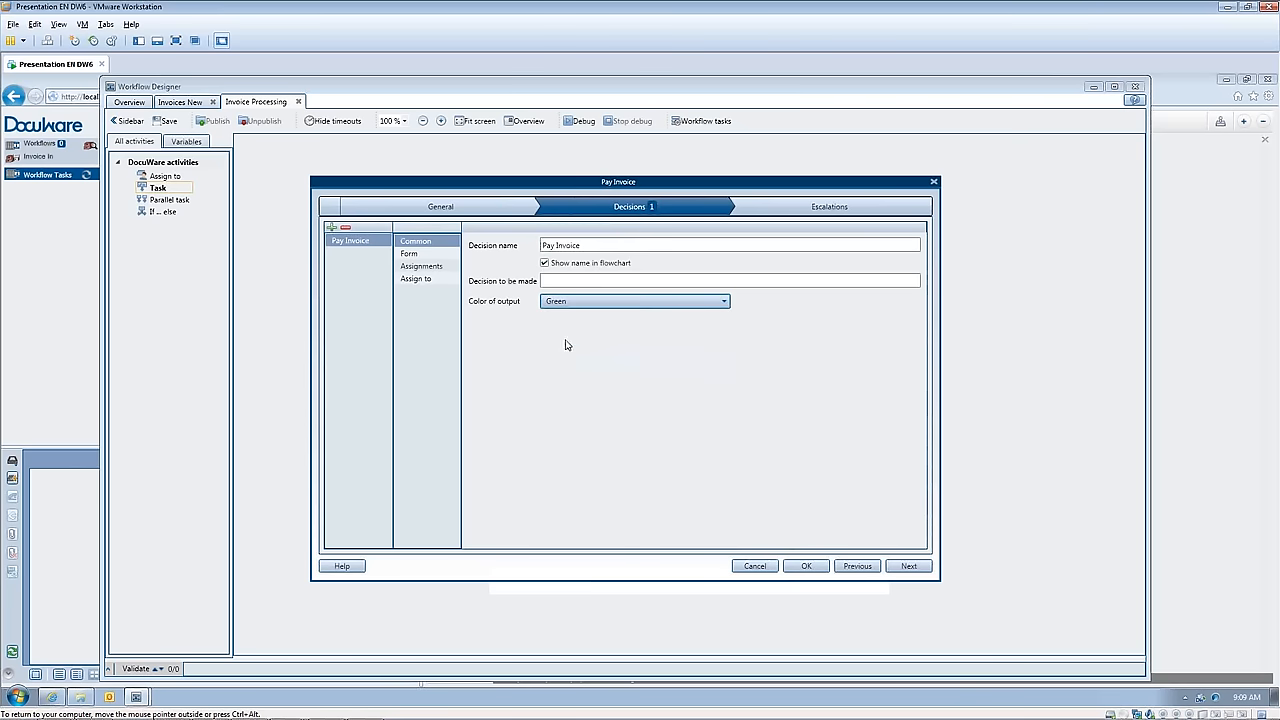
left_click(806, 566)
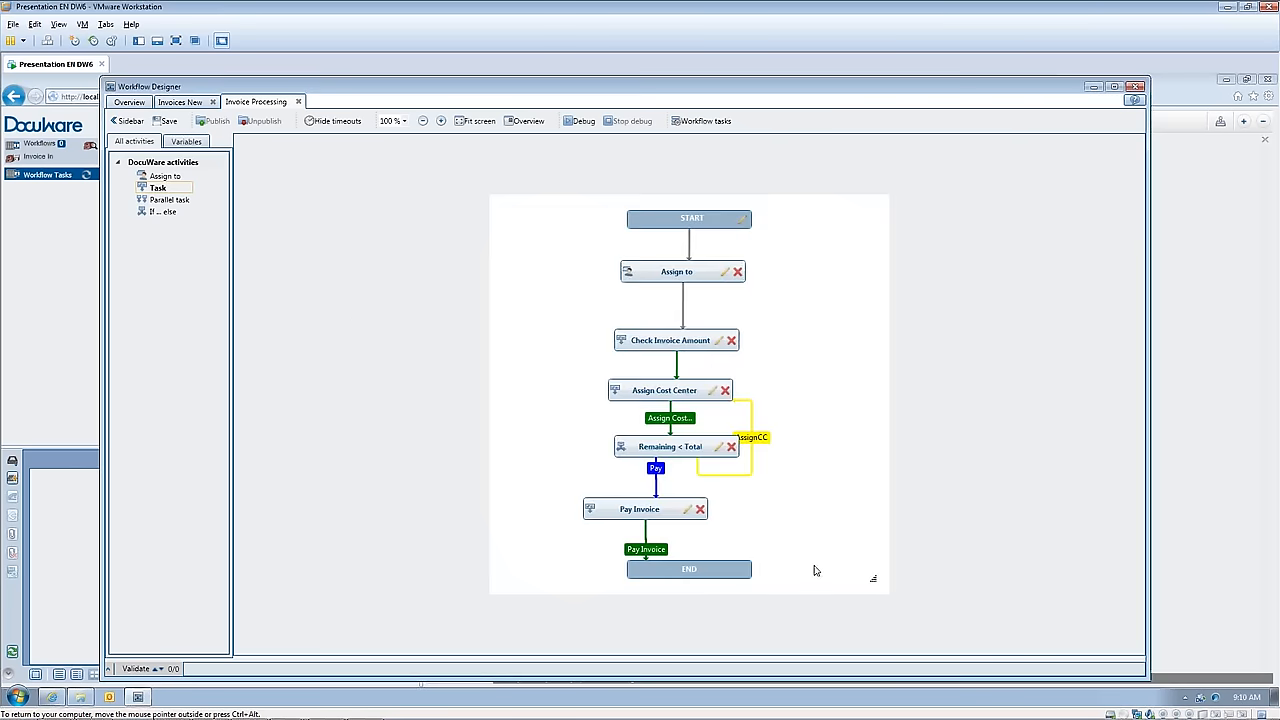
Step: Apply the existing workflow task structure, then save and publish the Invoice Processing workflow
left_click(165, 122)
left_click(702, 121)
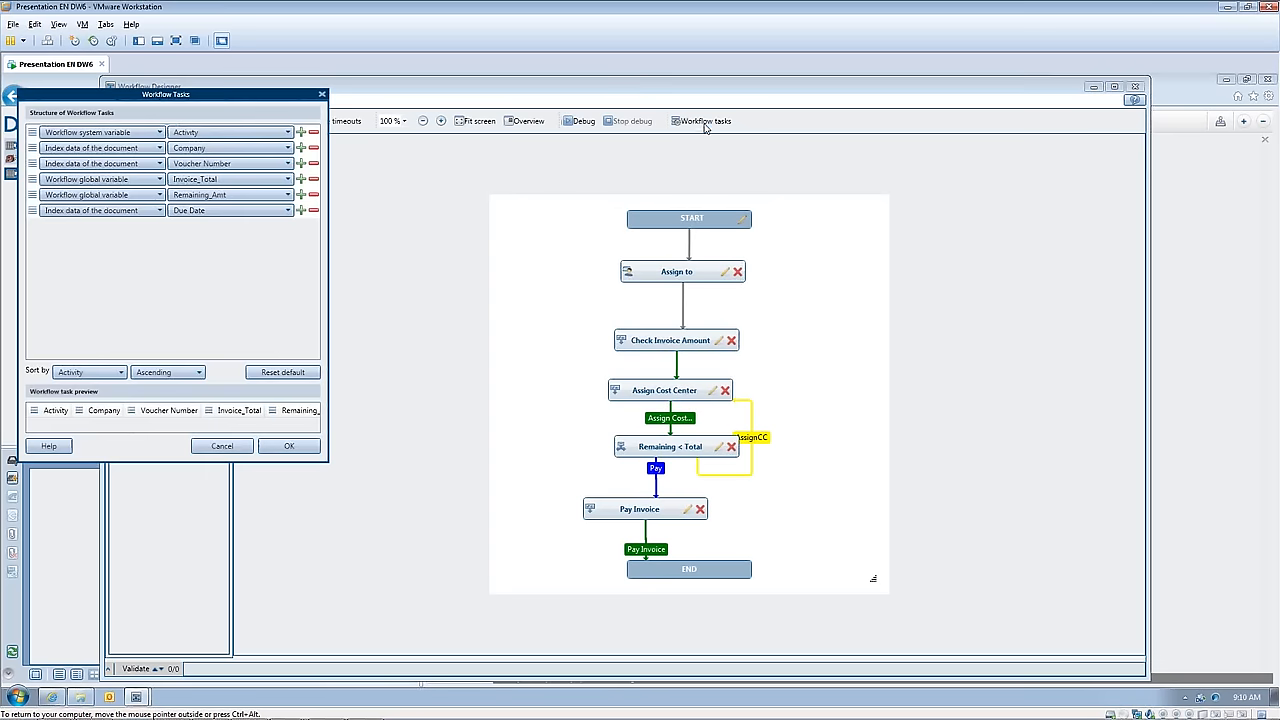
left_click(288, 446)
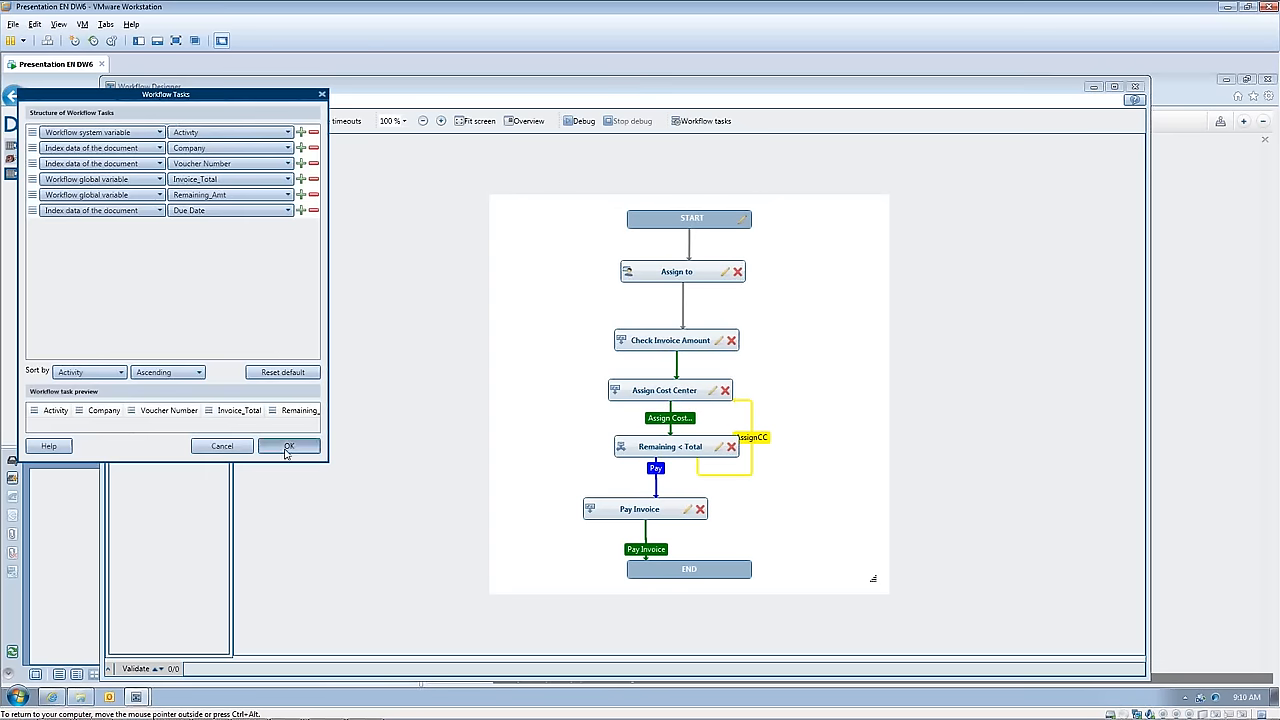
left_click(165, 121)
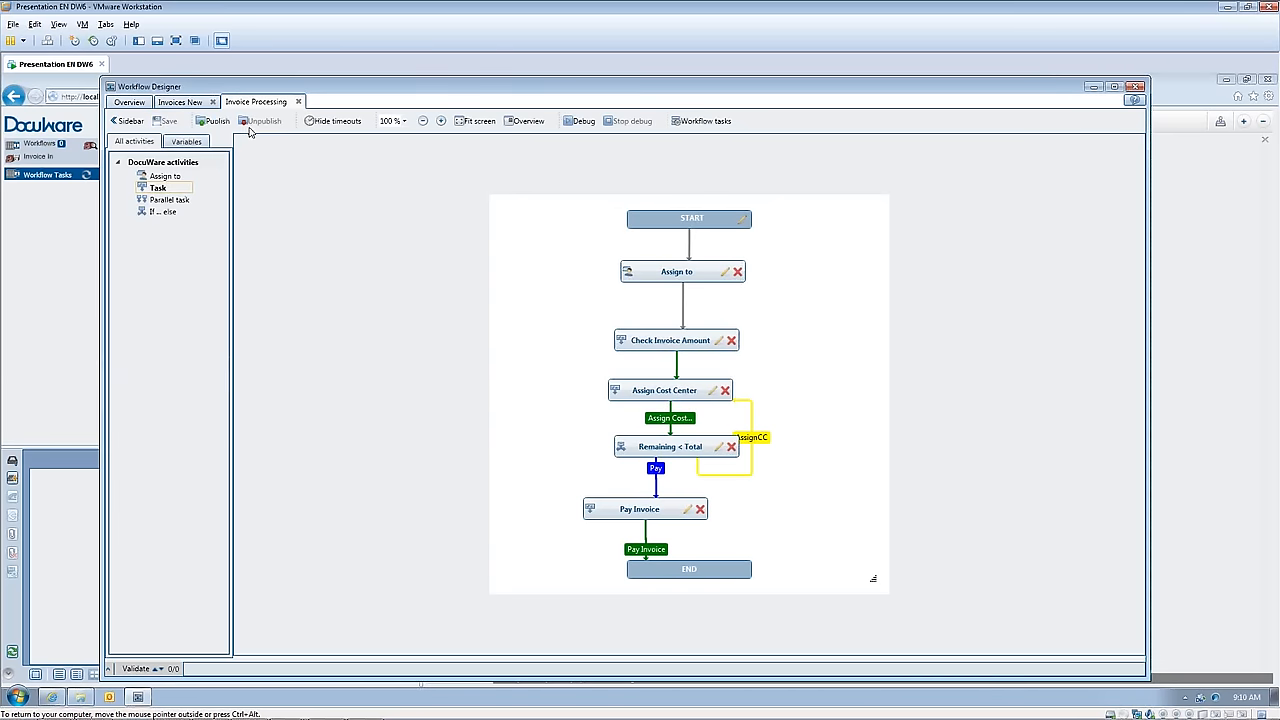
left_click(217, 122)
Step: Examine versions 1 and 2 of the Invoice Processing workflow in the workflow overview
left_click(127, 121)
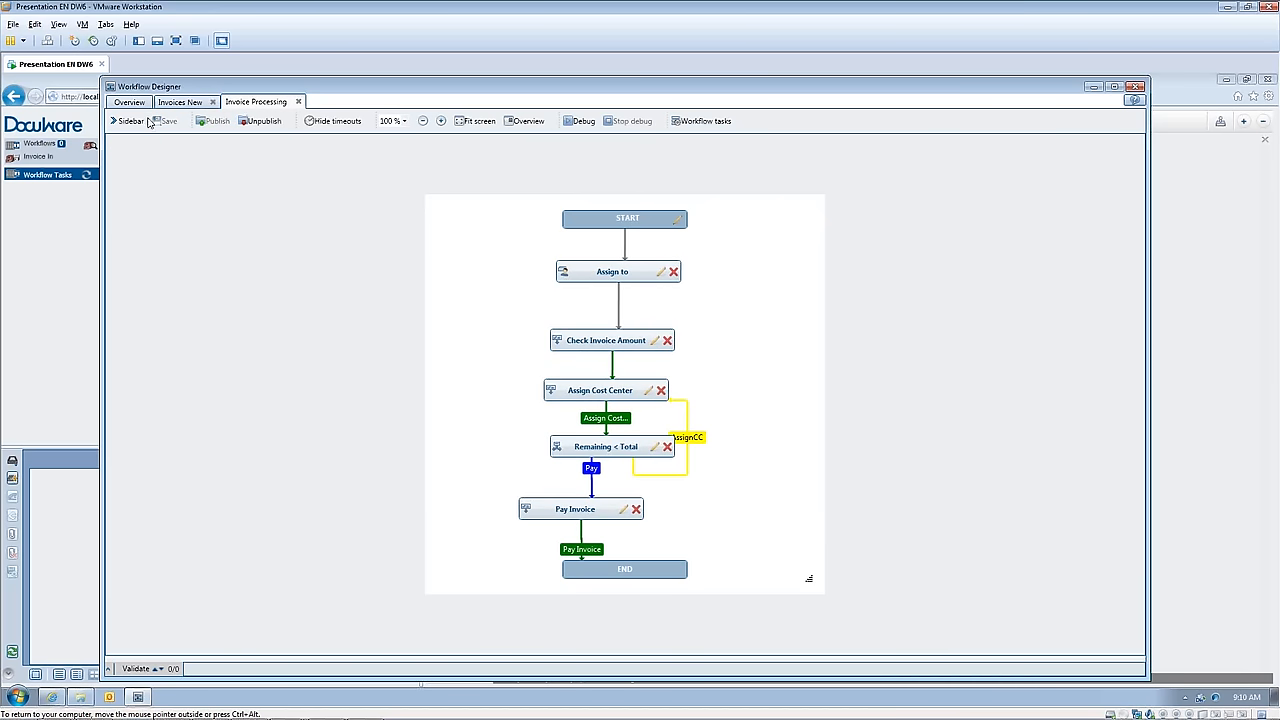
left_click(130, 102)
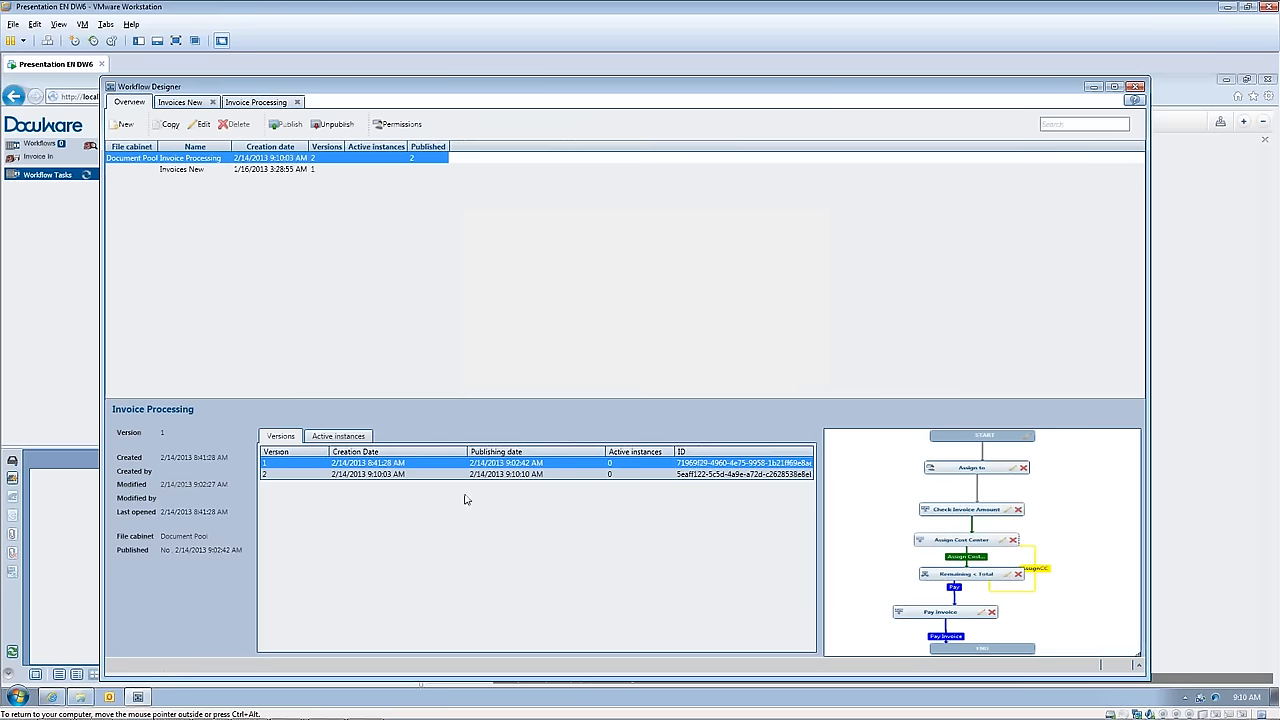
left_click(574, 475)
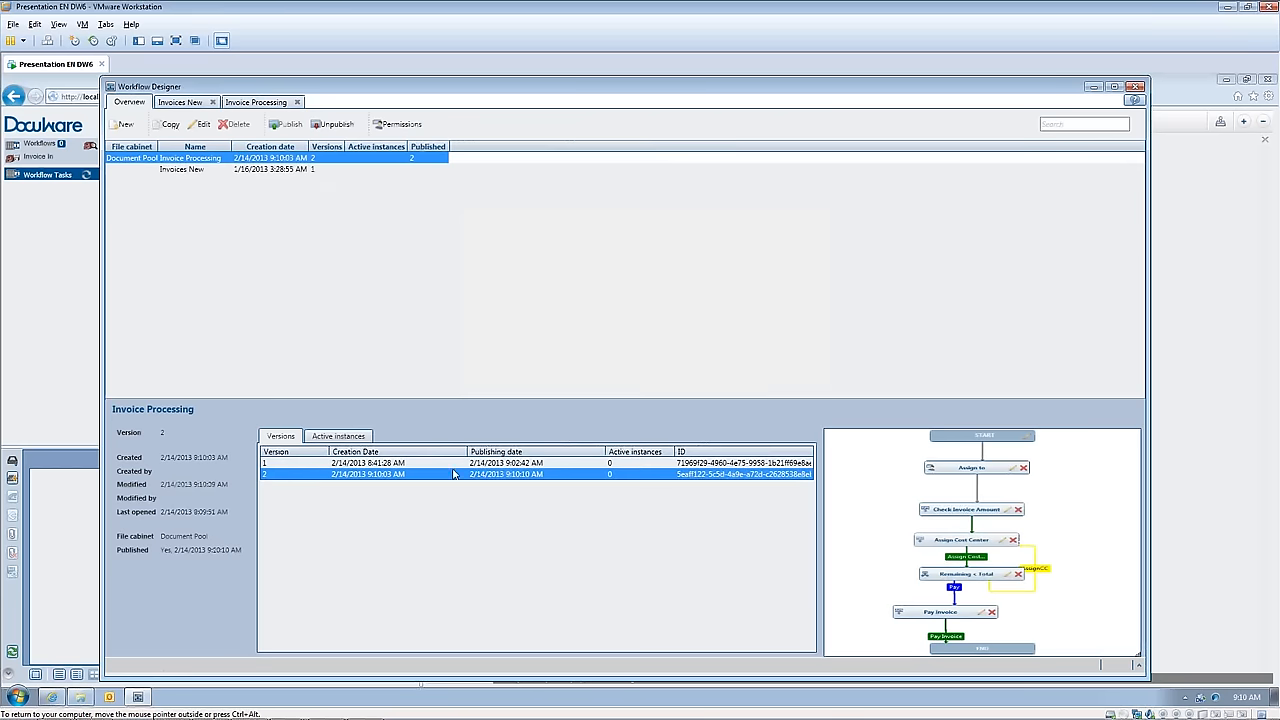
left_click(400, 464)
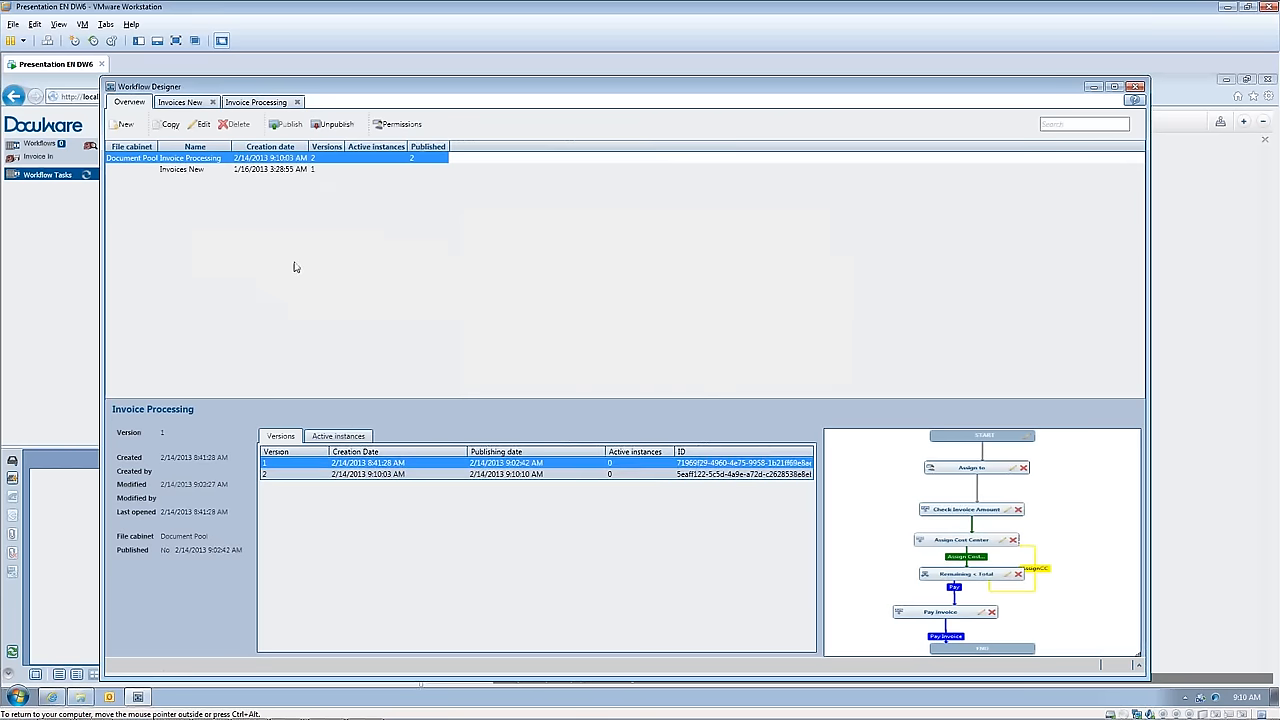
Step: Unpublish the Invoice Processing workflow and publish its version 2 again
left_click(332, 125)
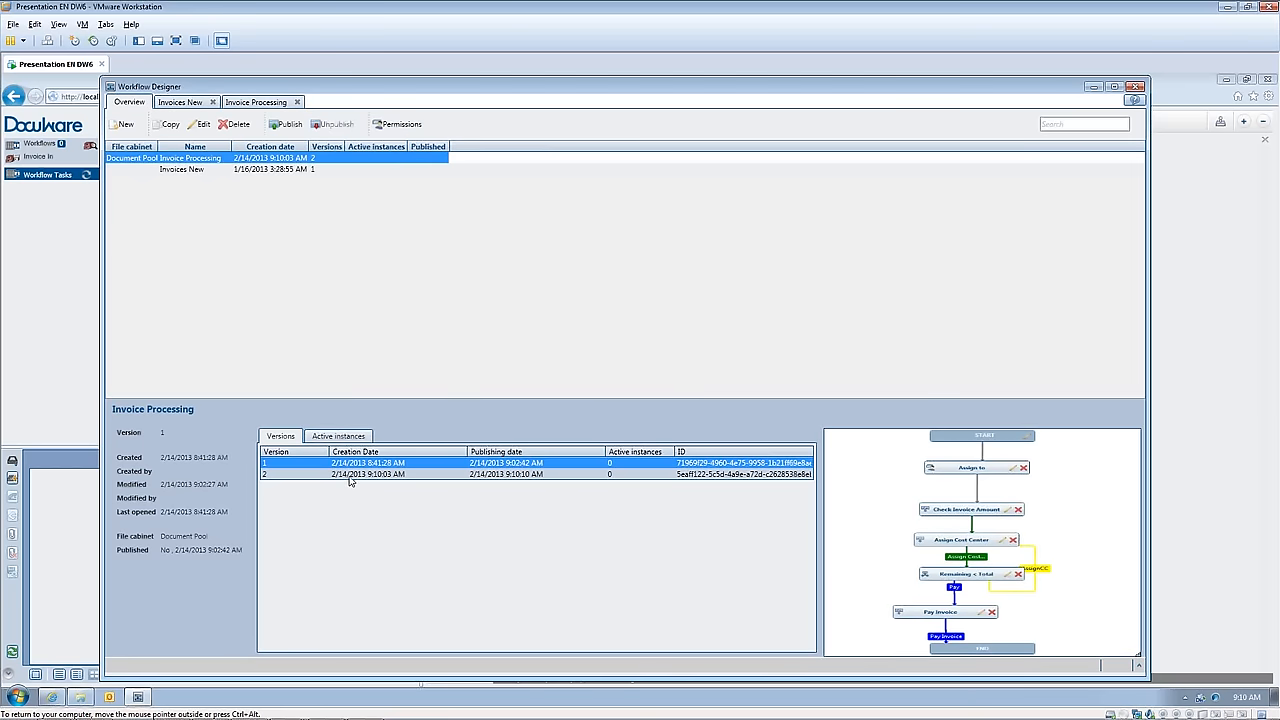
left_click(284, 124)
left_click(460, 475)
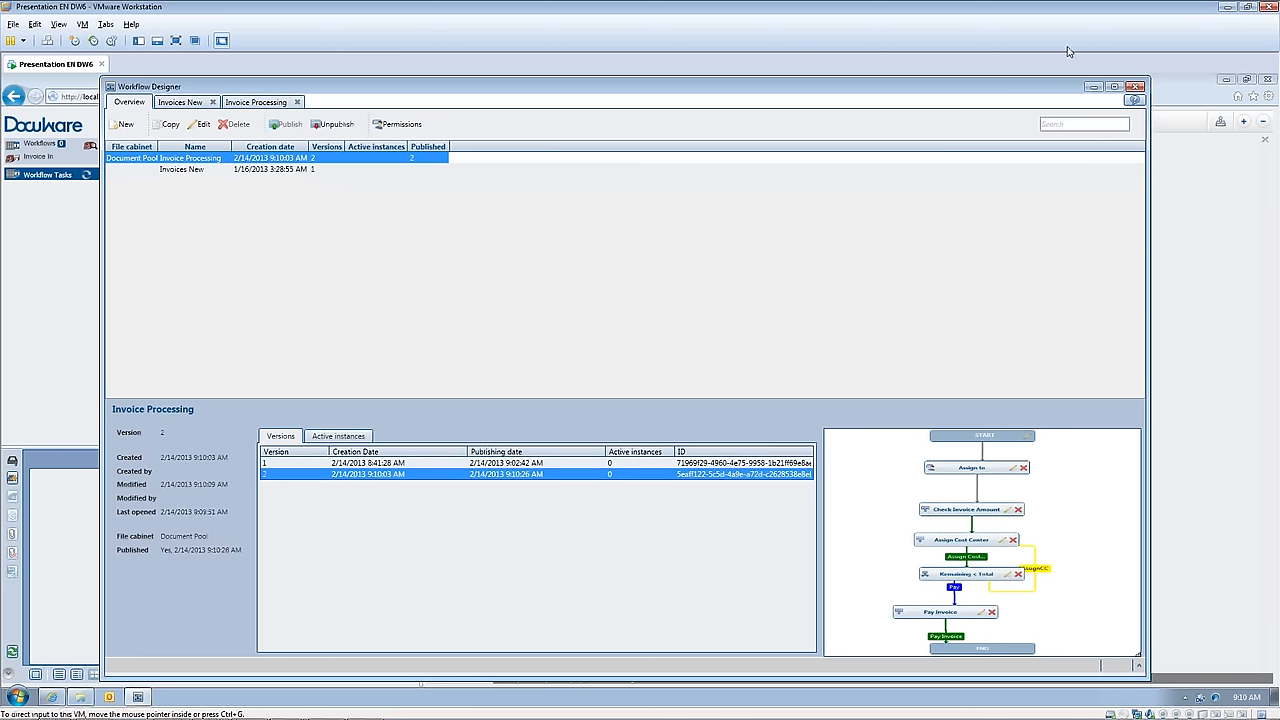
Step: Minimize the Workflow Designer and add Rapid Transport inc.pdf from the Invoices folder to the Invoice In basket of the DocuWare Web Client
left_click(1094, 86)
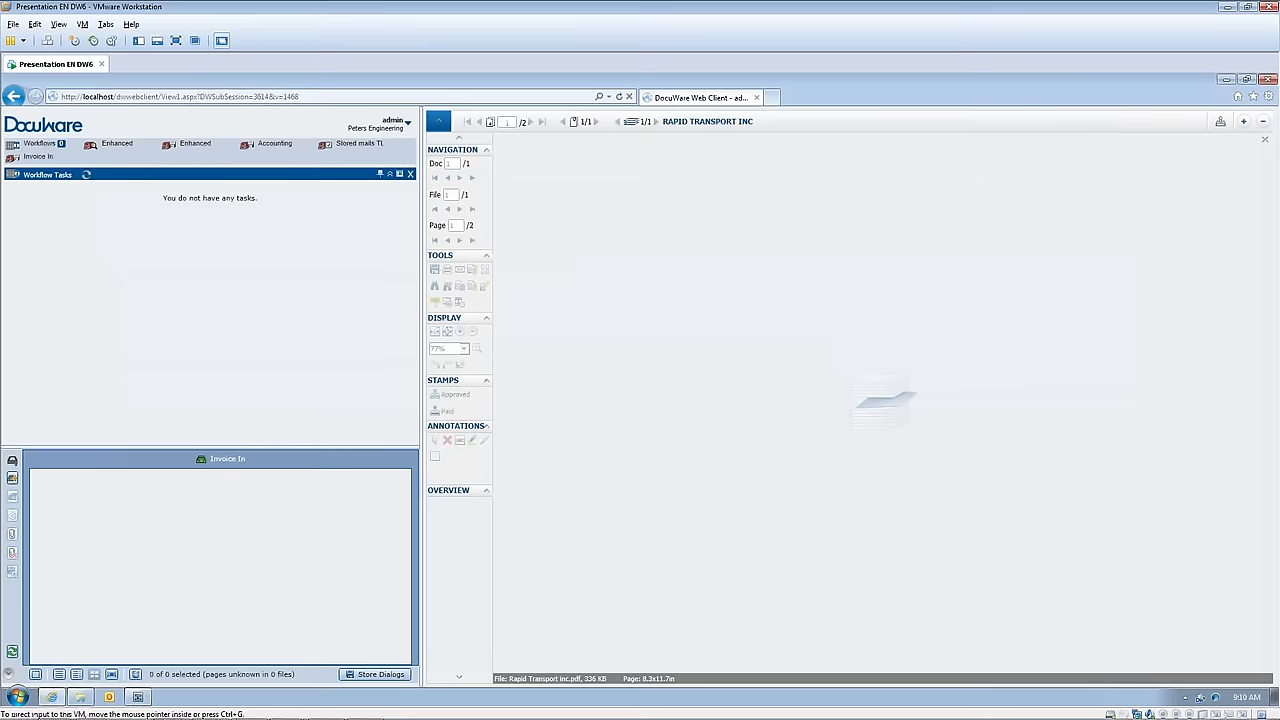
mouse_move(75, 707)
left_click(81, 696)
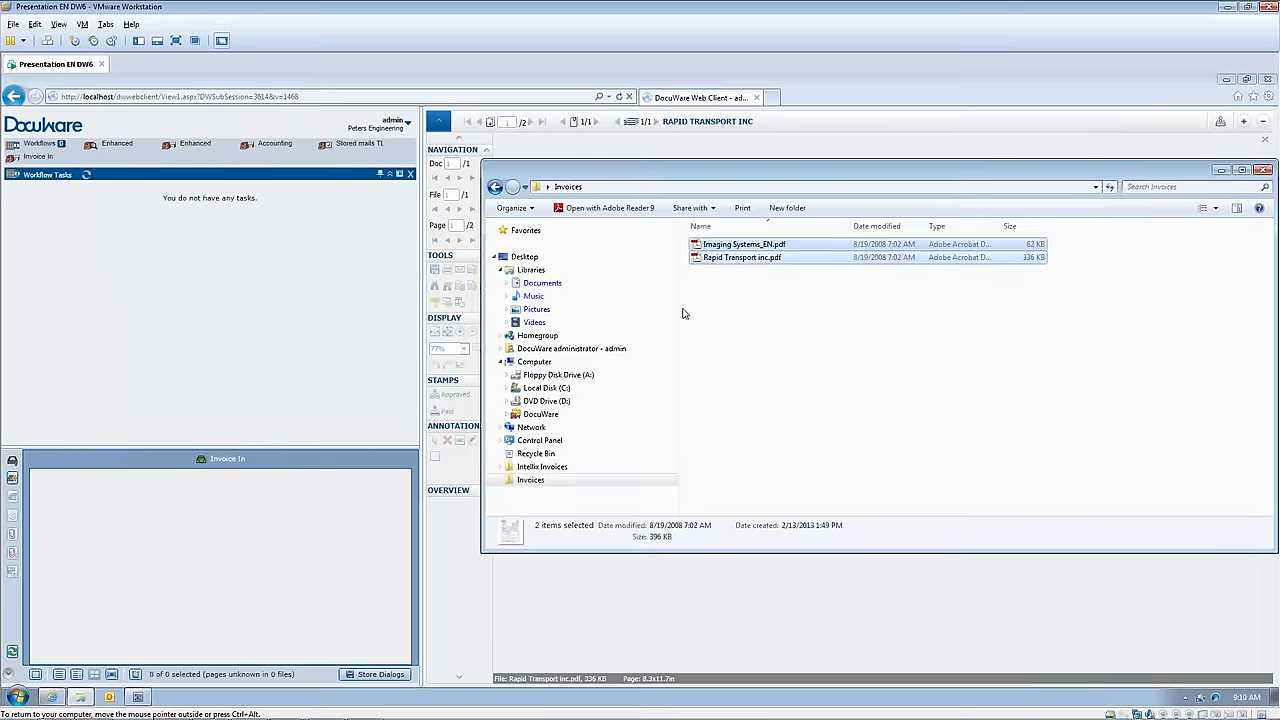
left_click_drag(750, 257, 348, 506)
left_click(717, 260)
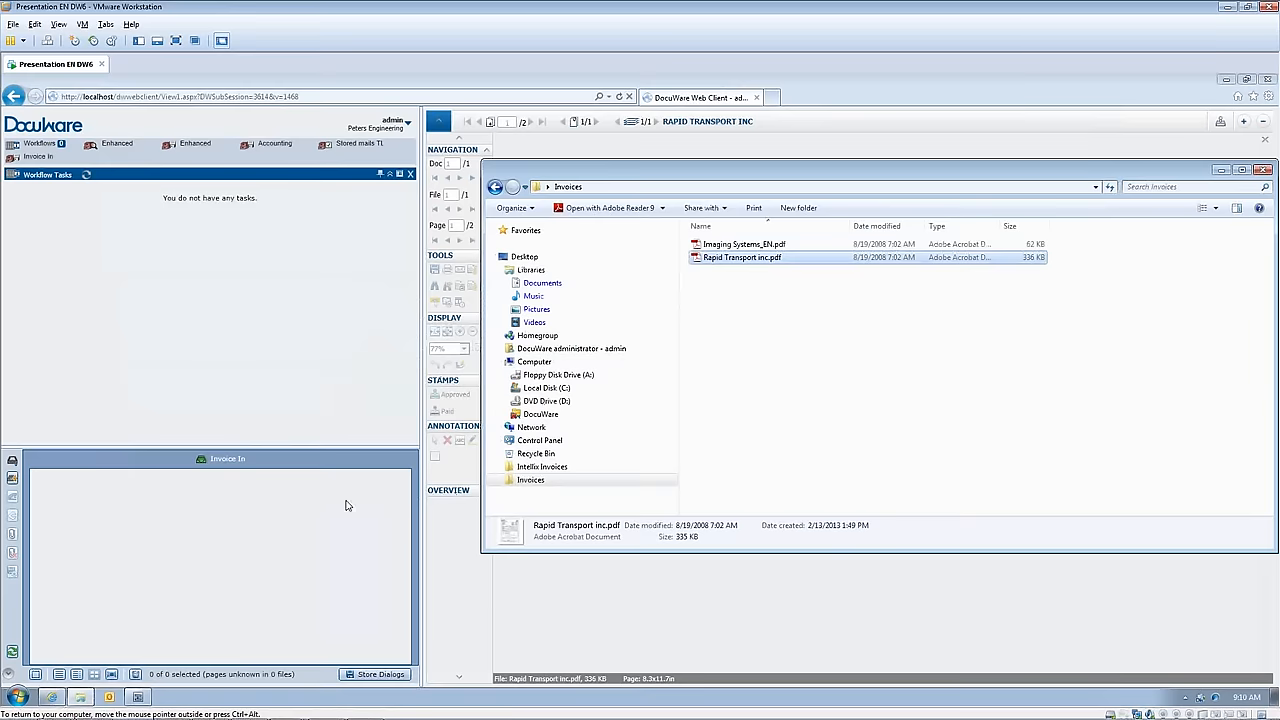
left_click(1221, 170)
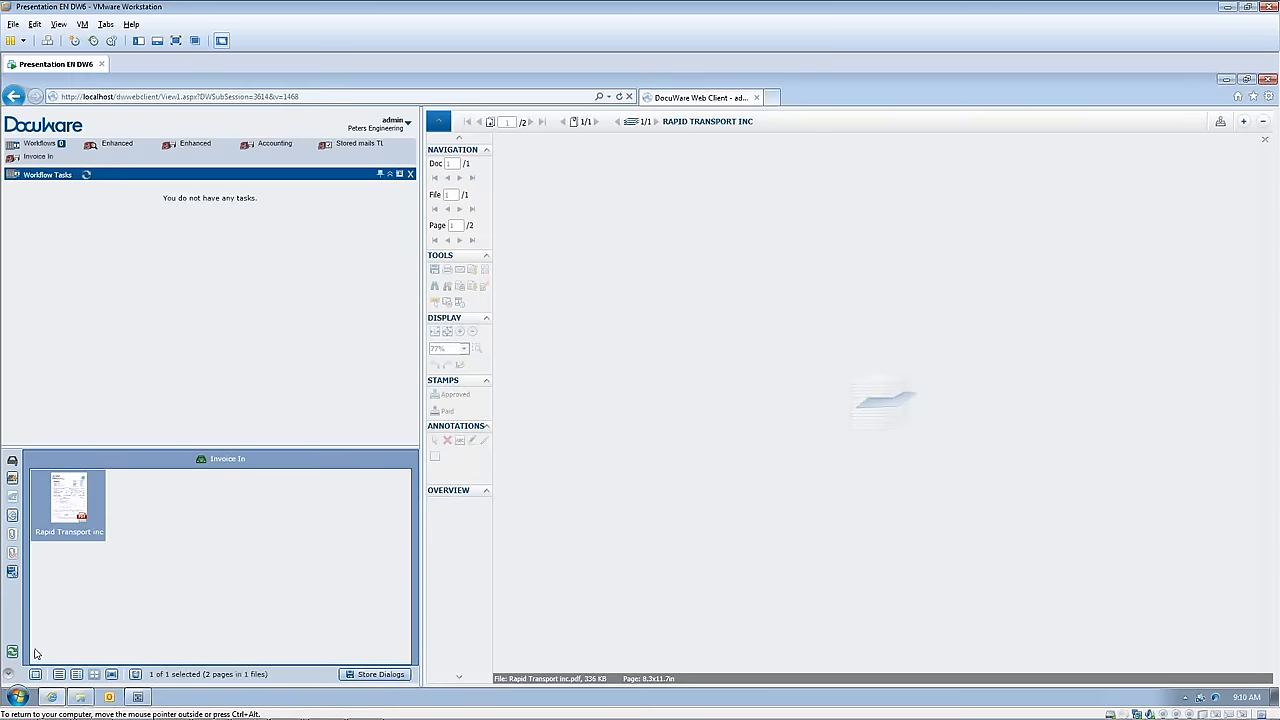
Step: Start storing the basket's Rapid Transport inc document in the file cabinet with the Invoice In dialog
right_click(85, 505)
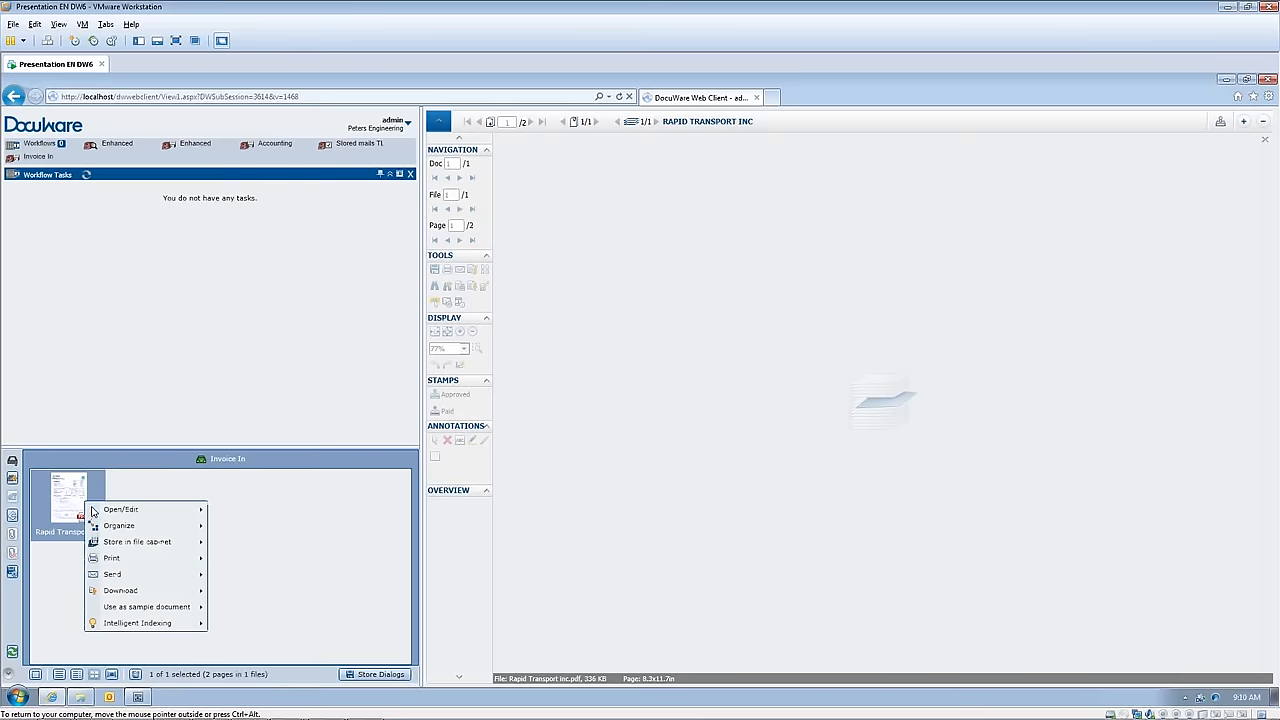
mouse_move(126, 545)
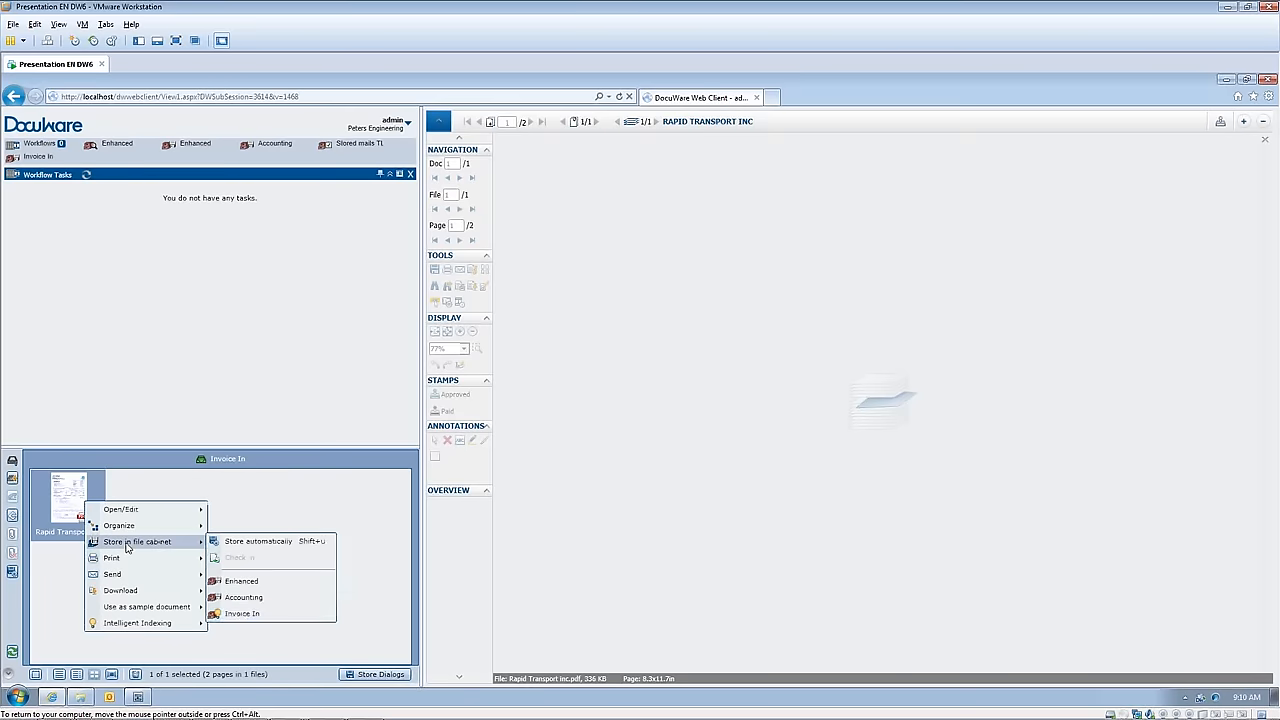
left_click(240, 613)
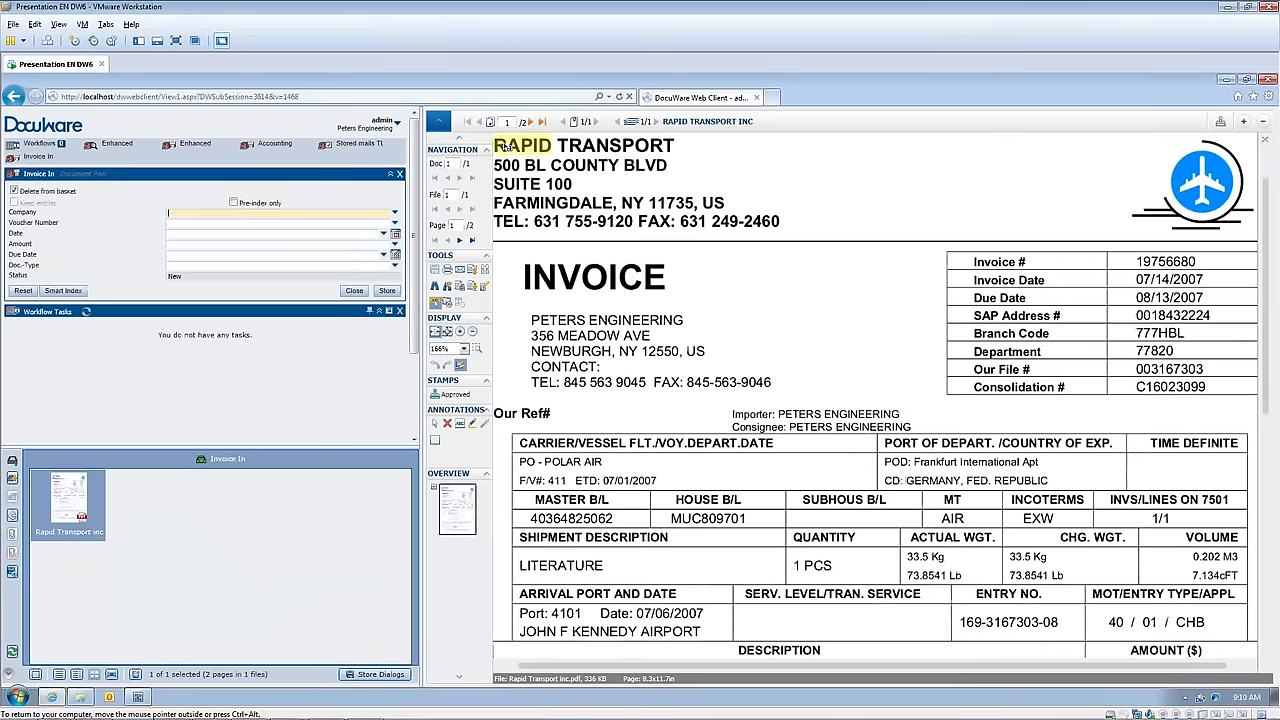
Step: Index the invoice from its document text with company RAPID TRANSPORT, voucher number 19756680, date 07/14/2007, amount 493.21 and due date 08/13/2007
left_click_drag(505, 146, 670, 150)
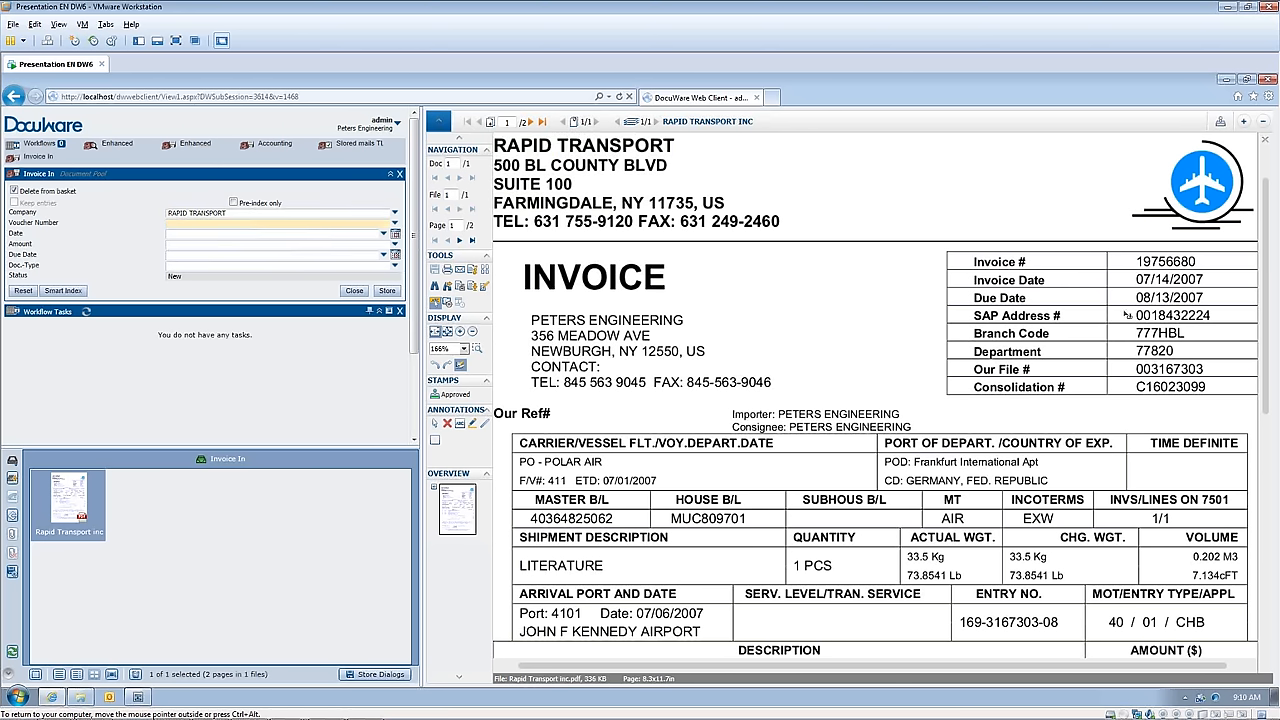
left_click(1170, 263)
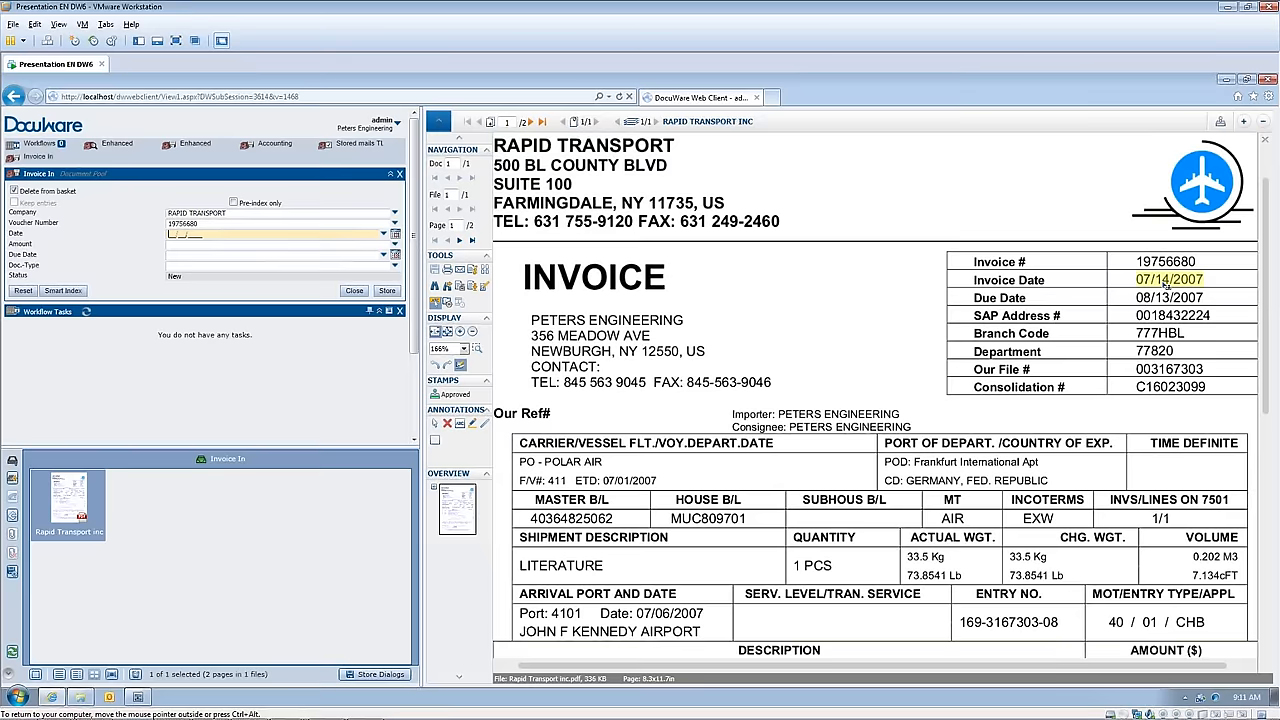
left_click(1166, 282)
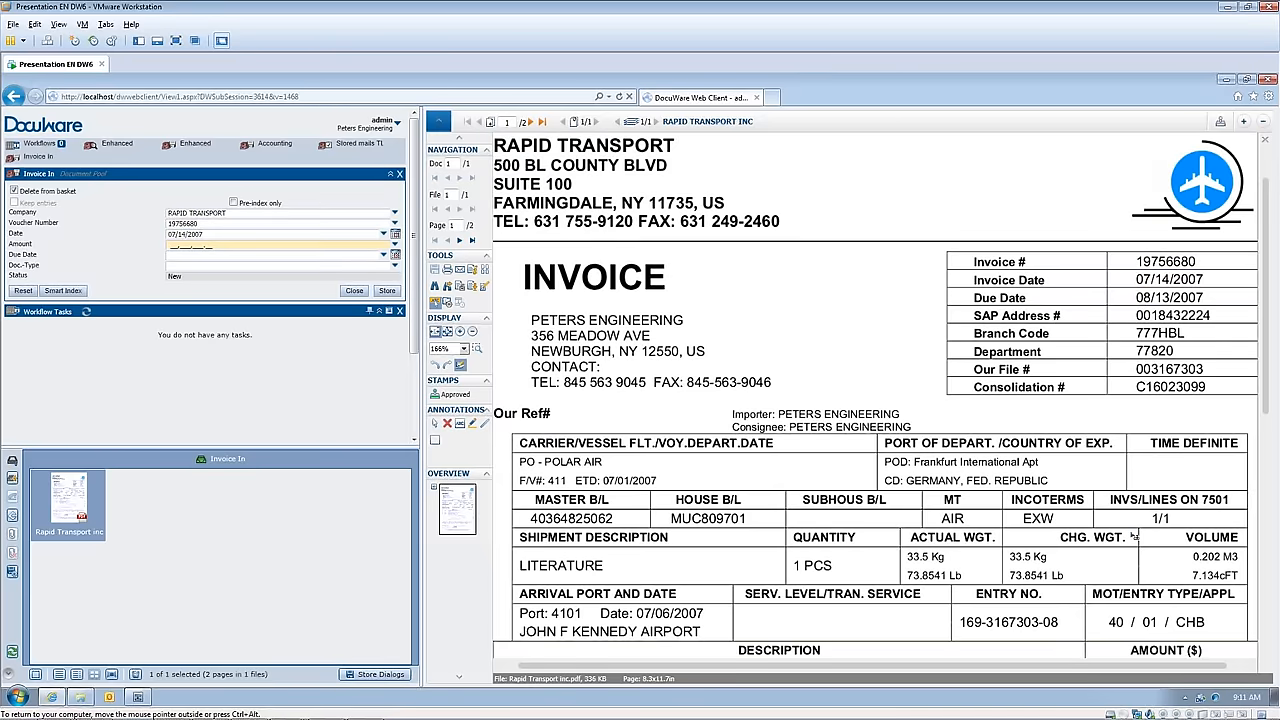
scroll(1133, 537, "down", 3)
left_click(1236, 606)
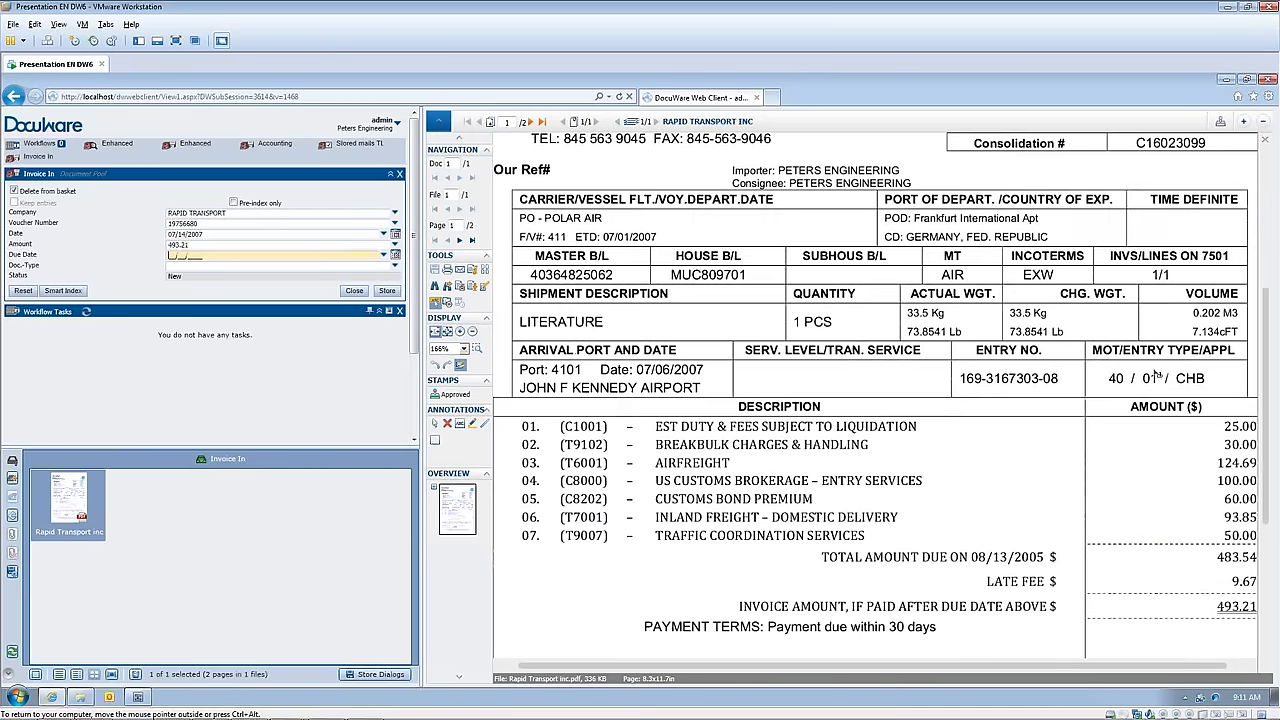
scroll(1155, 375, "up", 2)
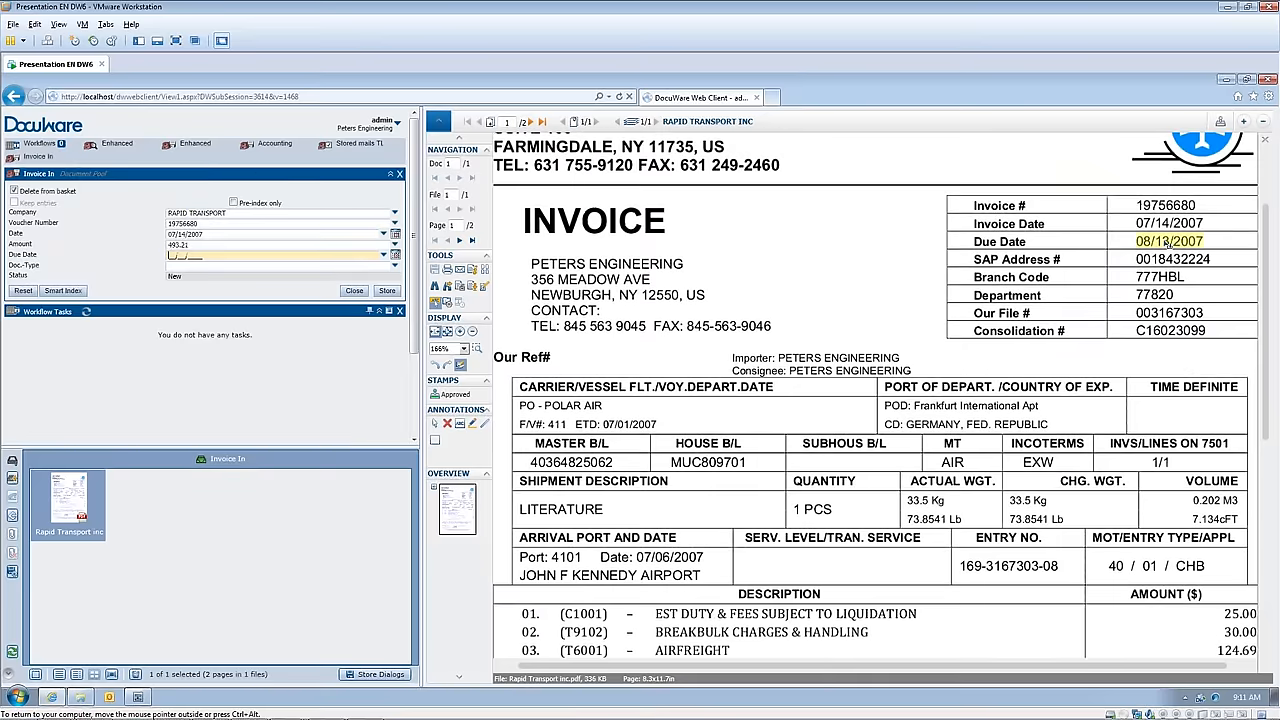
left_click(1168, 242)
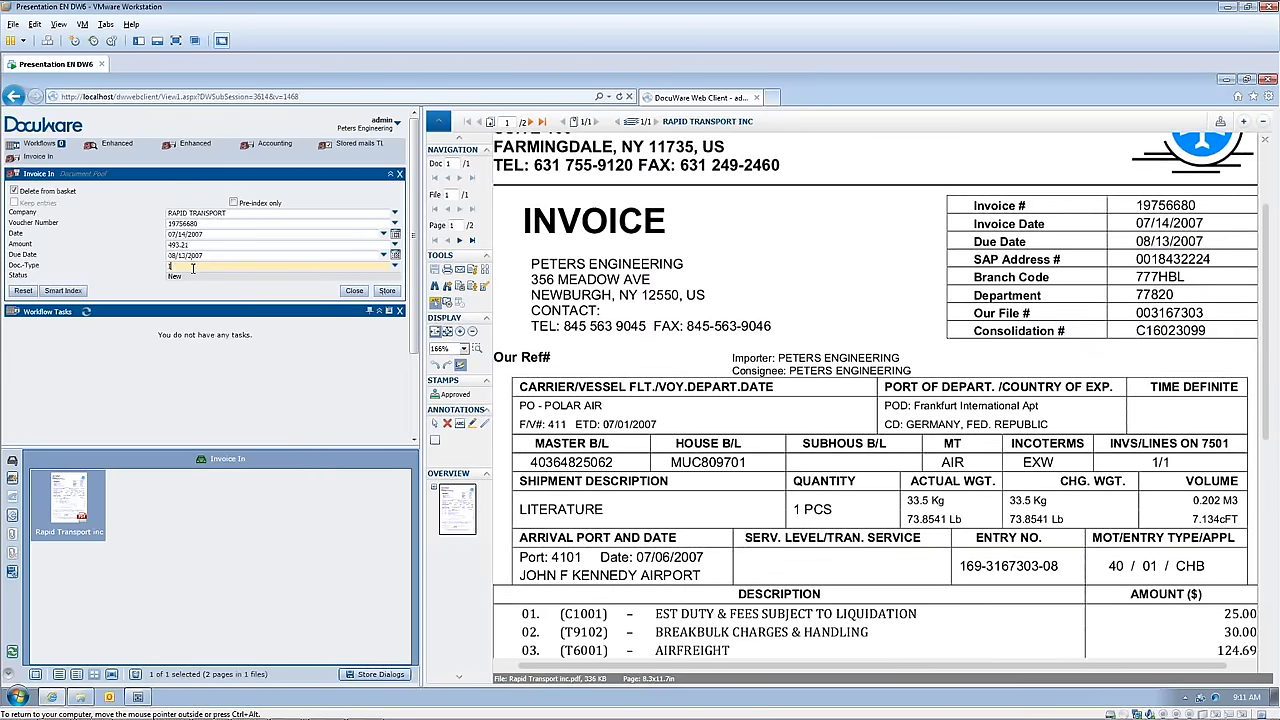
Step: Set the document type to Invoice in and store the Rapid Transport invoice in the file cabinet
type("Invoice I")
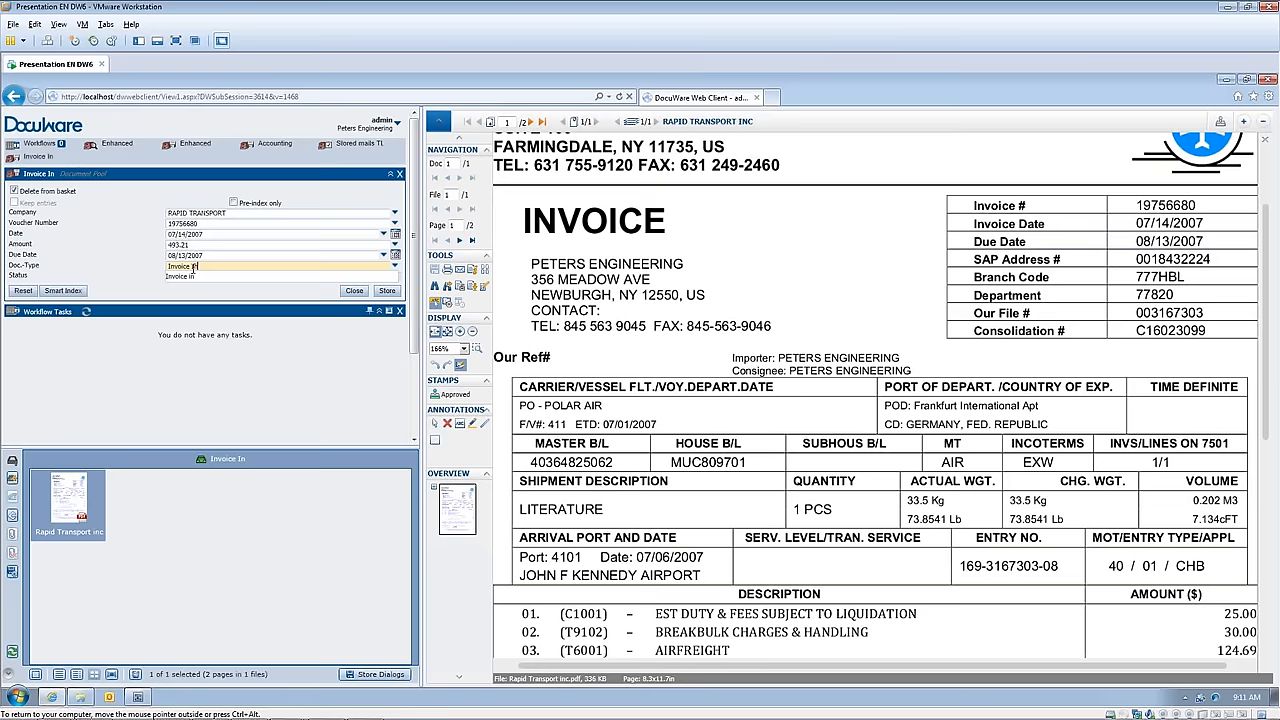
left_click(185, 276)
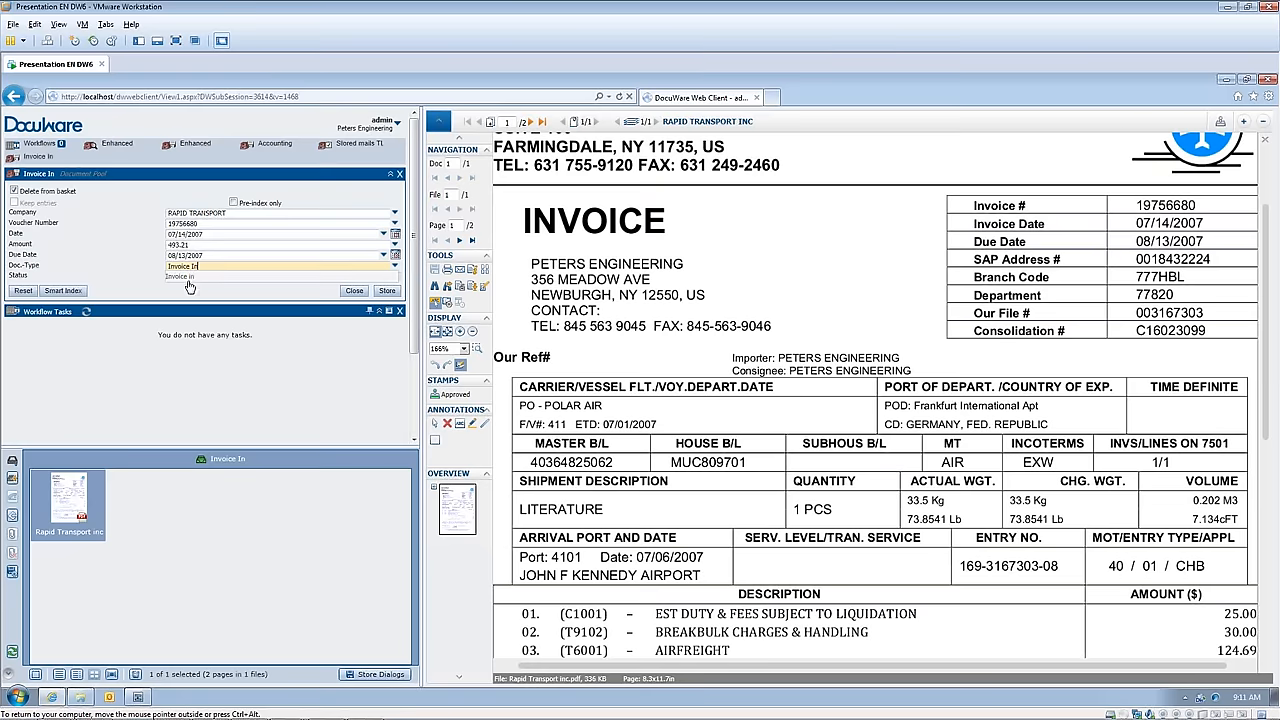
left_click(387, 291)
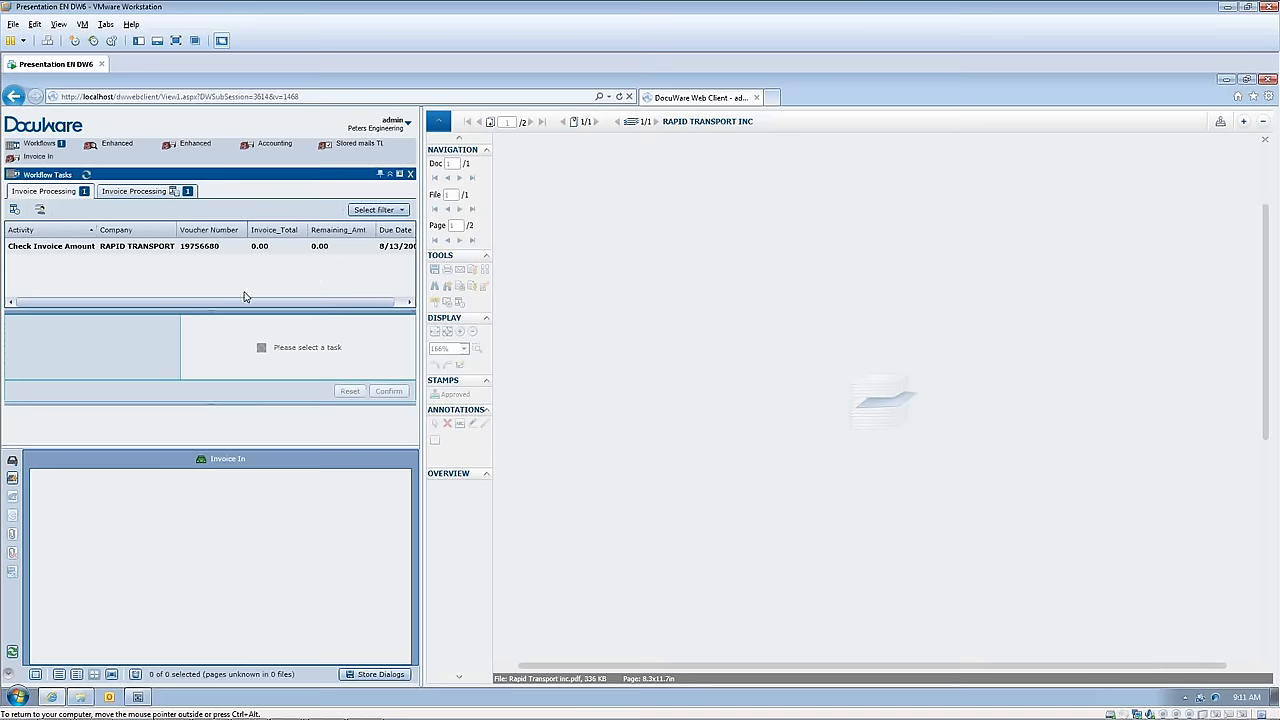
Step: Widen the workflow task list and confirm the Check Invoice Amount task for Rapid Transport with the Invoice Amount decision
left_click_drag(420, 278, 816, 298)
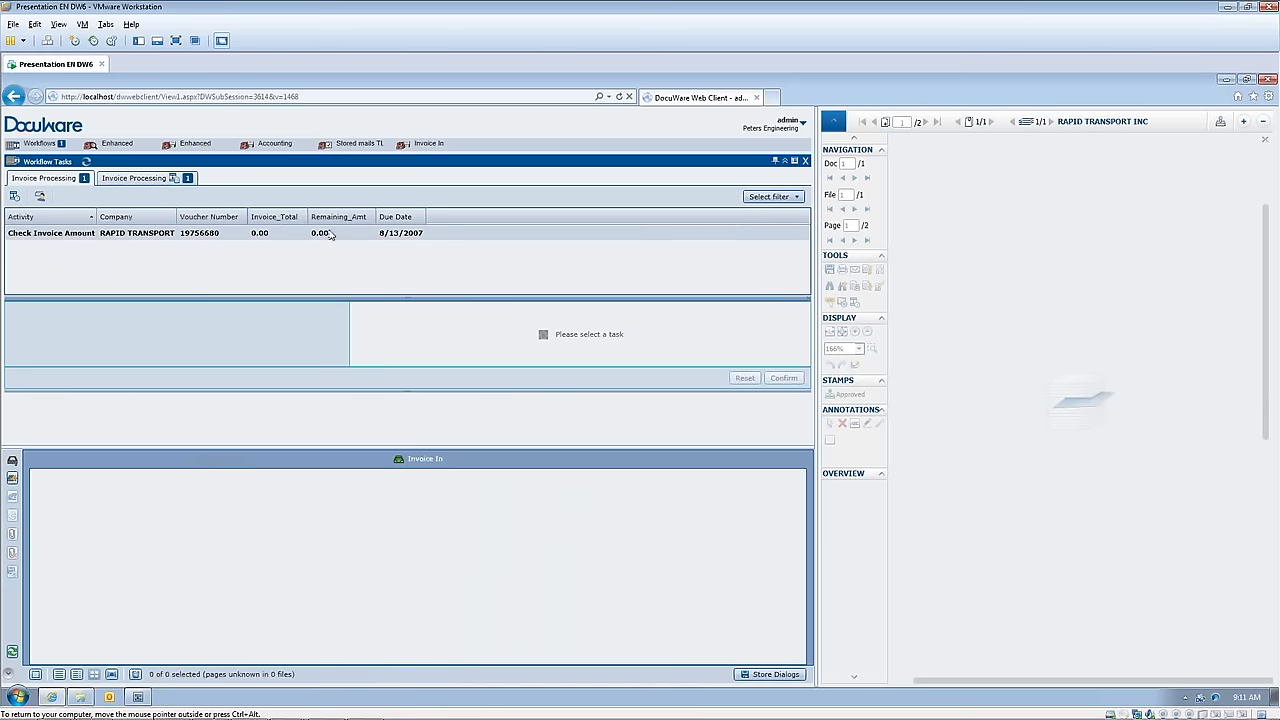
left_click(31, 234)
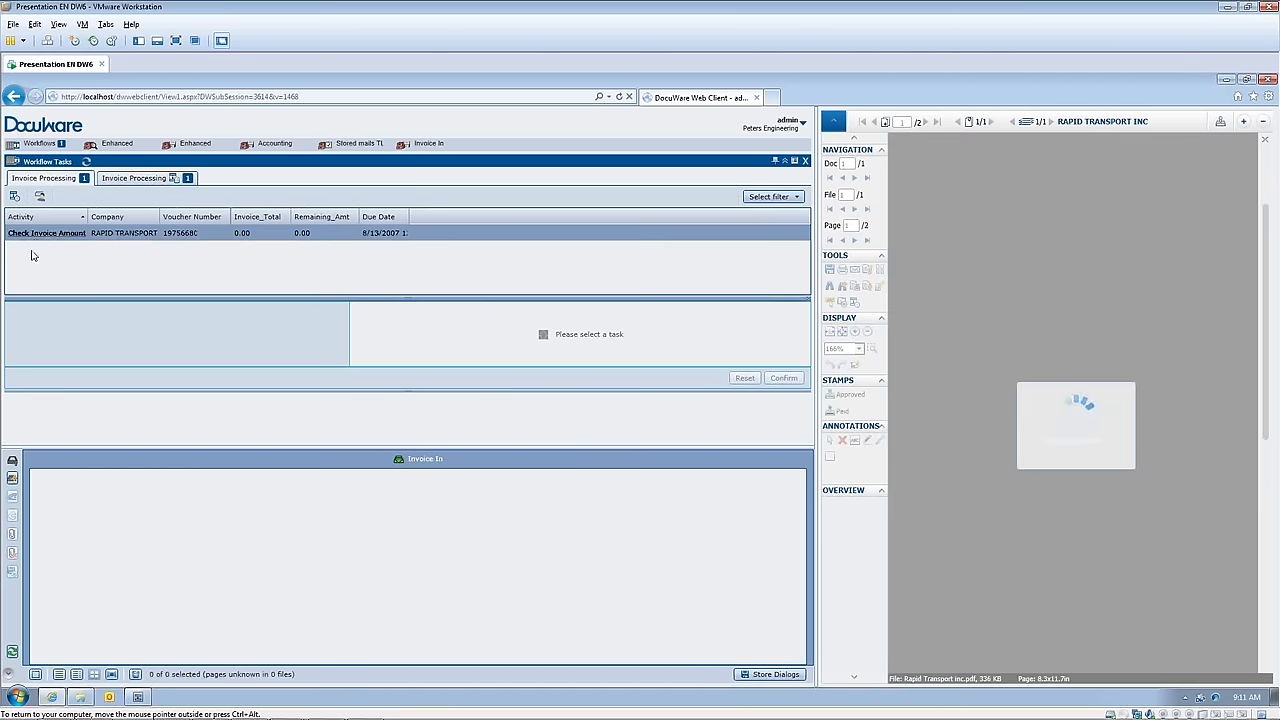
left_click(20, 311)
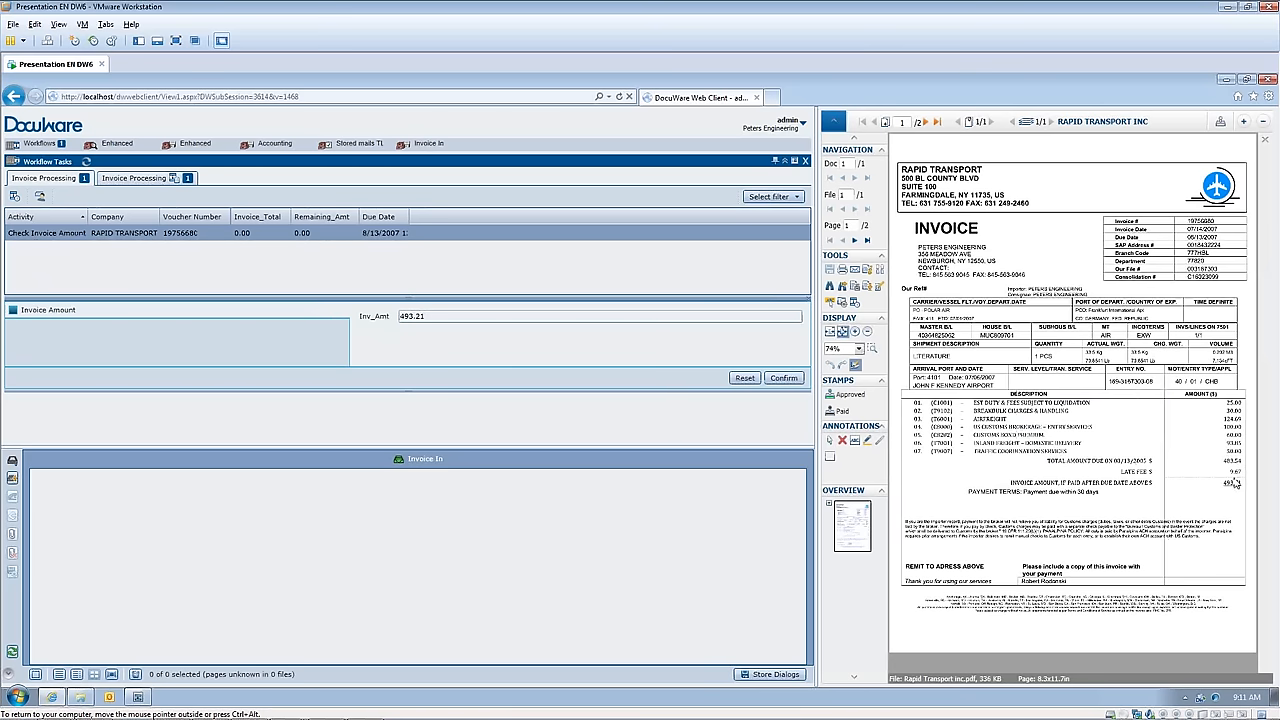
left_click(783, 378)
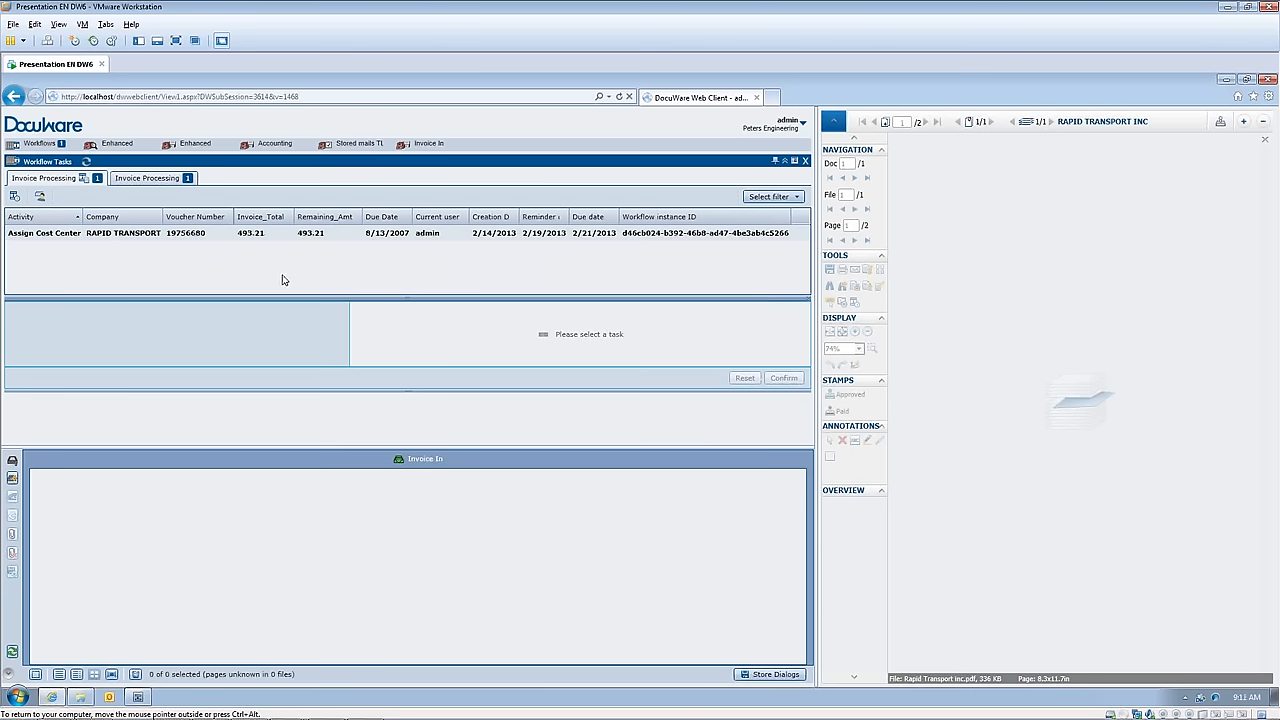
Step: Complete the Rapid Transport invoice's Assign Cost Center task with cost center 21000 and an amount of 100.00
left_click(48, 234)
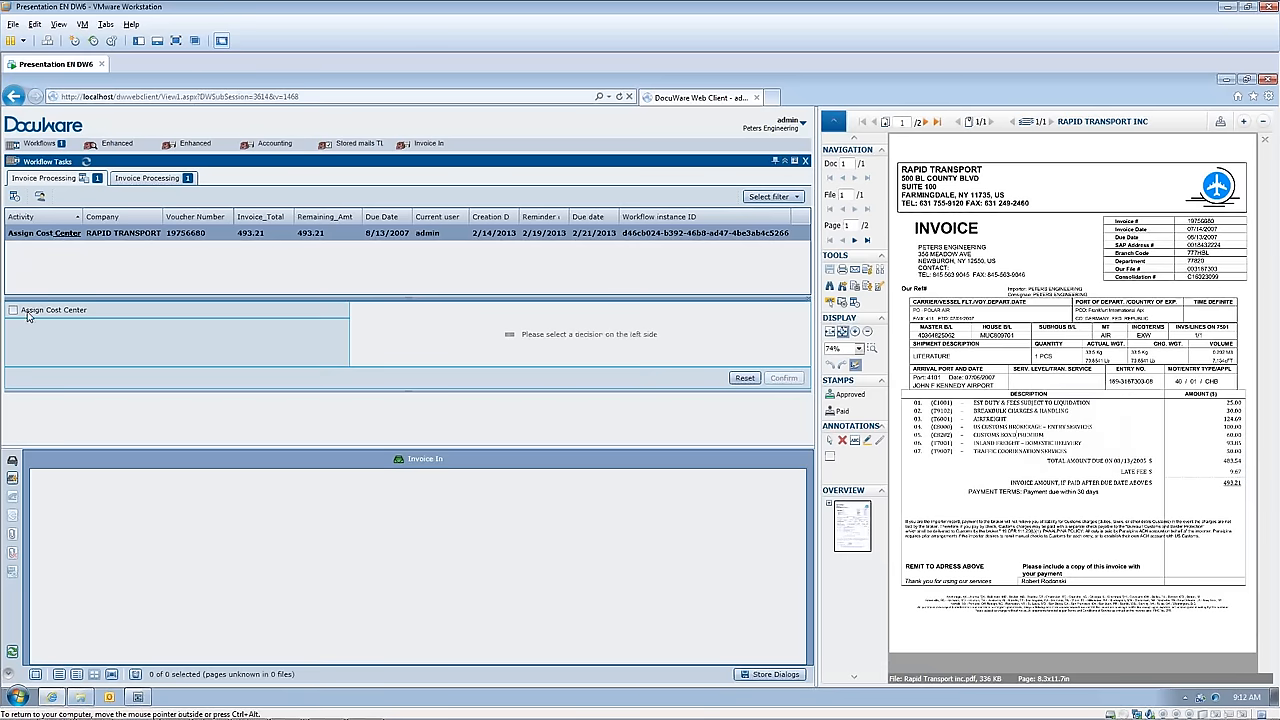
left_click(13, 312)
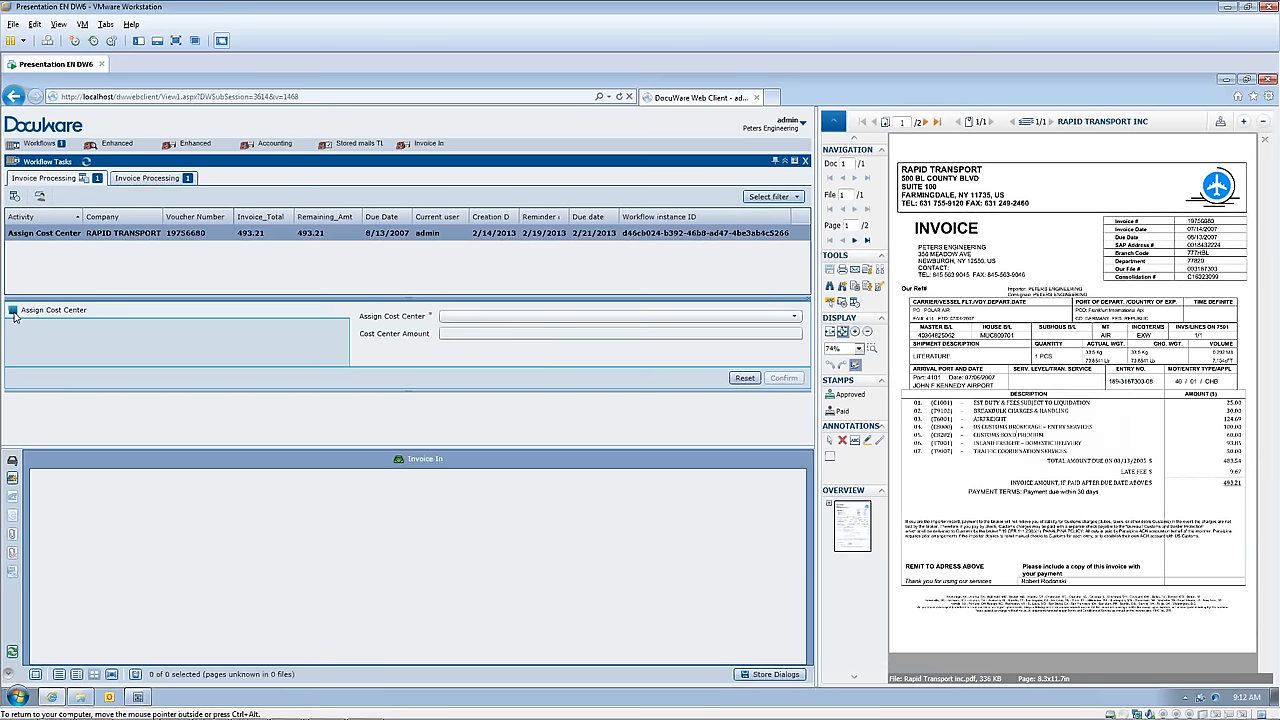
left_click(796, 318)
left_click(586, 343)
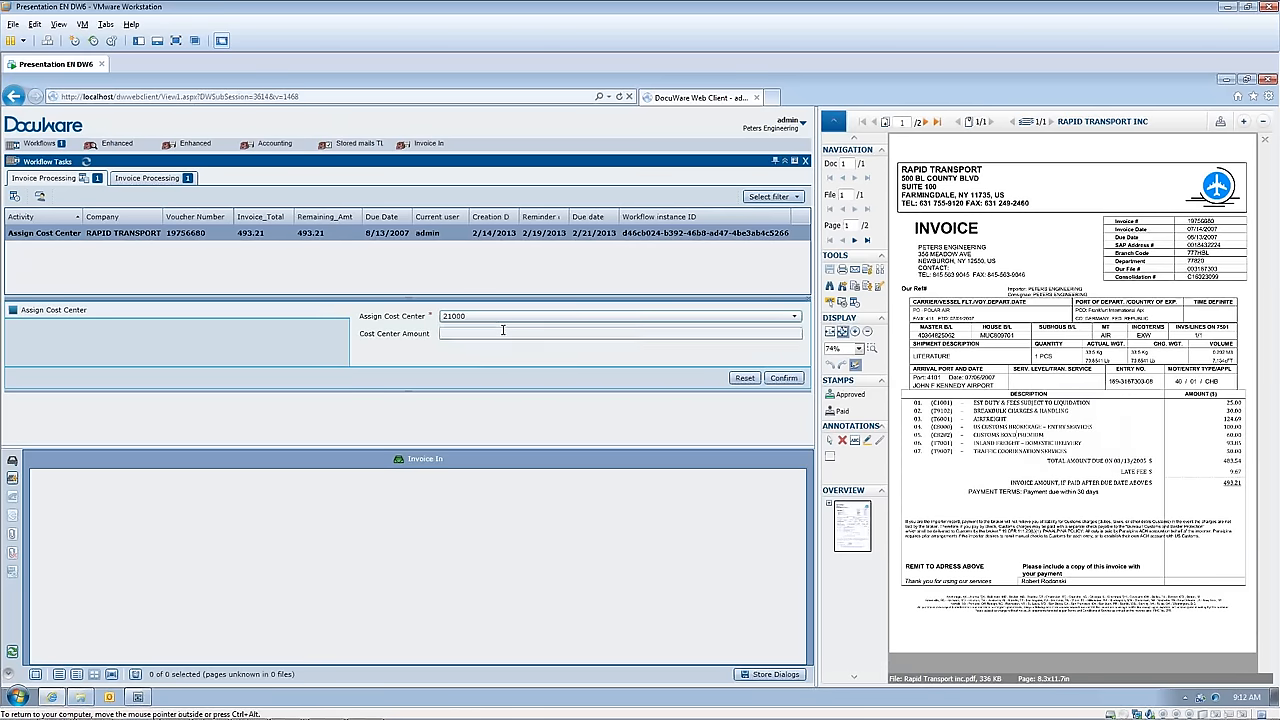
left_click(496, 333)
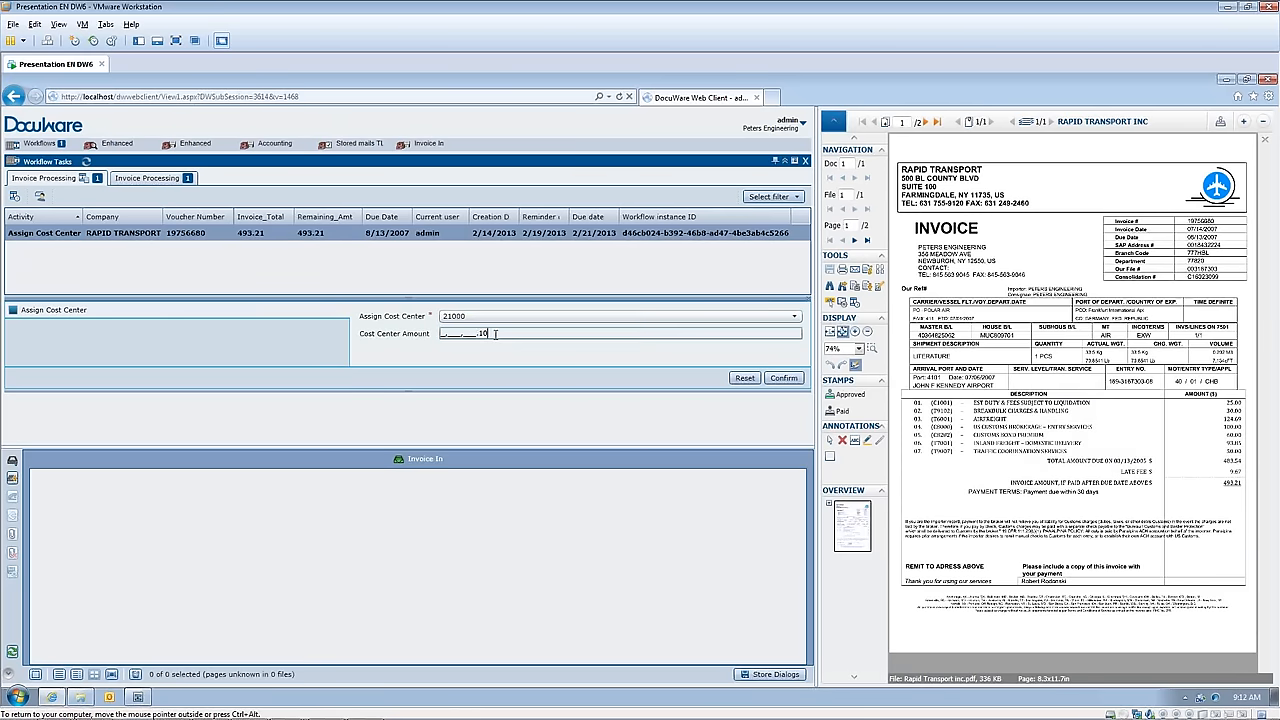
type("100")
left_click(783, 379)
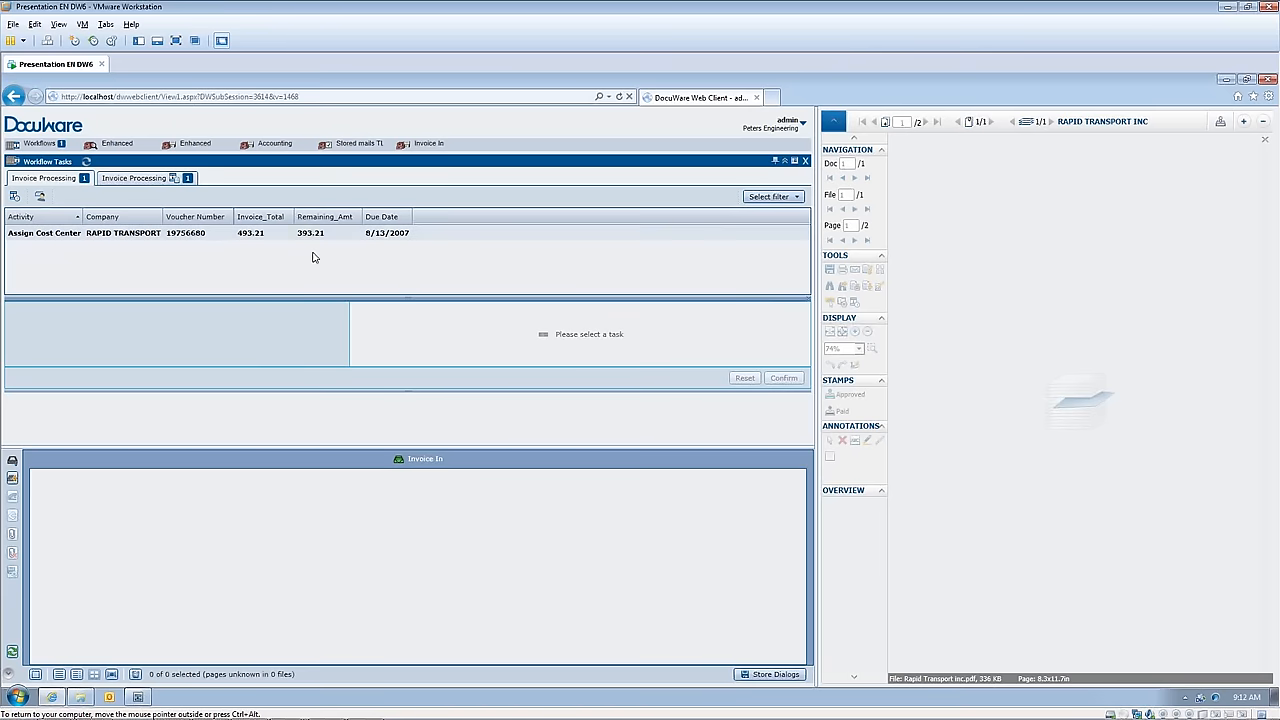
Step: Complete the repeated Assign Cost Center task with cost center 22000 and an amount of 300.00
left_click(62, 236)
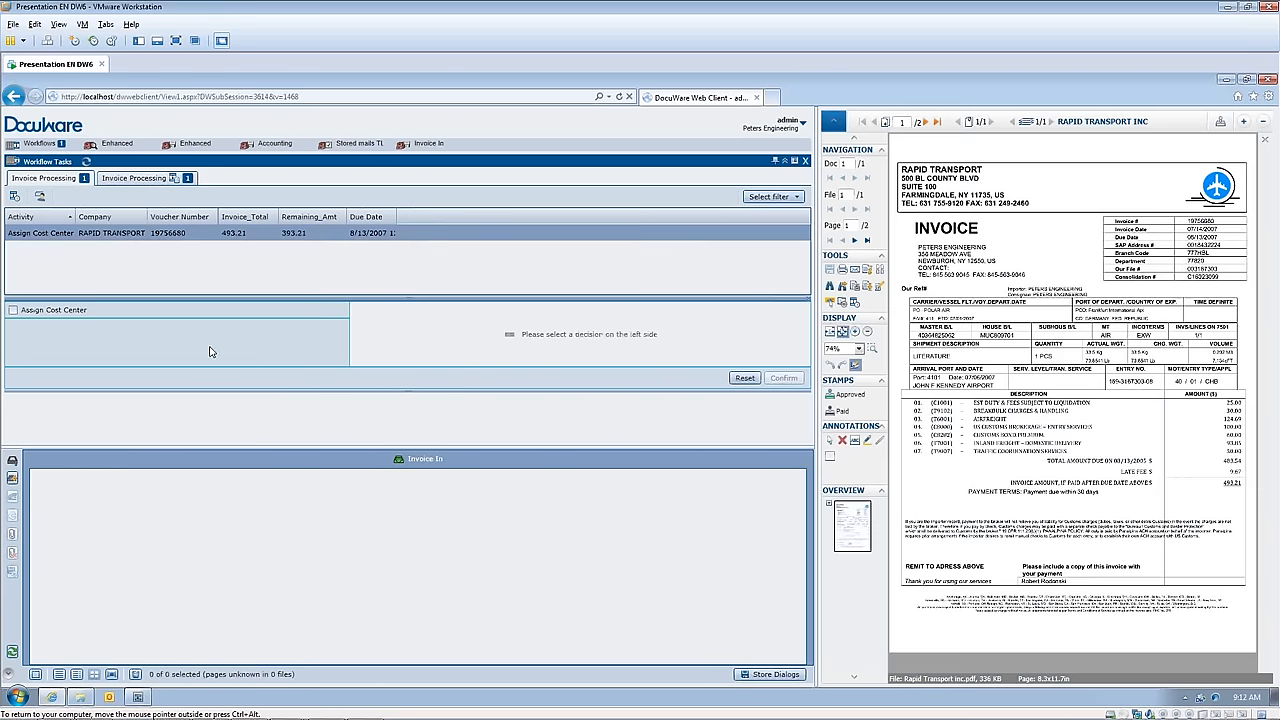
left_click(13, 312)
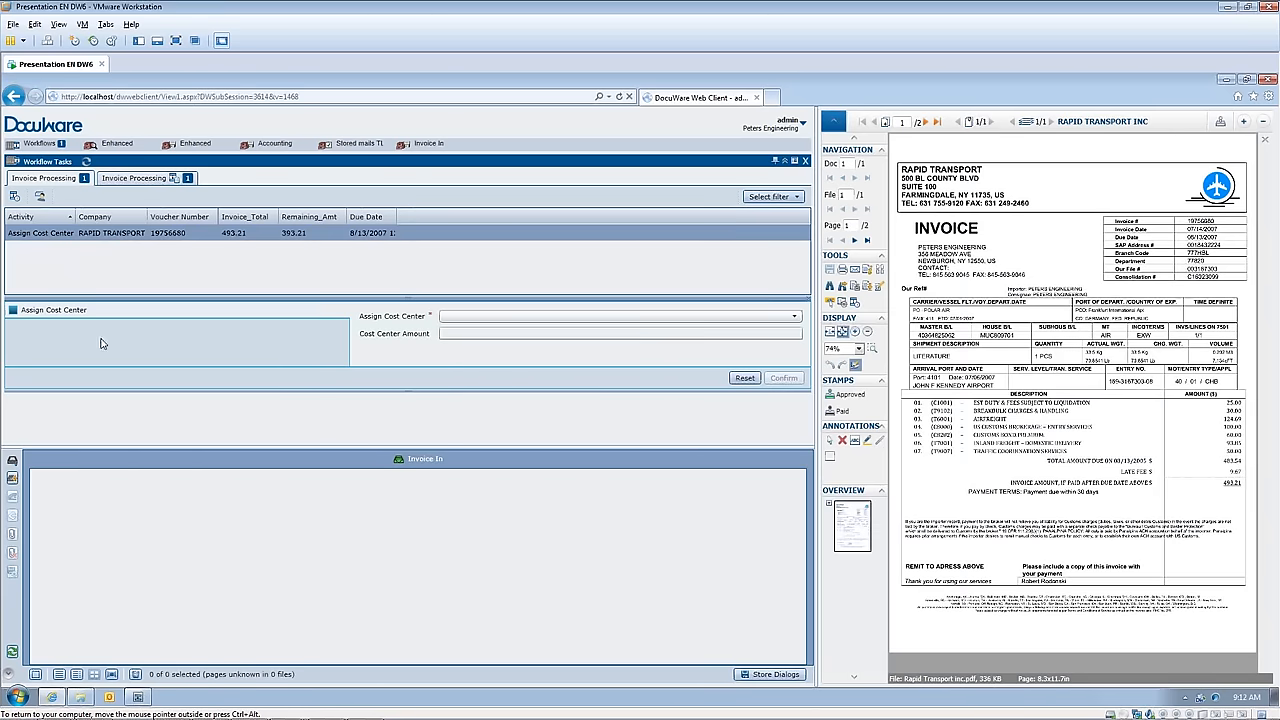
left_click(799, 320)
left_click(547, 332)
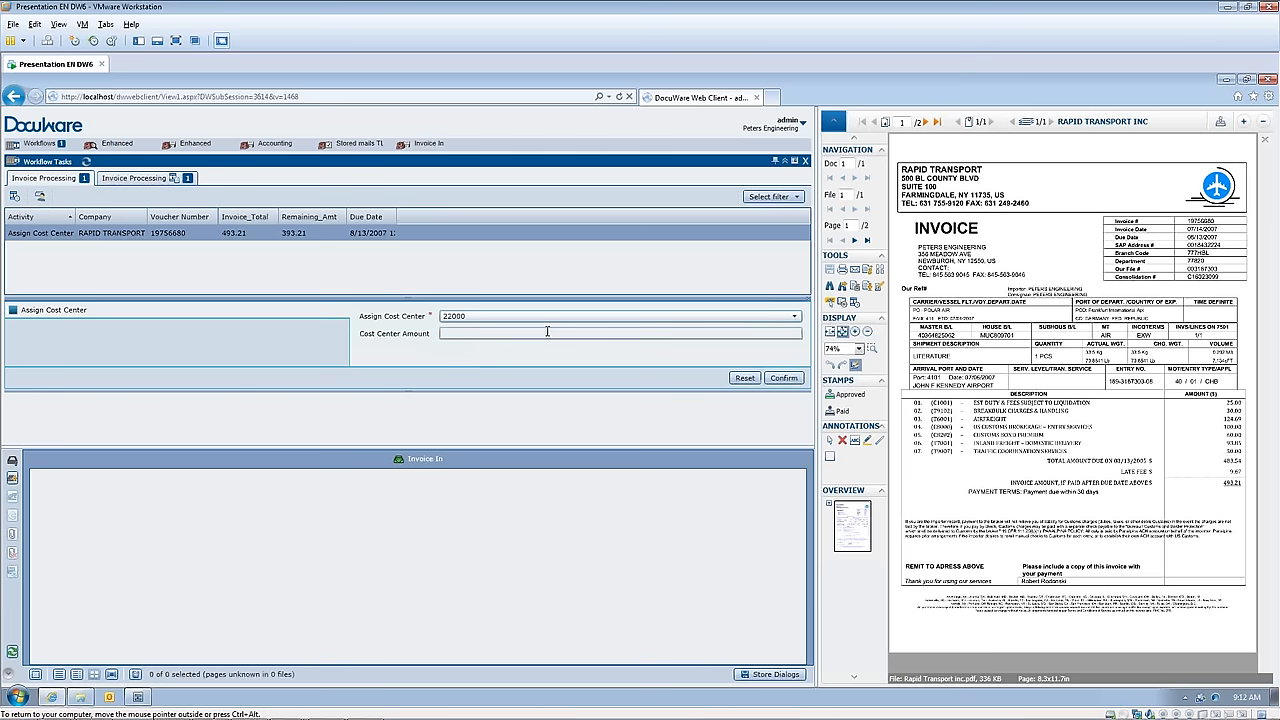
left_click(542, 335)
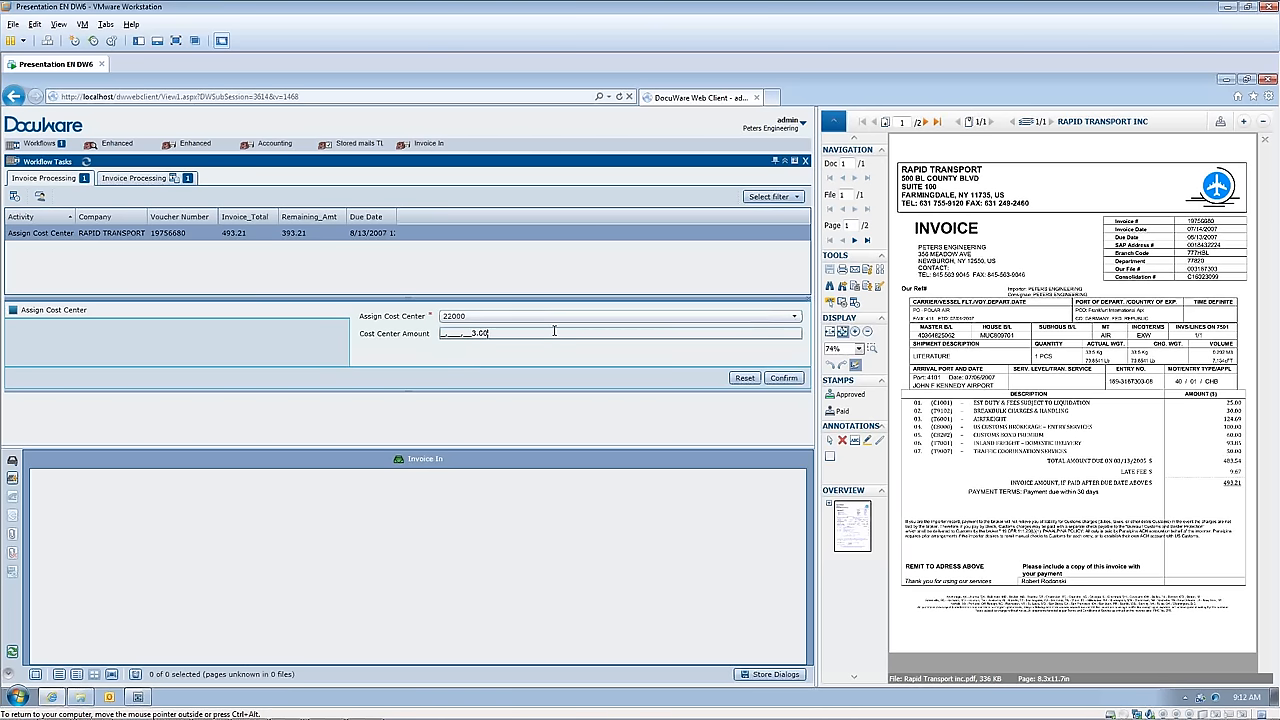
left_click(783, 378)
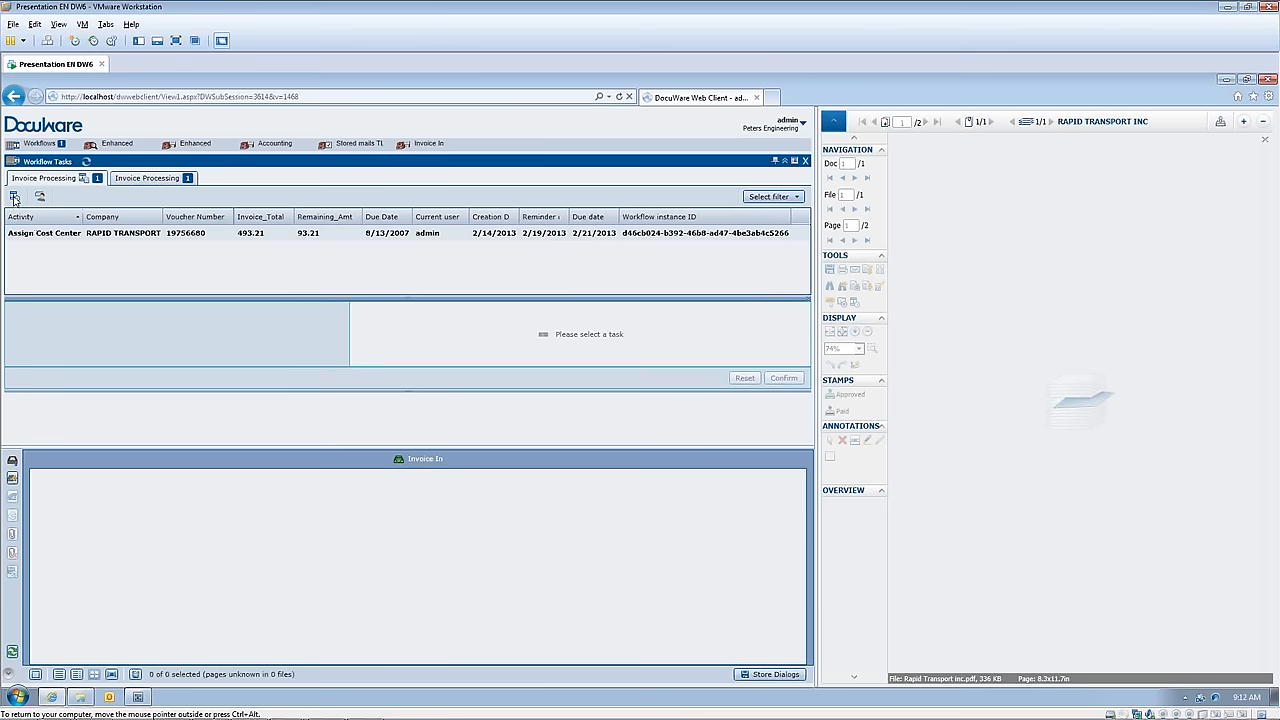
Step: Assign the remaining 93.21 of the invoice to cost center 31100, and confirm its Pay Invoice task with Paid In Full
left_click(32, 233)
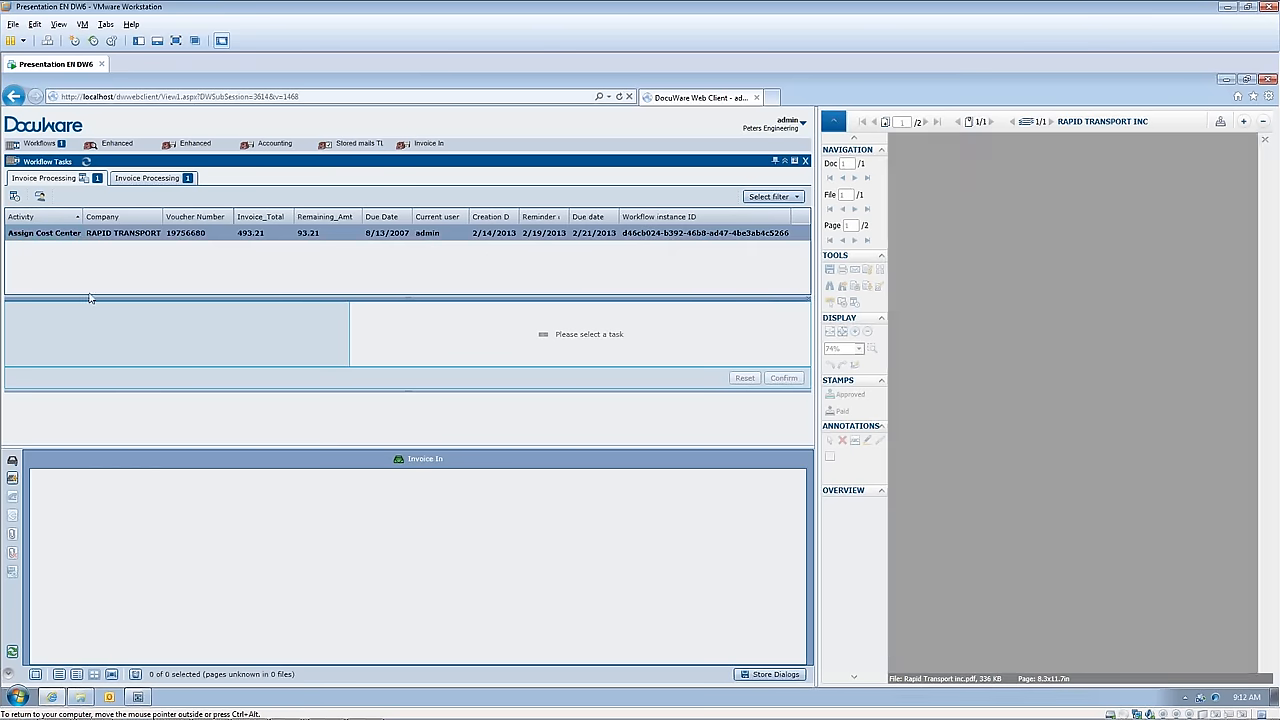
left_click(13, 310)
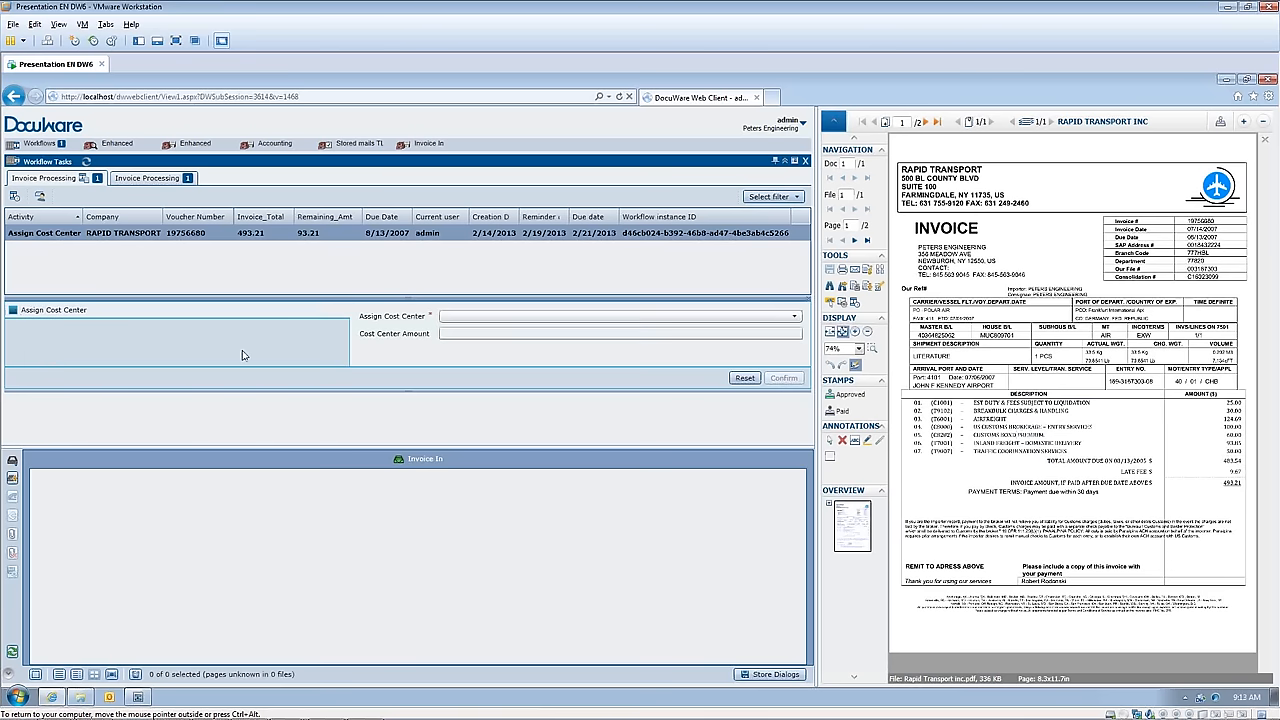
left_click(794, 316)
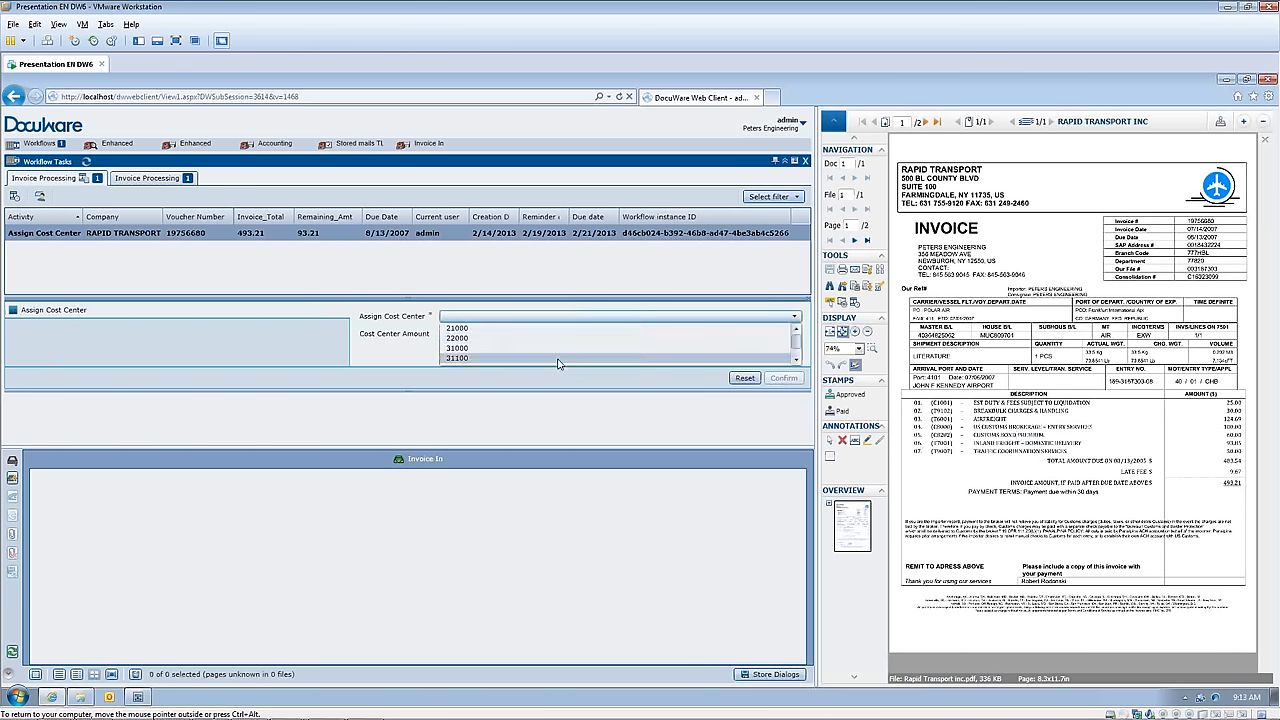
left_click(480, 337)
left_click(480, 334)
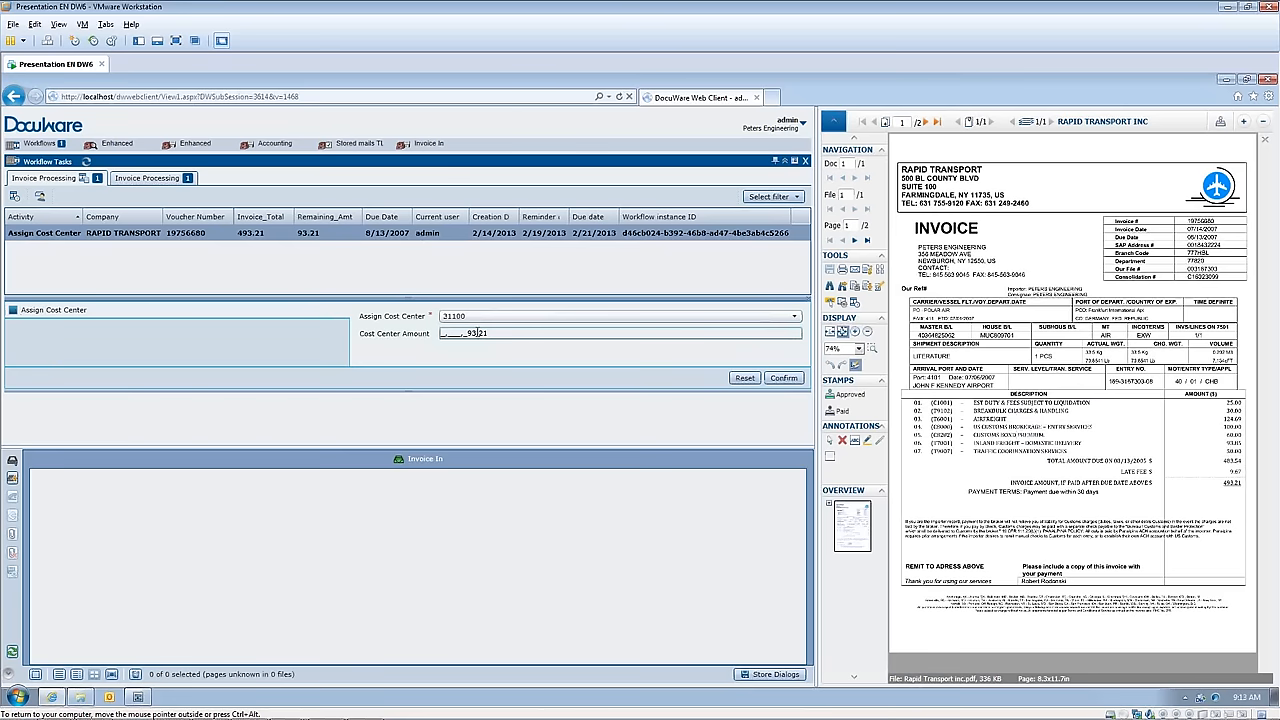
type("93.21")
left_click(783, 378)
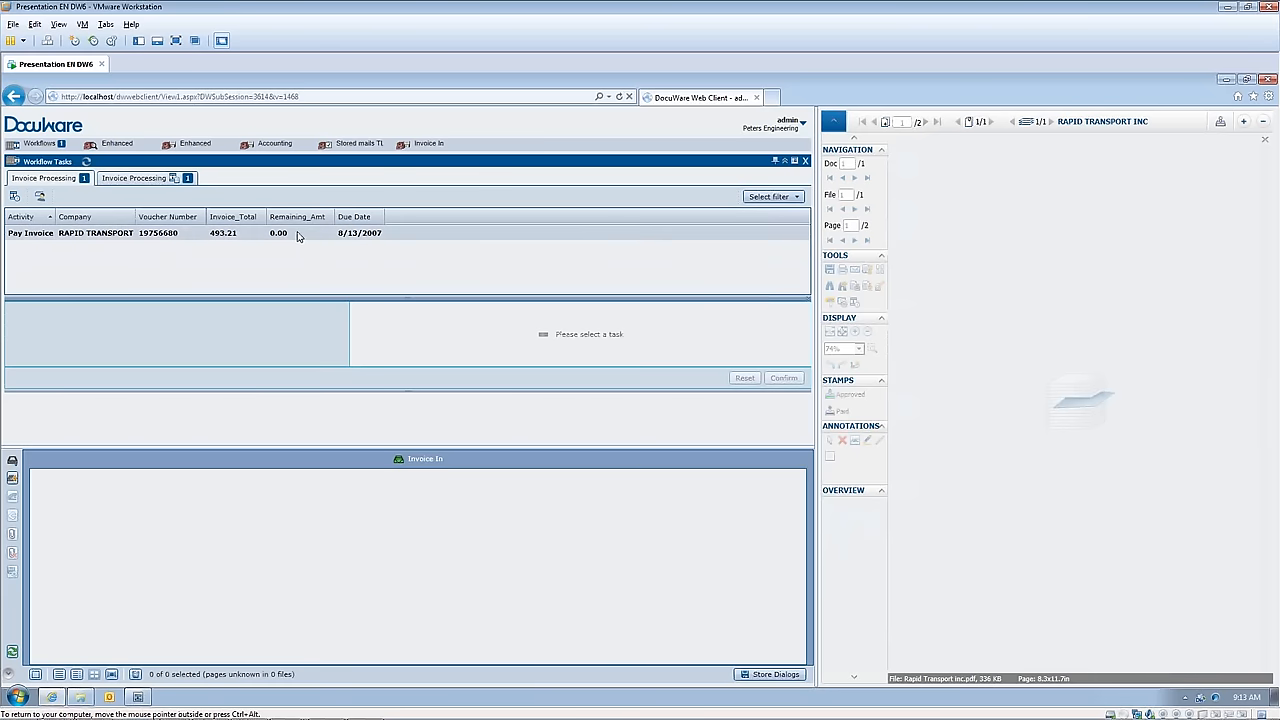
left_click(30, 233)
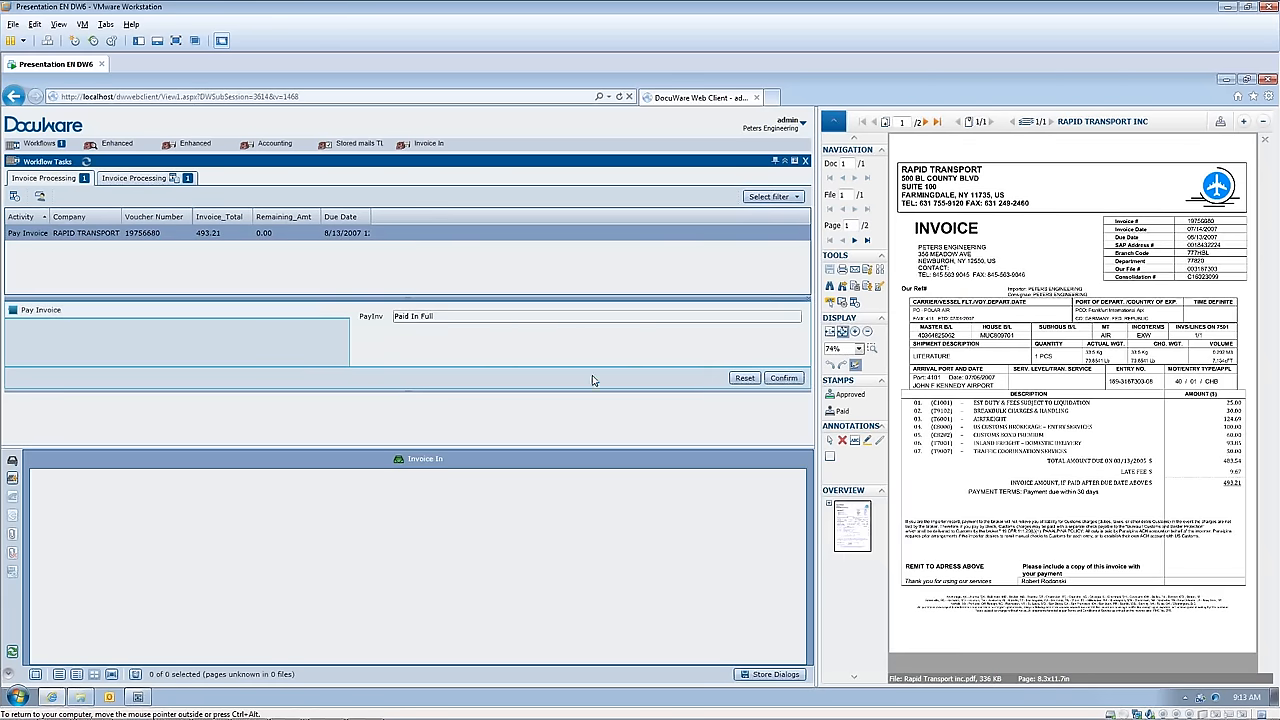
left_click(783, 378)
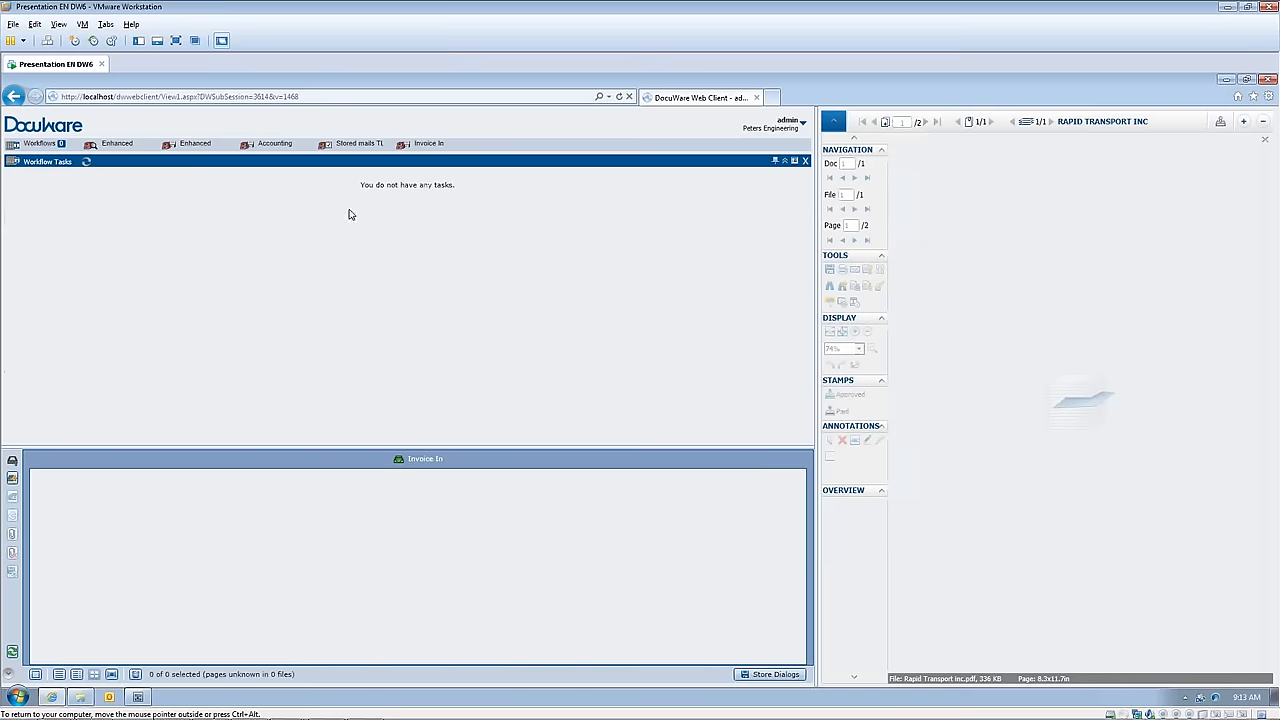
Step: Search the Document Pool with the Enhanced dialog for storage date 02/14/2013 and open the Rapid Transport invoice dated 7/14/2007
left_click(123, 150)
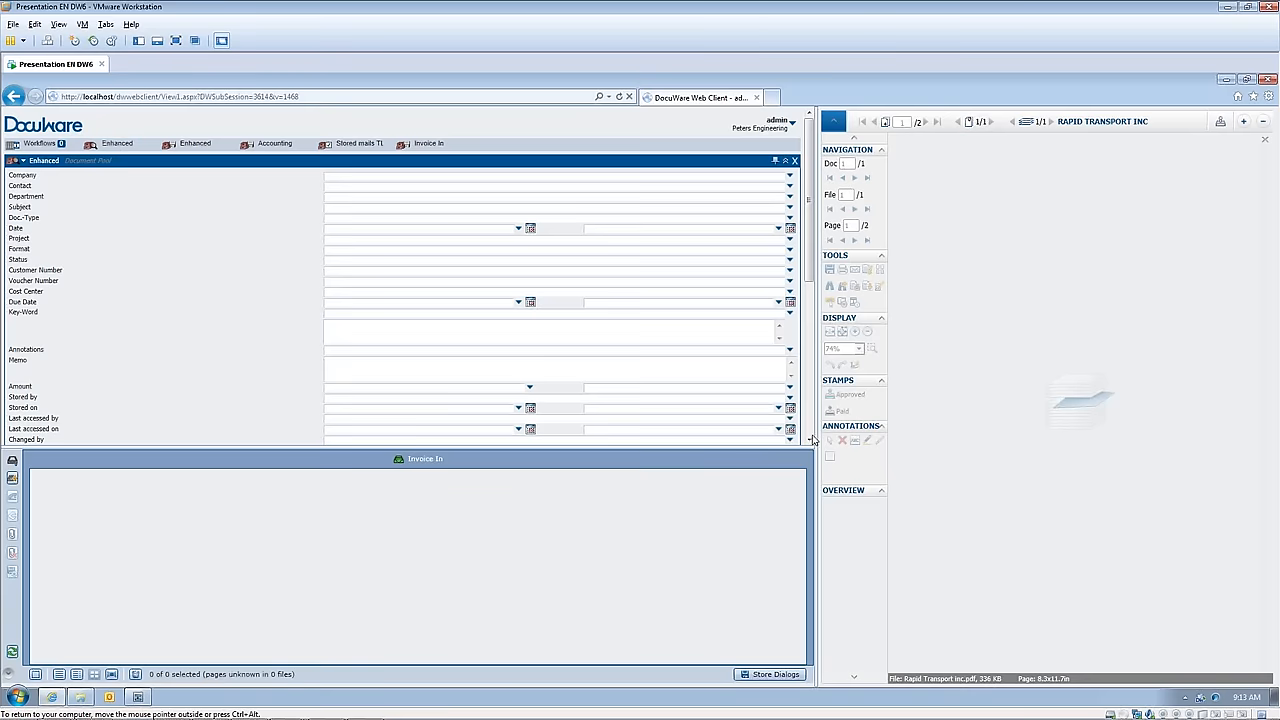
scroll(810, 436, "down", 5)
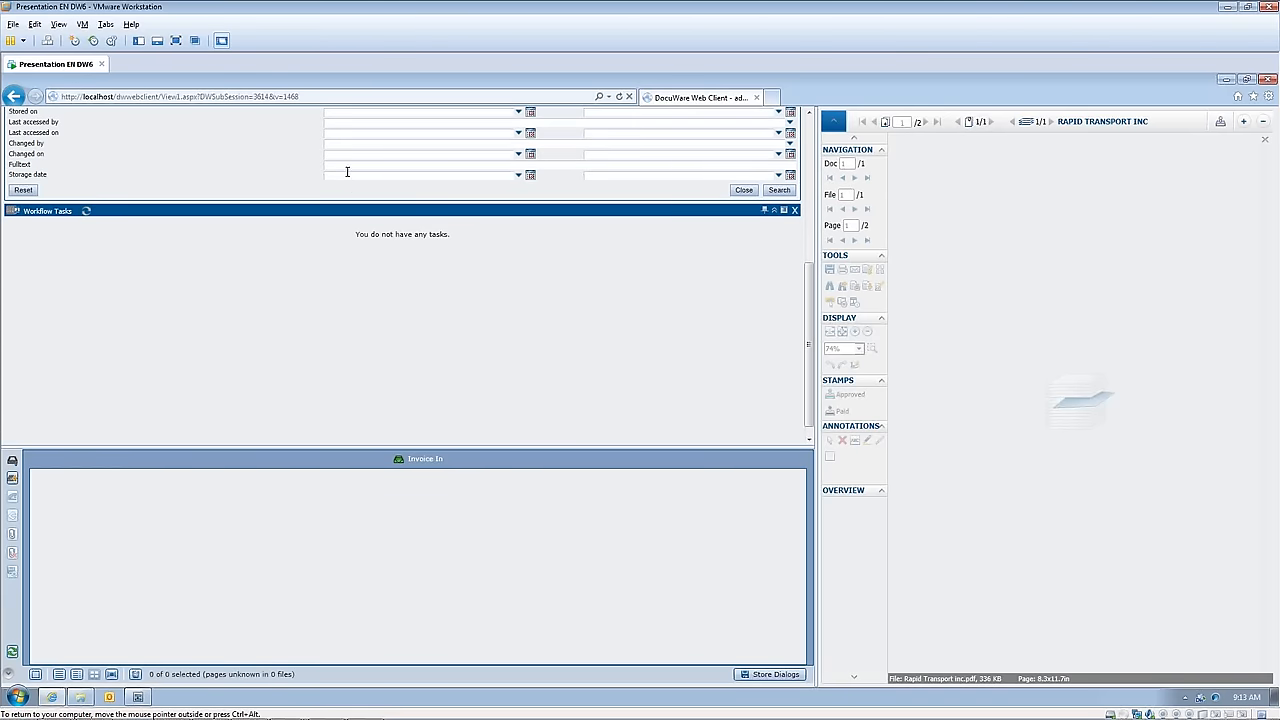
type("02142013")
left_click(773, 194)
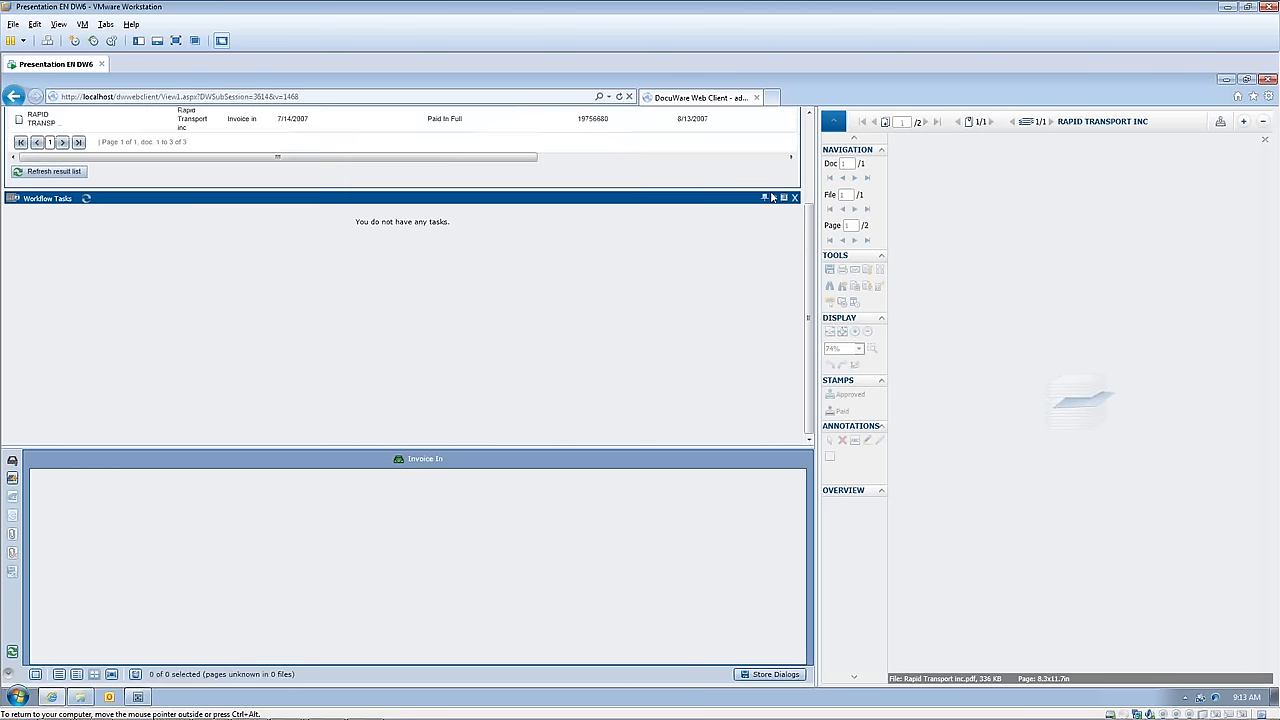
scroll(362, 254, "up", 3)
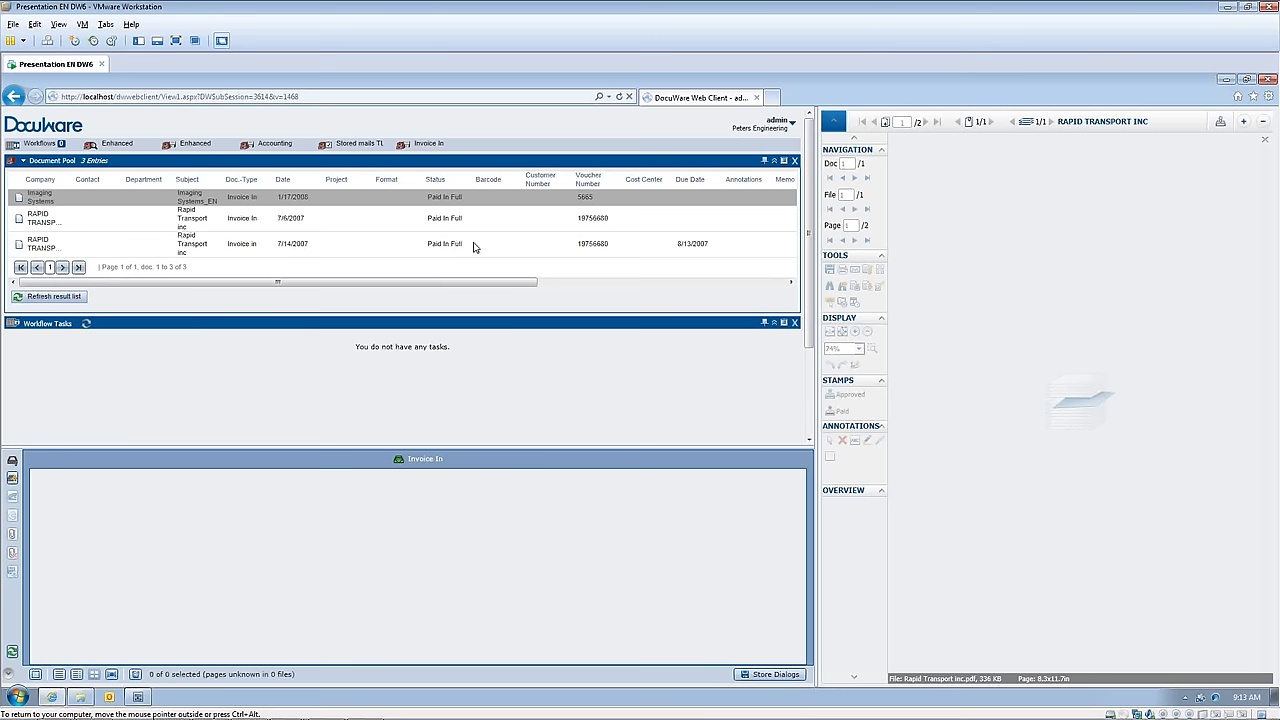
double_click(35, 240)
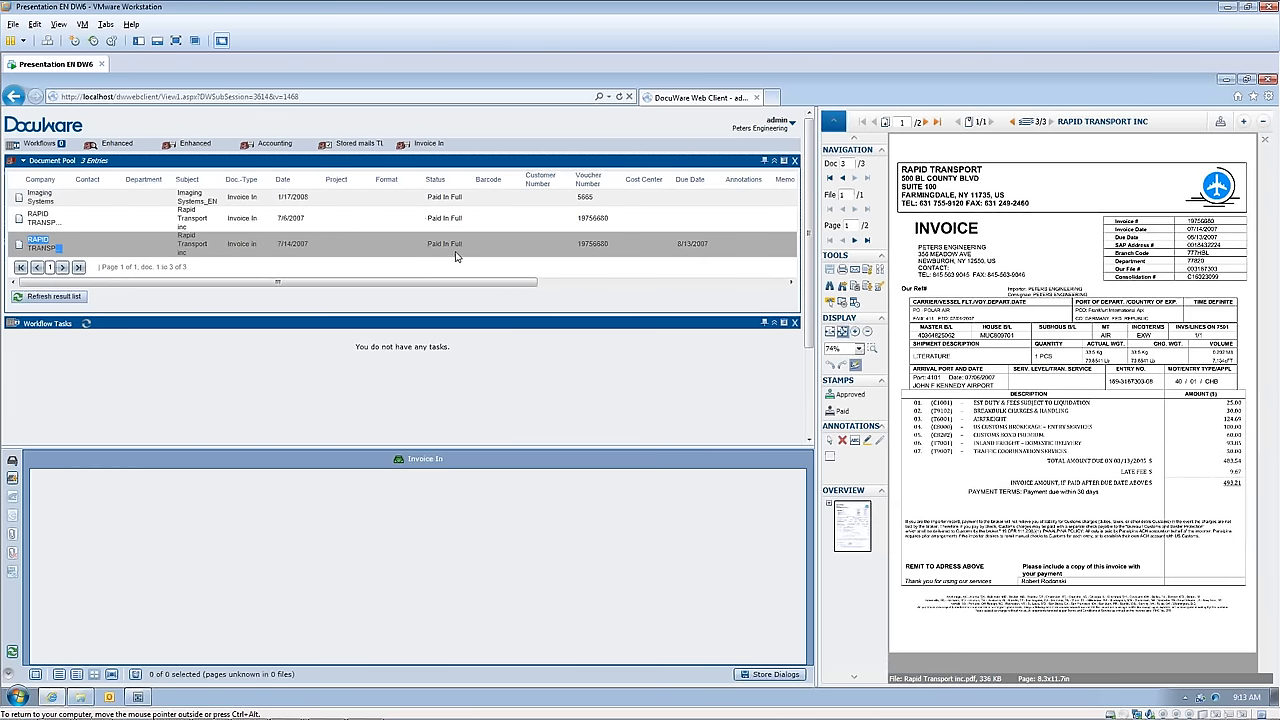
Step: Open the workflow history of the Rapid Transport invoice dated 7/14/2007, review its activities and decisions from start to end, and close the history
left_click(20, 246)
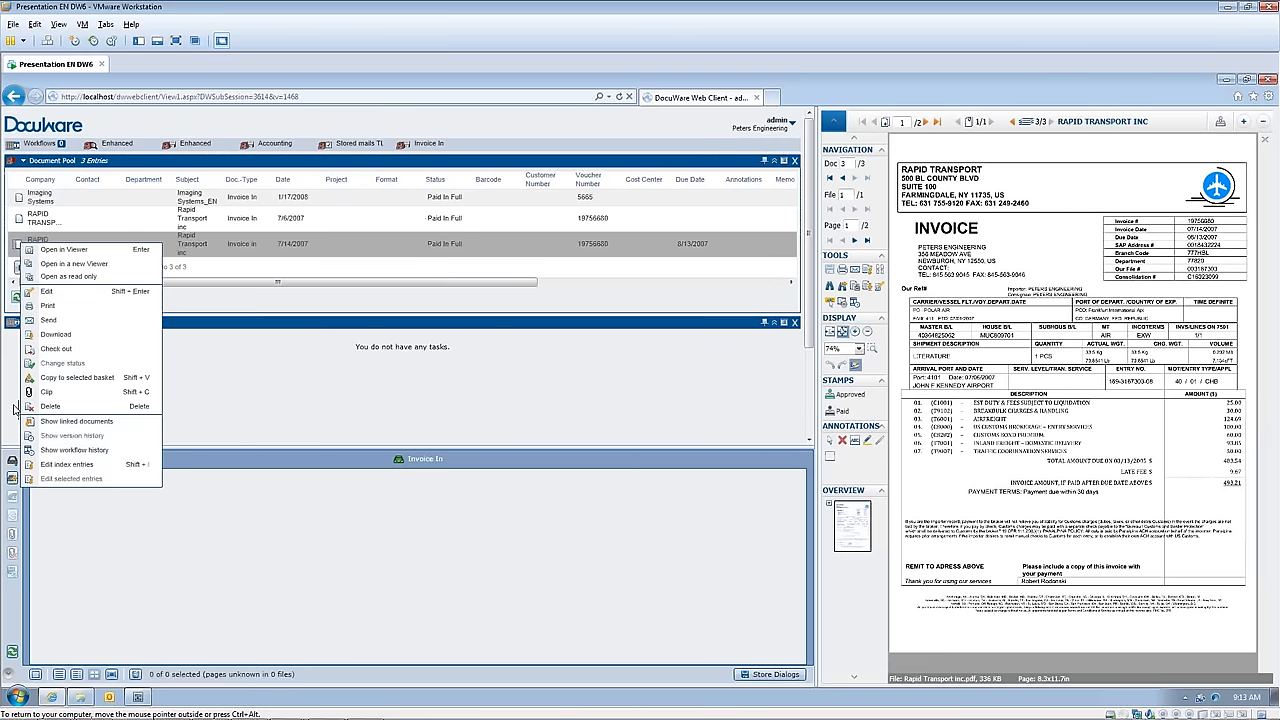
left_click(68, 451)
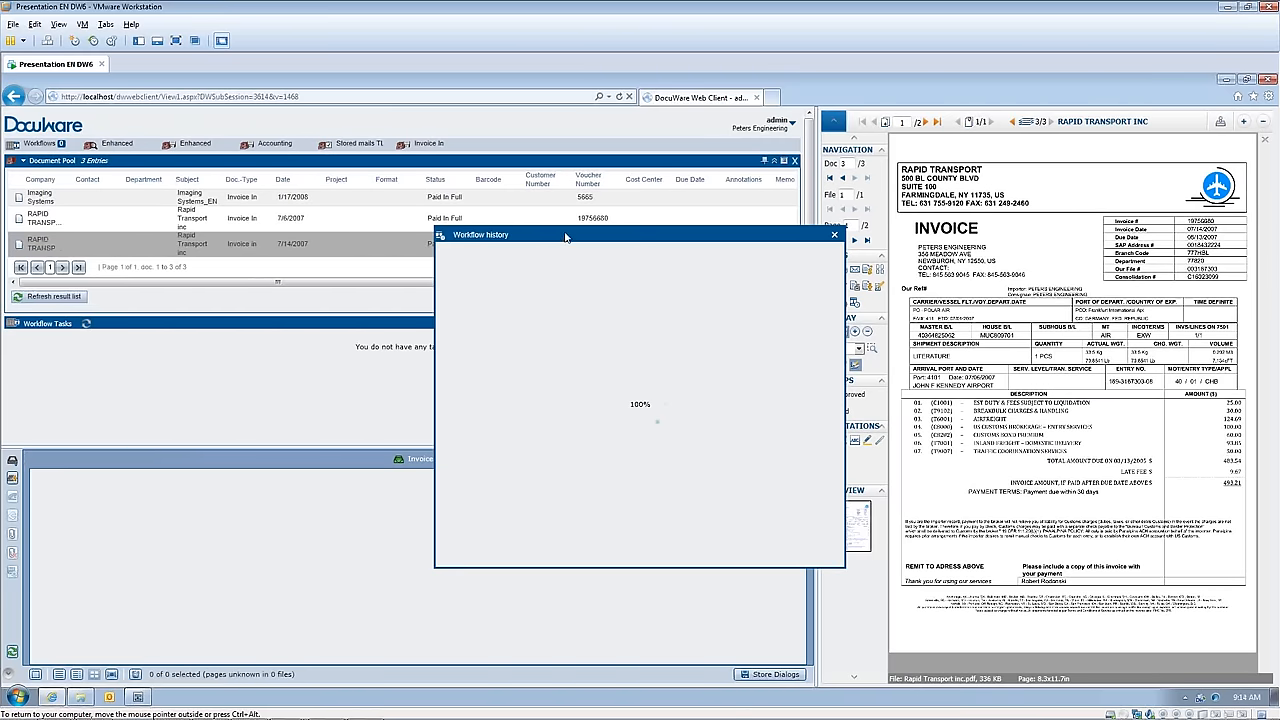
left_click_drag(558, 234, 481, 124)
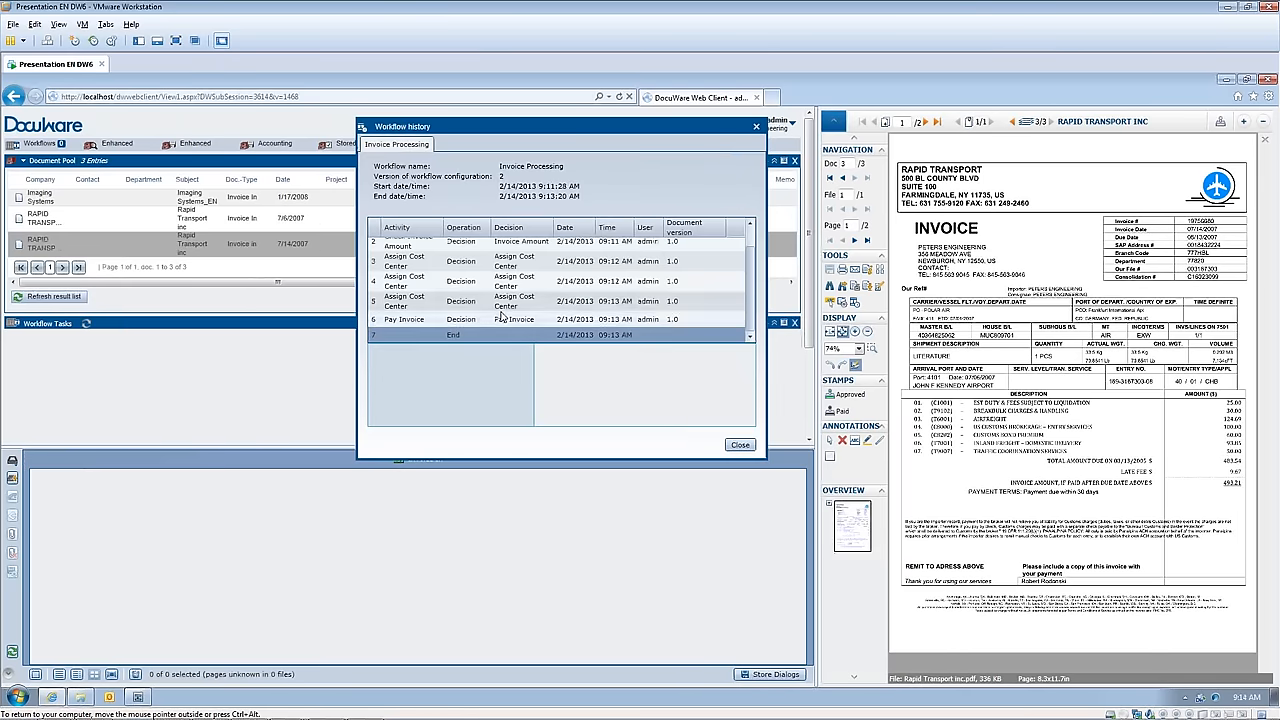
left_click_drag(767, 461, 820, 548)
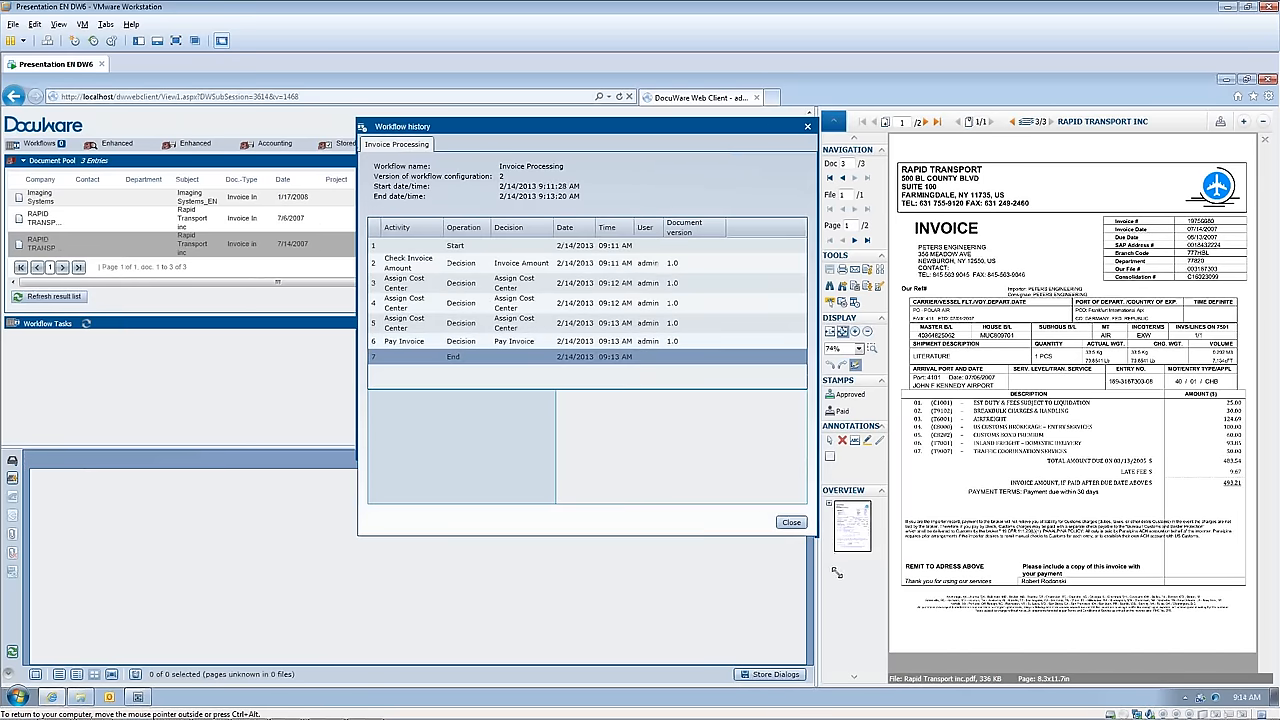
left_click_drag(563, 416, 764, 482)
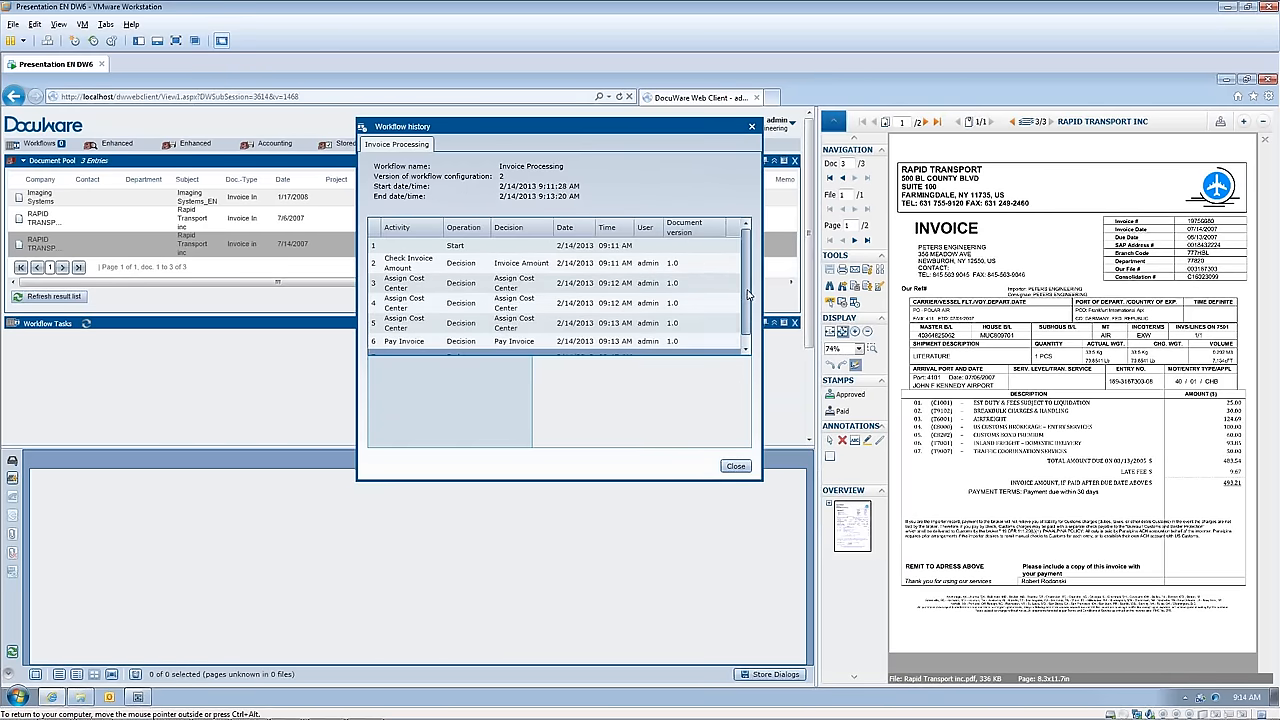
scroll(737, 287, "down", 1)
scroll(737, 287, "up", 1)
left_click(736, 466)
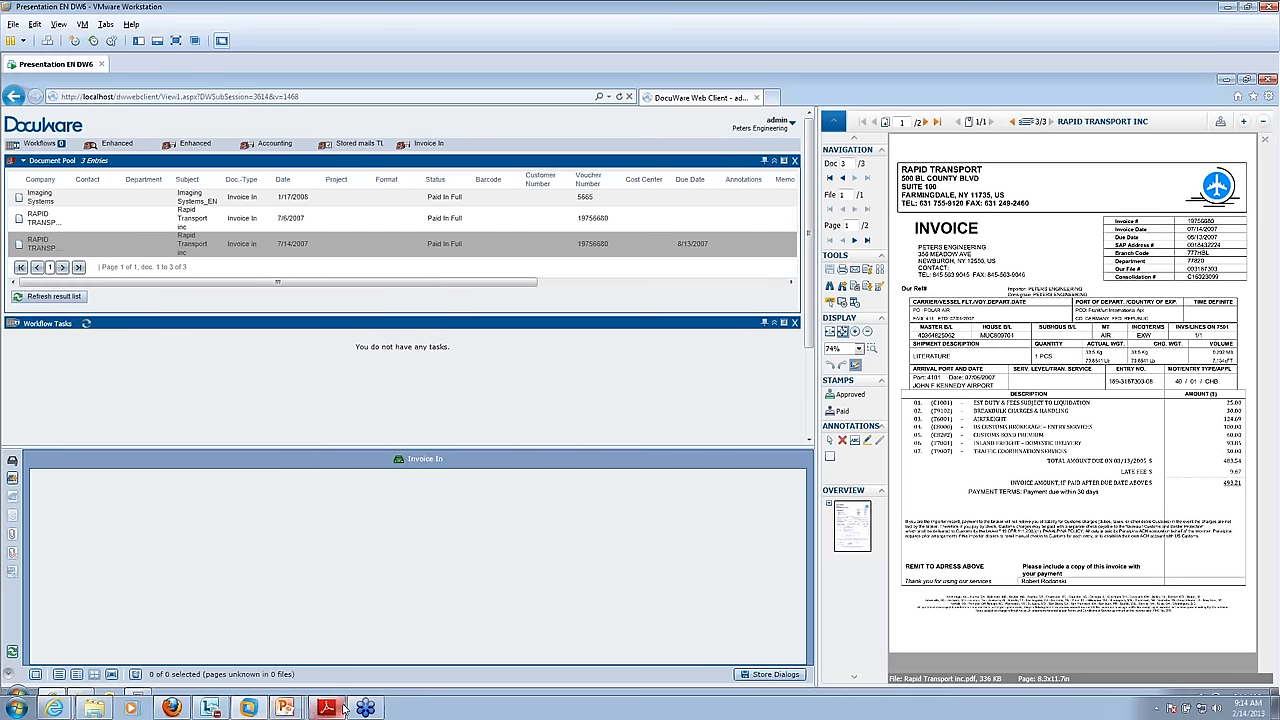
Step: Switch to the running PowerPoint slide show and advance from the Live Demo slide to the Database slide
left_click(286, 712)
left_click(310, 658)
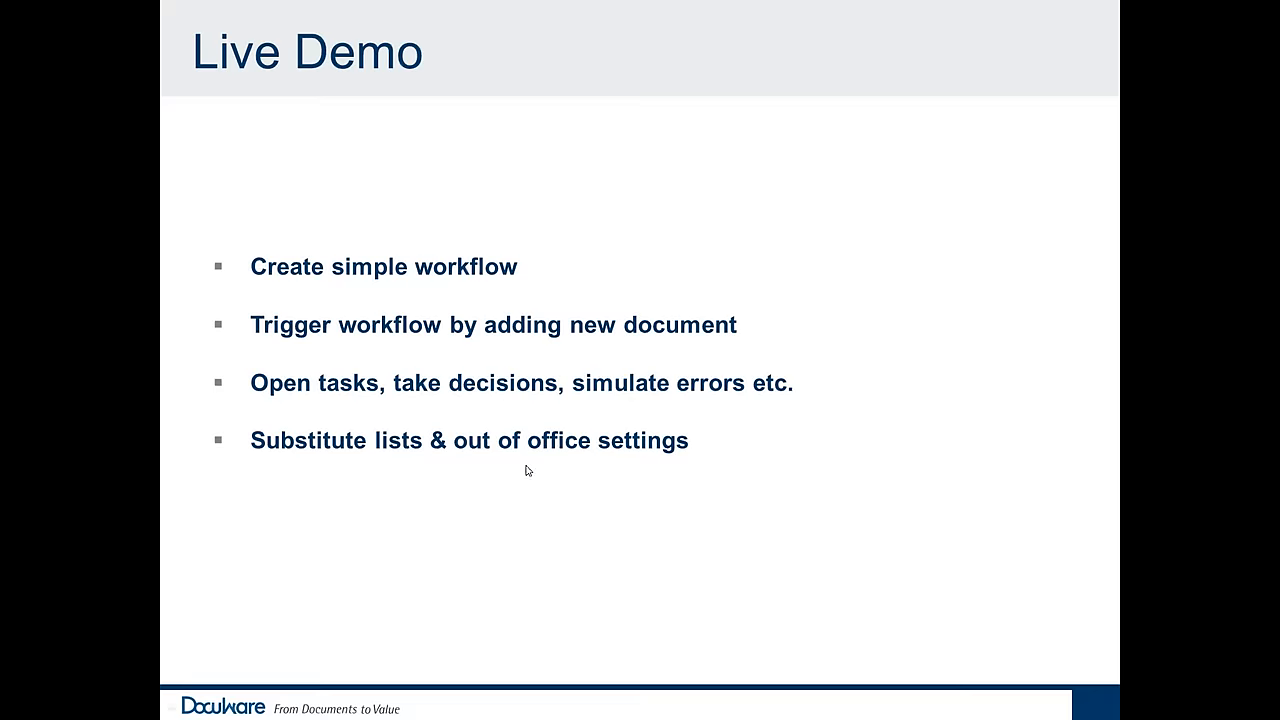
left_click(505, 519)
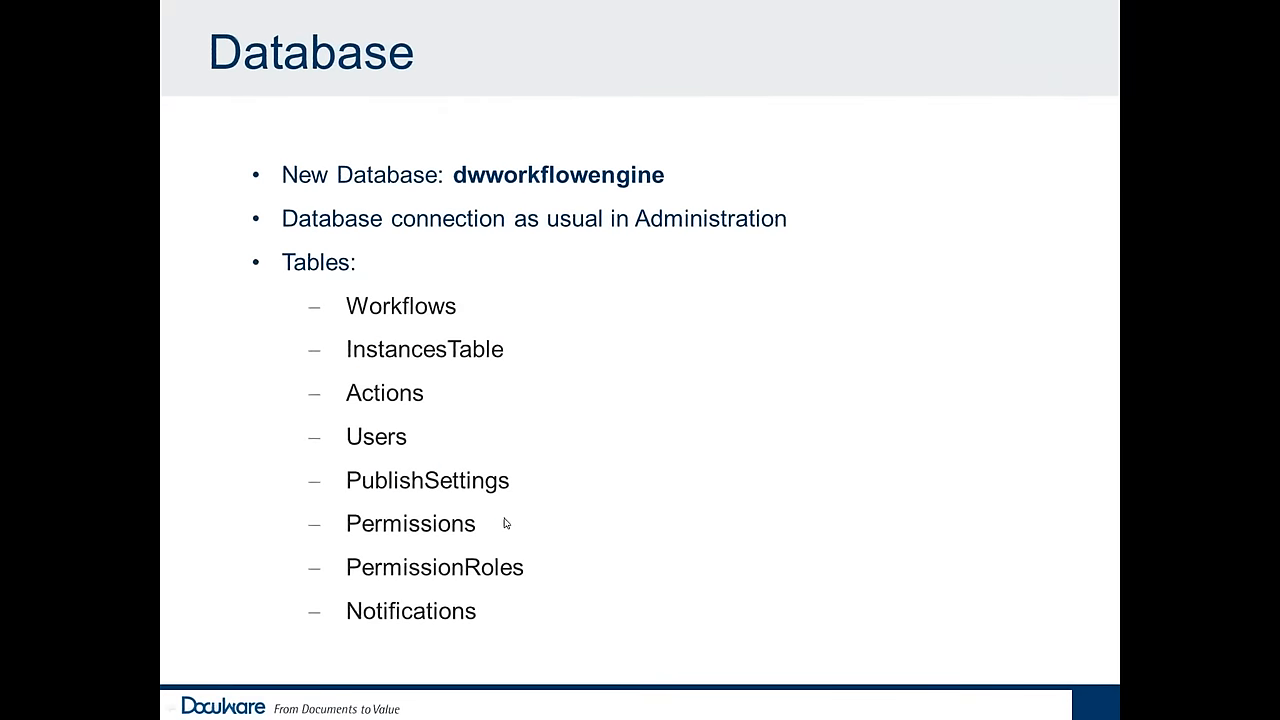
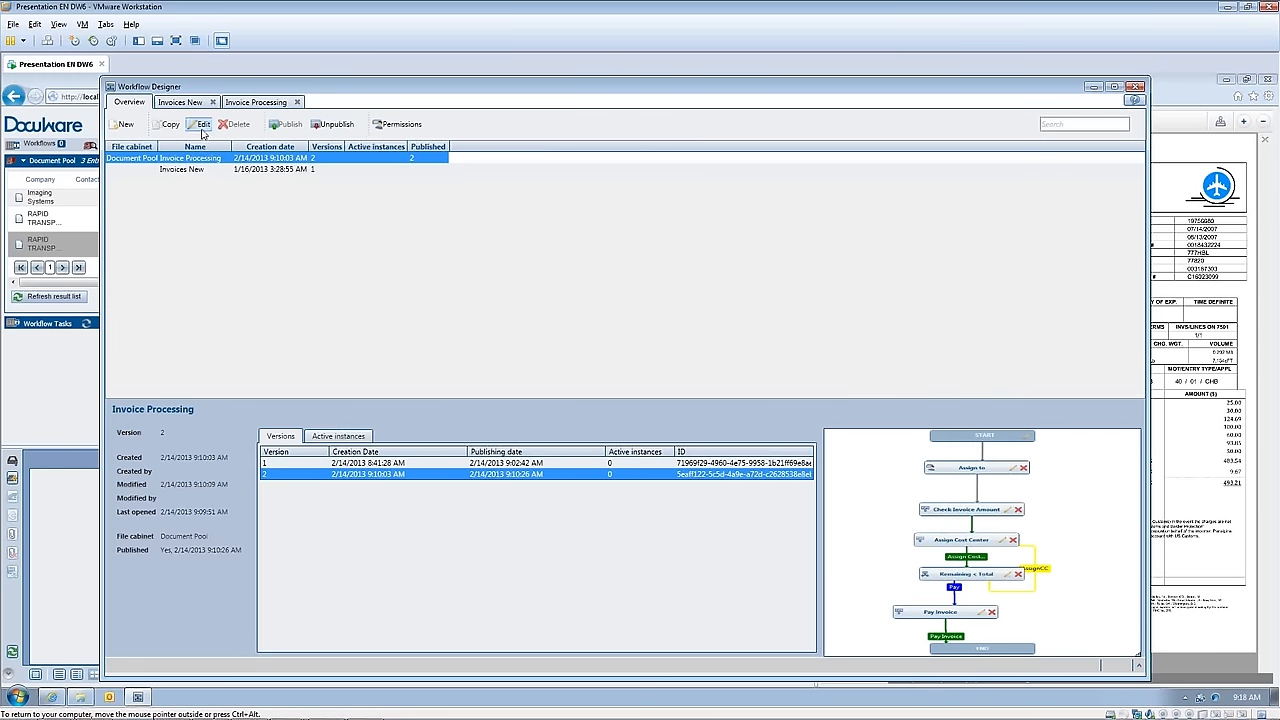
Step: Open the Invoice Processing workflow for editing and view the form fields of the Assign Cost Center task's decision
left_click(203, 131)
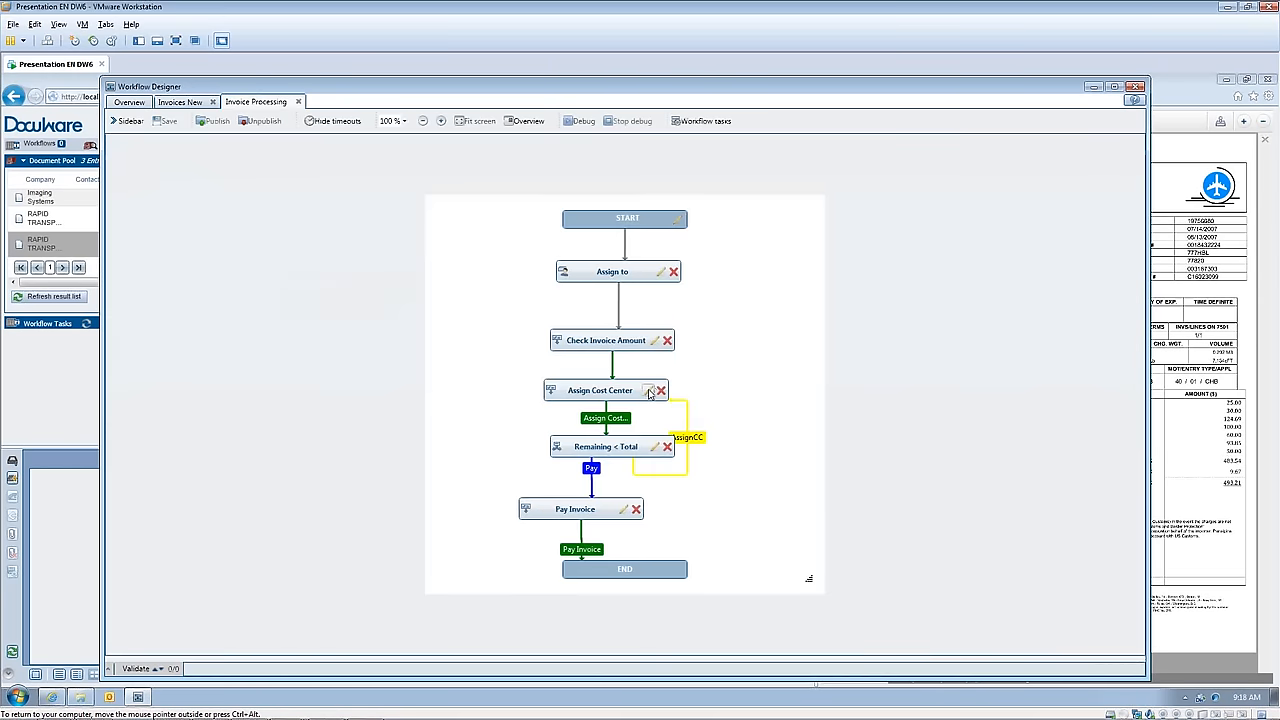
left_click(648, 391)
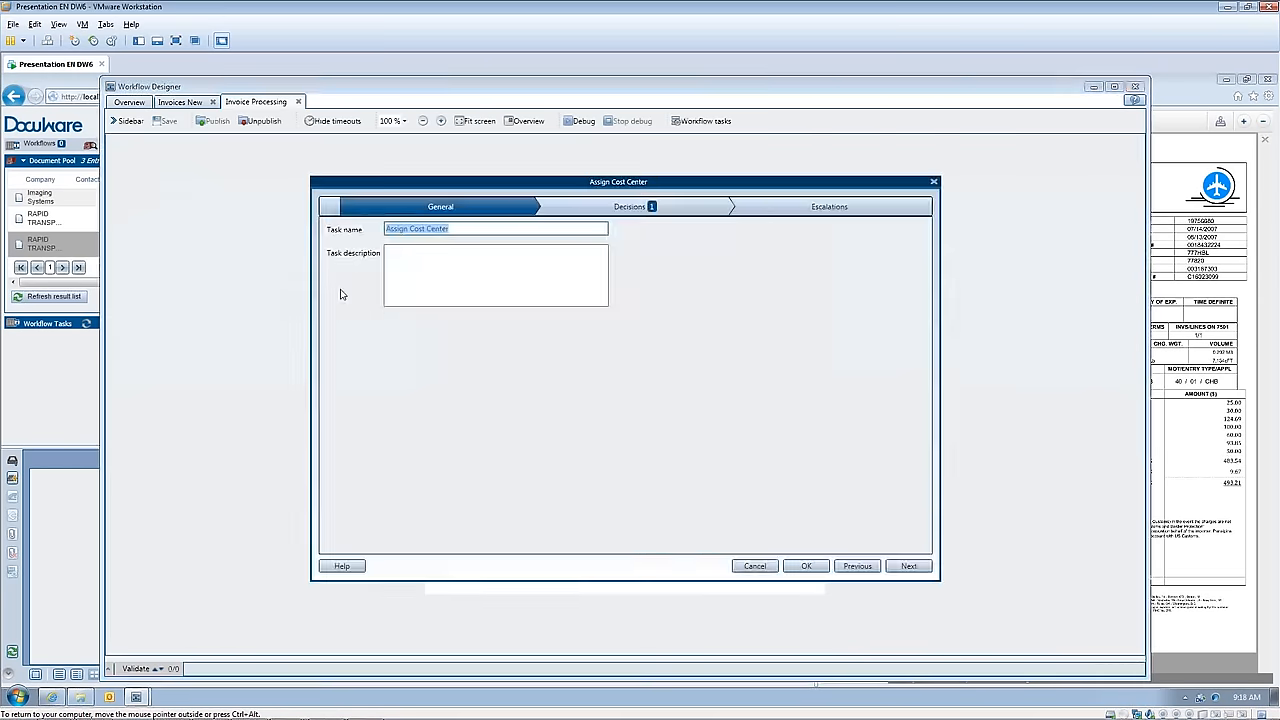
left_click(648, 207)
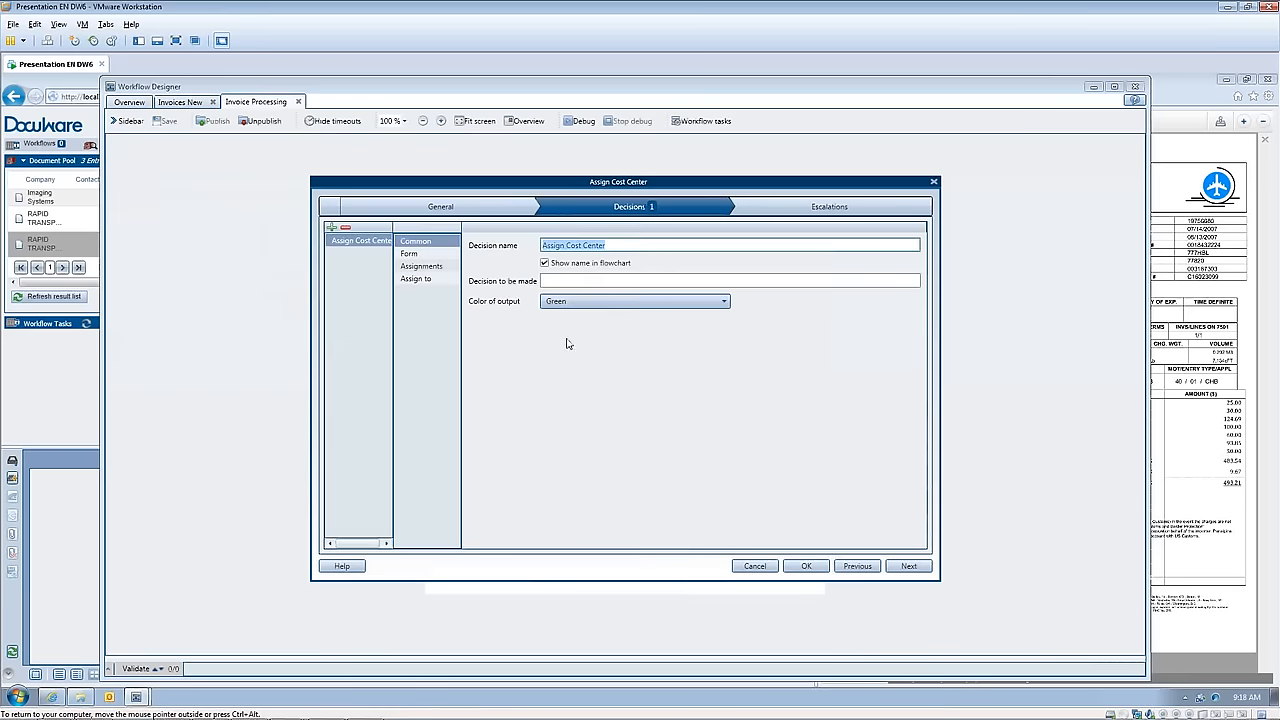
left_click(420, 255)
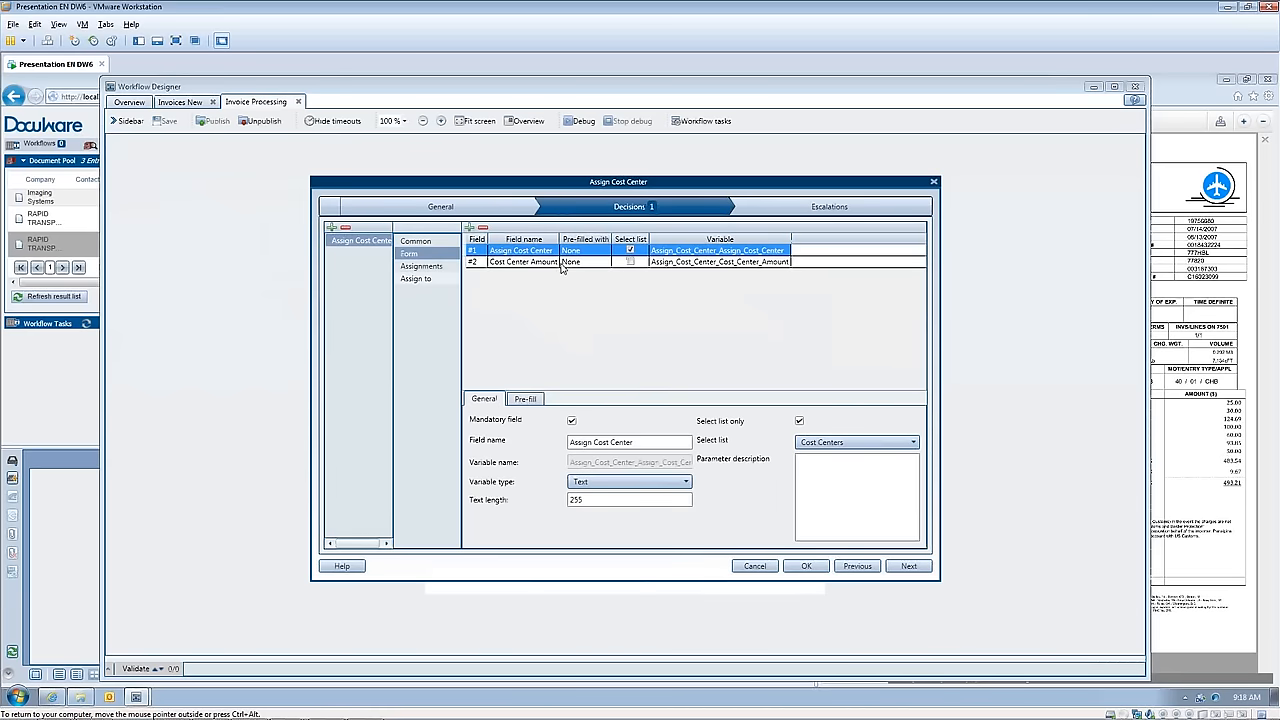
Step: Review the decision's Remaining_Amt assignment and its available destination types, and close the Assign Cost Center task by accepting its settings
left_click(421, 266)
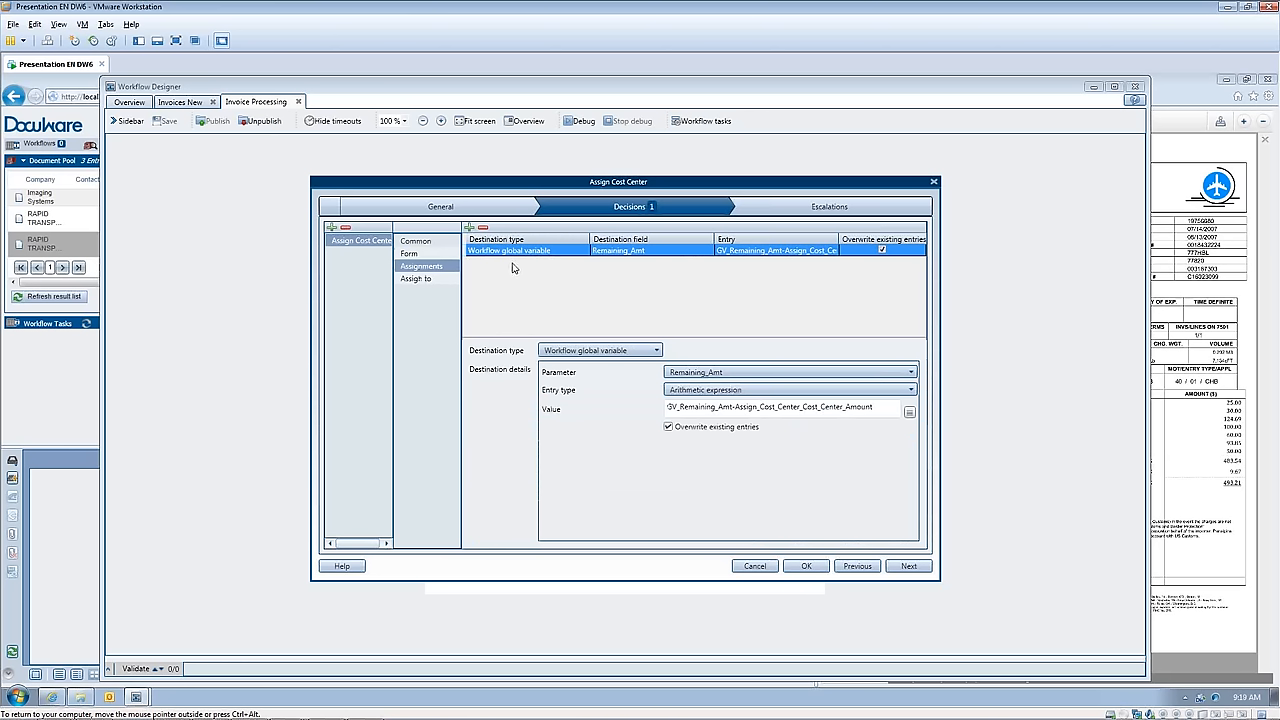
left_click(658, 351)
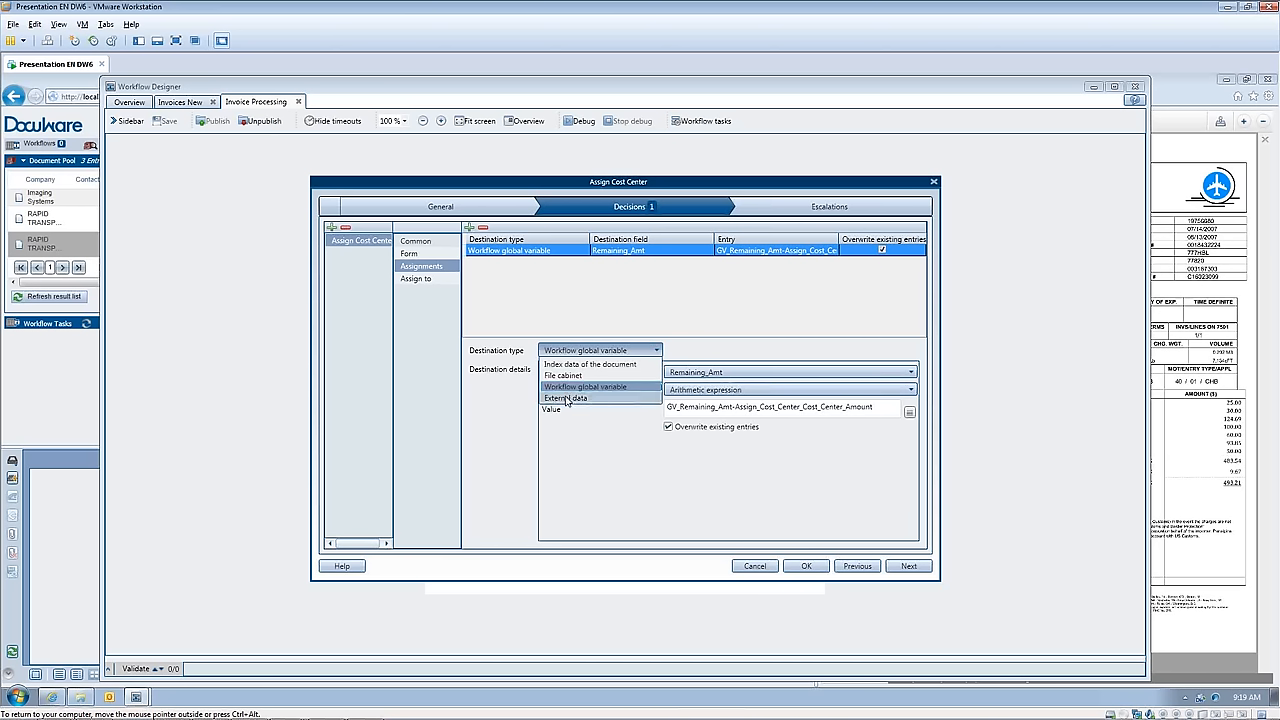
left_click(575, 313)
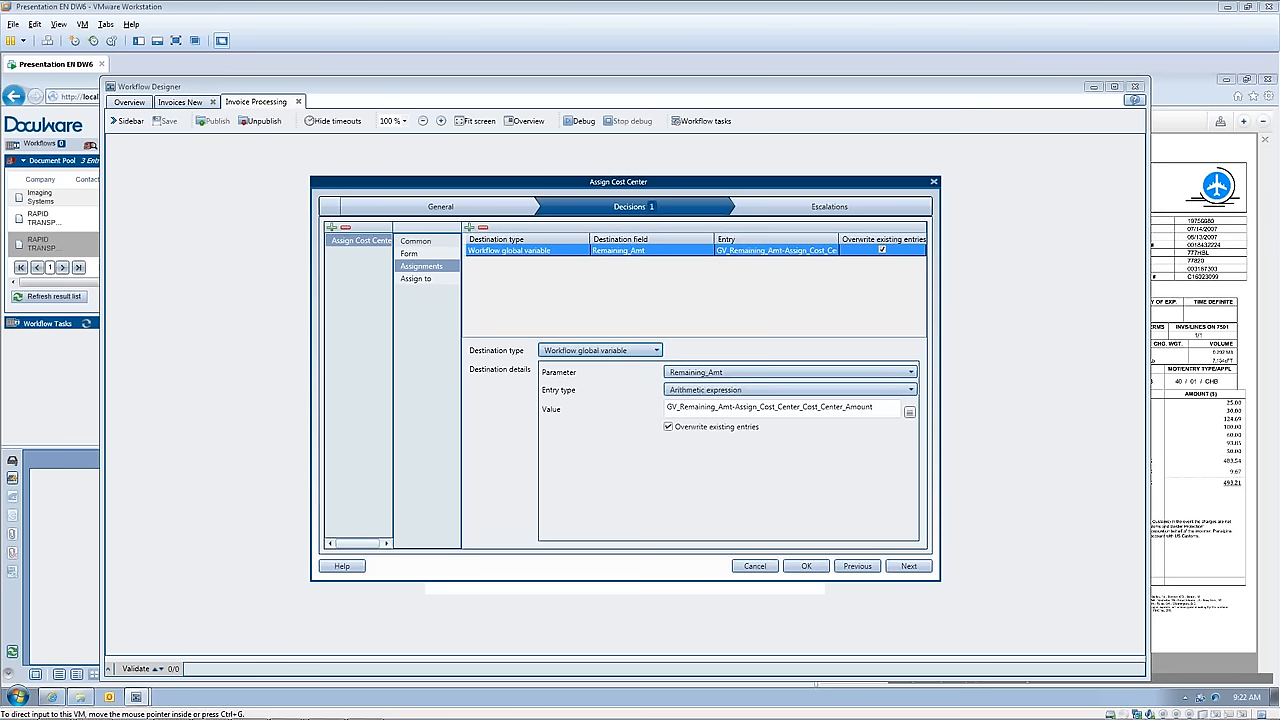
left_click(808, 568)
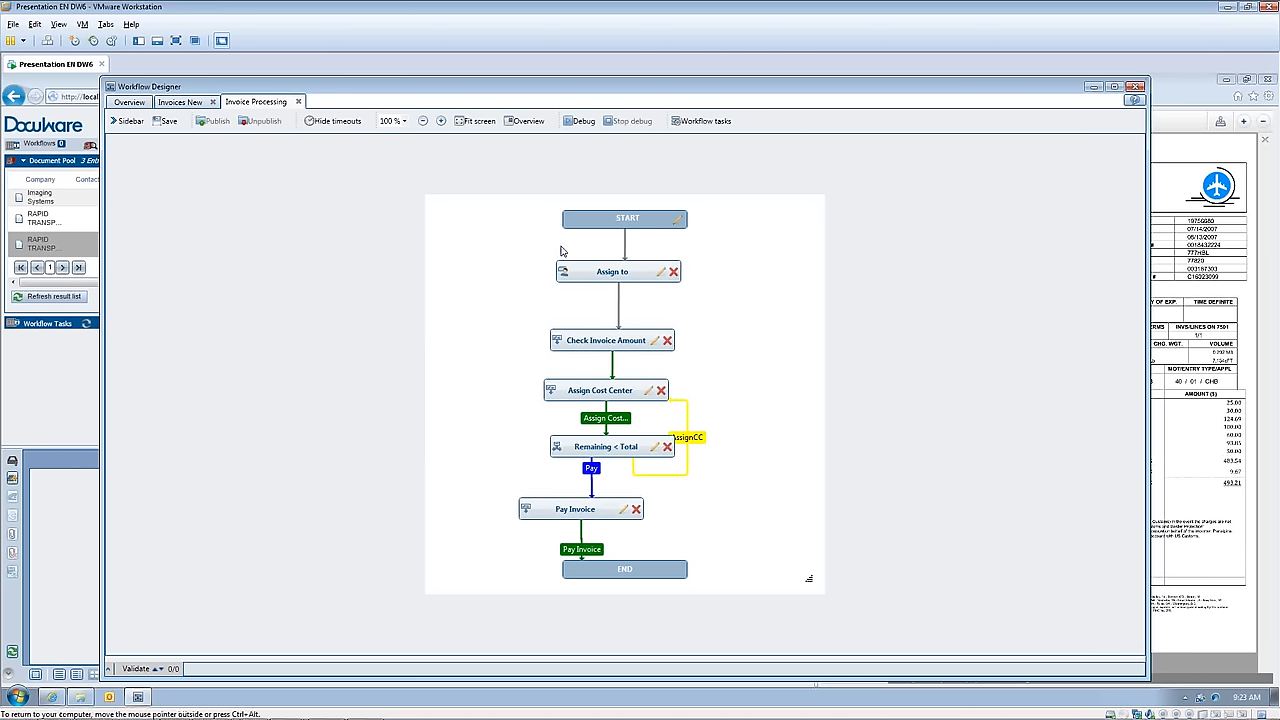
Step: Start debugging the Invoice Processing workflow to view its initial values form, move the form clear of the flowchart, and cancel it
left_click(581, 122)
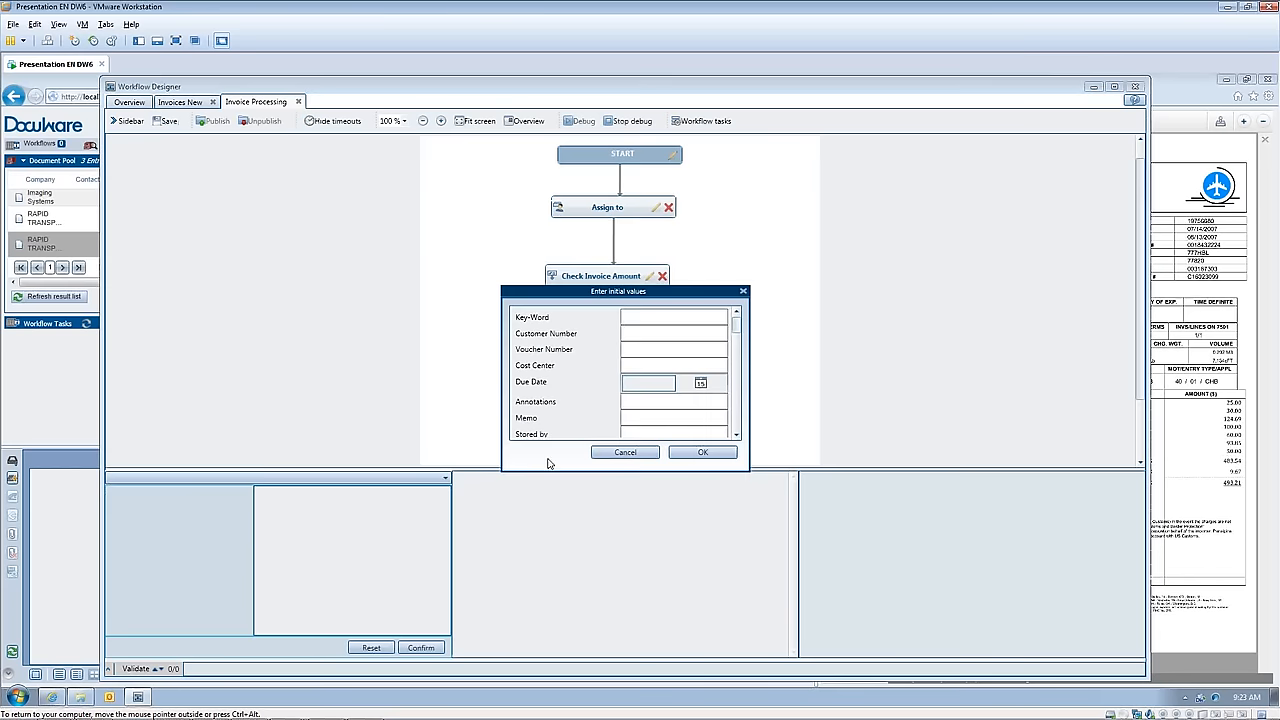
left_click_drag(627, 294, 842, 213)
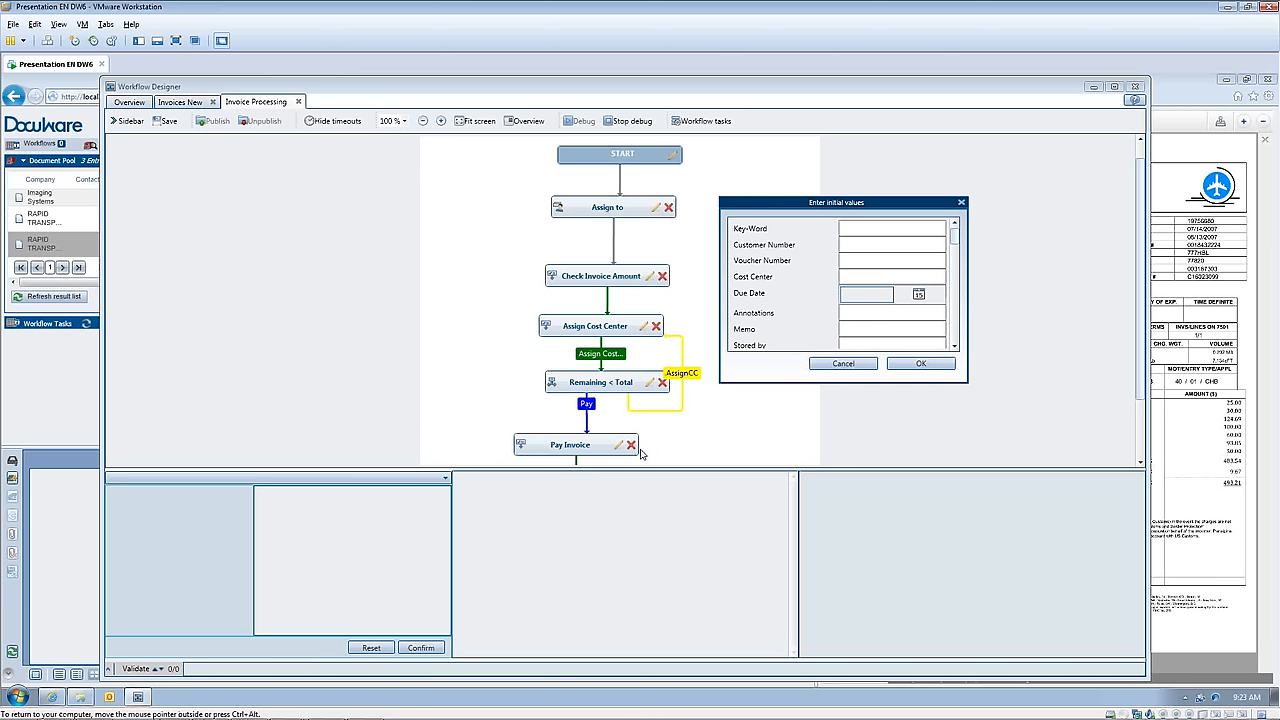
left_click(843, 364)
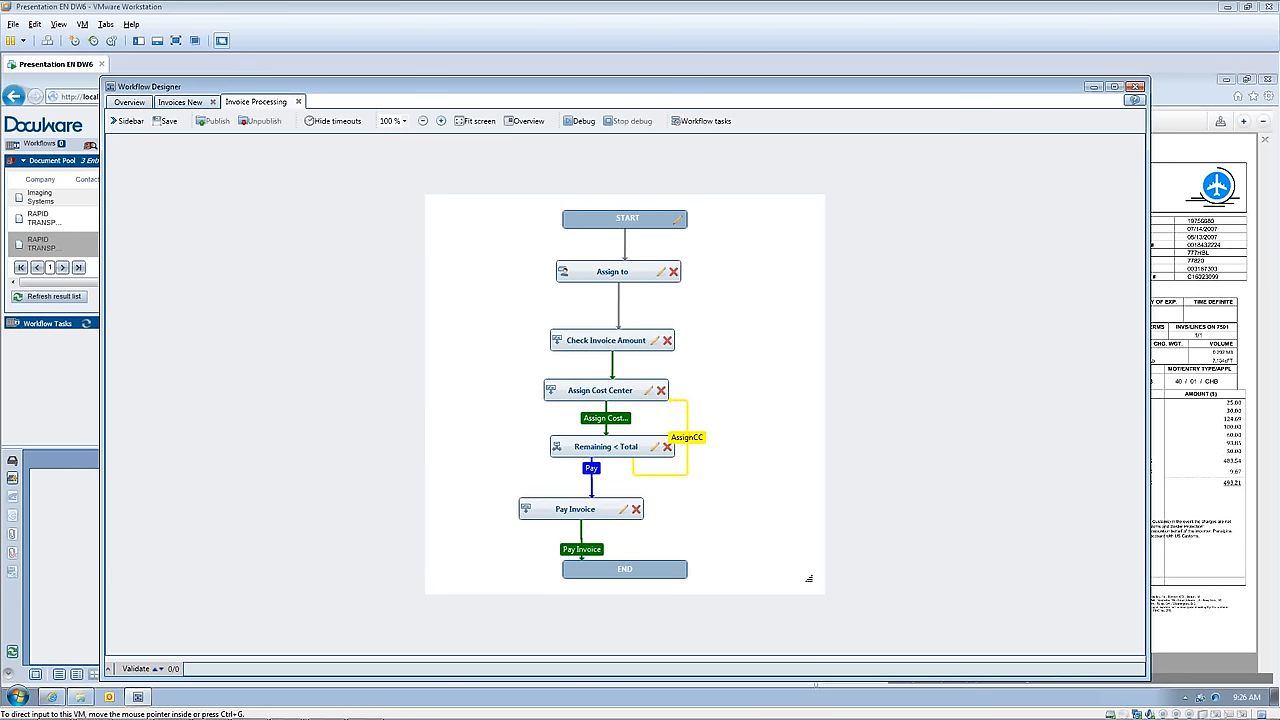
Step: Switch back to the running PowerPoint slide show
key("alt+Tab")
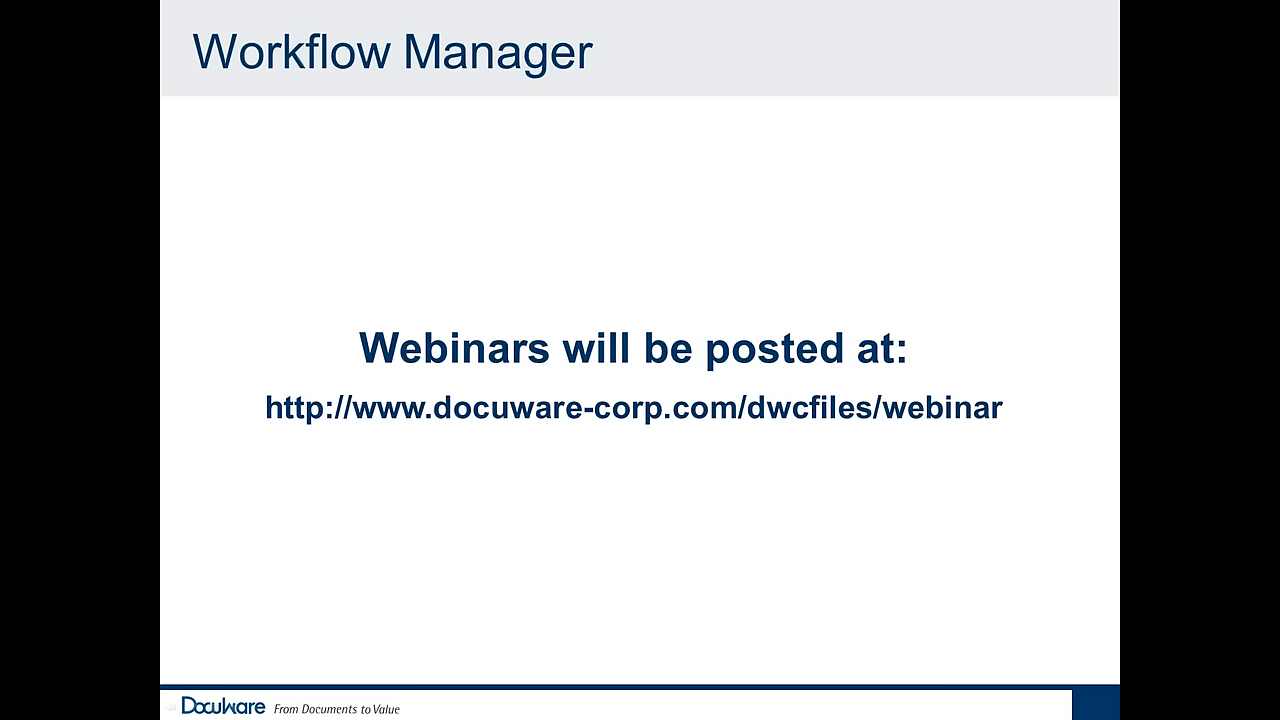